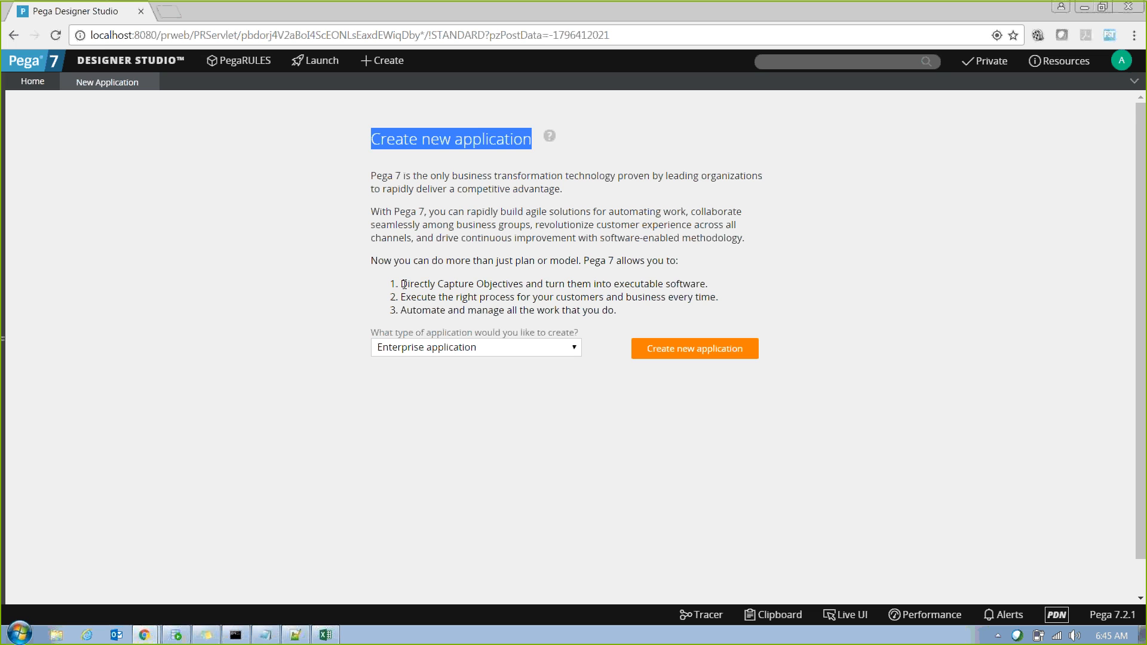
# Examine the introductory text on the Create new application page, especially the Directly Capture Objectives point
pyautogui.moveTo(400, 284); pyautogui.dragTo(531, 278)
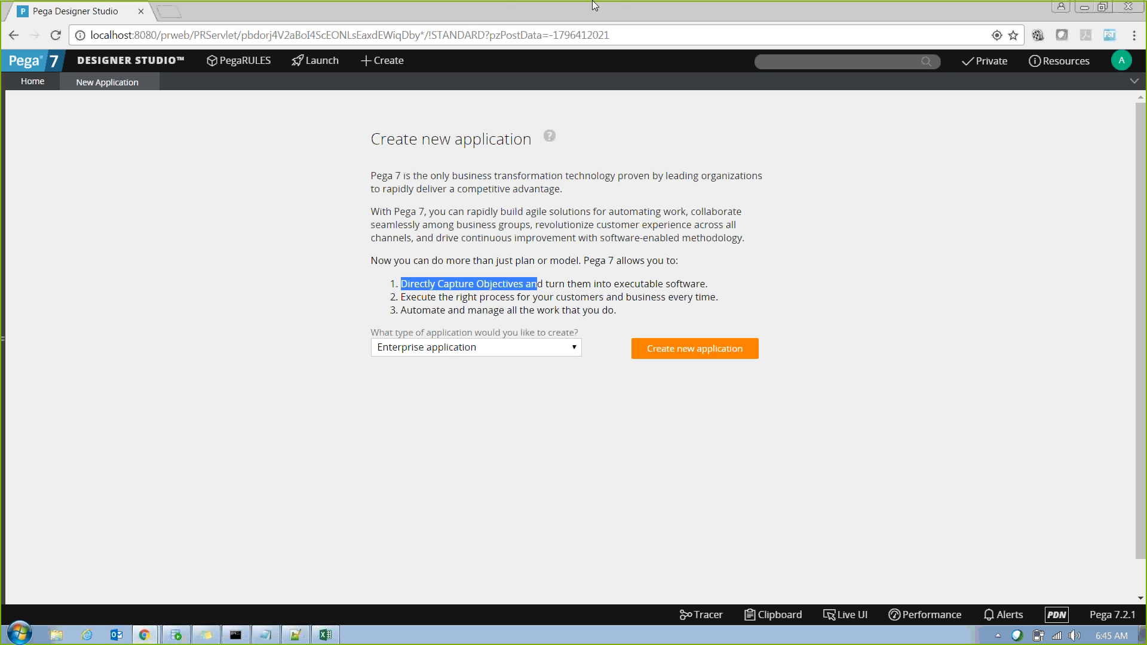
pyautogui.click(438, 20)
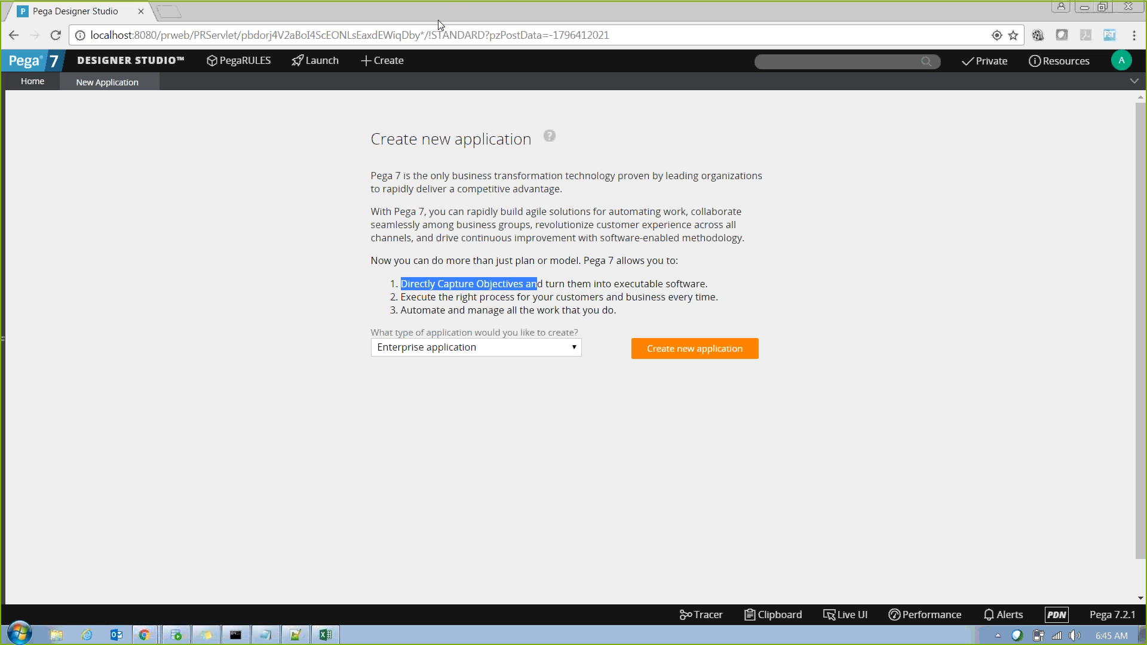
pyautogui.click(294, 270)
pyautogui.moveTo(369, 143); pyautogui.dragTo(535, 142)
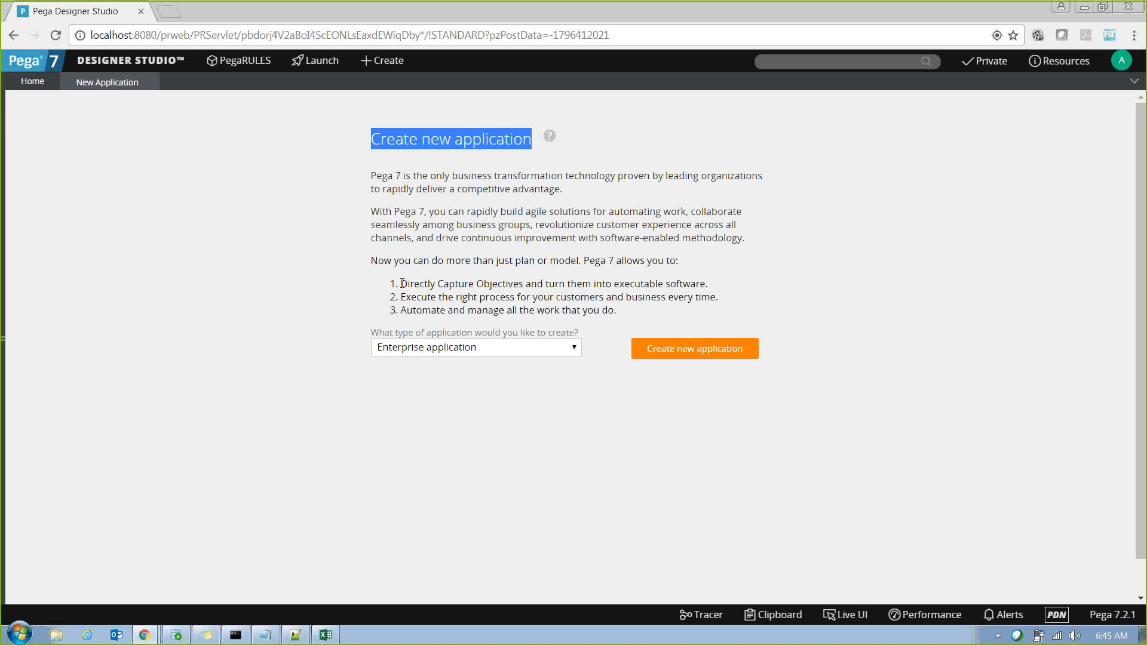
pyautogui.moveTo(400, 285); pyautogui.dragTo(526, 289)
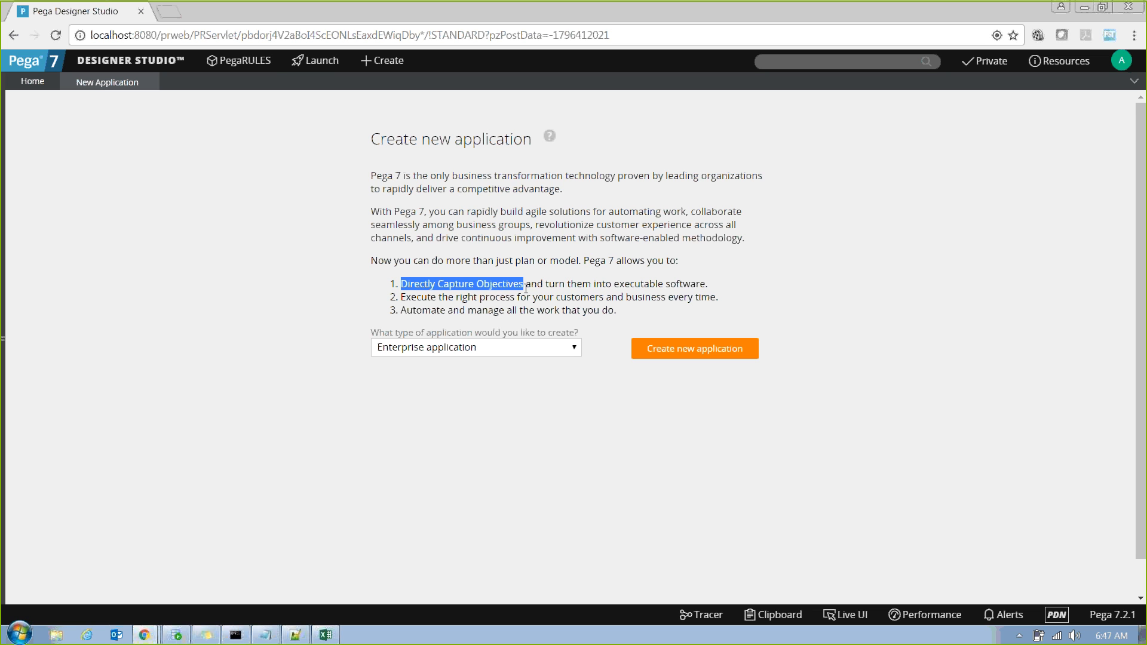
pyautogui.click(358, 299)
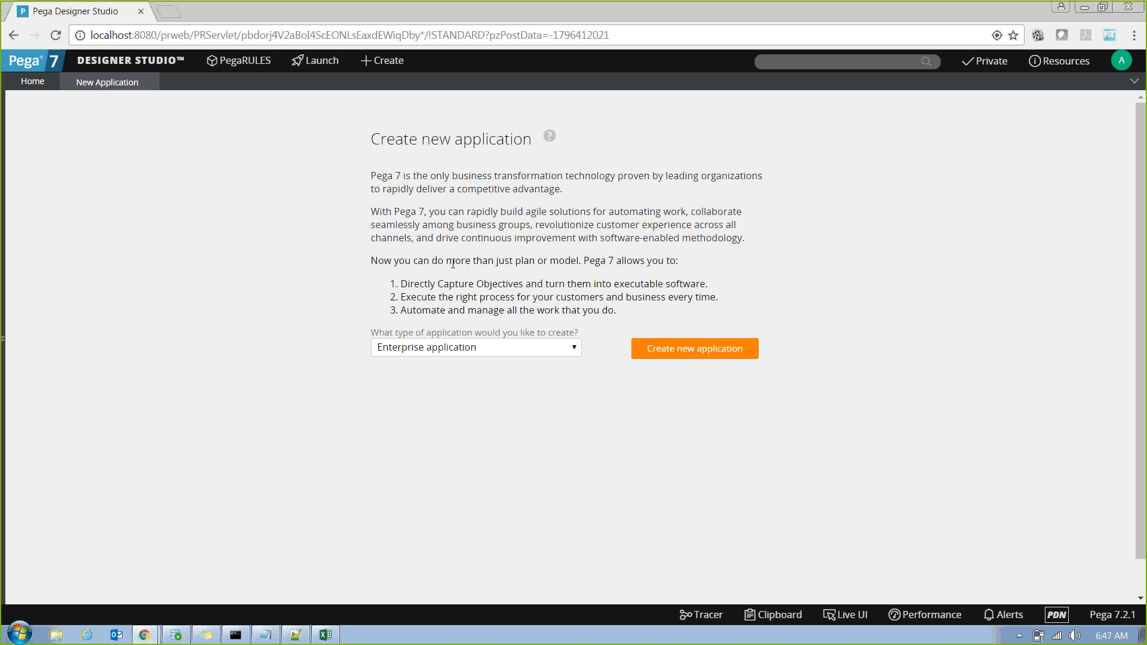
pyautogui.moveTo(401, 285); pyautogui.dragTo(526, 289)
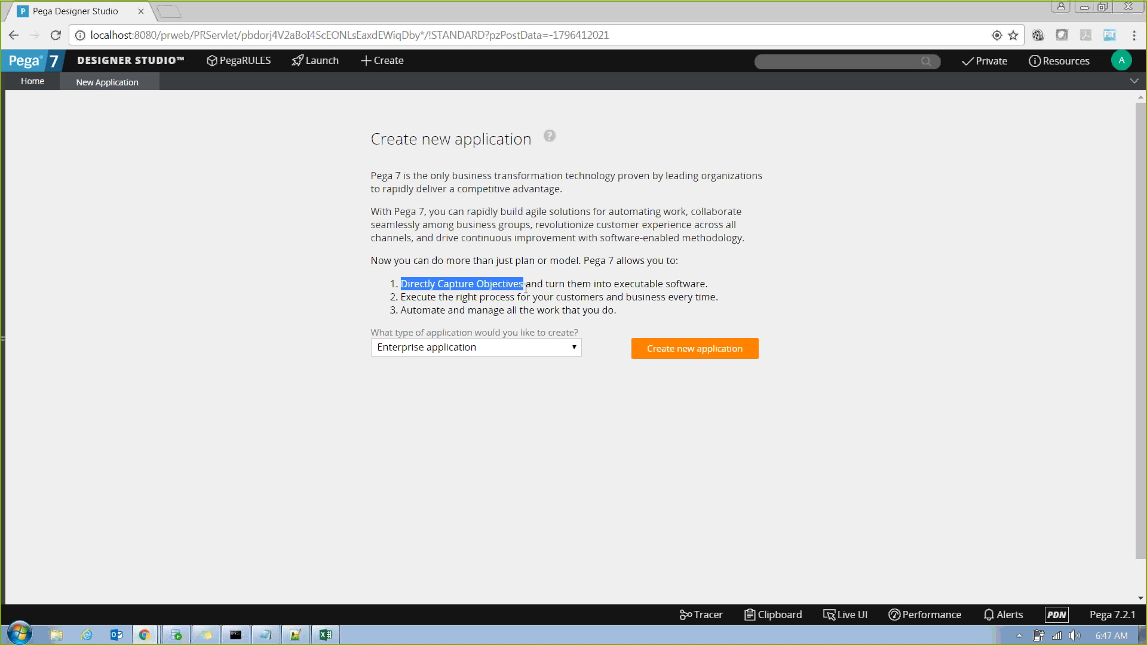
pyautogui.click(525, 289)
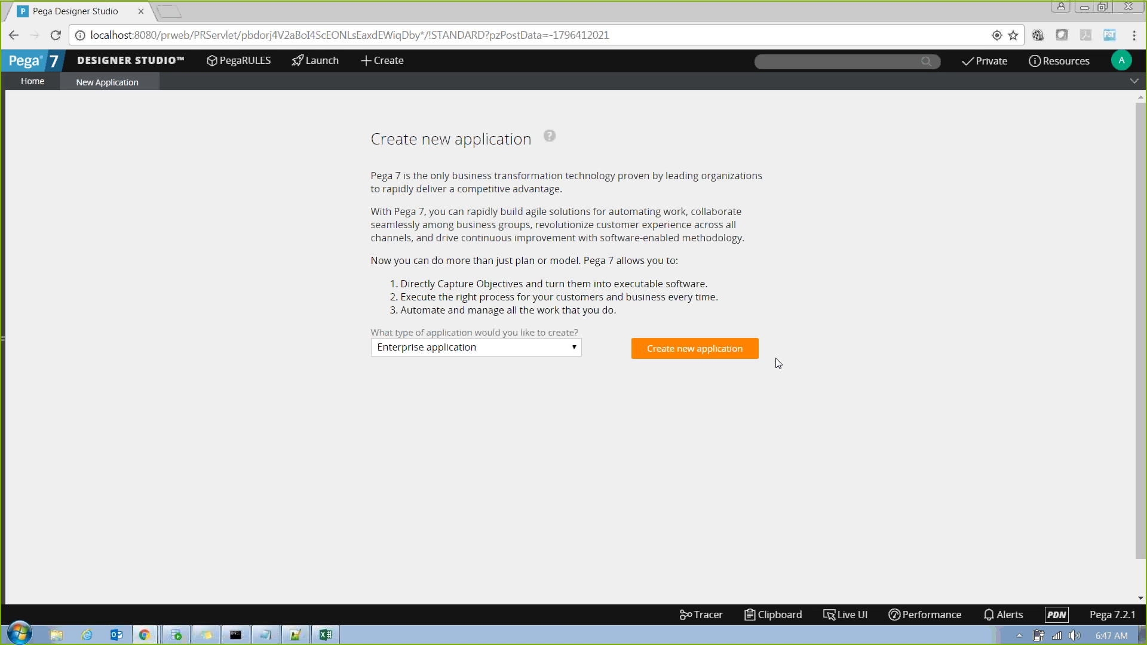
# Review the available application types and choose Enterprise application as the type to create
pyautogui.click(472, 348)
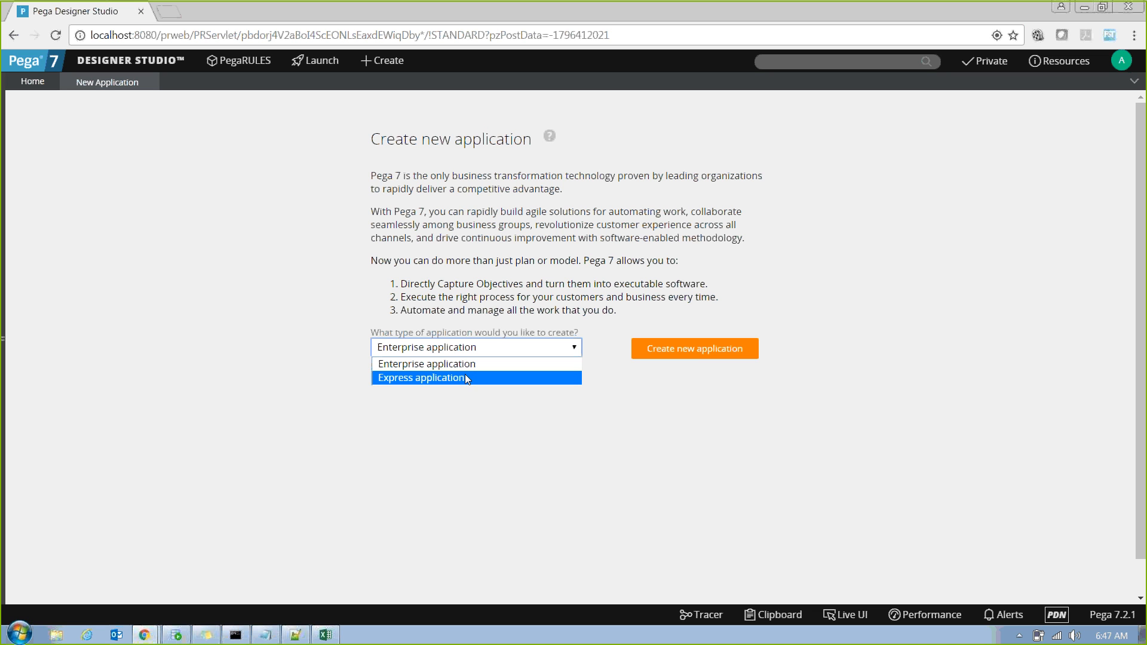
pyautogui.click(453, 364)
pyautogui.click(943, 245)
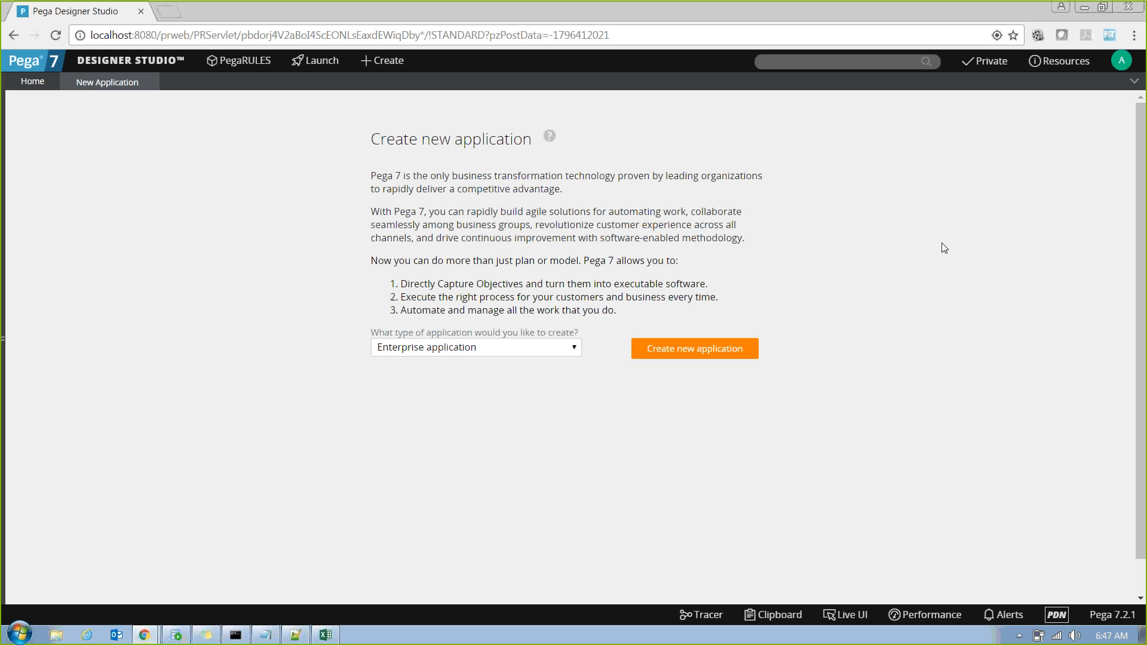
pyautogui.click(515, 347)
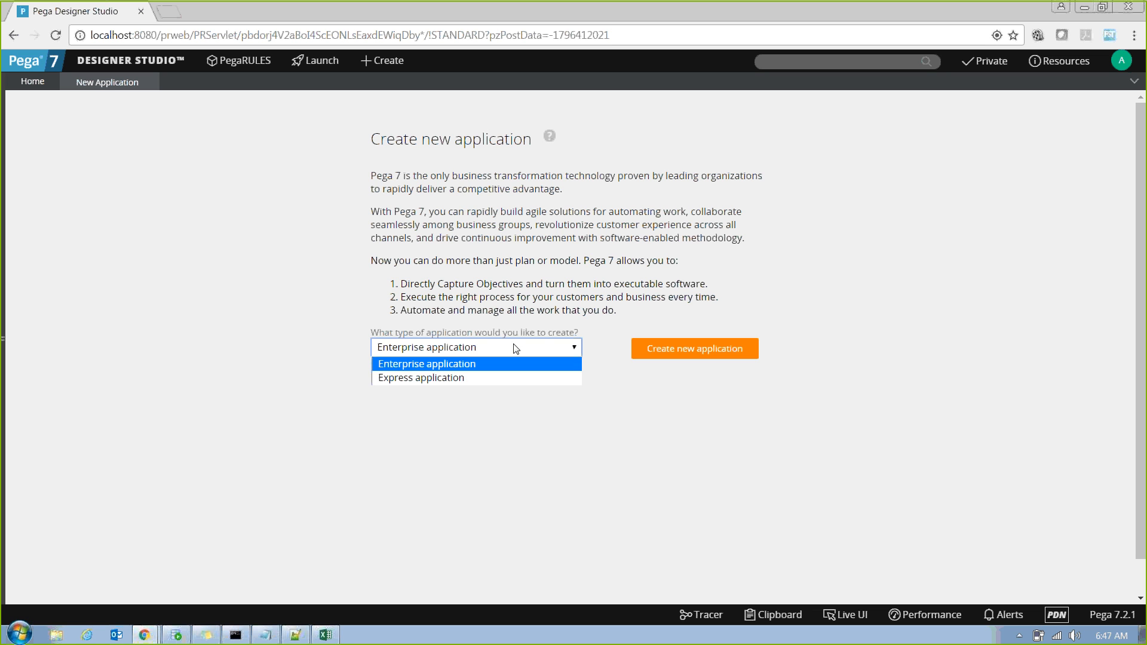
pyautogui.click(1053, 283)
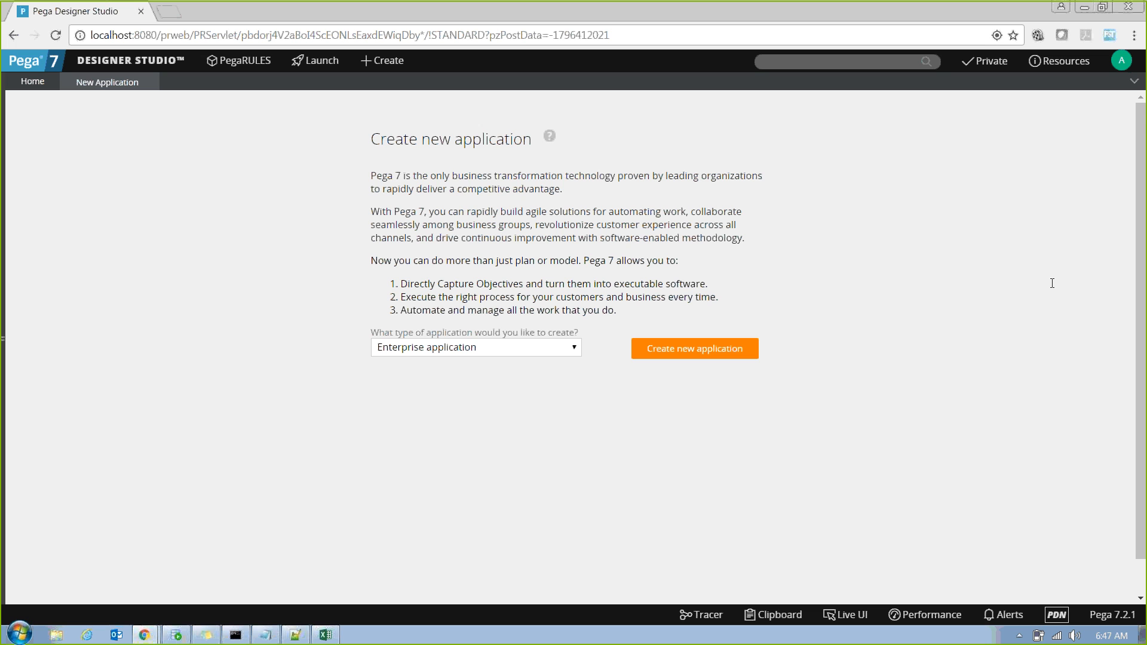
pyautogui.click(558, 344)
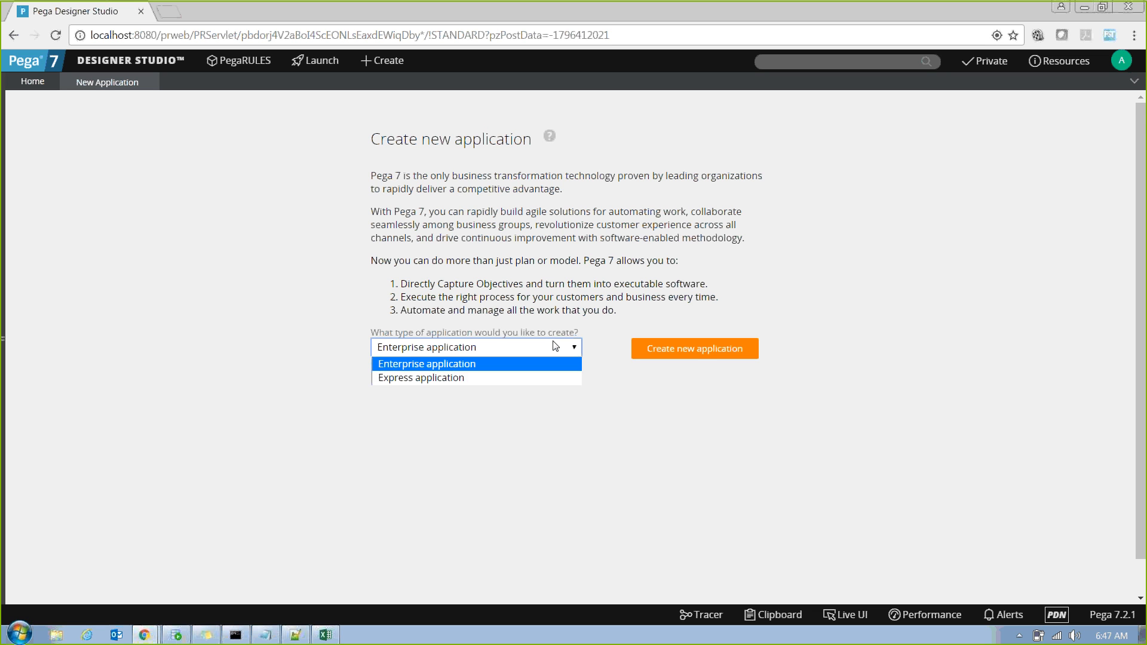
pyautogui.click(458, 366)
pyautogui.click(471, 435)
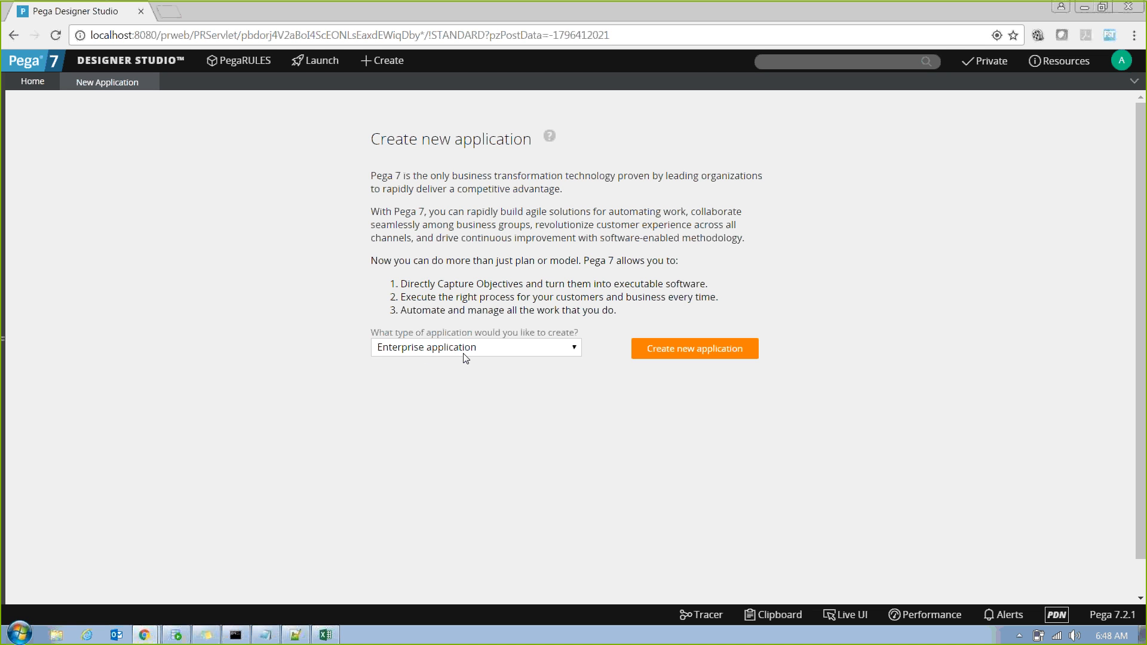
# Start creating the new enterprise application and activate the application name field in its settings
pyautogui.moveTo(401, 284); pyautogui.dragTo(524, 288)
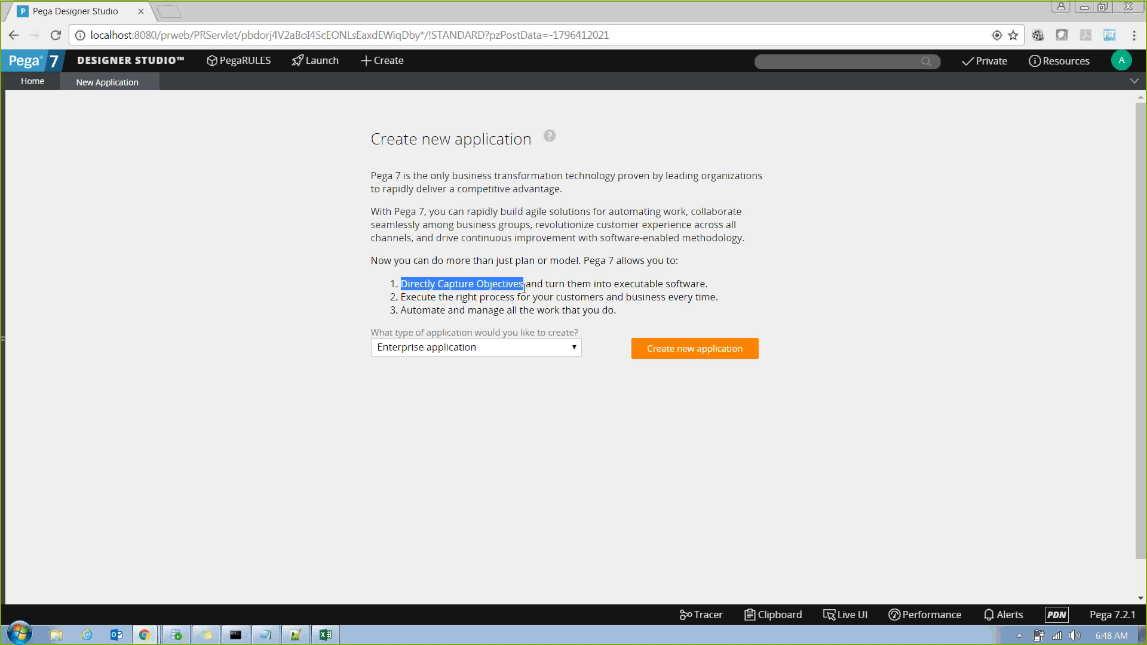
pyautogui.click(717, 352)
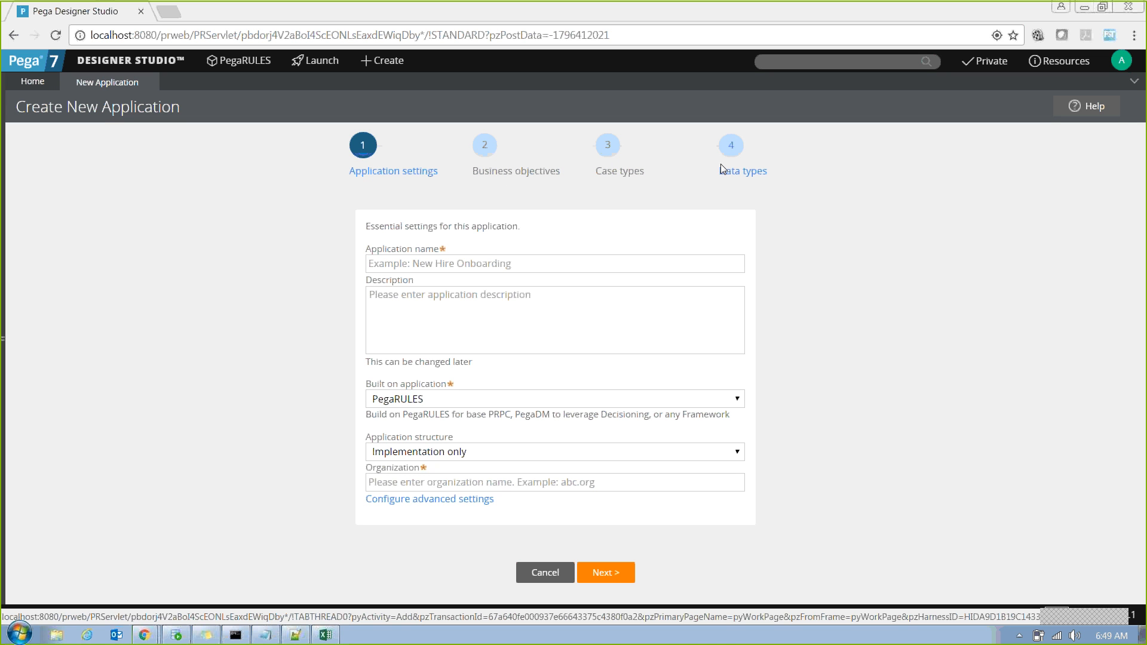
pyautogui.click(409, 268)
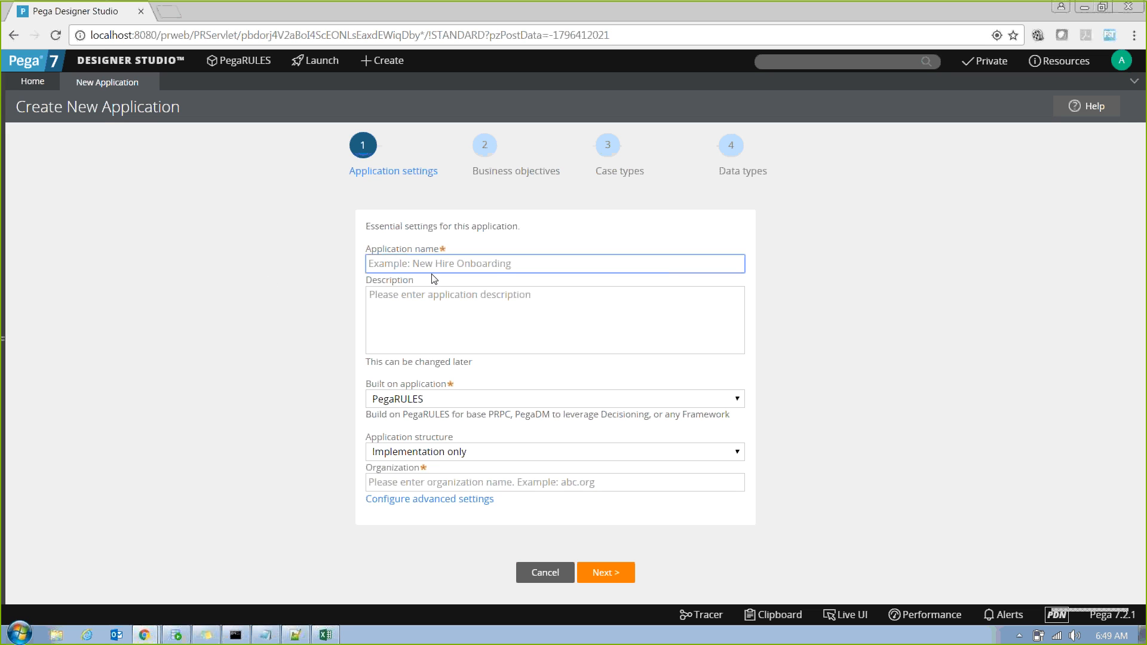
# Switch to the empty Notepad++ document and write "Application Profiler" as its first line
pyautogui.click(297, 642)
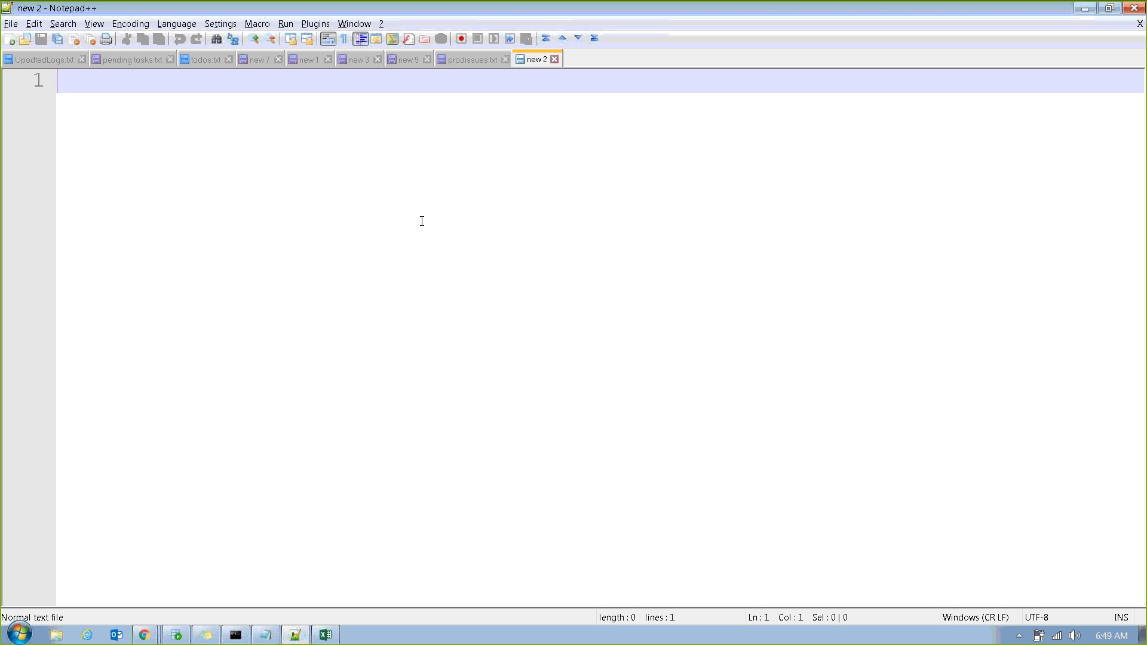
pyautogui.write('Ap')
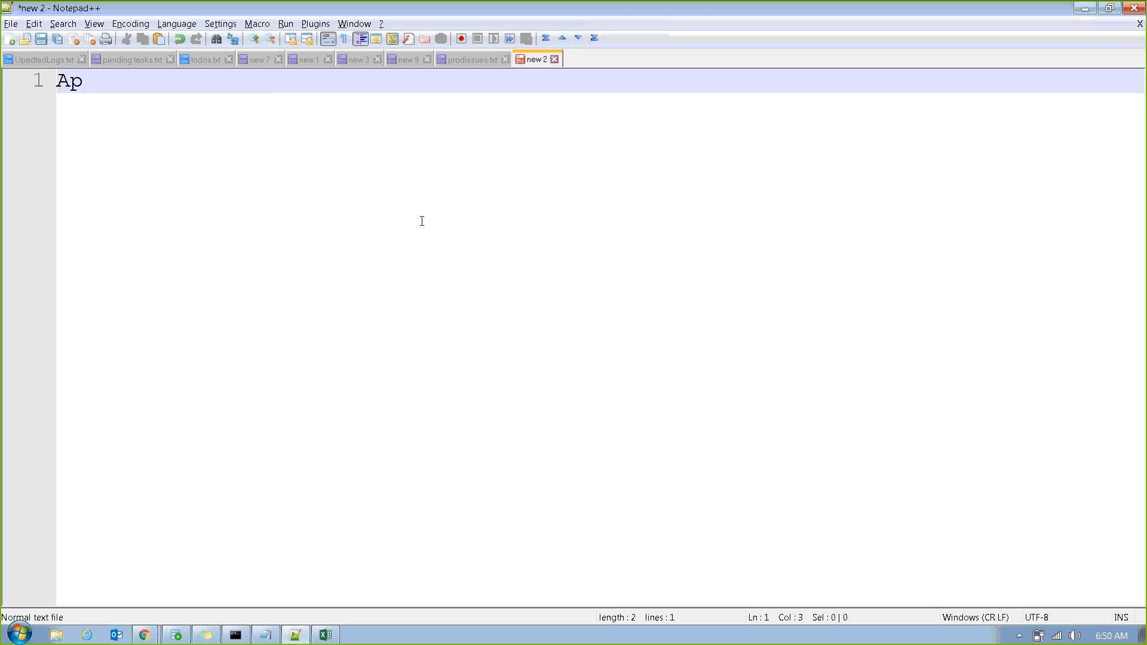
pyautogui.write('plication Profu')
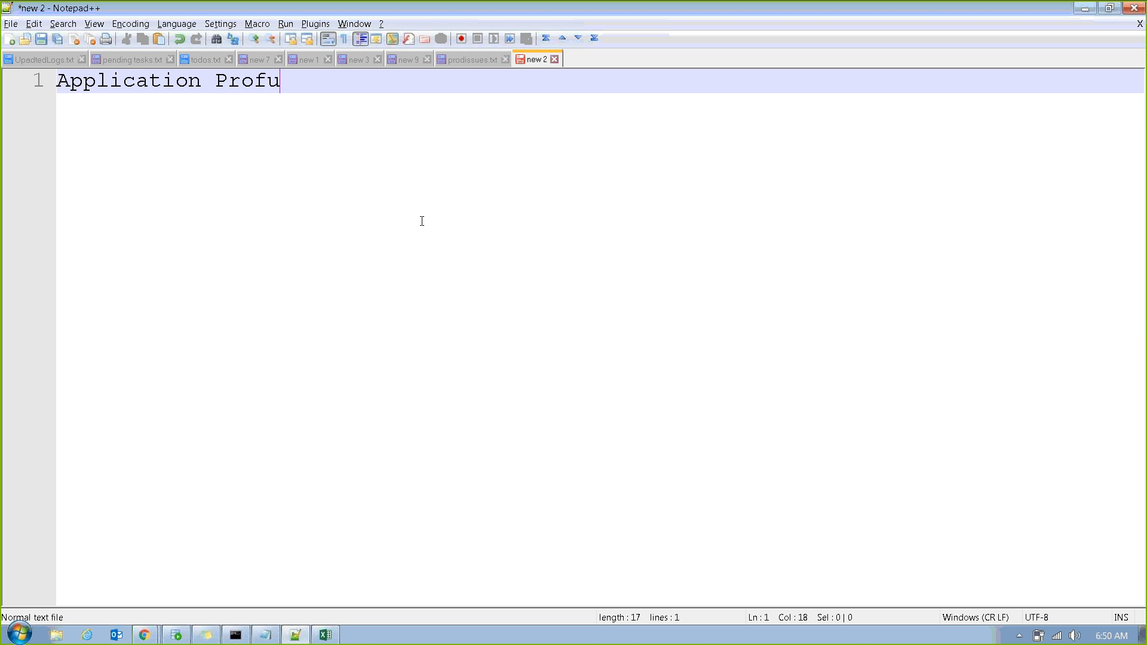
pyautogui.press('BackSpace')
pyautogui.write('iler')
pyautogui.press('Return')
# Add "Application Explorer" as the second line and "Application express" as the third line of the notes
pyautogui.write('Applica')
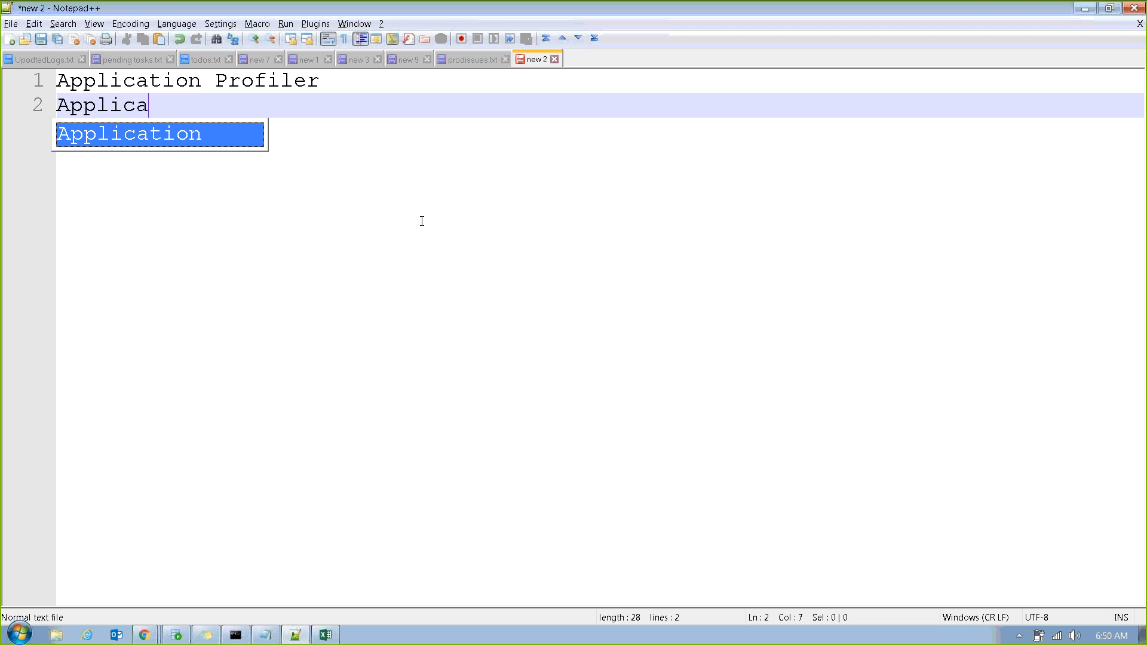
pyautogui.write('tion Explot')
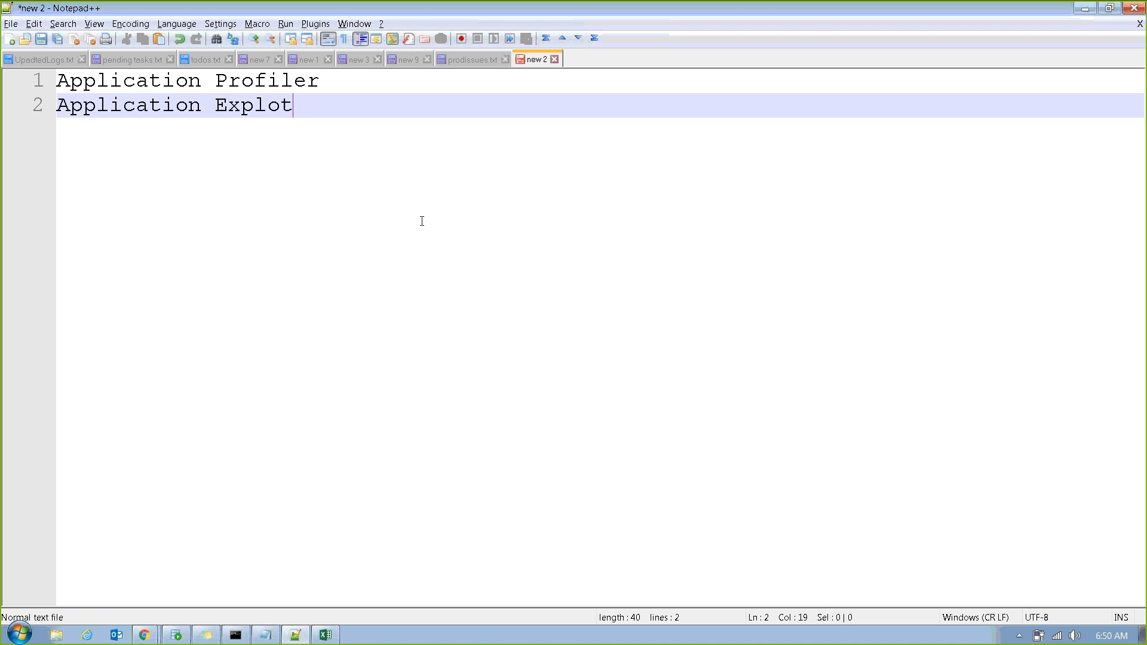
pyautogui.press('BackSpace')
pyautogui.write('rer')
pyautogui.press('Return')
pyautogui.write('App')
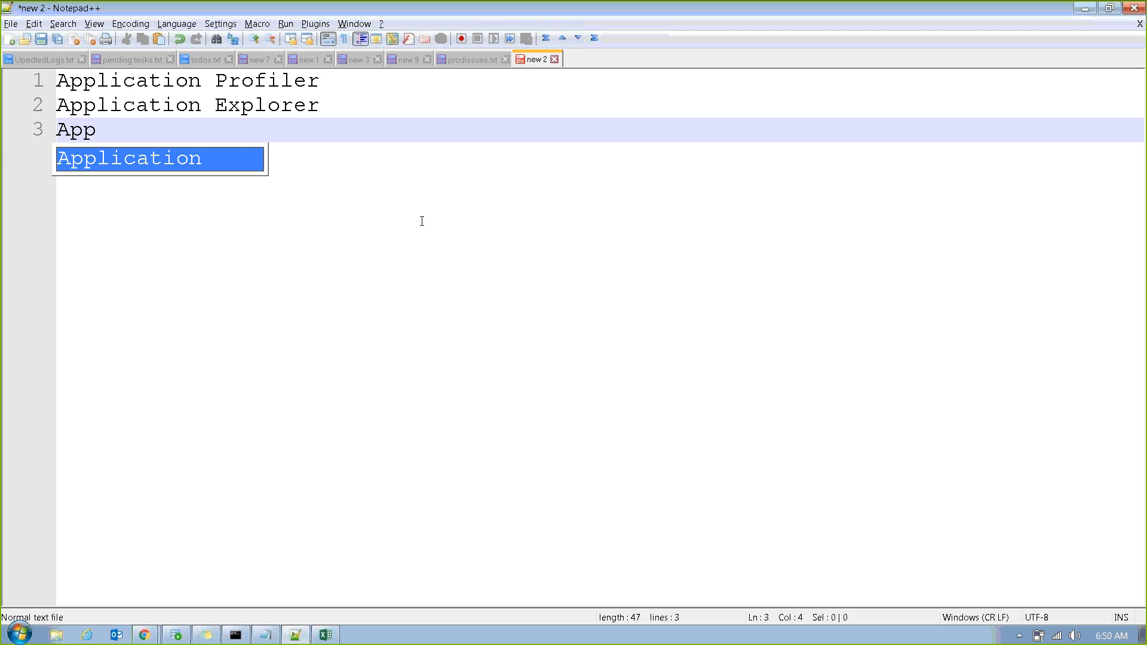
pyautogui.press('Return')
pyautogui.write('e')
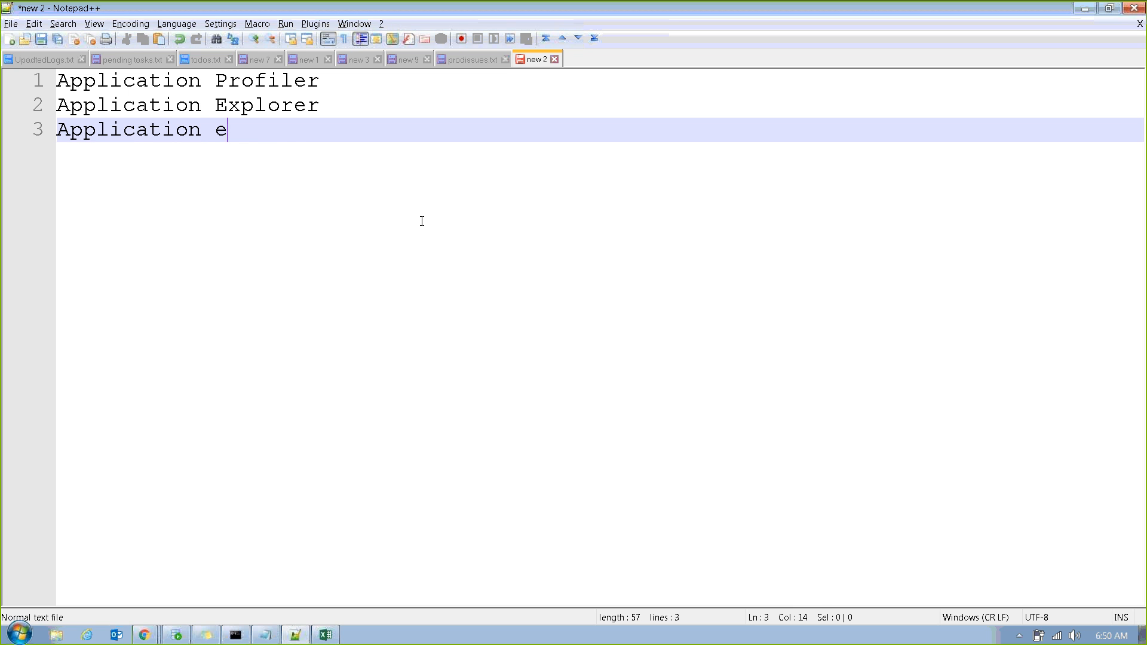
pyautogui.write('xpress')
# Append "-B.A" to the Application Profiler line and "-L.S.A" to the Application Explorer line
pyautogui.click(327, 81)
pyautogui.write('B.A')
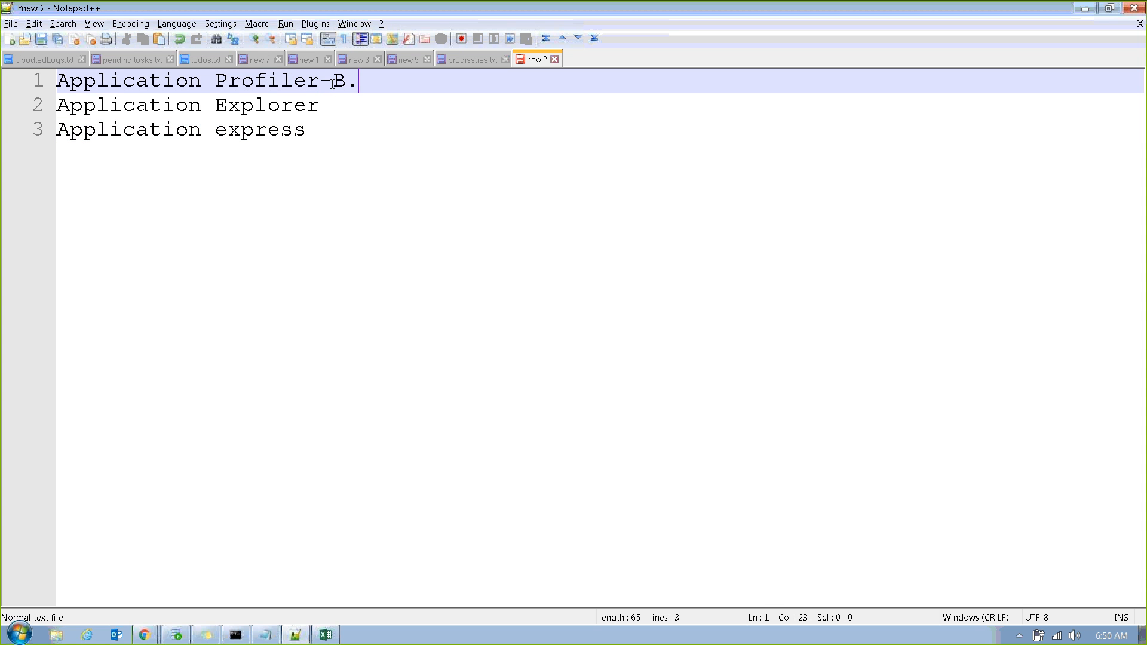
pyautogui.click(333, 107)
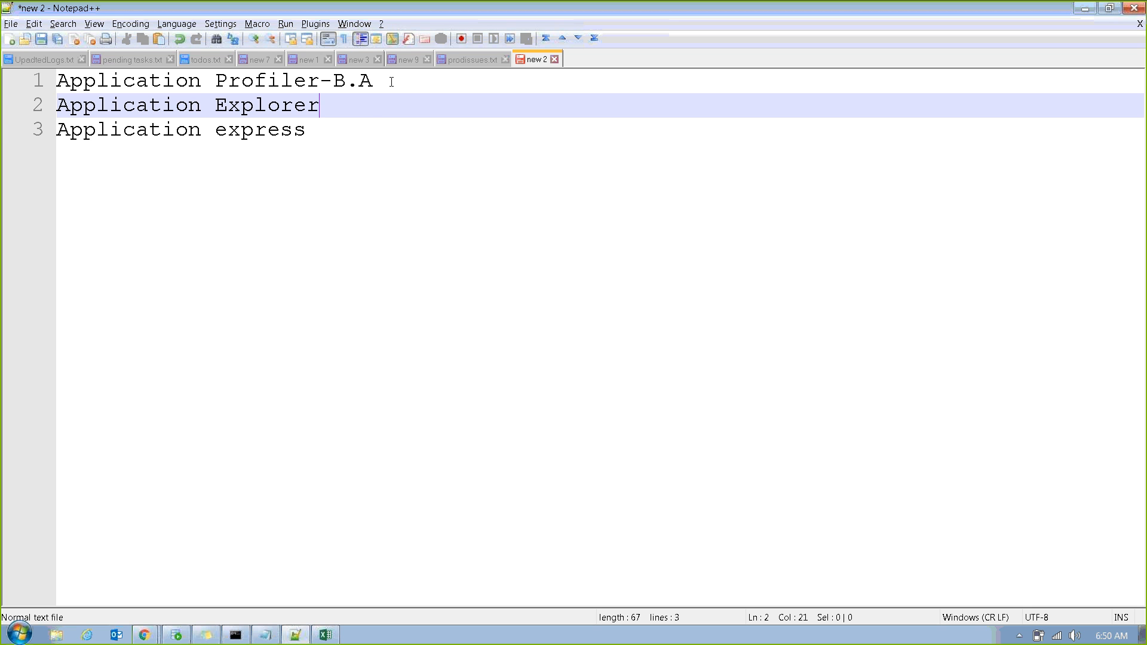
pyautogui.click(391, 81)
pyautogui.hotkey('shift', 'Home')
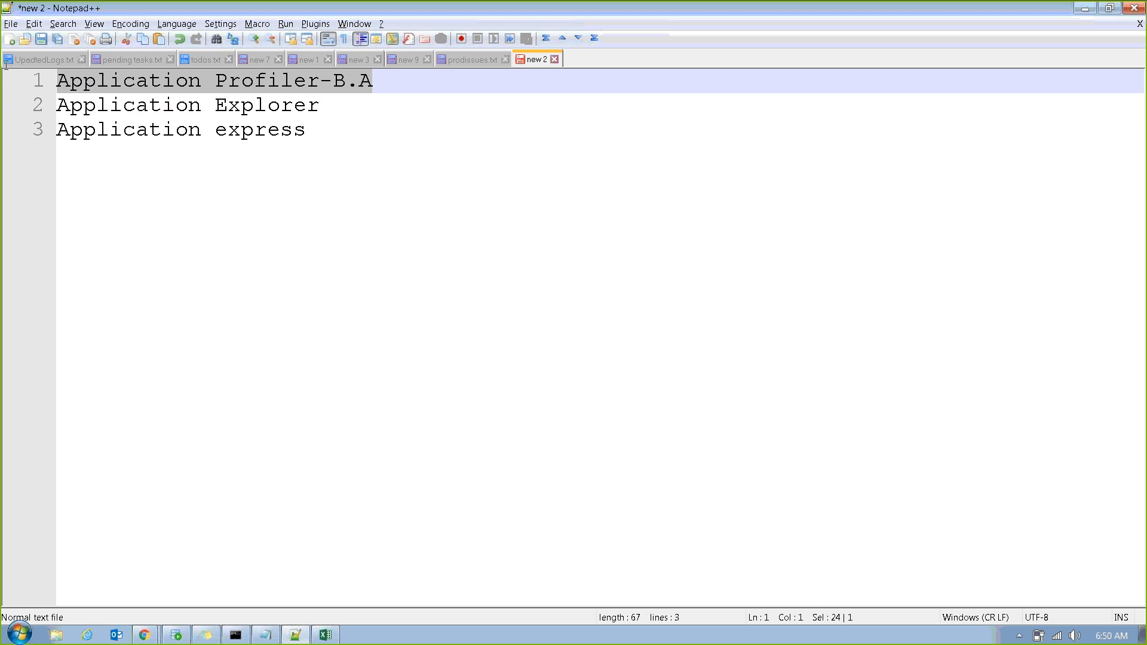
pyautogui.click(347, 111)
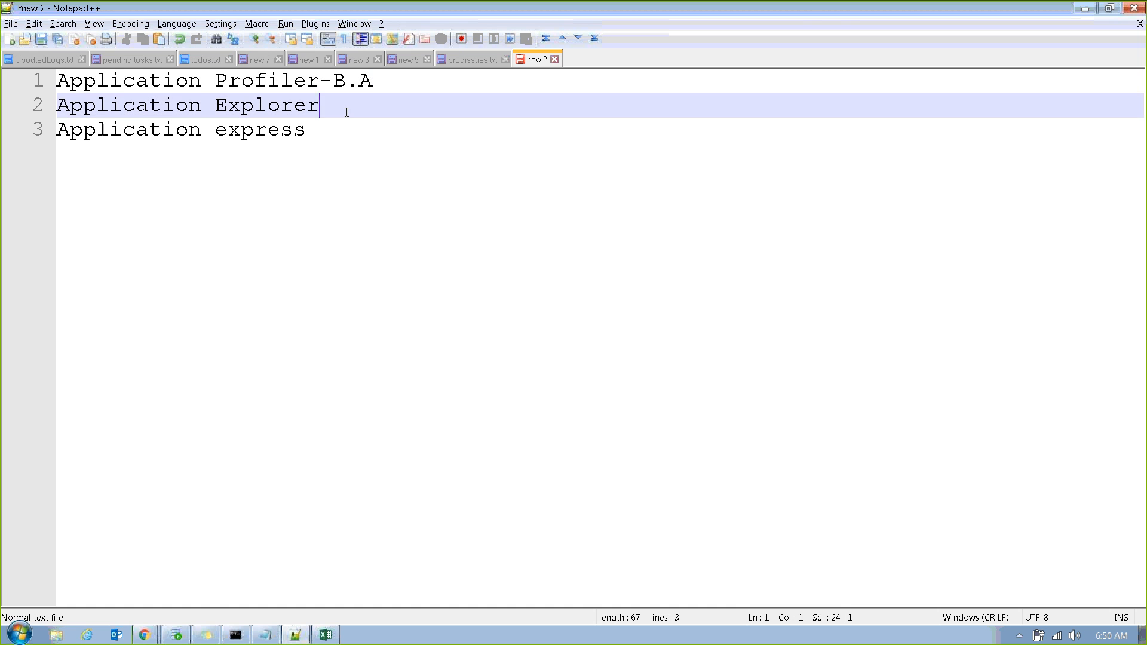
pyautogui.write('-L.S.A')
# Examine the Application Profiler, Application Explorer and Application express lines in the notes
pyautogui.moveTo(396, 107); pyautogui.dragTo(35, 87)
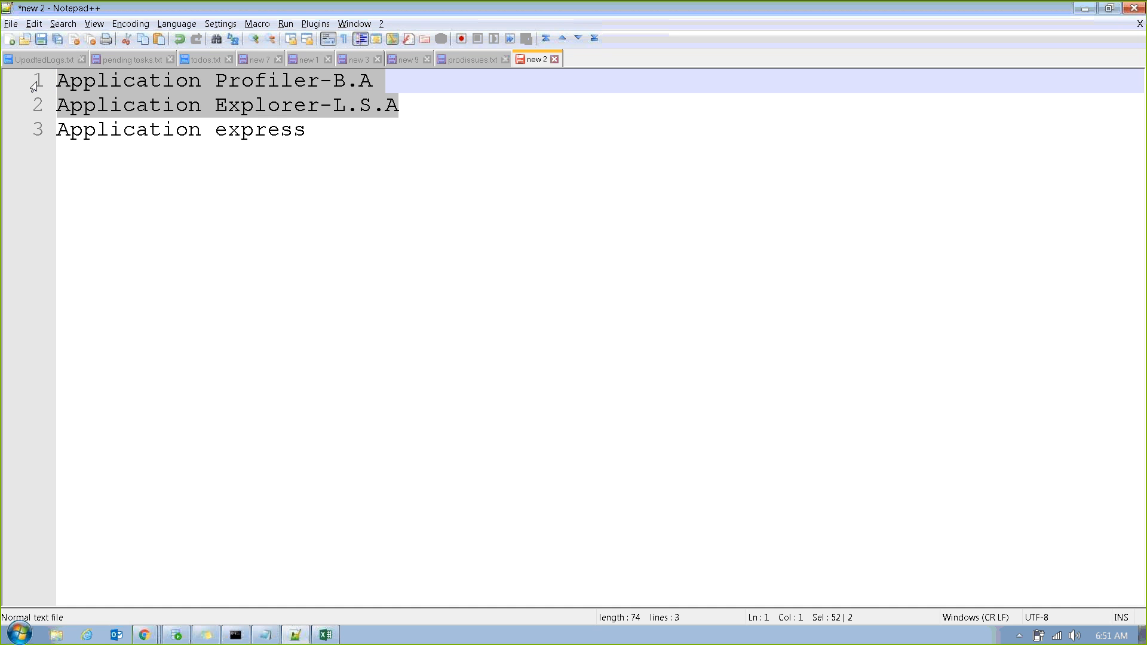
pyautogui.click(312, 163)
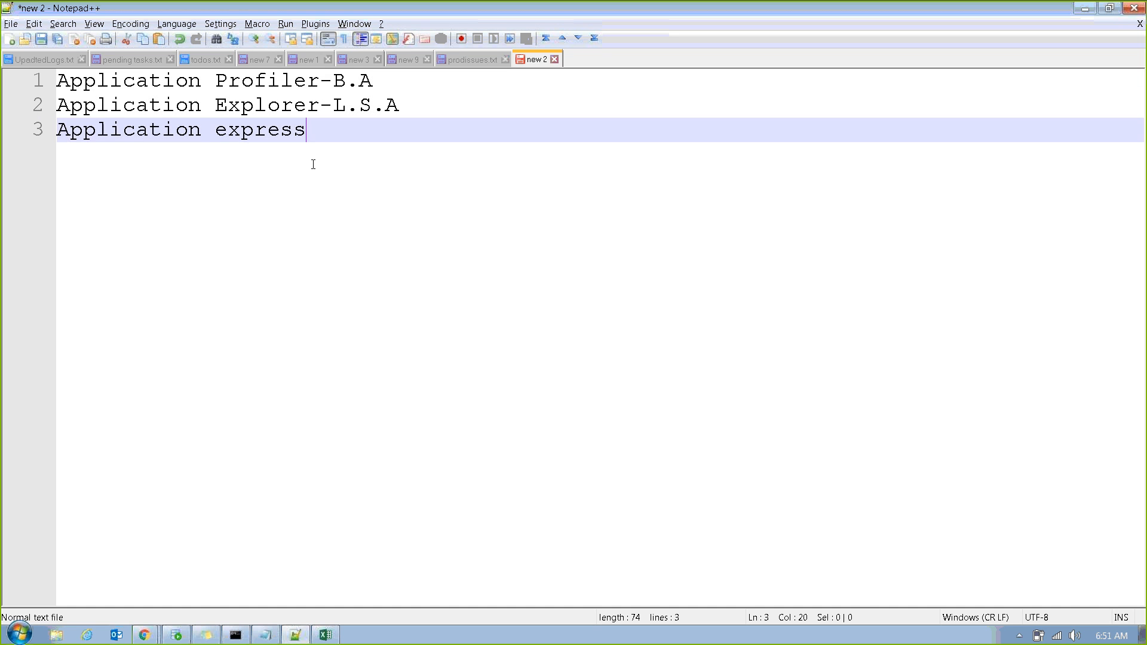
pyautogui.moveTo(310, 128); pyautogui.dragTo(57, 132)
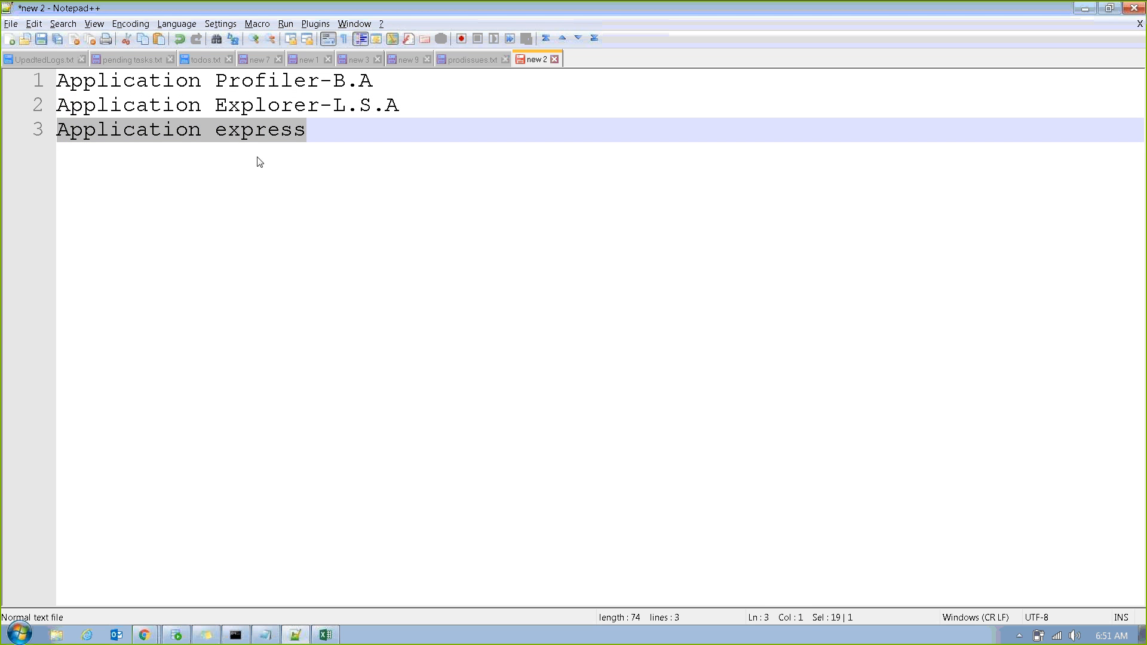
pyautogui.click(328, 158)
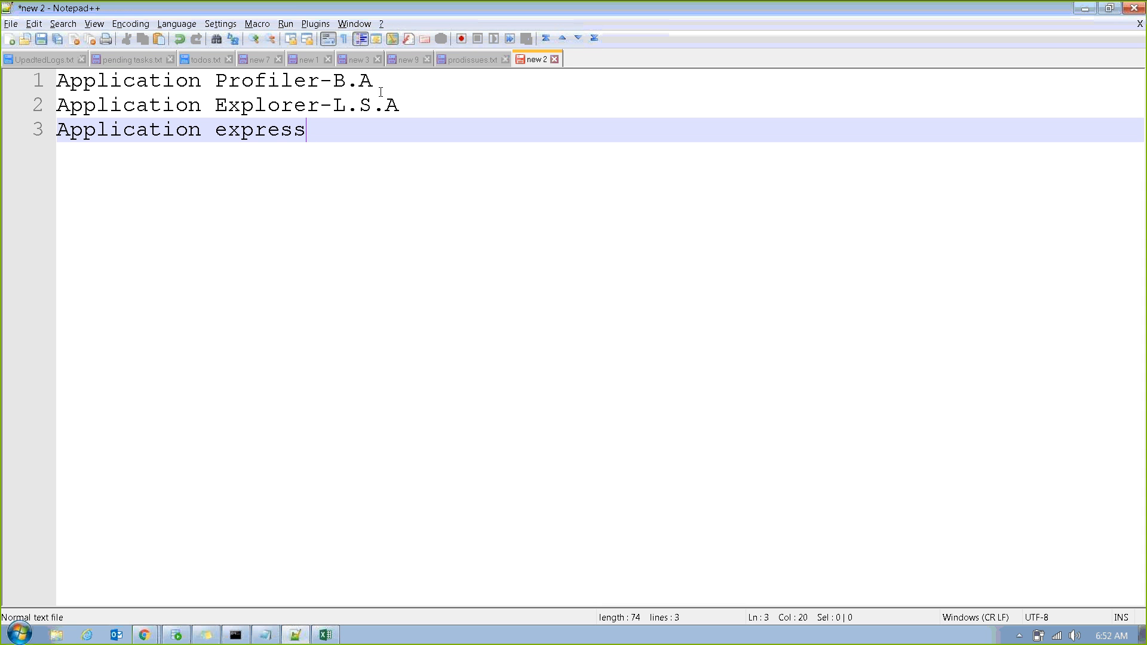
pyautogui.moveTo(376, 88); pyautogui.dragTo(45, 76)
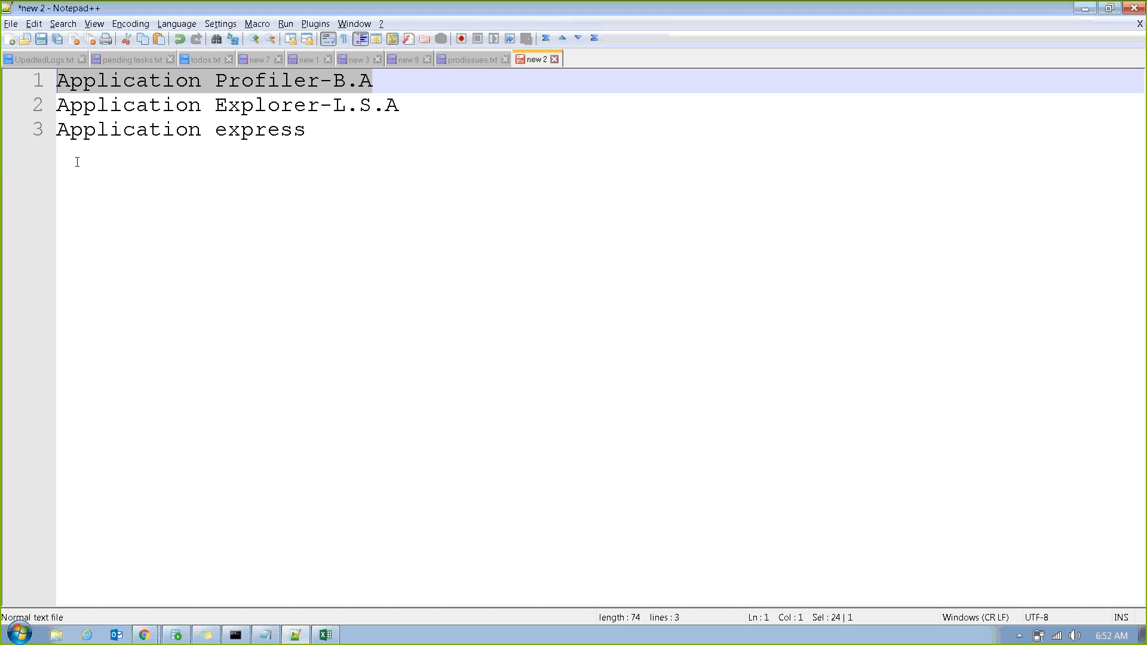
pyautogui.click(332, 154)
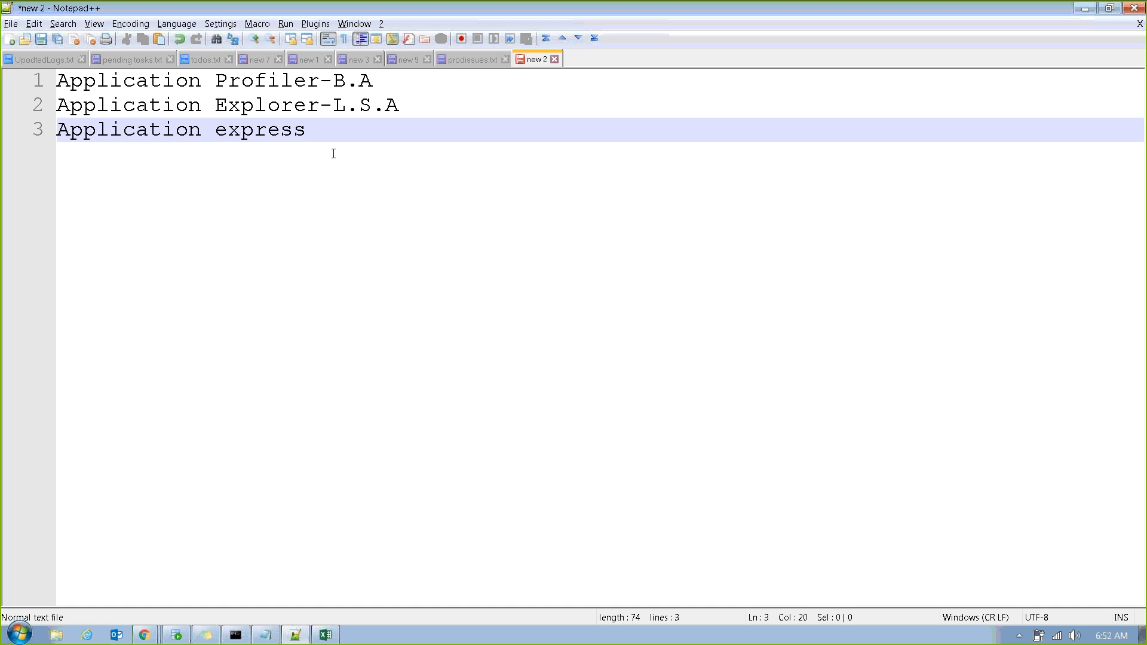
pyautogui.click(384, 83)
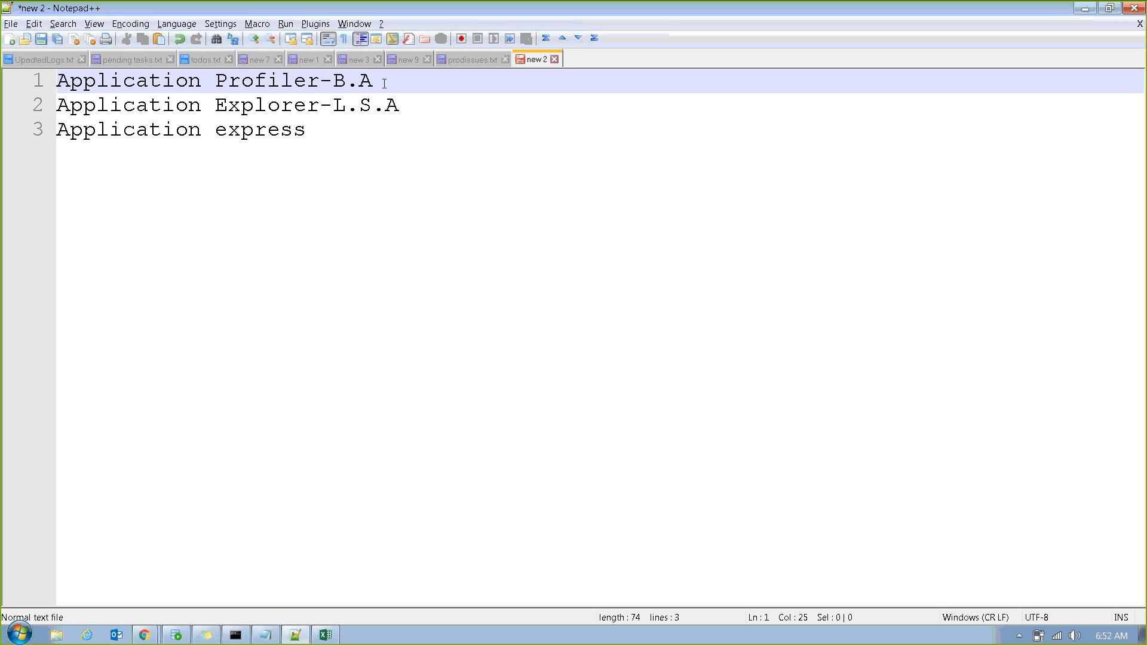
pyautogui.press('Down')
pyautogui.doubleClick(281, 106)
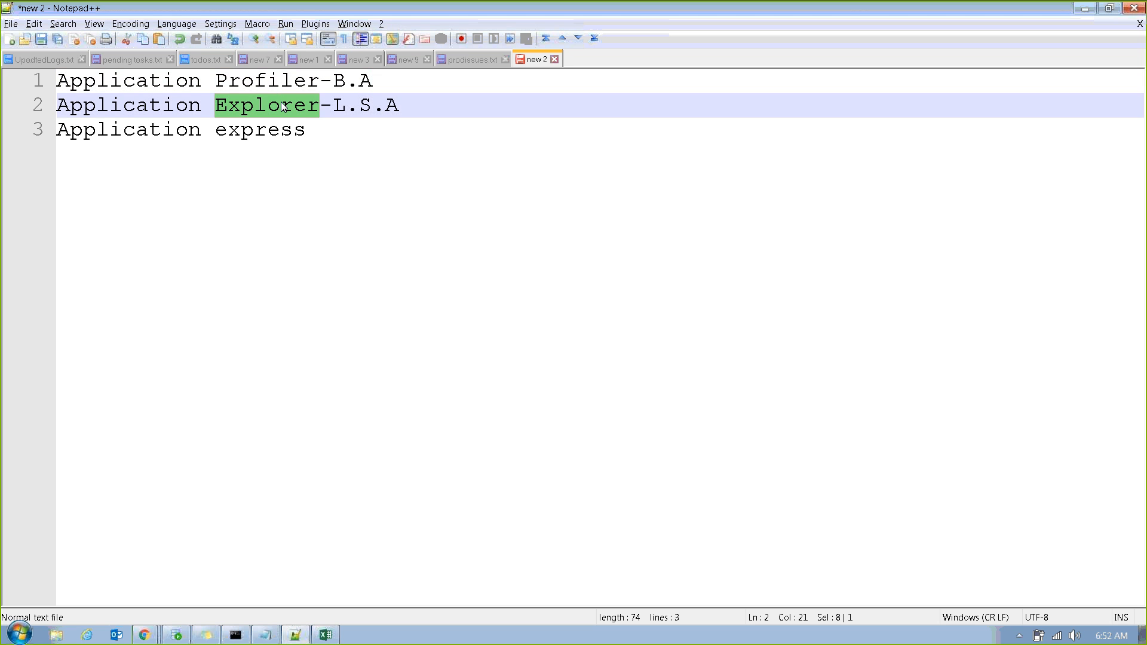
# Replace "Explorer" with "Accelerator" in the second line of the notes
pyautogui.press('BackSpace')
pyautogui.write('Accelerator')
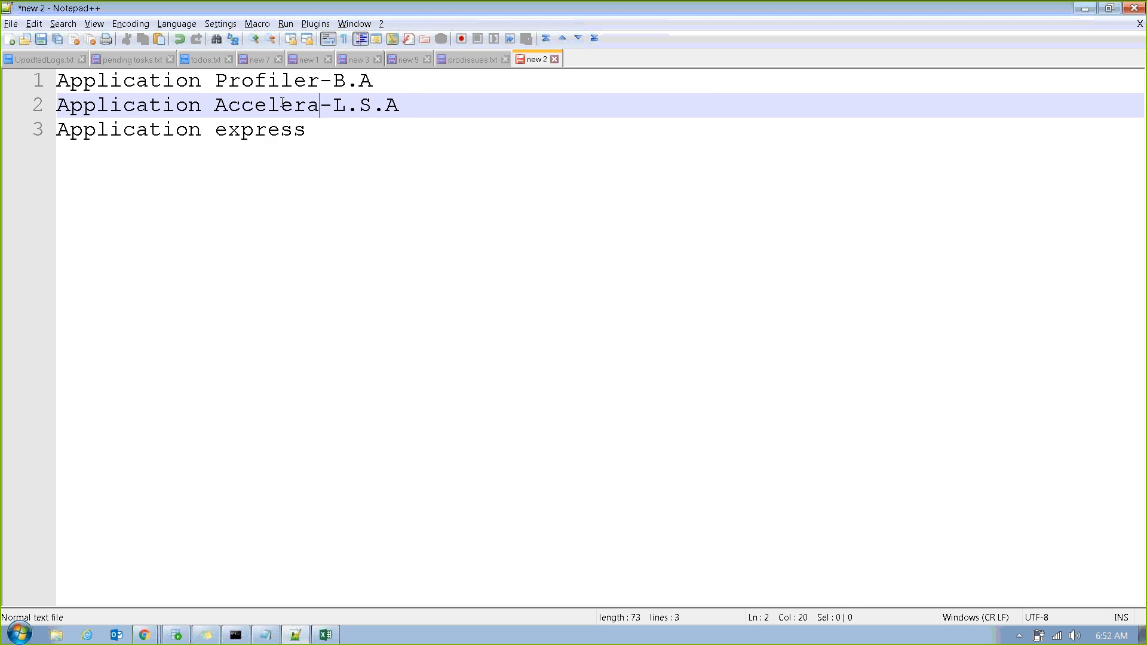
pyautogui.click(560, 142)
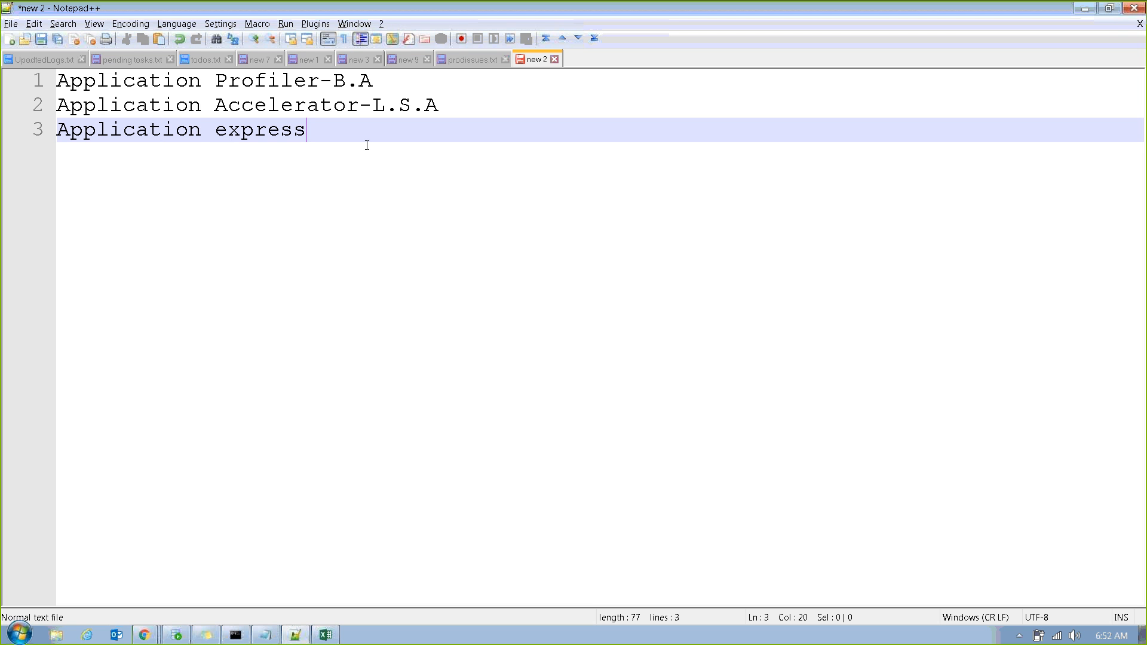
# Examine the Application Profiler, Application Accelerator and Application express lines in the notes
pyautogui.moveTo(448, 105); pyautogui.dragTo(48, 107)
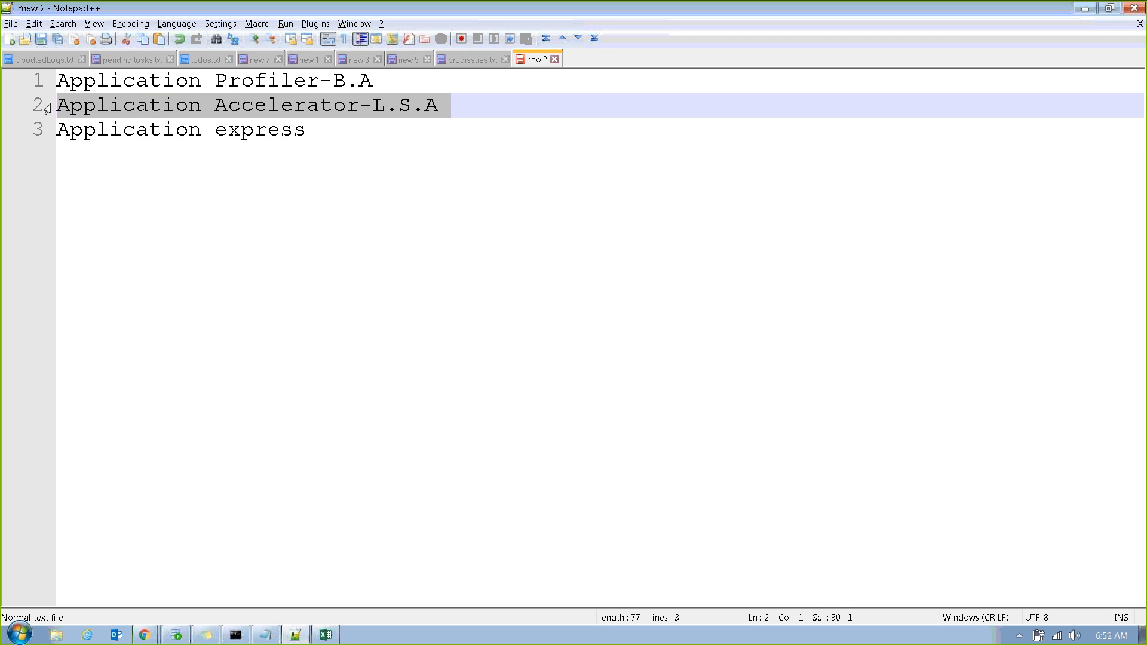
pyautogui.moveTo(395, 80); pyautogui.dragTo(26, 62)
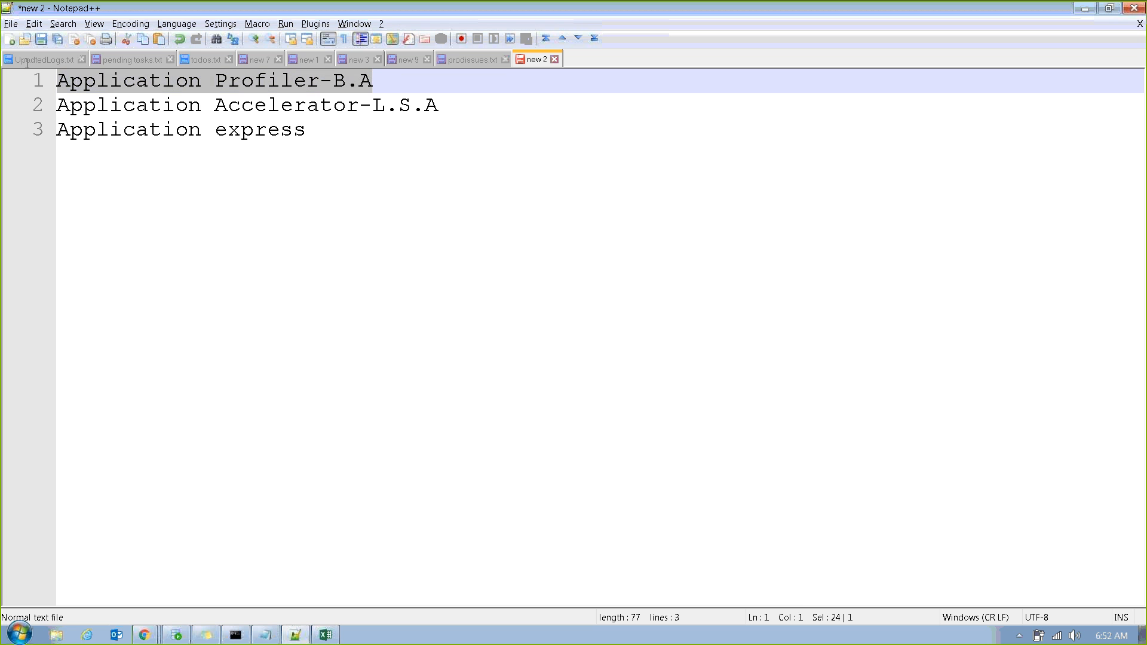
pyautogui.moveTo(450, 105); pyautogui.dragTo(6, 68)
pyautogui.click(510, 156)
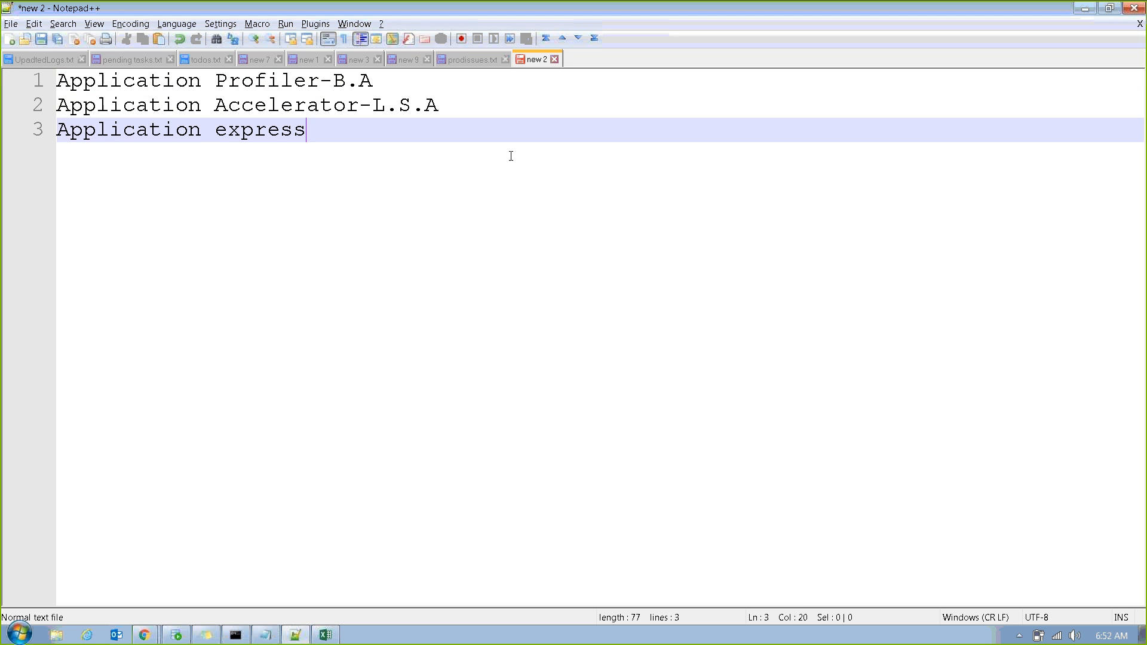
pyautogui.moveTo(372, 80); pyautogui.dragTo(58, 77)
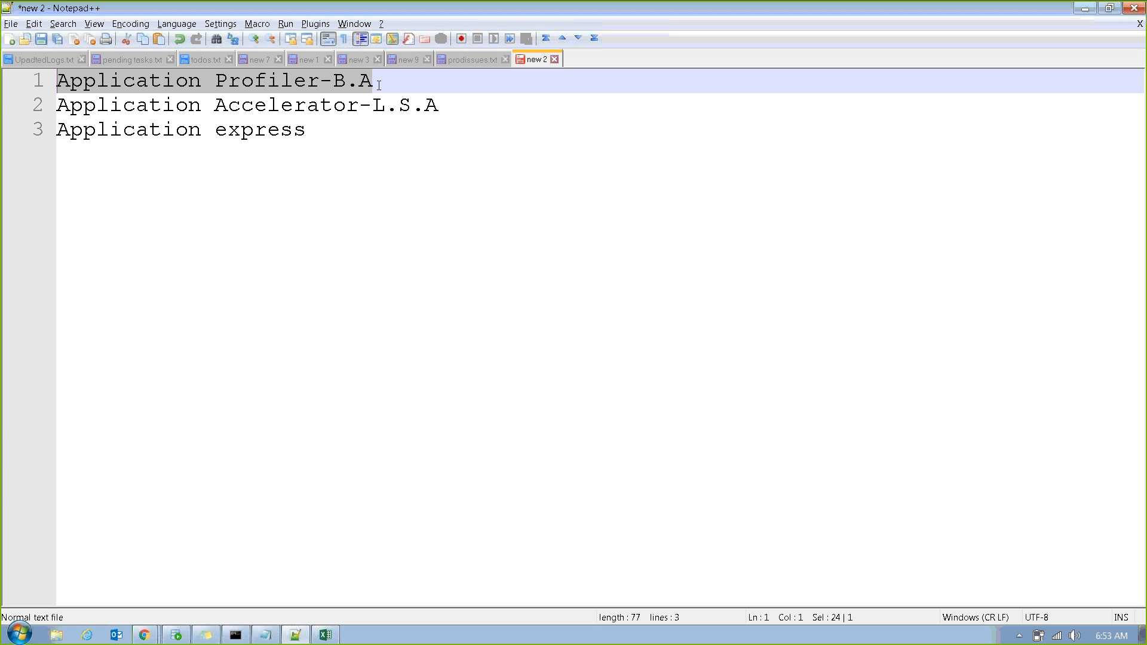
pyautogui.keyDown('shift'); pyautogui.click(472, 112); pyautogui.keyUp('shift')
pyautogui.click(430, 159)
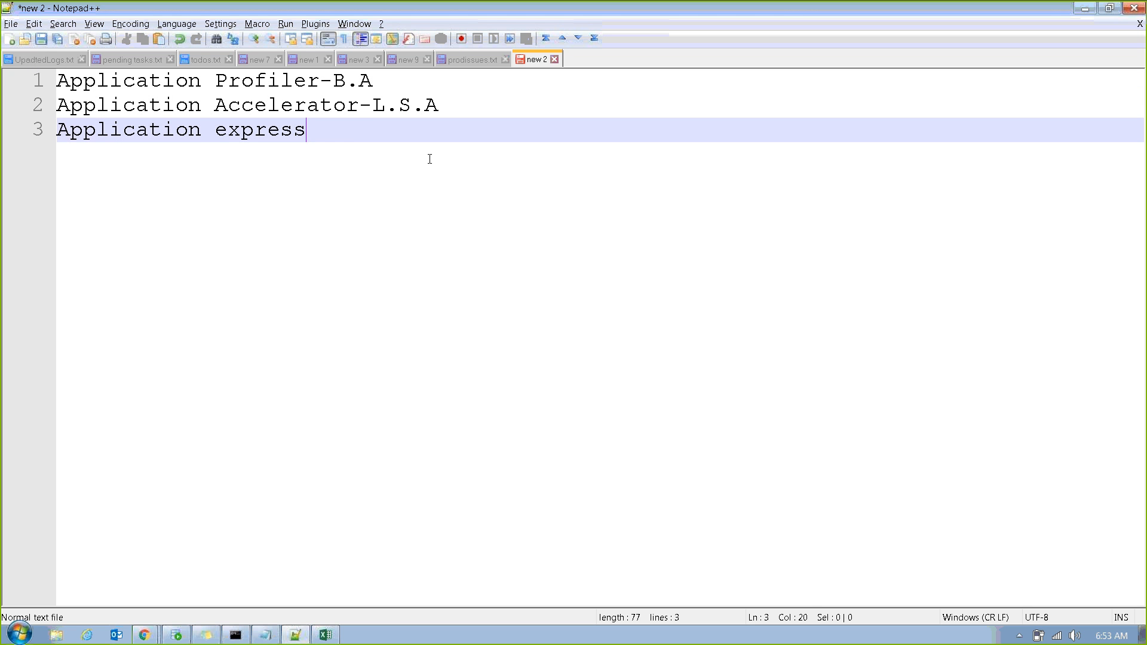
pyautogui.moveTo(451, 106); pyautogui.dragTo(52, 88)
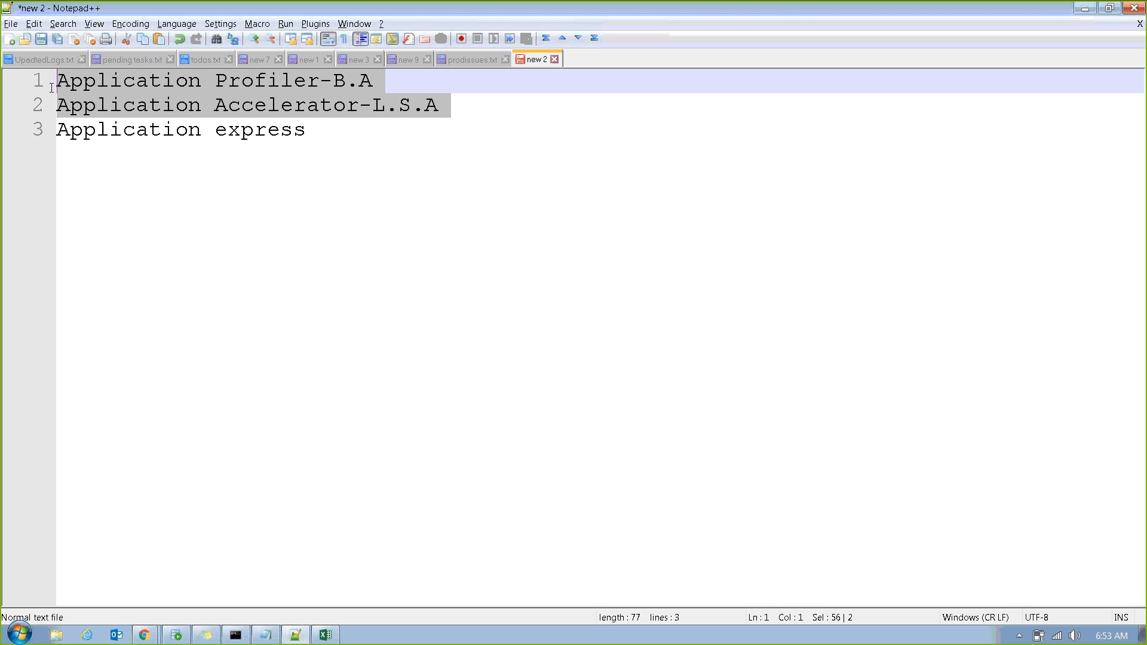
pyautogui.click(464, 109)
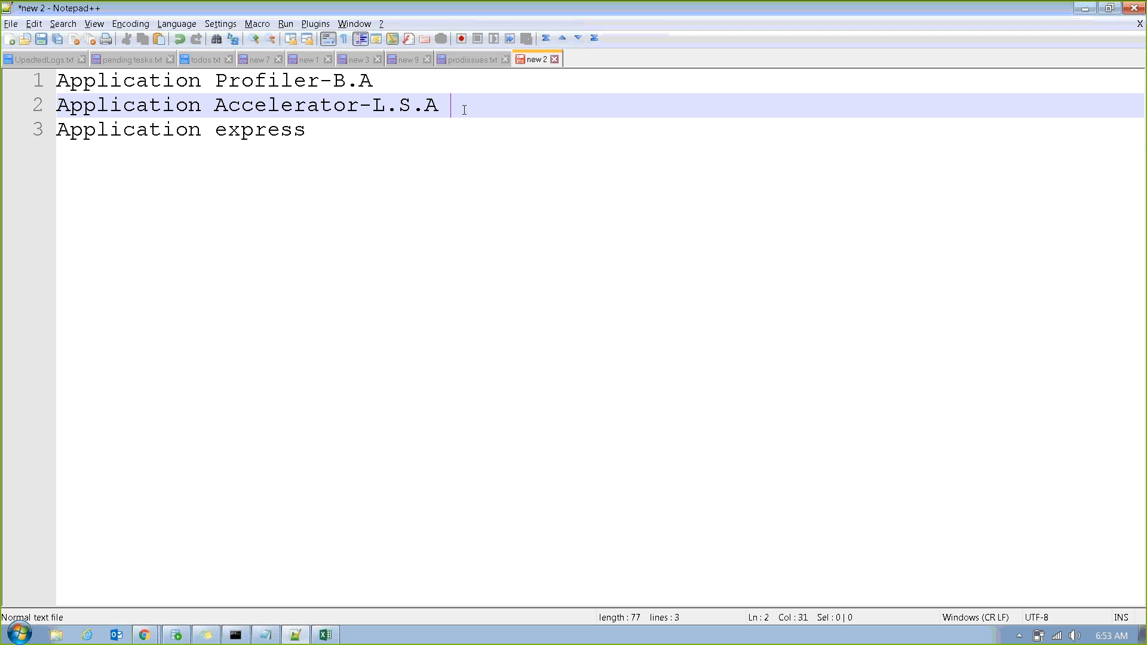
pyautogui.moveTo(329, 141); pyautogui.dragTo(25, 127)
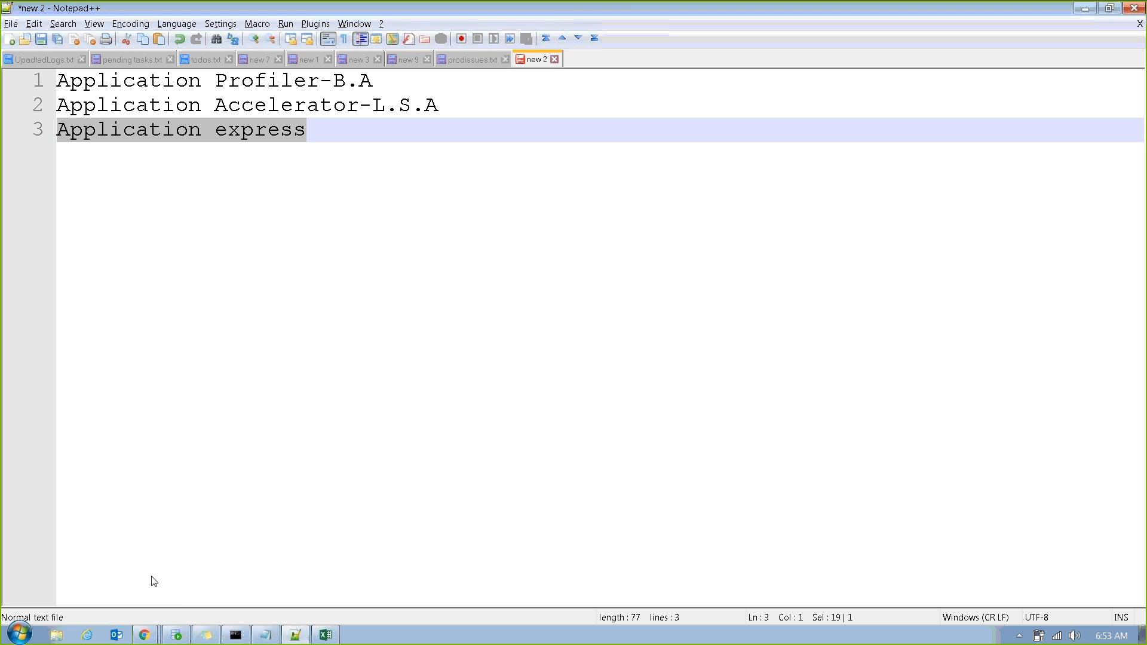
# Switch to the Pega Designer Studio browser window showing the new application form
pyautogui.moveTo(143, 636)
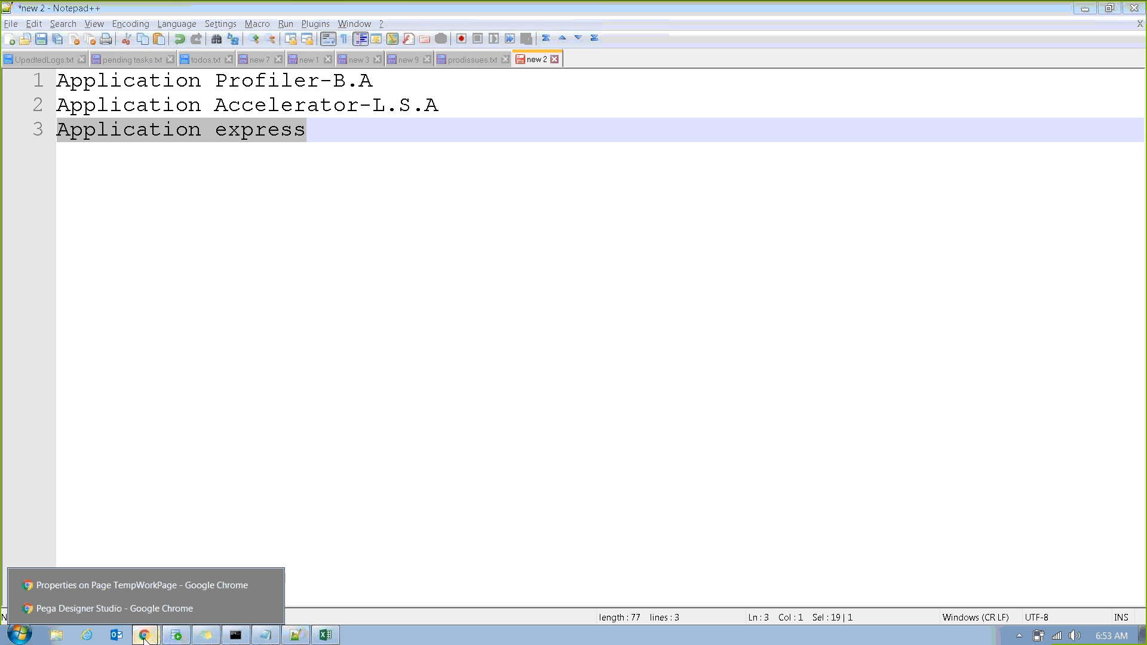
pyautogui.click(89, 603)
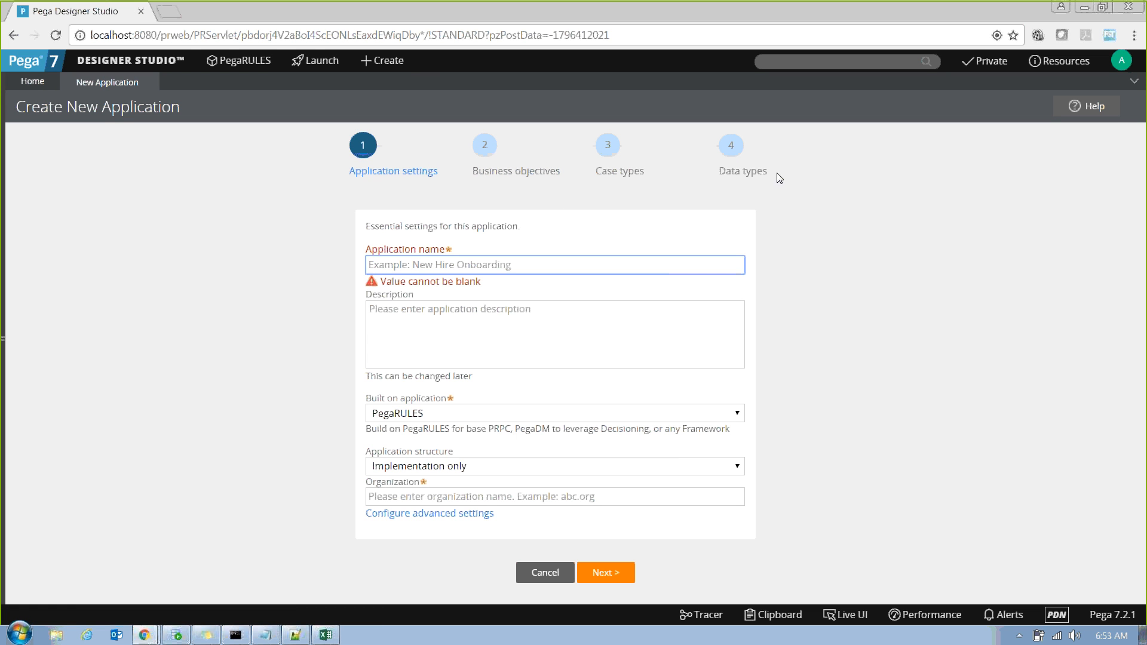
pyautogui.click(818, 187)
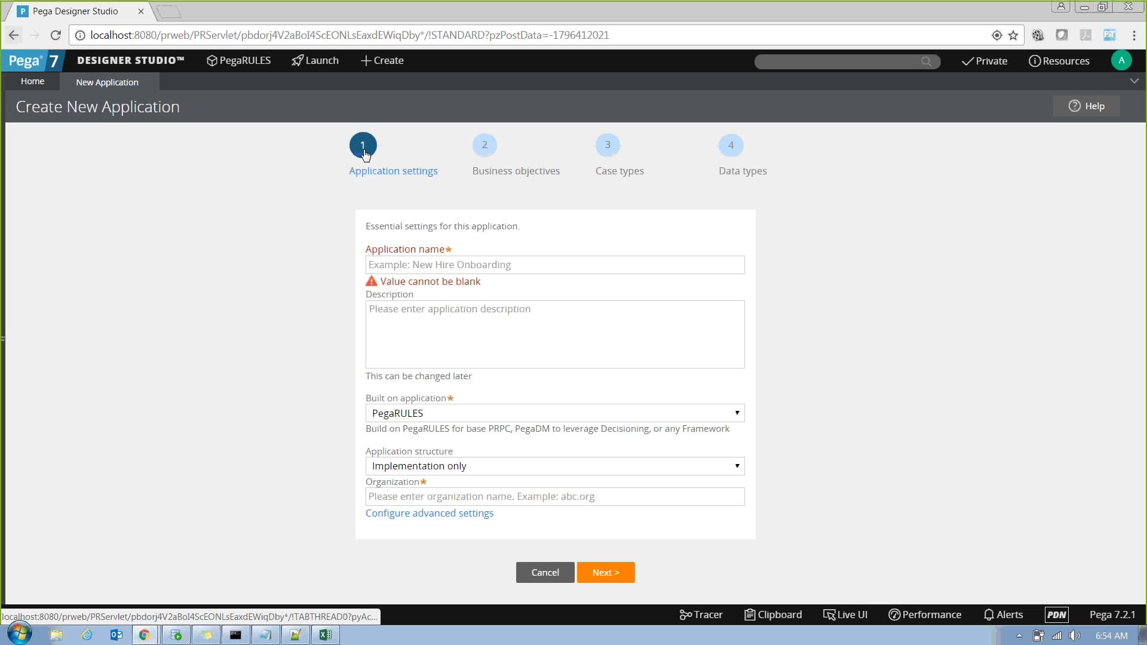
# Enter TimeOff as the application name and description, and choose PegaRULES as the built-on application
pyautogui.click(397, 268)
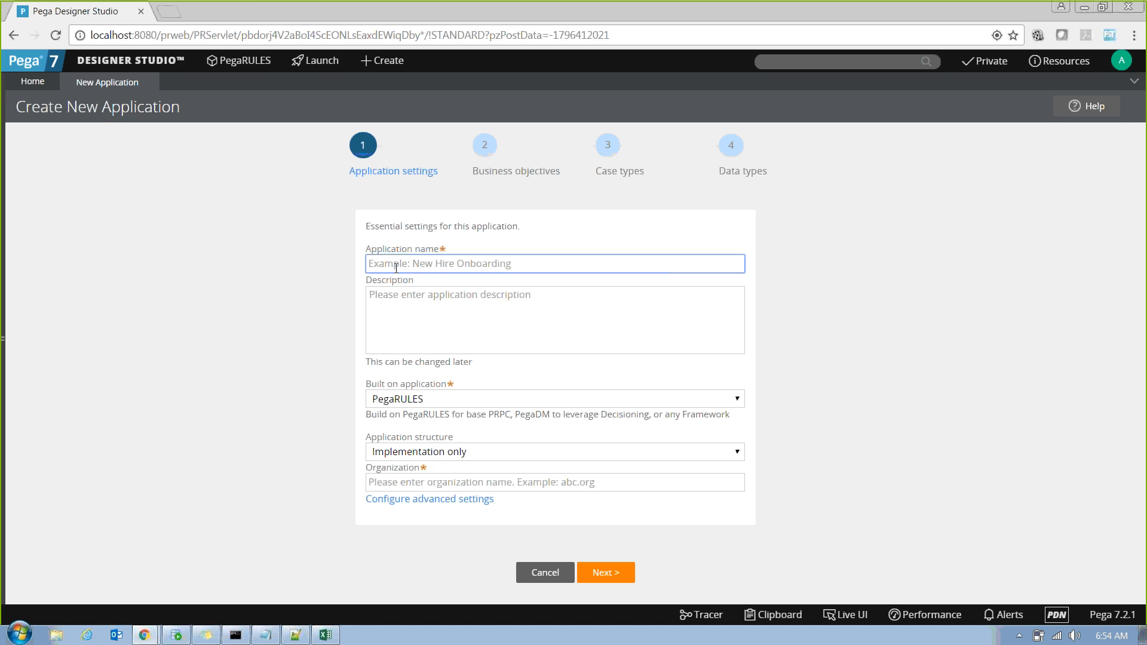
pyautogui.write('TimeOff')
pyautogui.press('Tab')
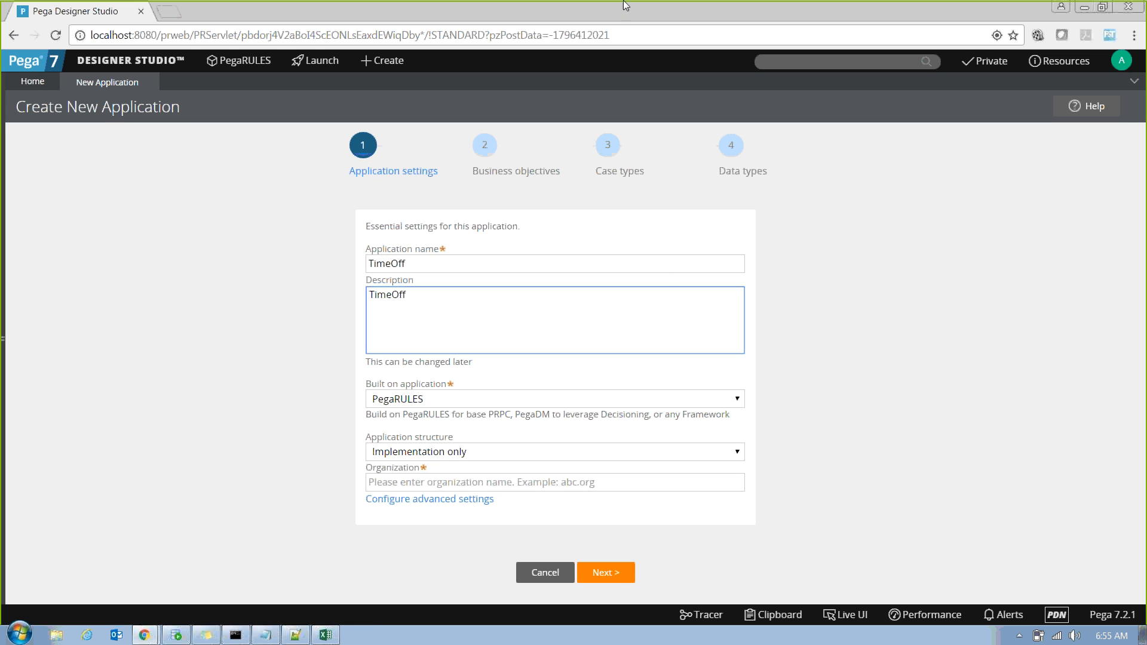
pyautogui.click(690, 7)
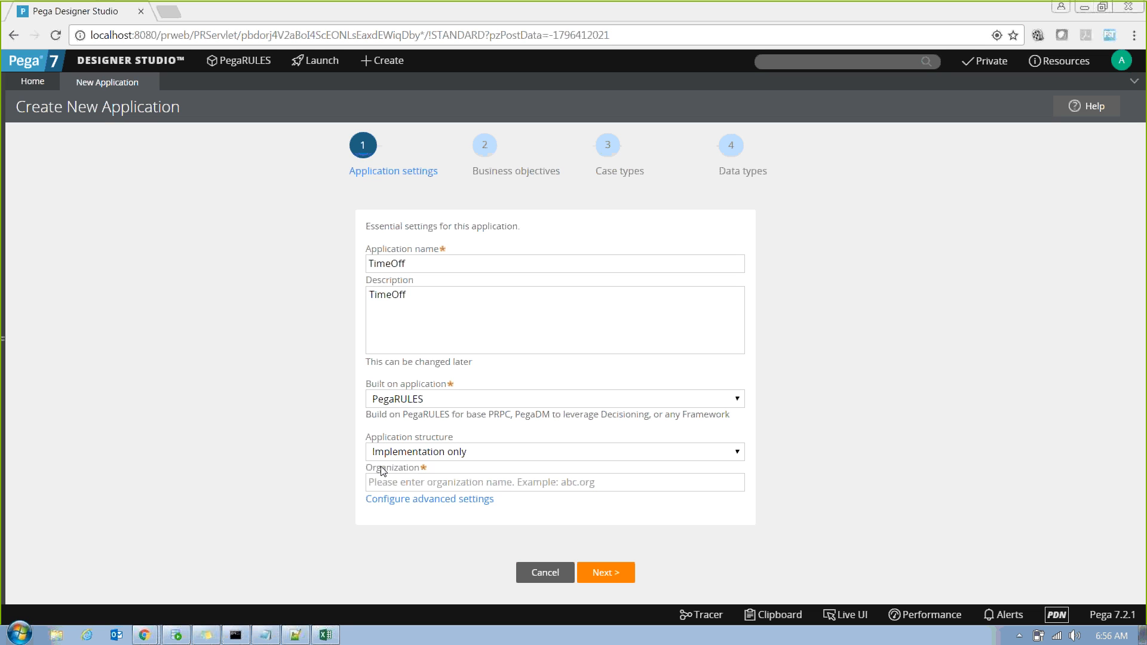
pyautogui.click(451, 401)
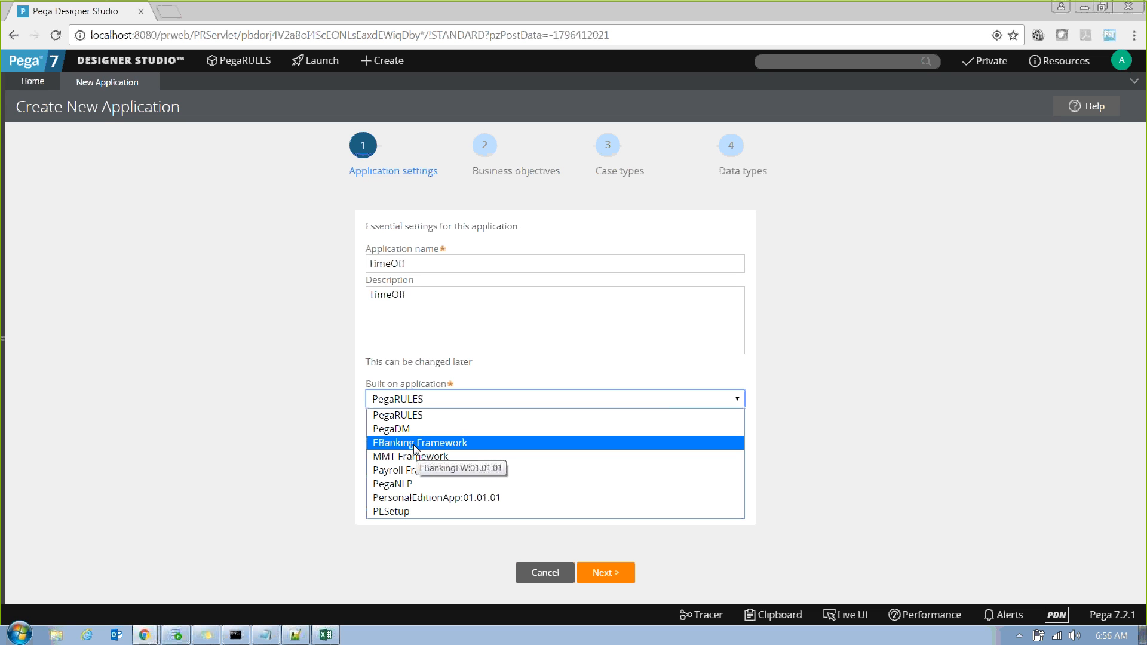
pyautogui.click(400, 415)
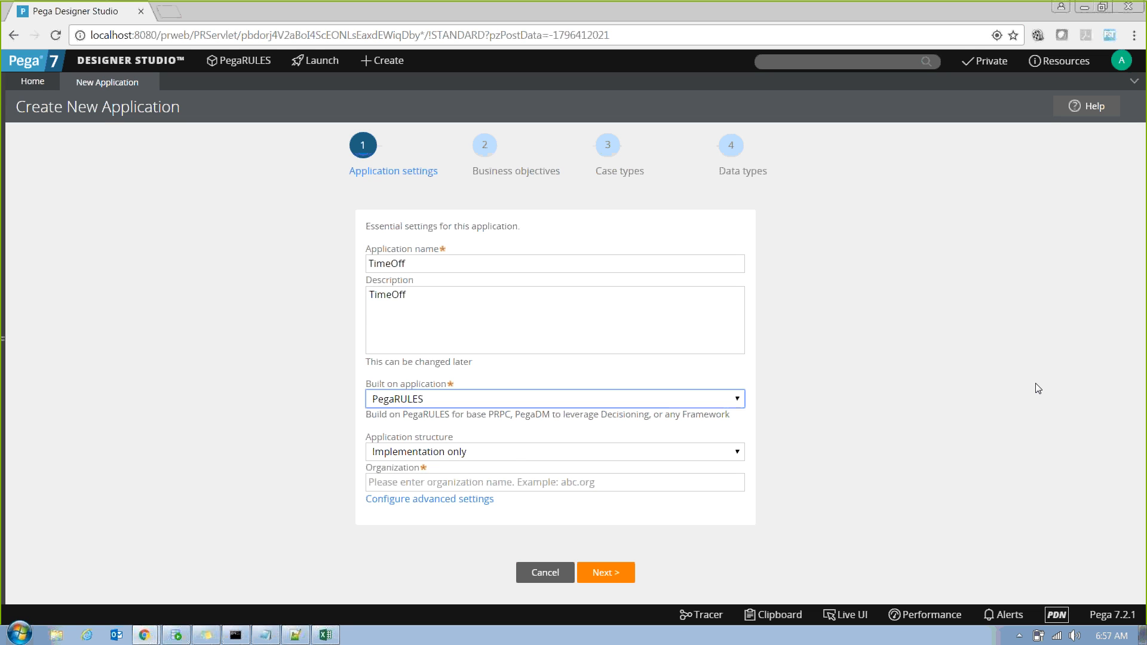
# Try the Framework only and Implementation only options for the application structure
pyautogui.click(589, 458)
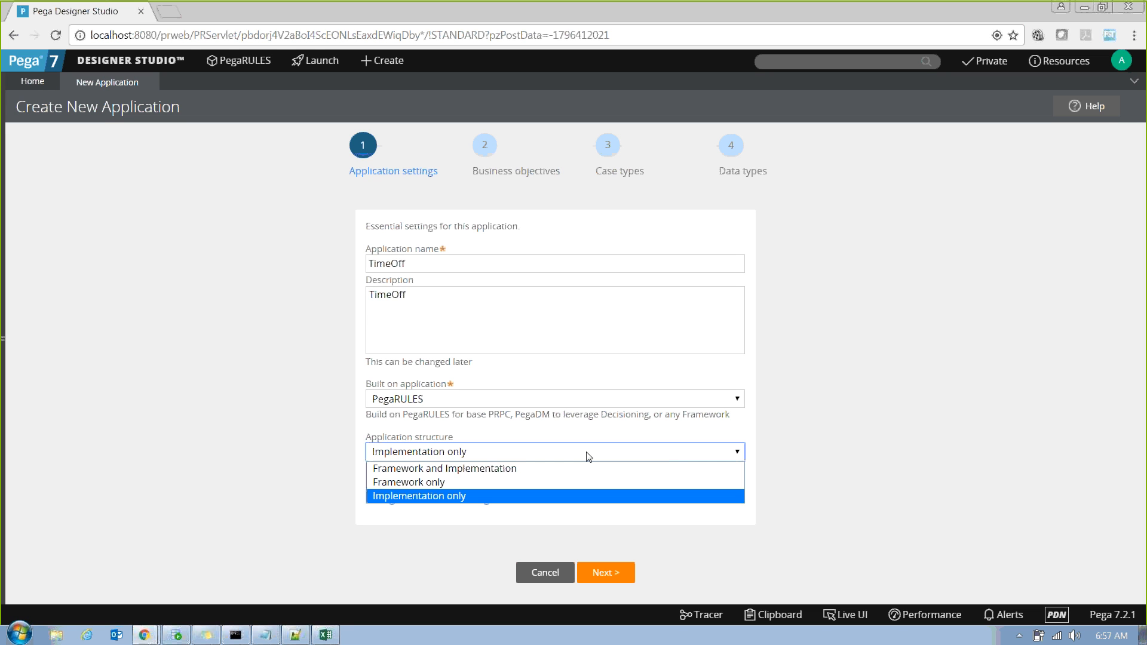
pyautogui.click(469, 487)
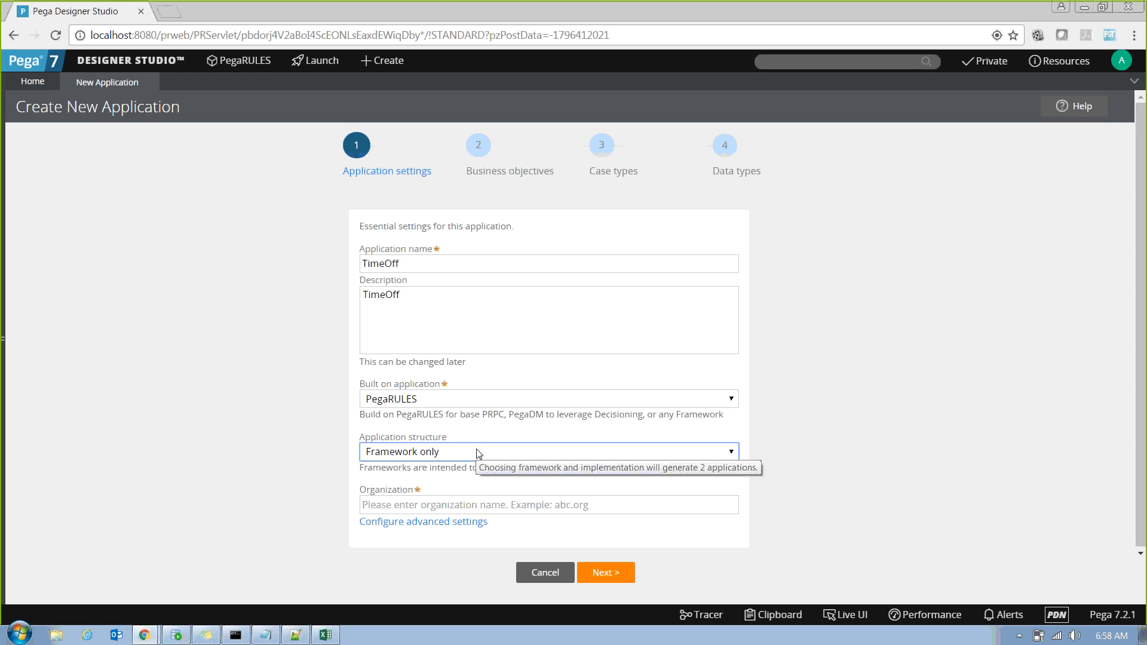
pyautogui.click(461, 454)
pyautogui.click(429, 496)
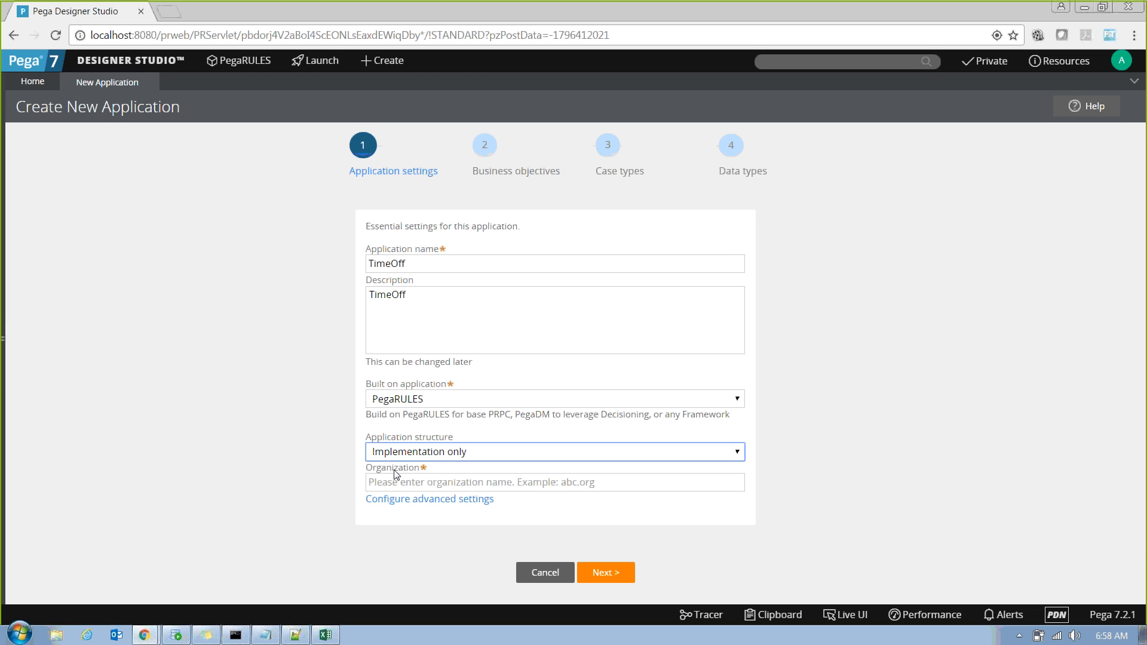
pyautogui.click(435, 457)
pyautogui.click(469, 487)
# Set the application structure to Framework and Implementation, and enter BOA as the organization
pyautogui.click(437, 457)
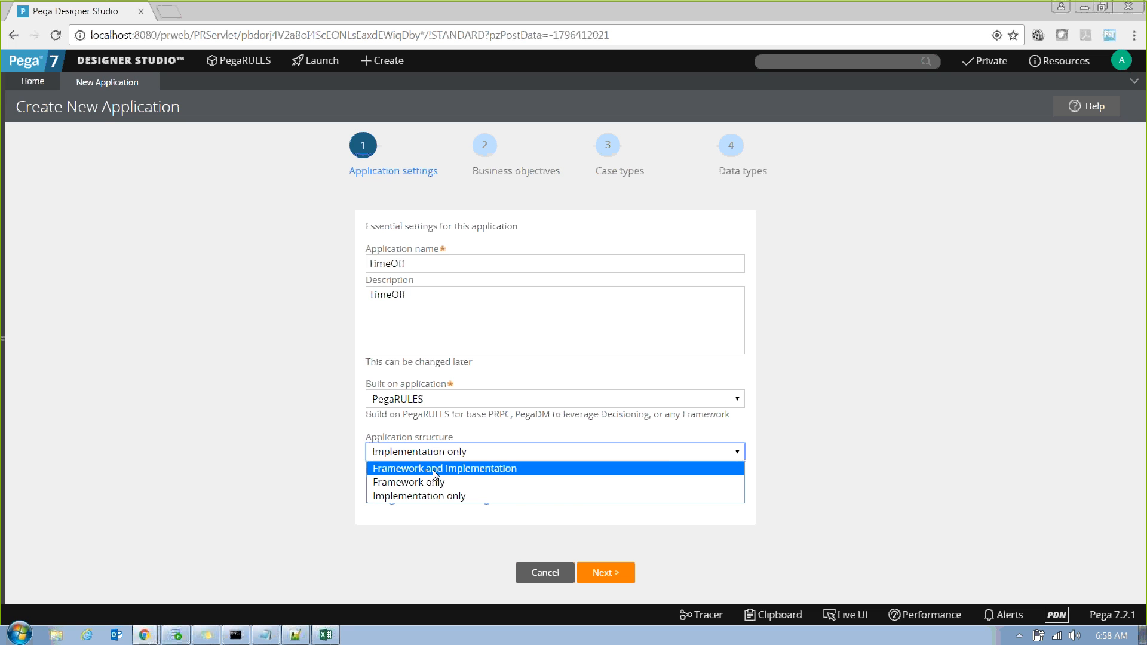
pyautogui.click(436, 470)
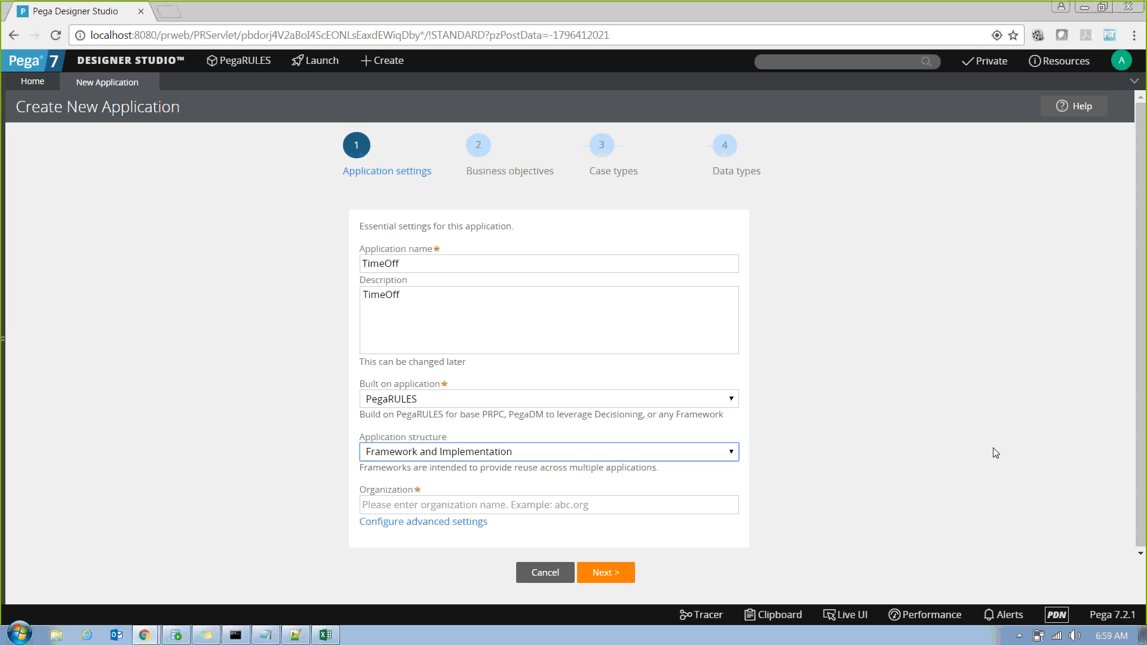
pyautogui.click(423, 514)
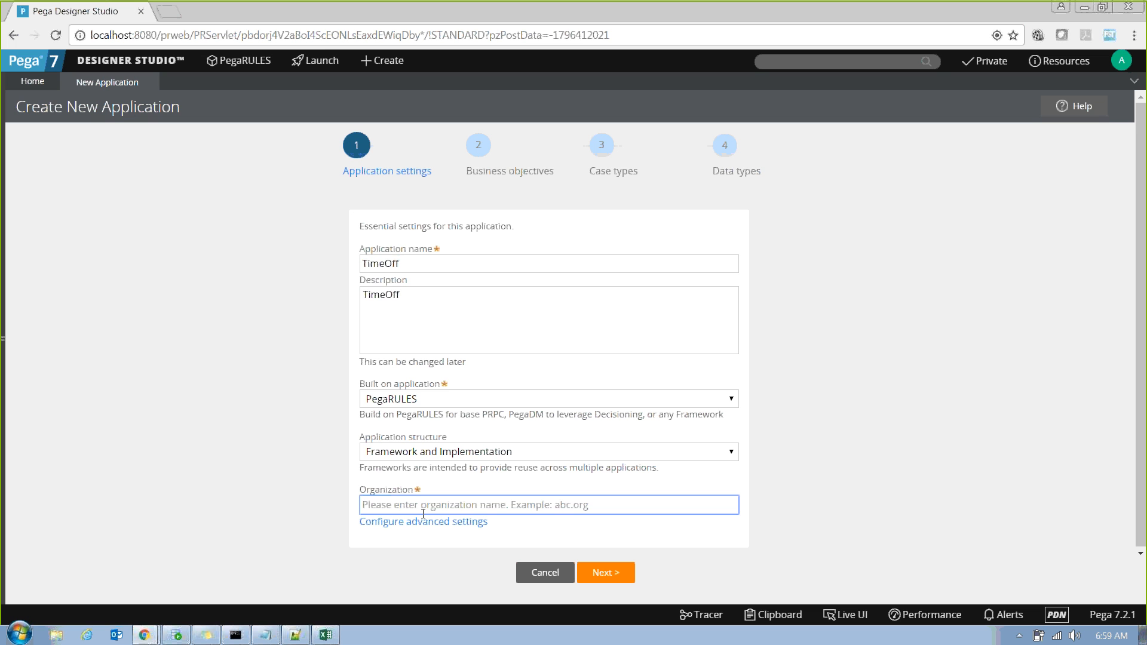
pyautogui.write('BOA')
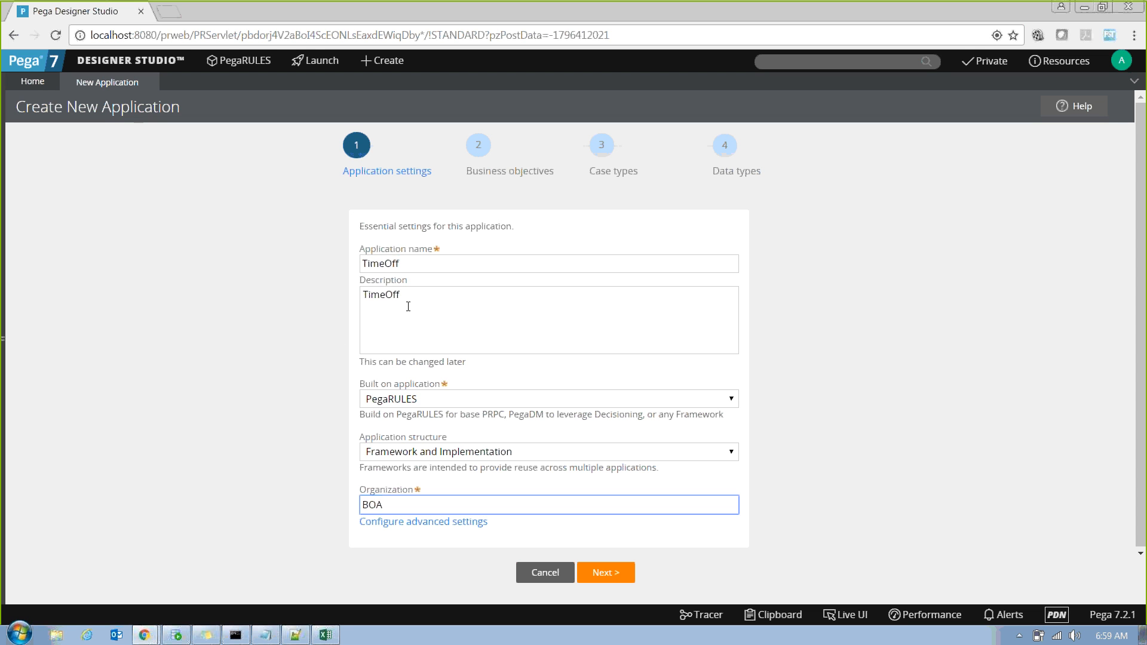
# Review the application name and organization, and open the application's advanced settings
pyautogui.moveTo(416, 302); pyautogui.dragTo(362, 274)
pyautogui.click(393, 269)
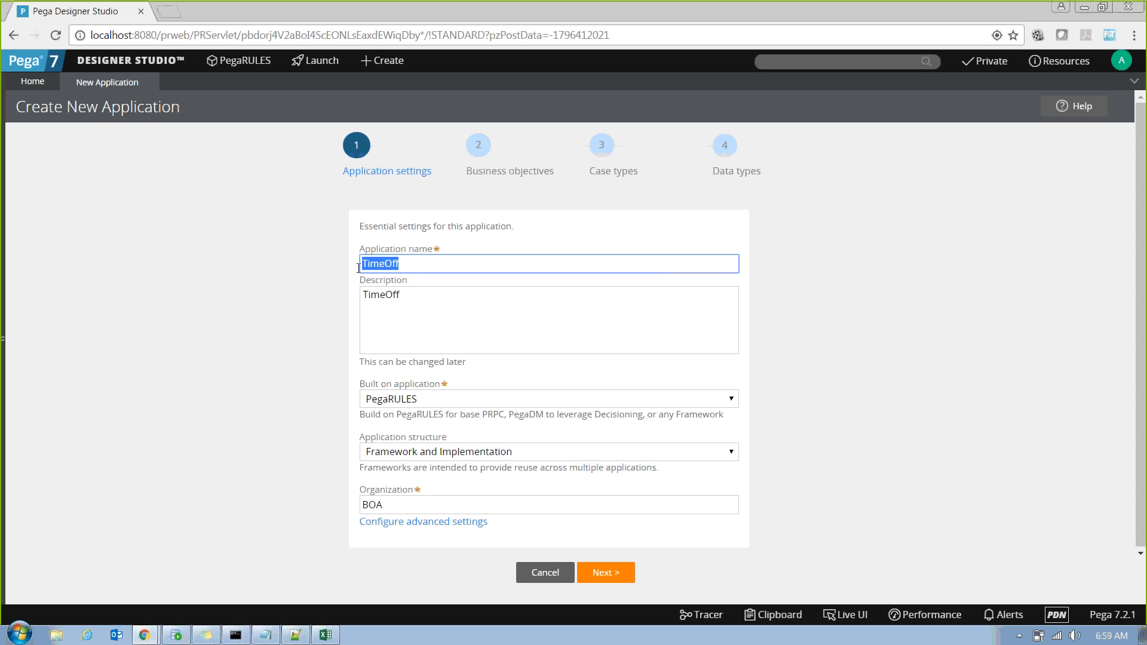
pyautogui.moveTo(403, 499); pyautogui.dragTo(348, 518)
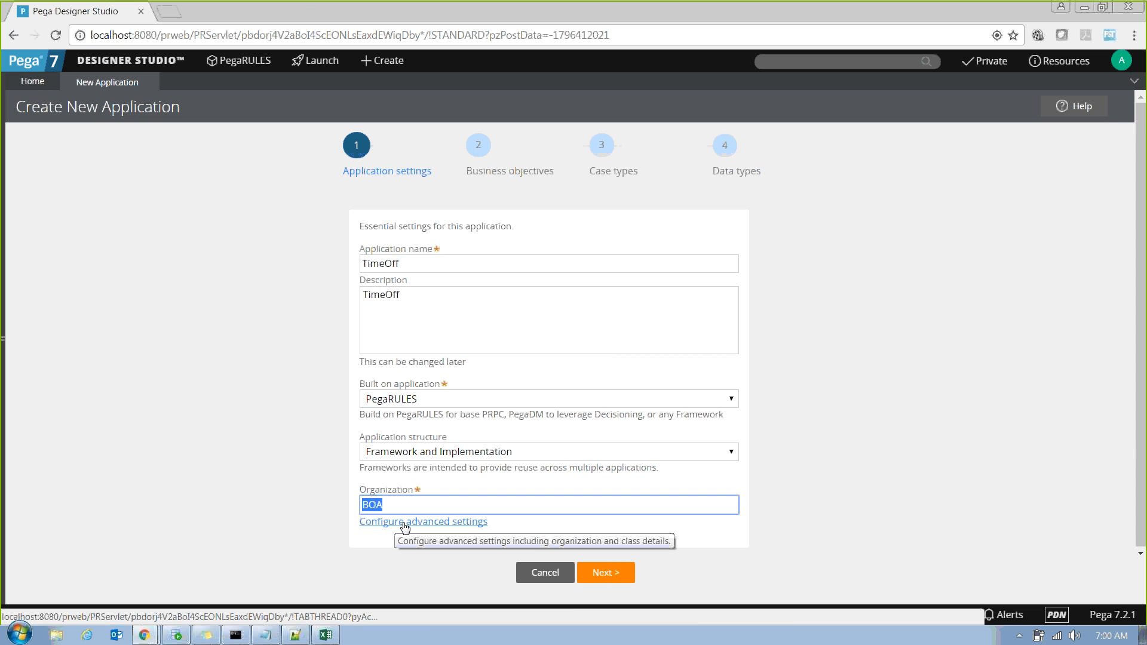
pyautogui.click(404, 524)
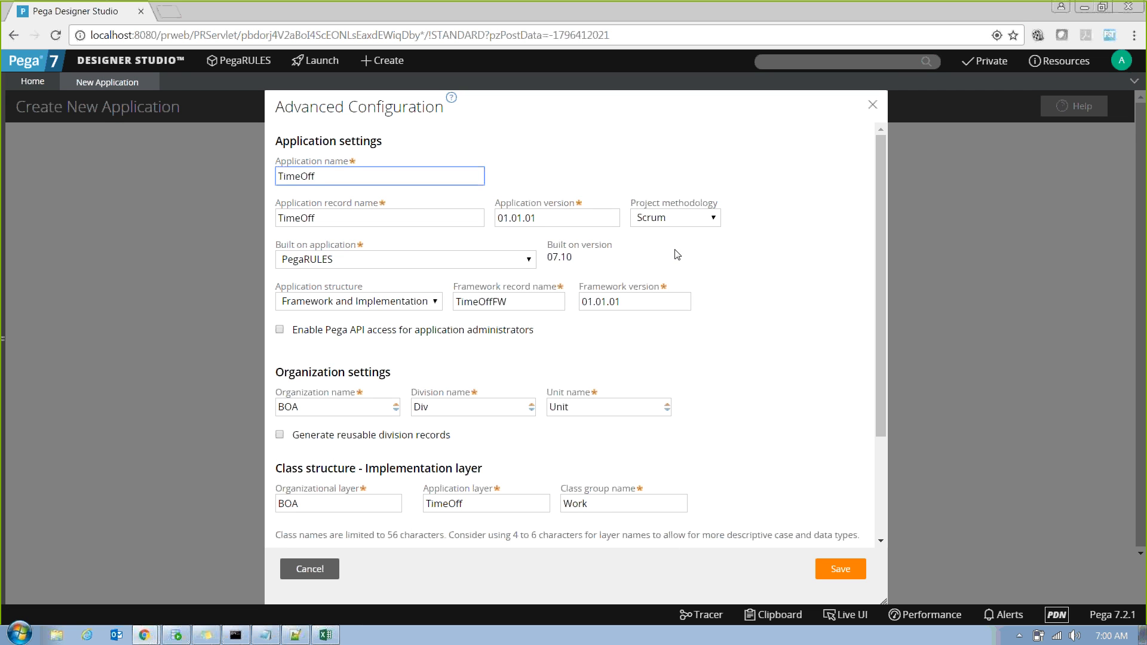
# Review the application name and the organization settings, including the division name and unit name, in the advanced configuration
pyautogui.moveTo(342, 174); pyautogui.dragTo(189, 174)
pyautogui.scroll(-3, 645, 353)
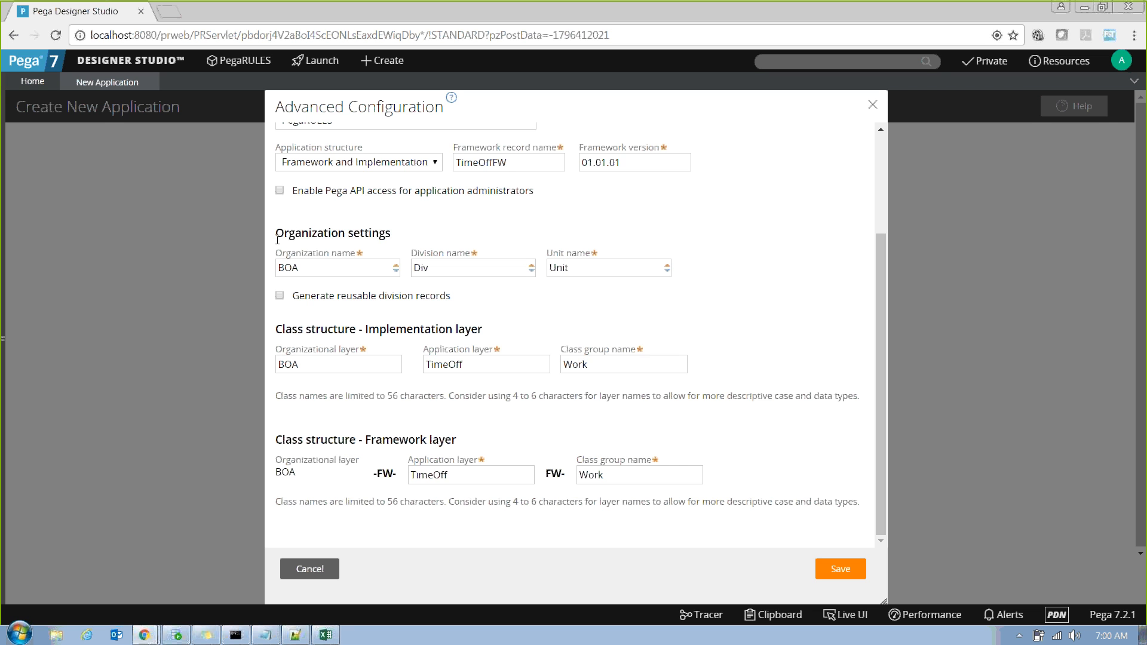
pyautogui.moveTo(277, 240); pyautogui.dragTo(390, 239)
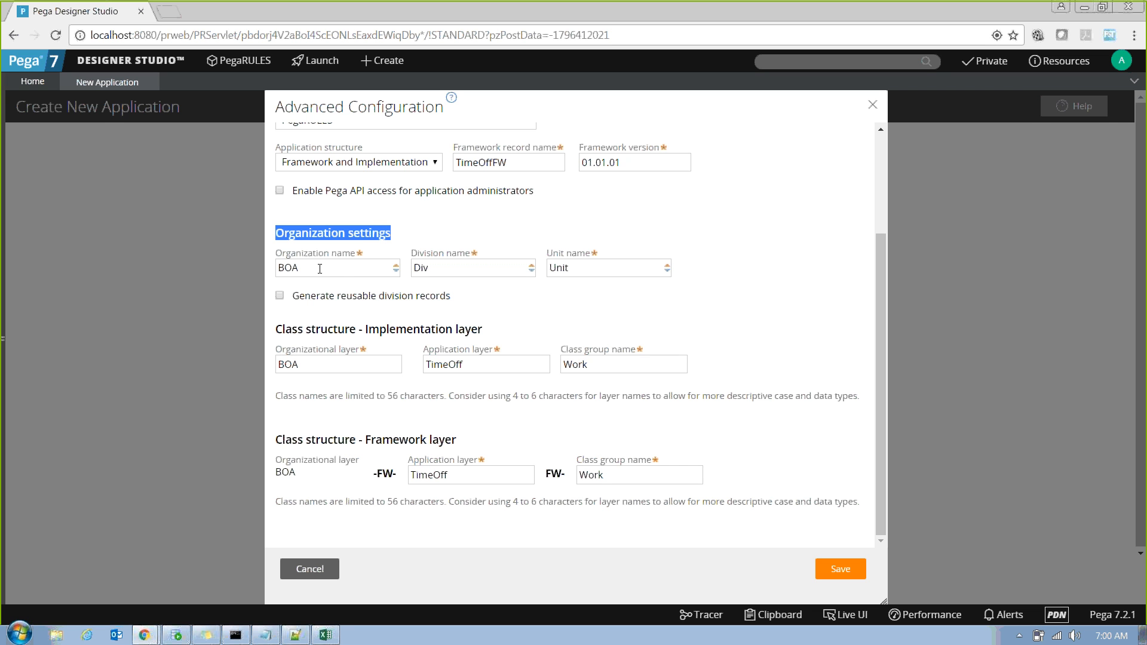
pyautogui.moveTo(413, 257); pyautogui.dragTo(652, 256)
pyautogui.click(546, 254)
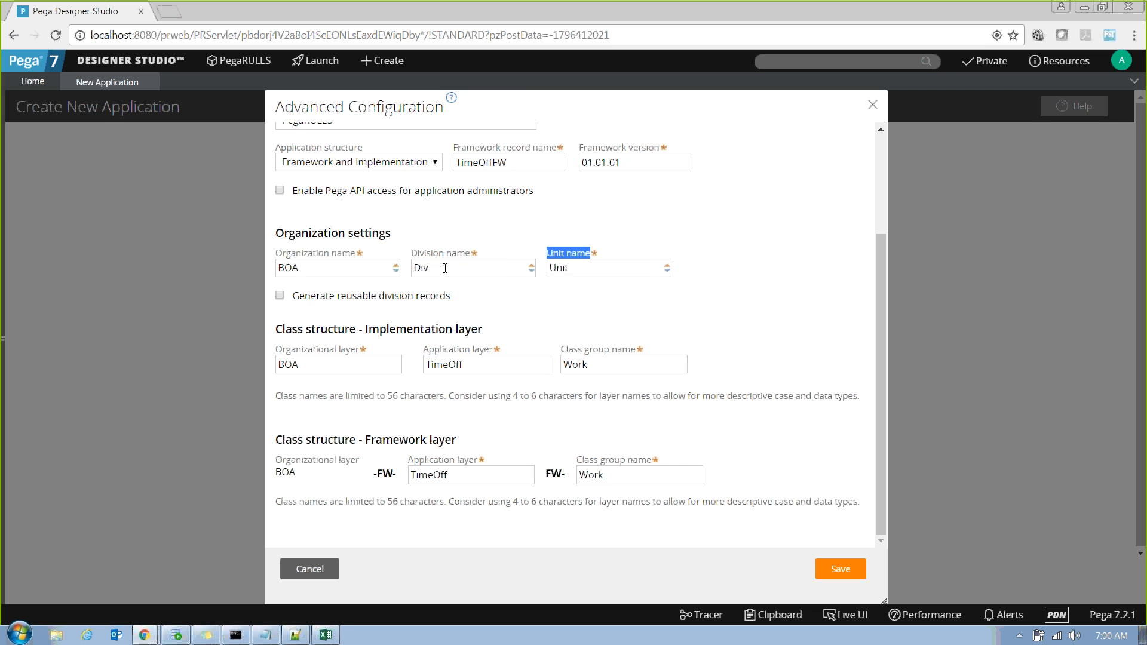
pyautogui.moveTo(445, 267); pyautogui.dragTo(390, 267)
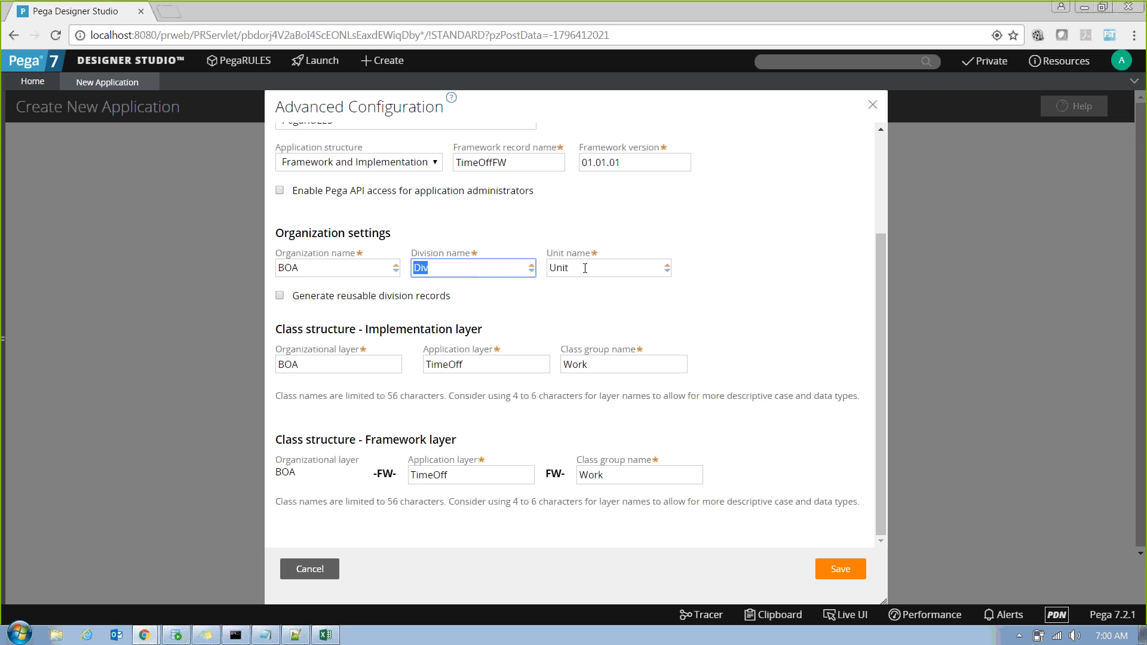
pyautogui.moveTo(585, 268); pyautogui.dragTo(553, 270)
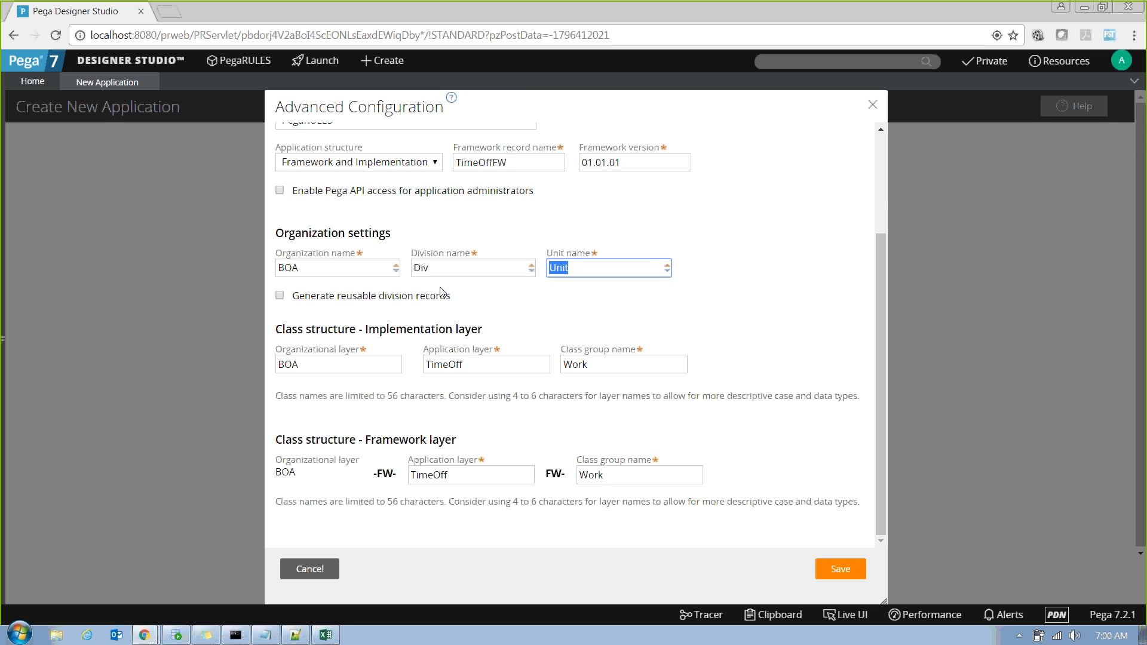
pyautogui.click(884, 199)
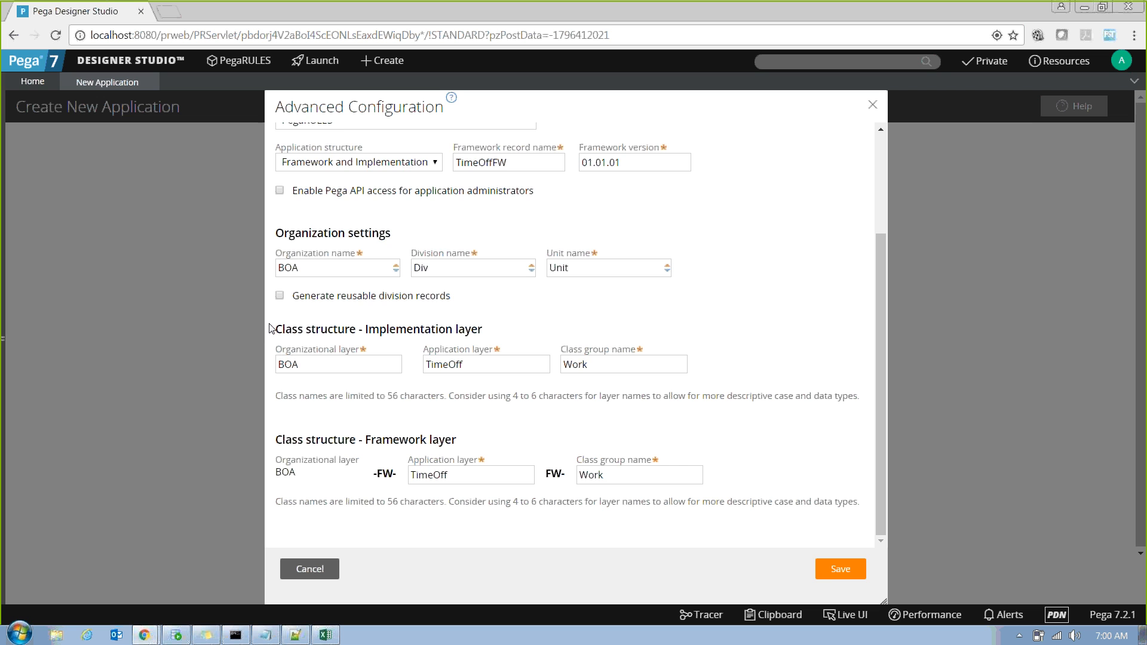
# Examine the implementation and framework class structures, especially the framework layer's organizational layer, application layer and class group name
pyautogui.moveTo(271, 327)
pyautogui.mouseDown()
pyautogui.moveTo(494, 333)
pyautogui.moveTo(278, 330)
pyautogui.mouseUp()
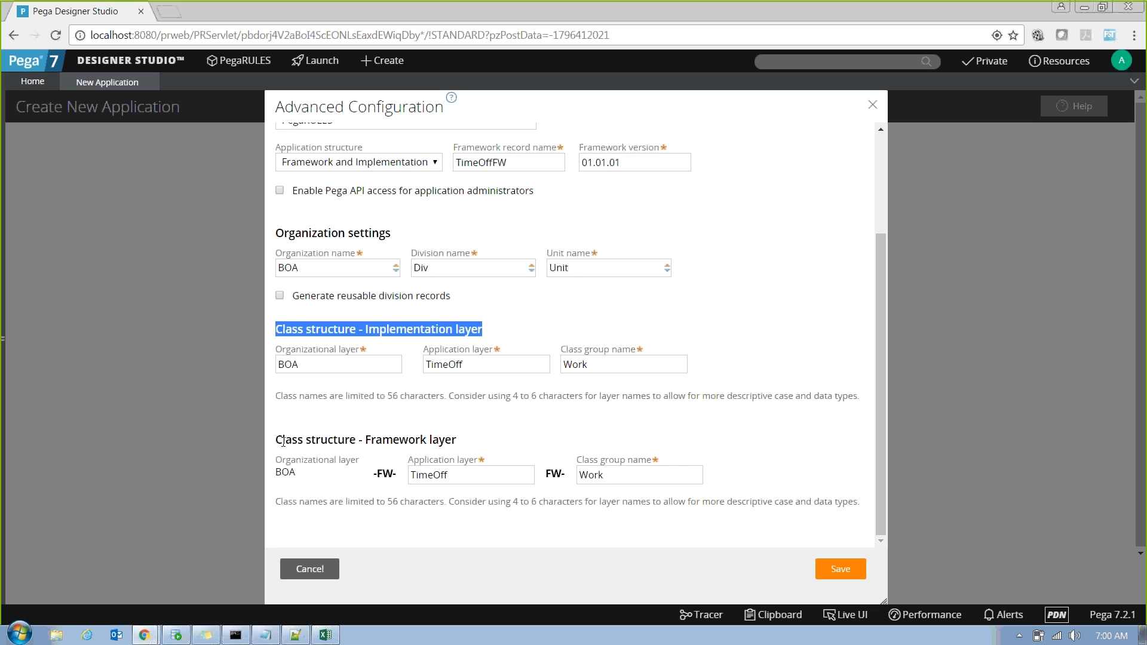
pyautogui.moveTo(281, 442); pyautogui.dragTo(499, 452)
pyautogui.click(562, 445)
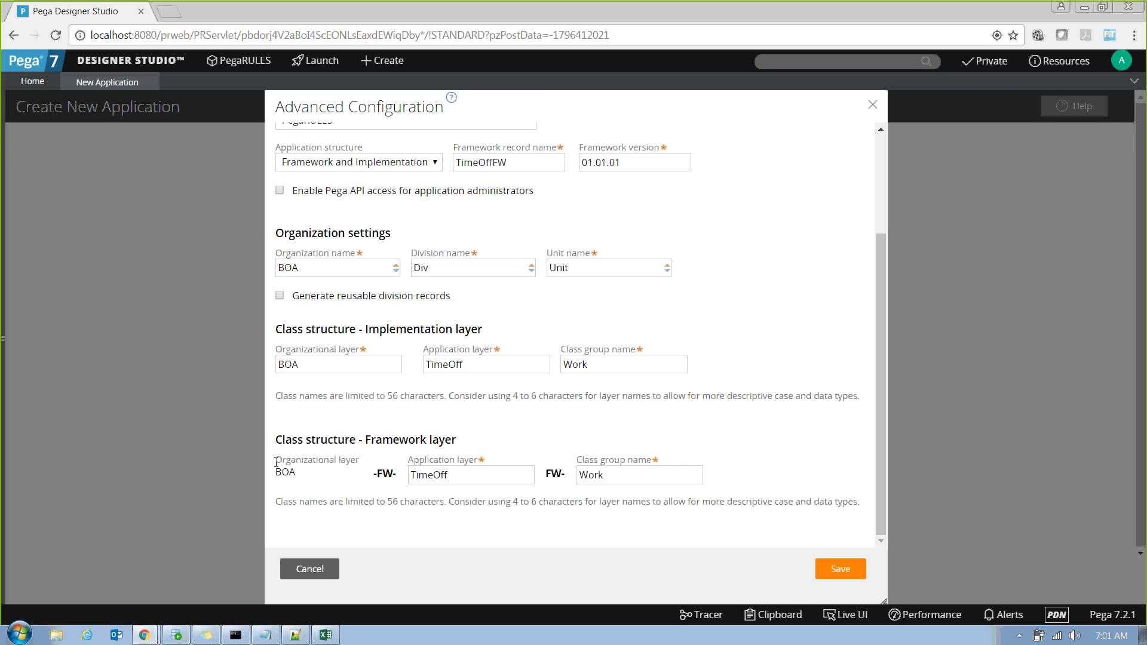
pyautogui.moveTo(275, 463); pyautogui.dragTo(335, 461)
pyautogui.moveTo(410, 461); pyautogui.dragTo(476, 462)
pyautogui.click(580, 463)
pyautogui.moveTo(583, 465); pyautogui.dragTo(666, 464)
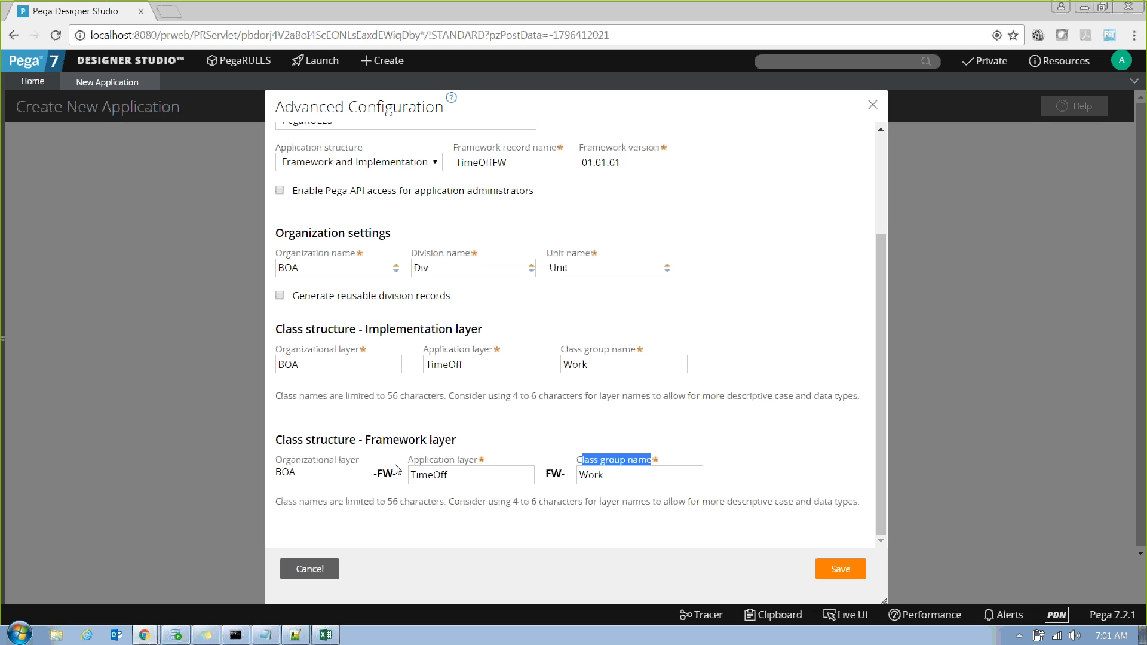
pyautogui.doubleClick(303, 465)
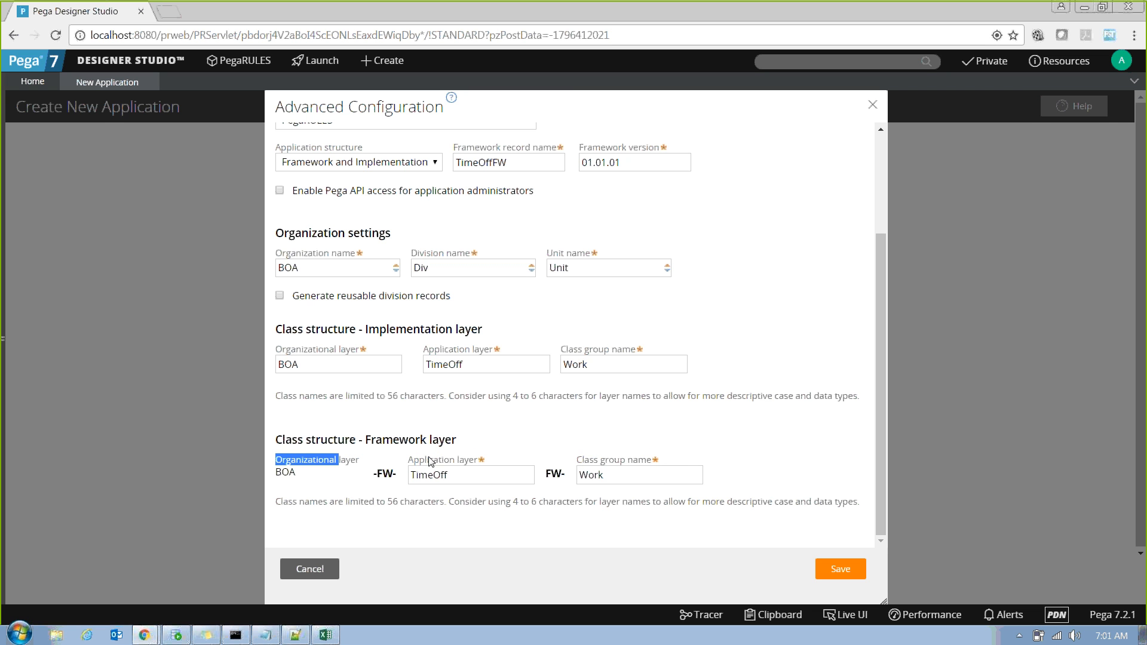
pyautogui.moveTo(411, 463); pyautogui.dragTo(500, 464)
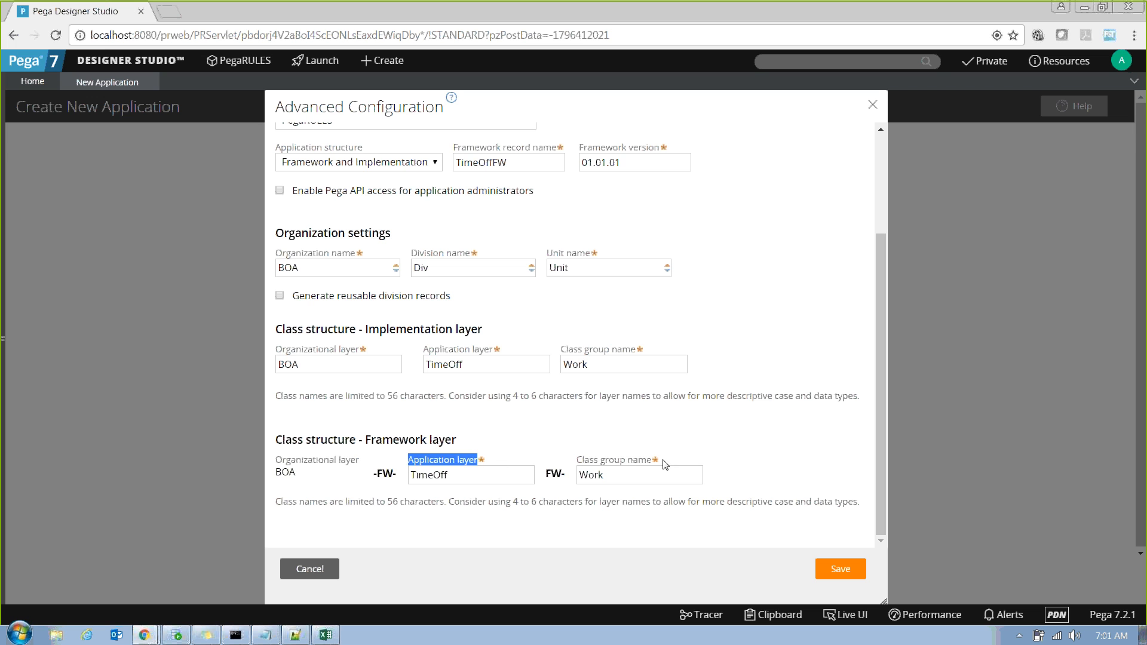
pyautogui.moveTo(665, 463); pyautogui.dragTo(275, 469)
pyautogui.click(628, 475)
pyautogui.moveTo(645, 475); pyautogui.dragTo(580, 475)
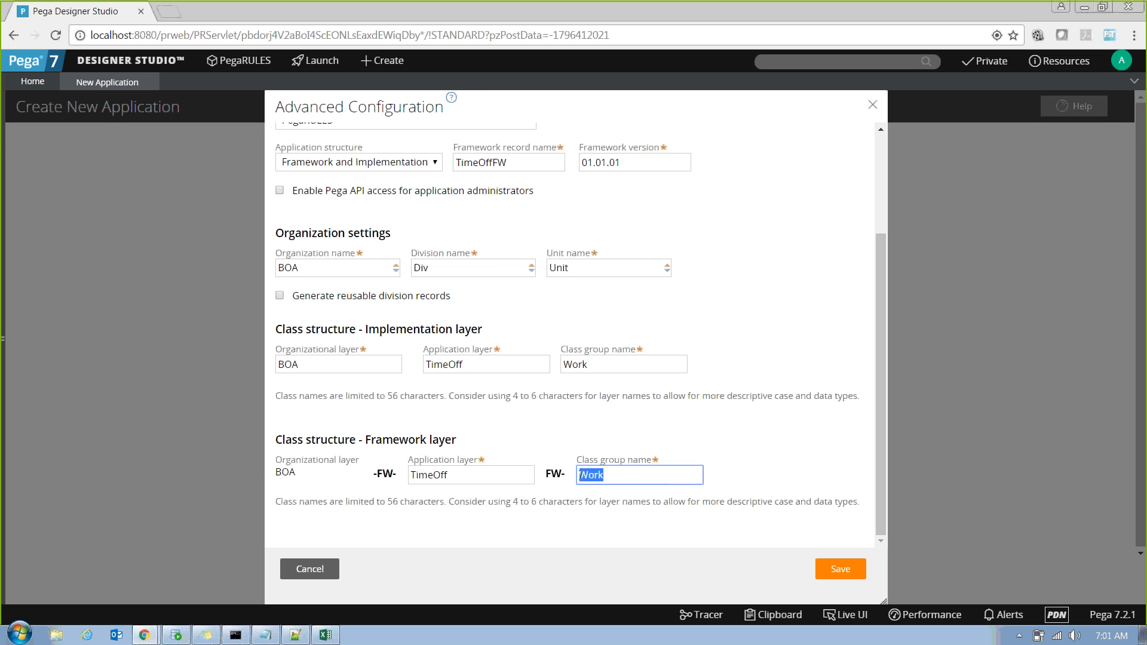
pyautogui.click(623, 475)
pyautogui.doubleClick(608, 473)
pyautogui.click(609, 472)
pyautogui.moveTo(635, 474); pyautogui.dragTo(575, 477)
# Compare the implementation layer names with the framework layer's FW prefixes, and save the advanced configuration
pyautogui.moveTo(362, 332); pyautogui.dragTo(488, 333)
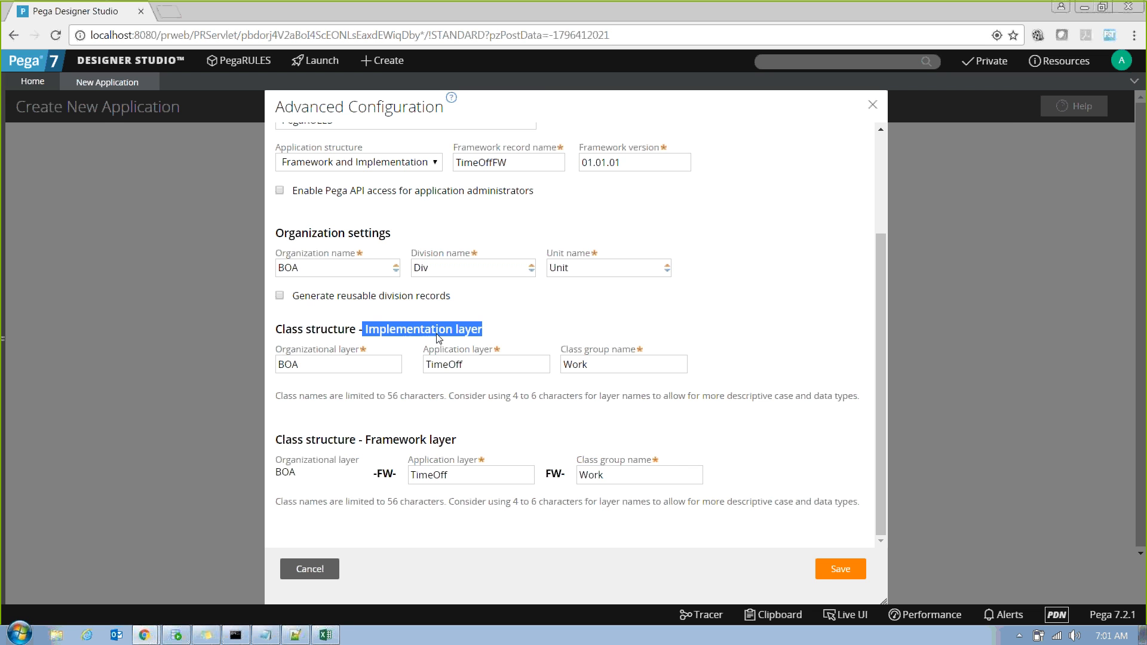
pyautogui.moveTo(374, 474); pyautogui.dragTo(393, 476)
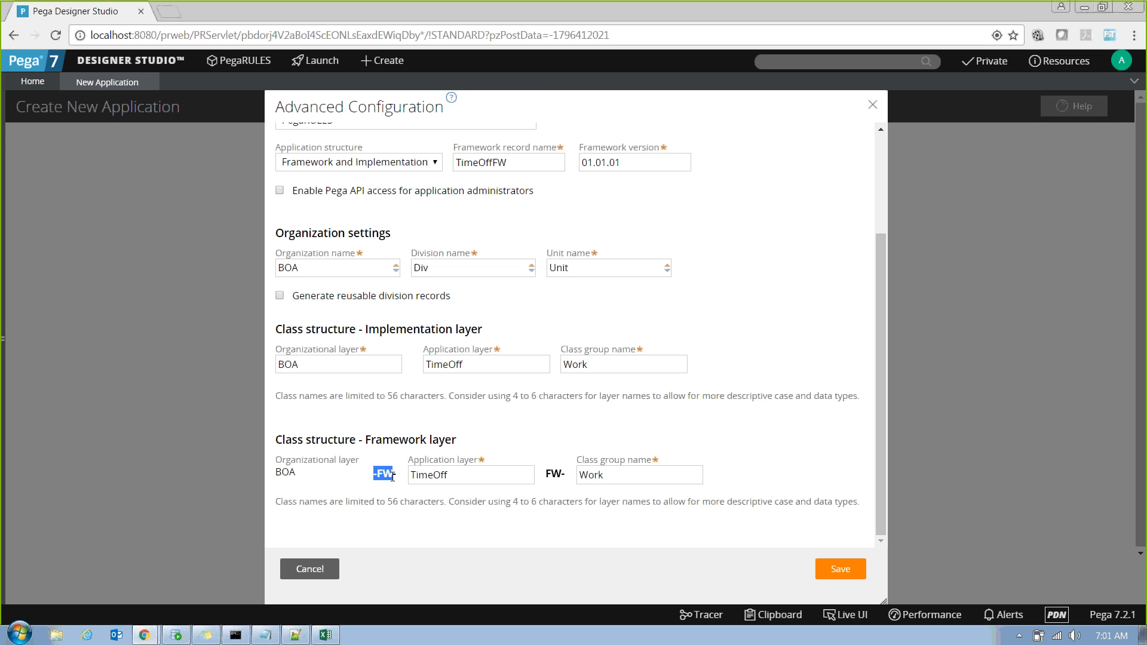
pyautogui.doubleClick(316, 369)
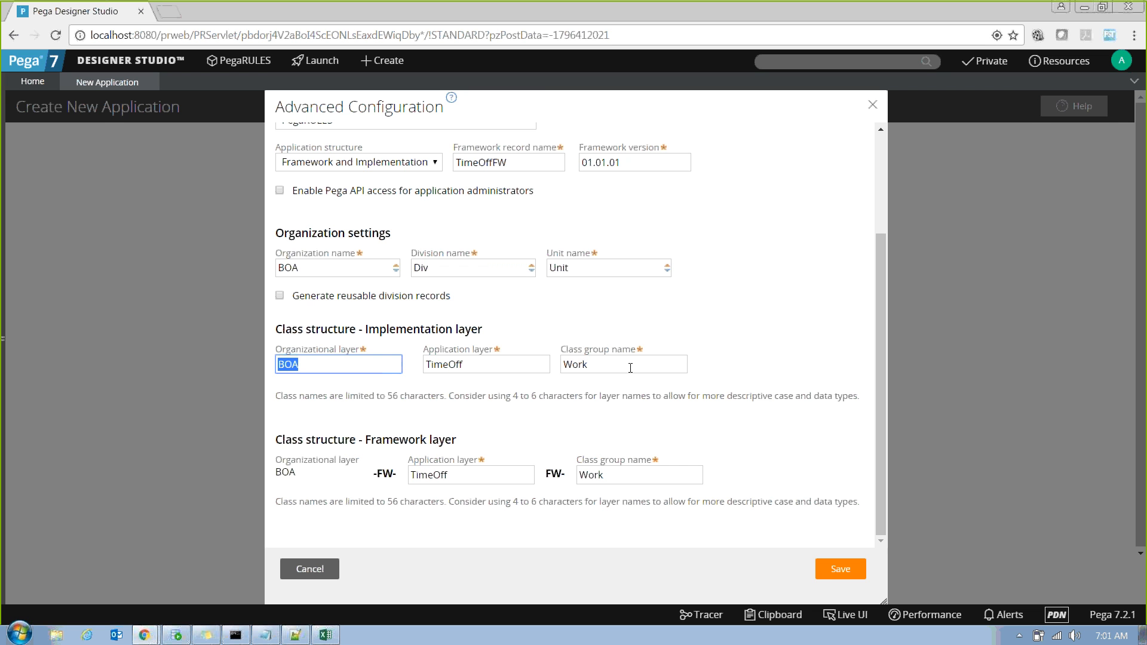
pyautogui.moveTo(378, 474); pyautogui.dragTo(392, 475)
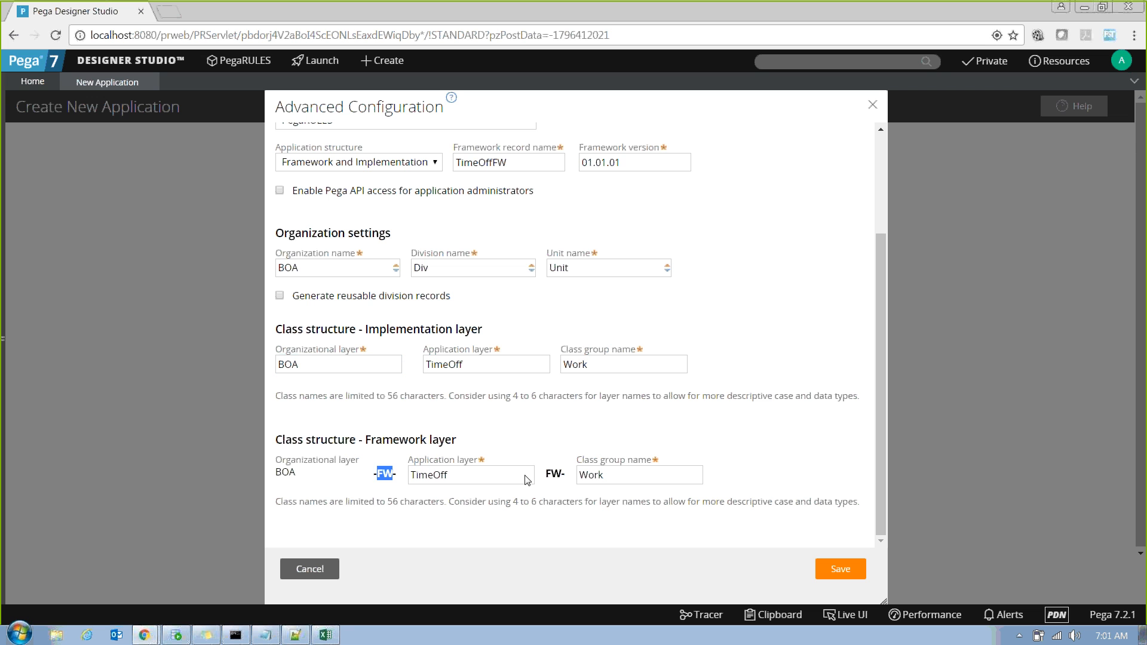
pyautogui.moveTo(549, 477); pyautogui.dragTo(562, 474)
pyautogui.click(839, 571)
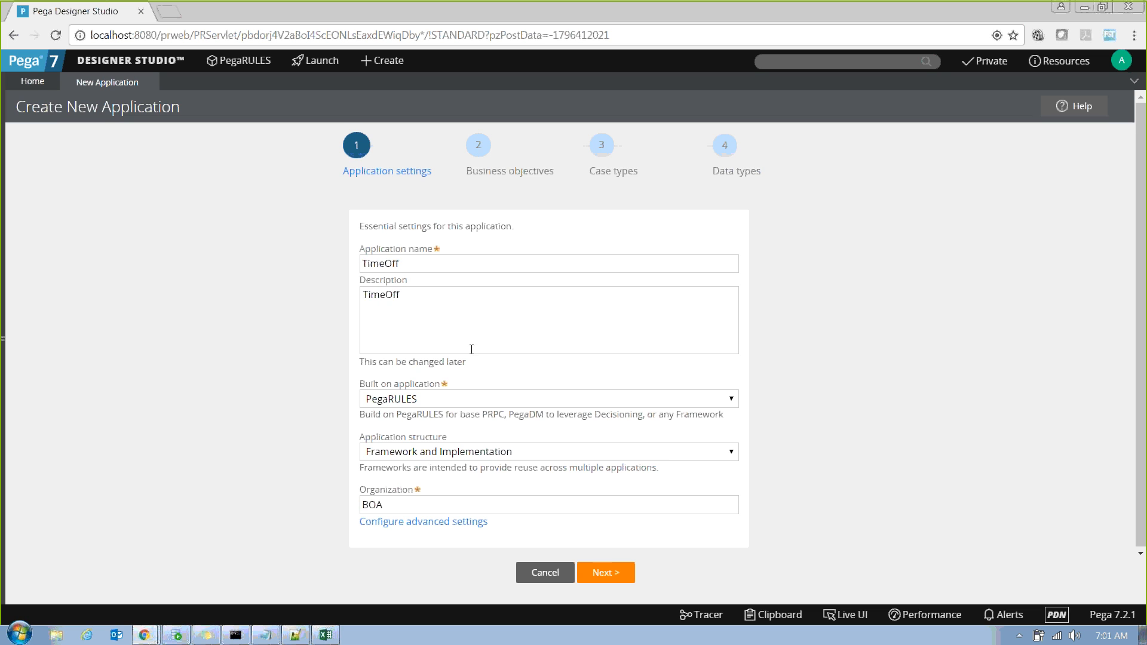
# Continue to the business objectives and enter "Need to automate the manual process" as the first objective
pyautogui.click(613, 580)
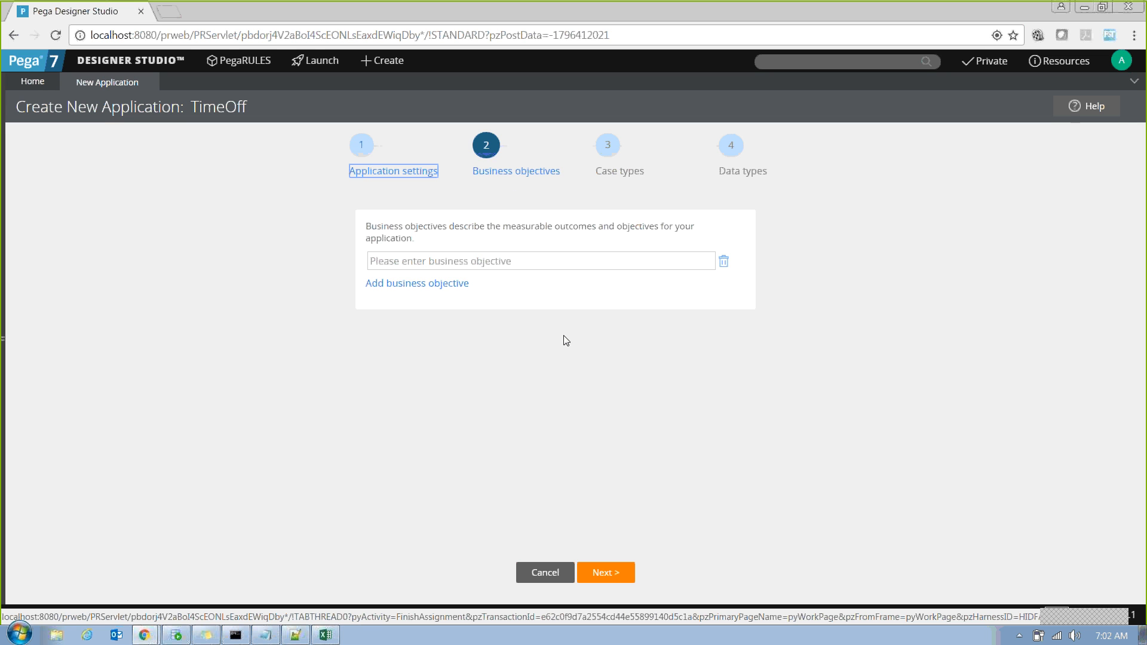
pyautogui.click(526, 255)
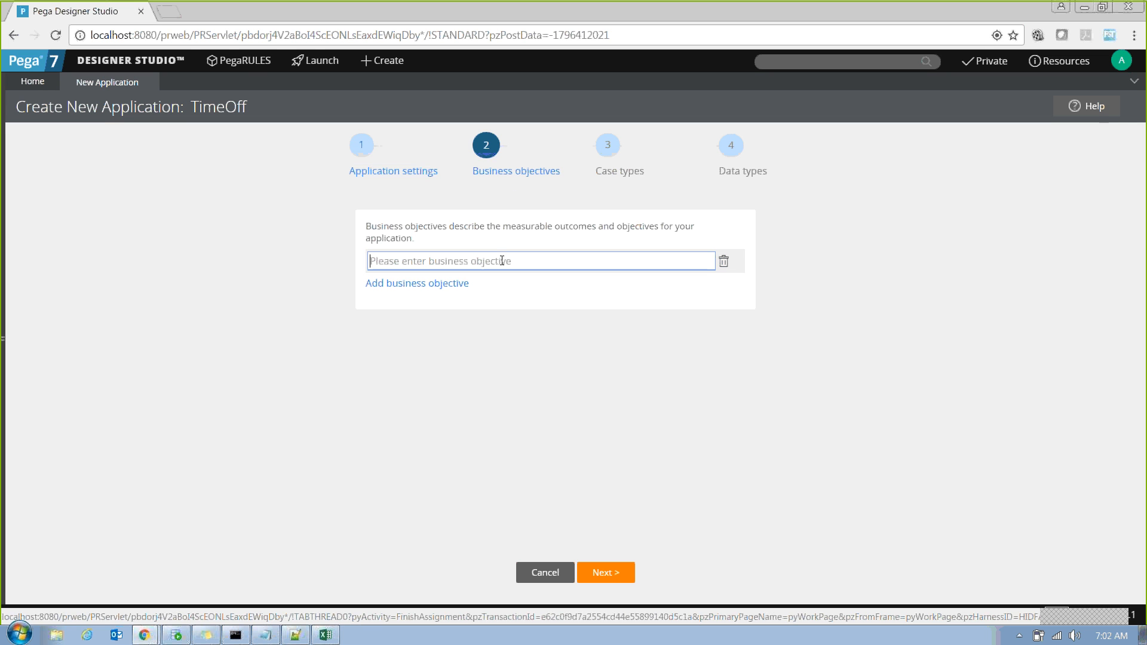
pyautogui.write('Man')
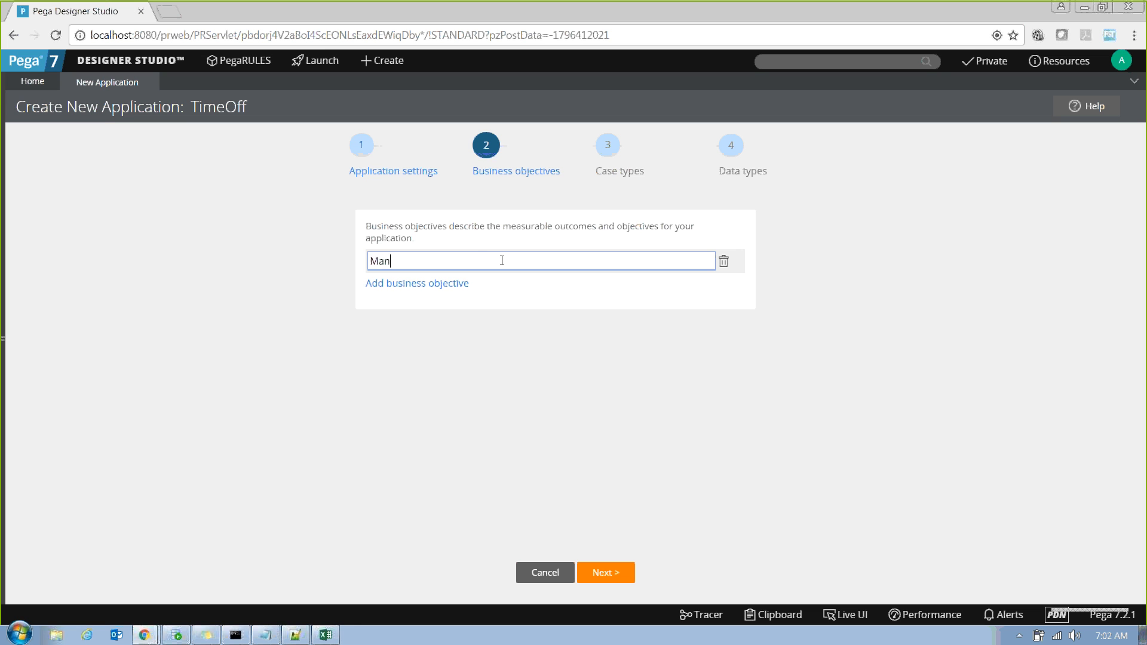
pyautogui.press('BackSpace')
pyautogui.press('BackSpace')
pyautogui.press('BackSpace')
pyautogui.write('Man')
pyautogui.press('BackSpace')
pyautogui.press('BackSpace')
pyautogui.press('BackSpace')
pyautogui.write('M')
pyautogui.press('BackSpace')
pyautogui.write('Need to au')
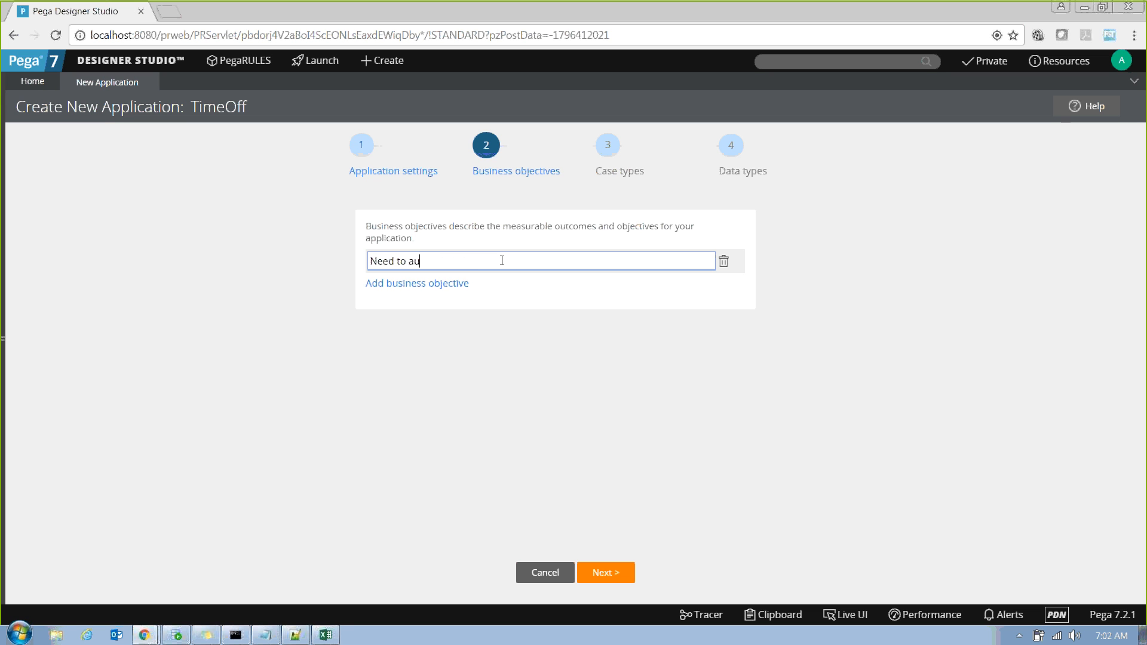
pyautogui.write('tomate the manual process')
# Add a second business objective reading "To reduce delay in approvals ."
pyautogui.click(421, 285)
pyautogui.write('To')
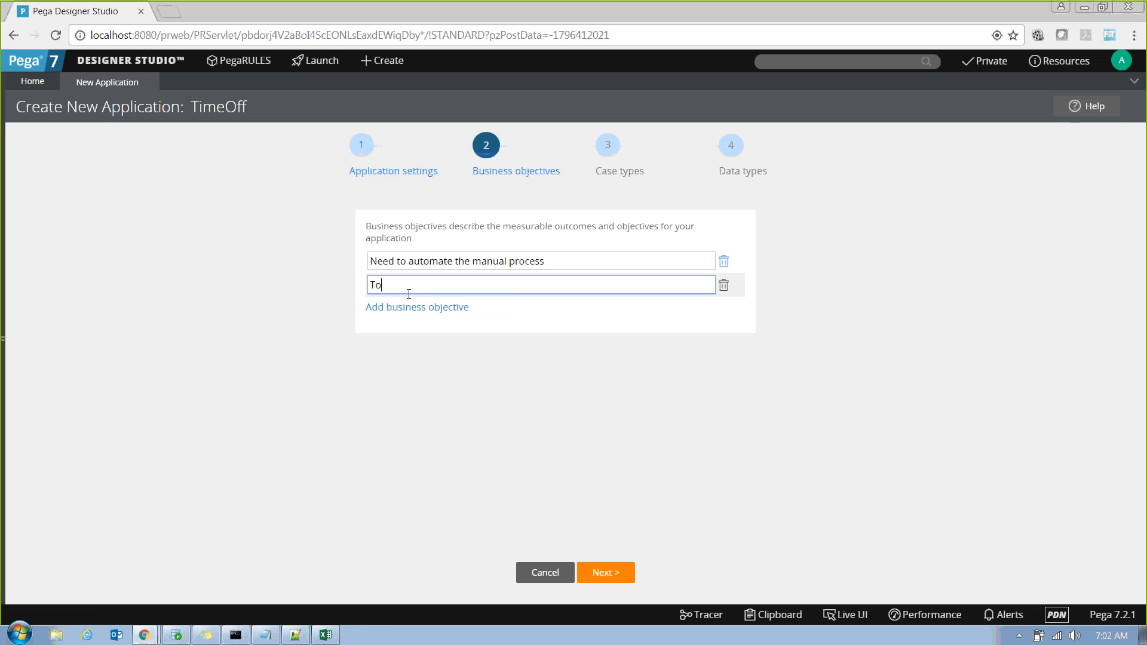
pyautogui.write(' reduce del')
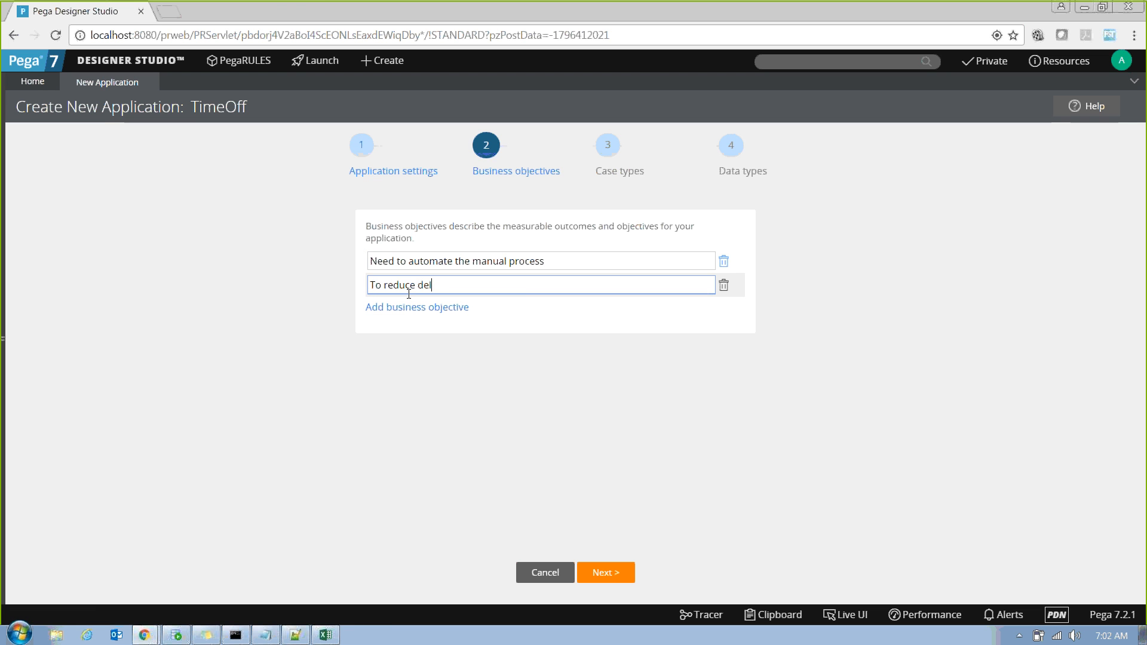
pyautogui.write('ay im a')
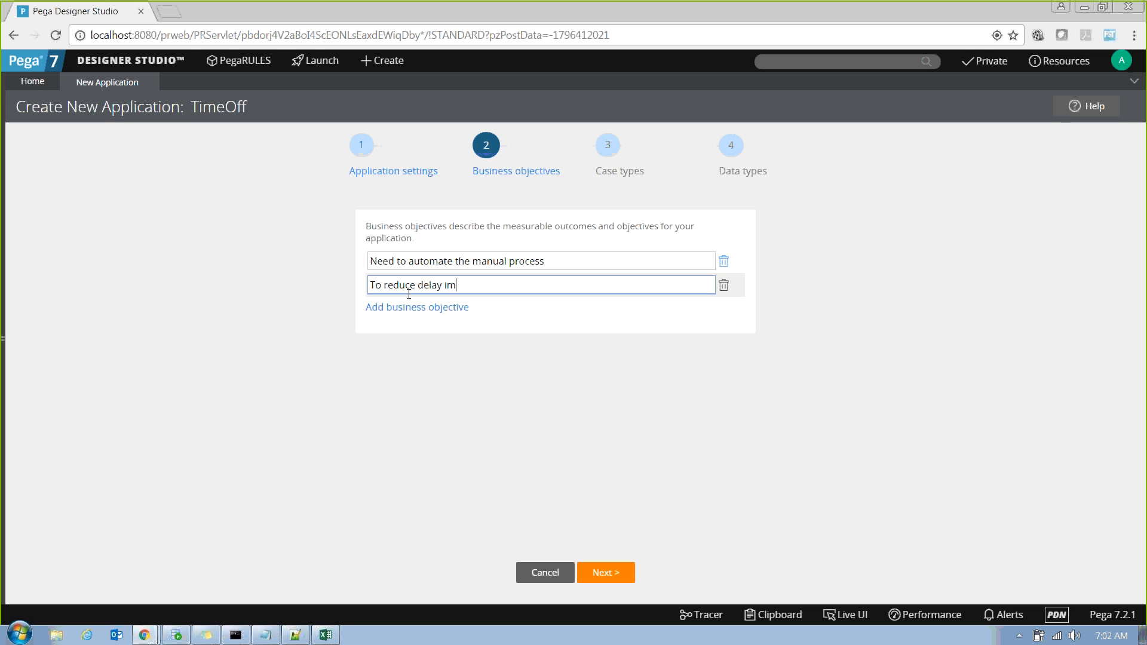
pyautogui.press('BackSpace')
pyautogui.press('BackSpace')
pyautogui.press('BackSpace')
pyautogui.write('m')
pyautogui.press('BackSpace')
pyautogui.press('BackSpace')
pyautogui.write('in approvals .')
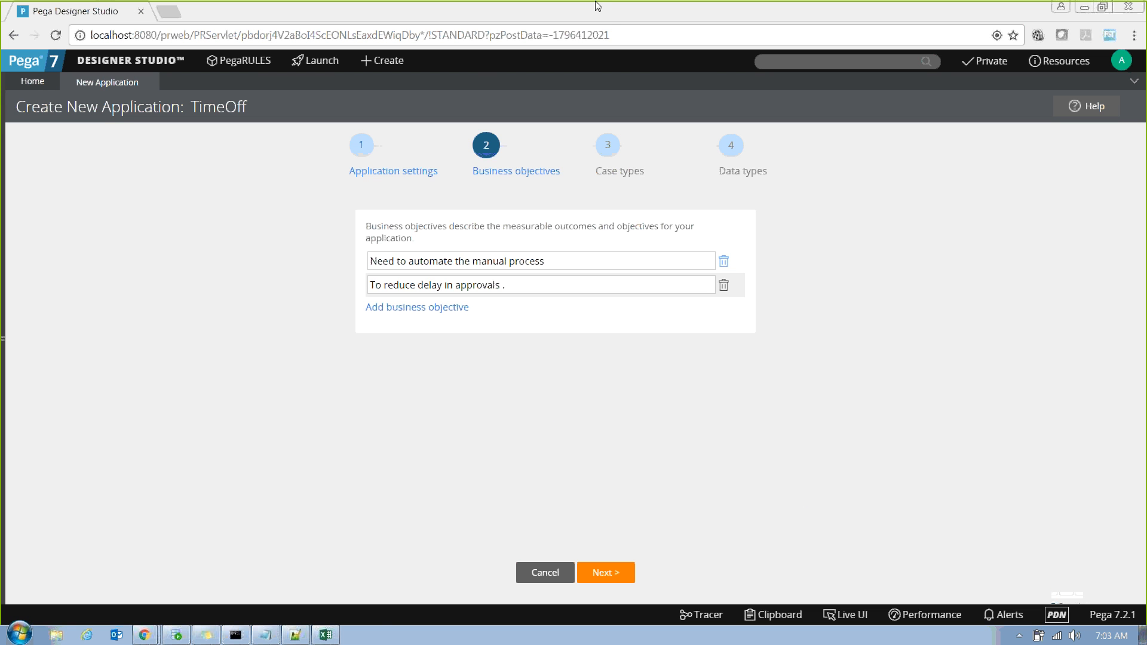
# Continue to the case types, read their explanation, and define a case type with Leave as its name and description
pyautogui.click(605, 571)
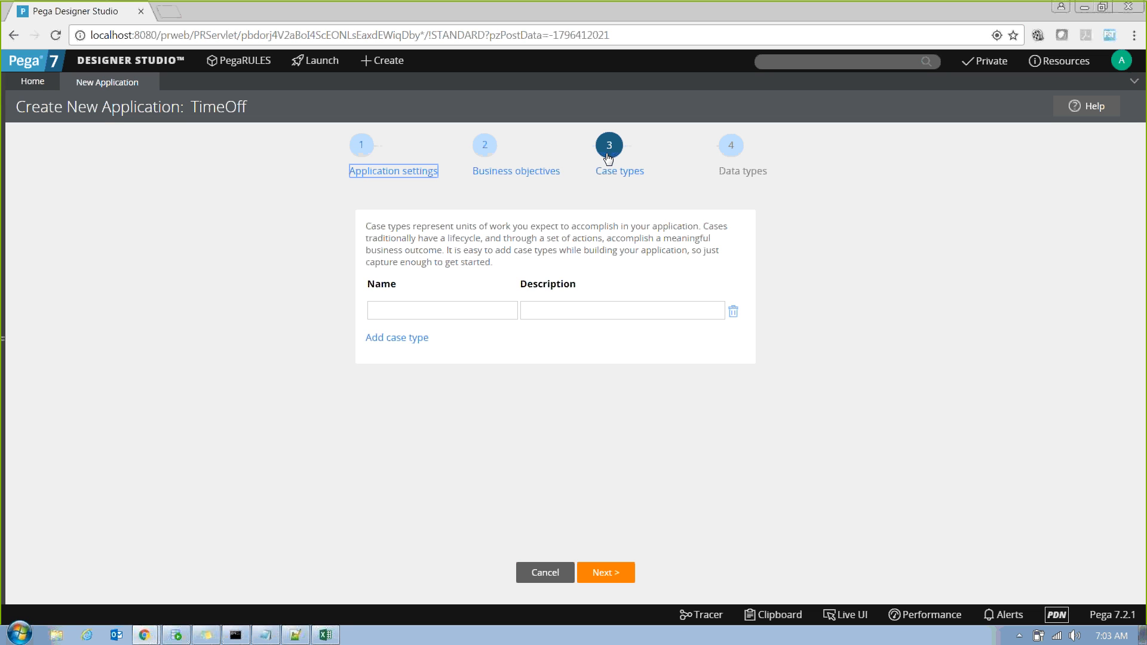
pyautogui.click(368, 226)
pyautogui.moveTo(369, 226); pyautogui.dragTo(419, 238)
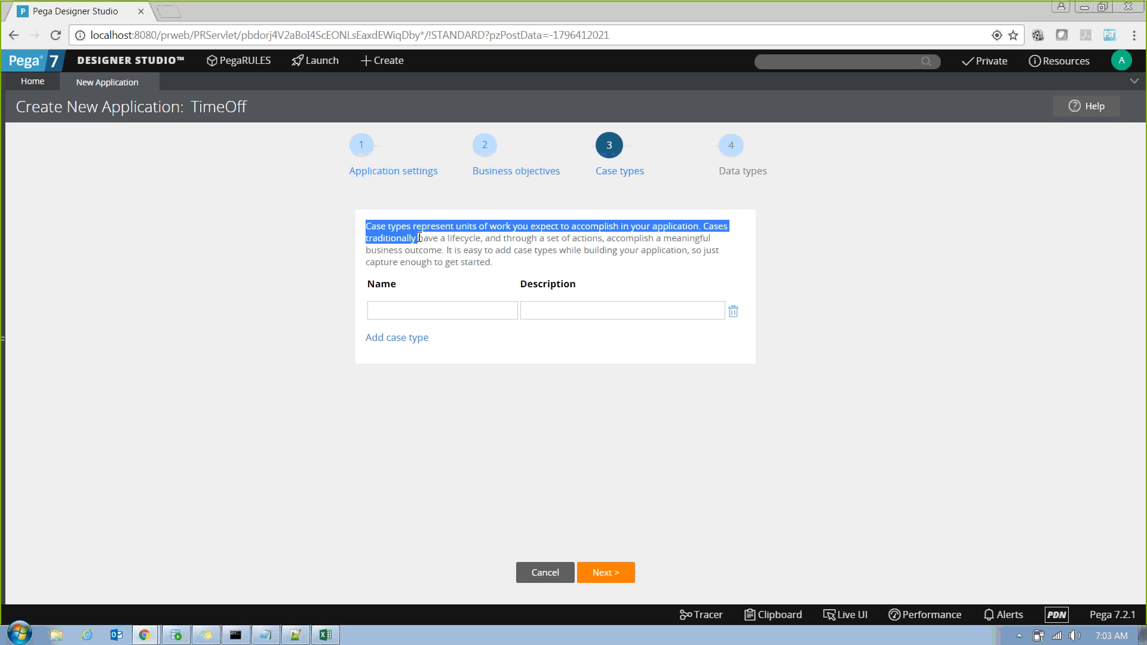
pyautogui.click(872, 263)
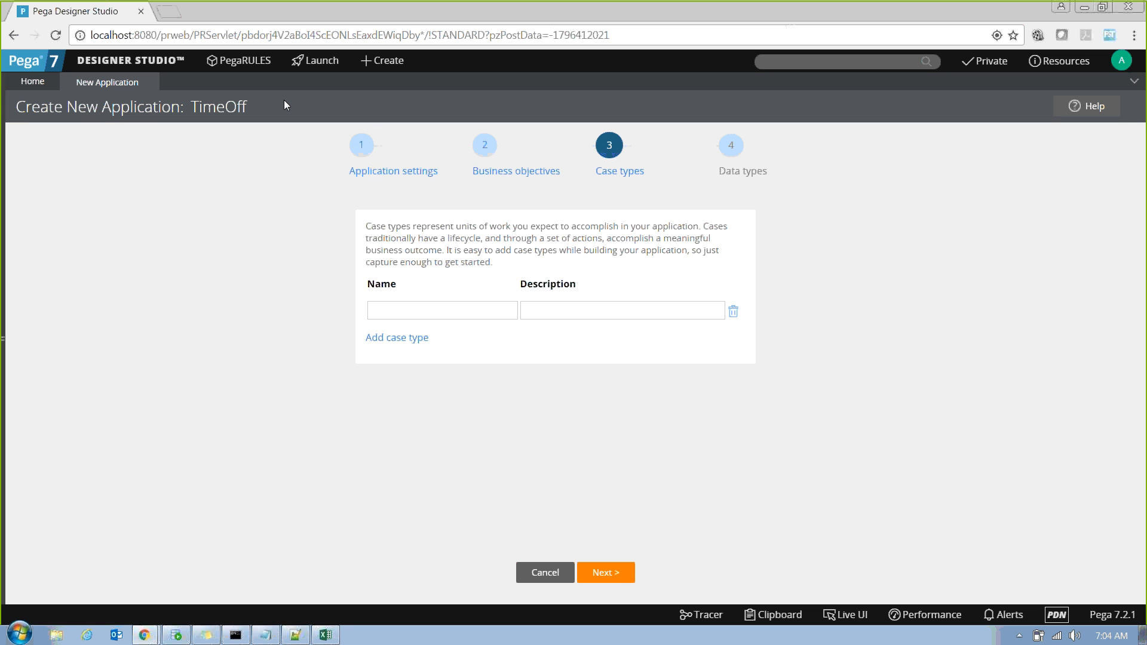
pyautogui.click(397, 309)
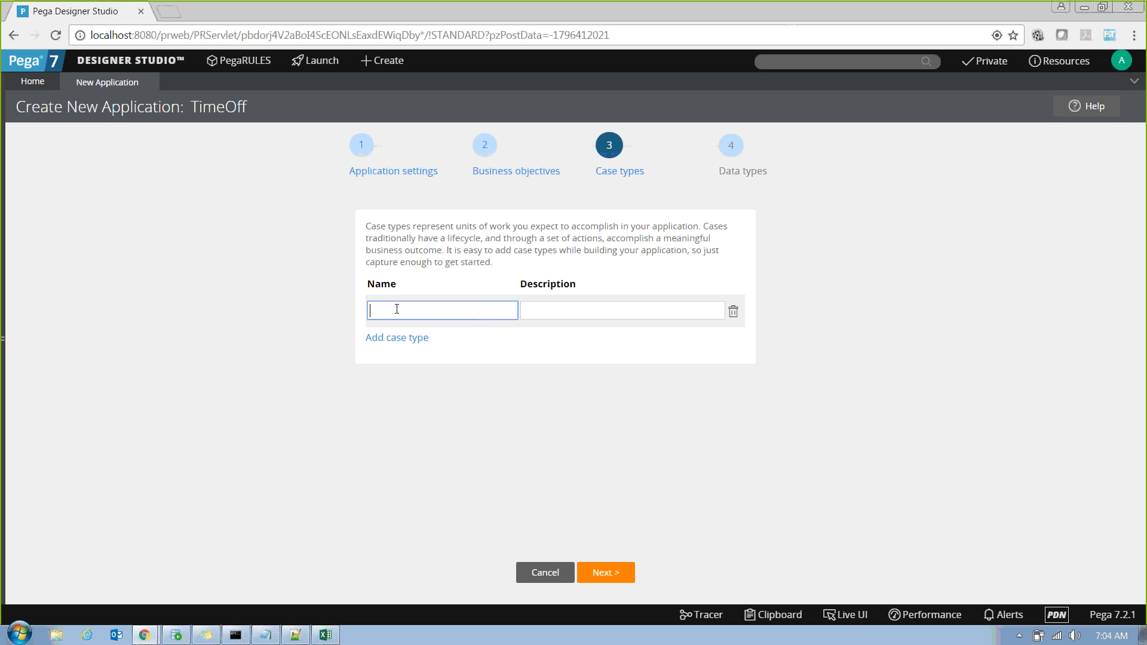
pyautogui.write('Leave')
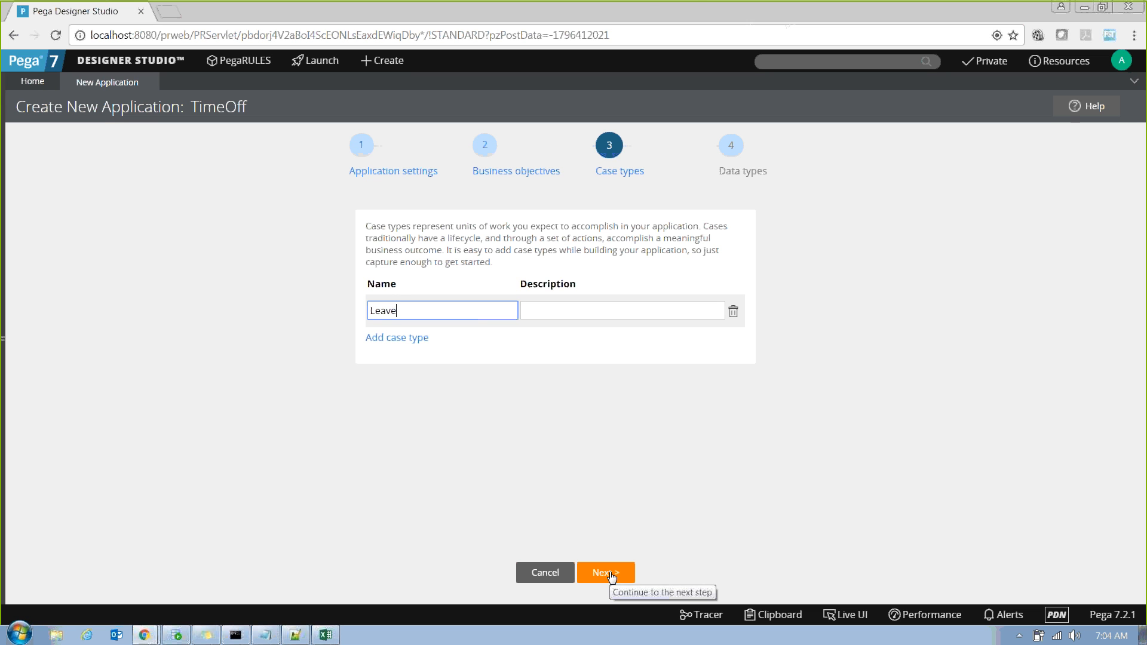
pyautogui.click(686, 20)
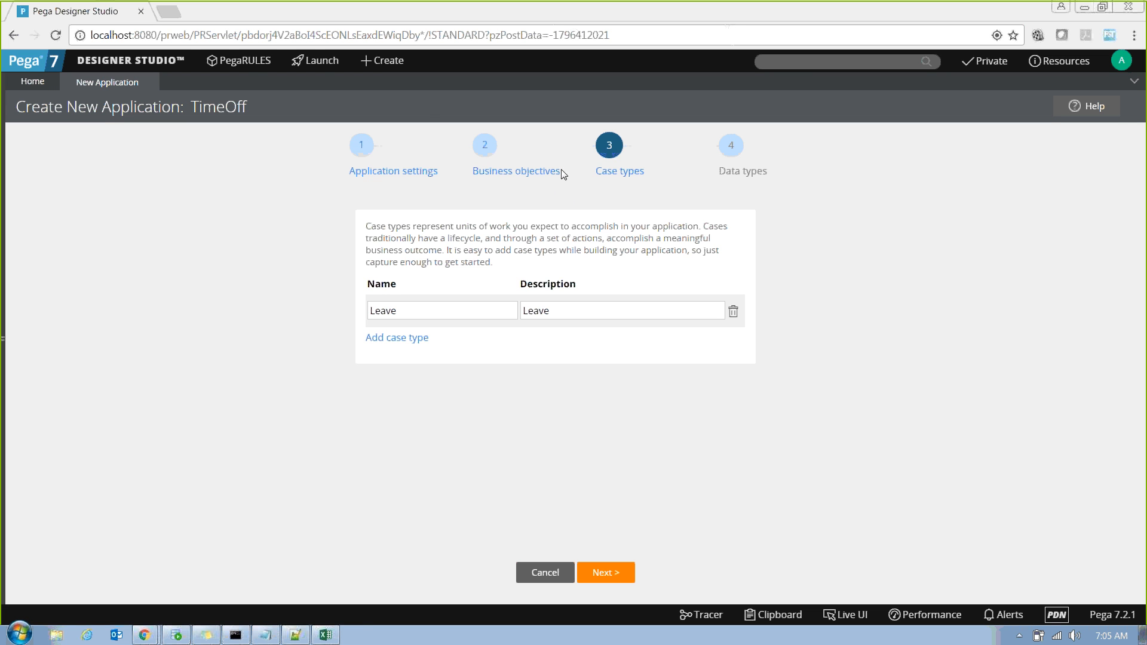
pyautogui.moveTo(417, 312); pyautogui.dragTo(366, 314)
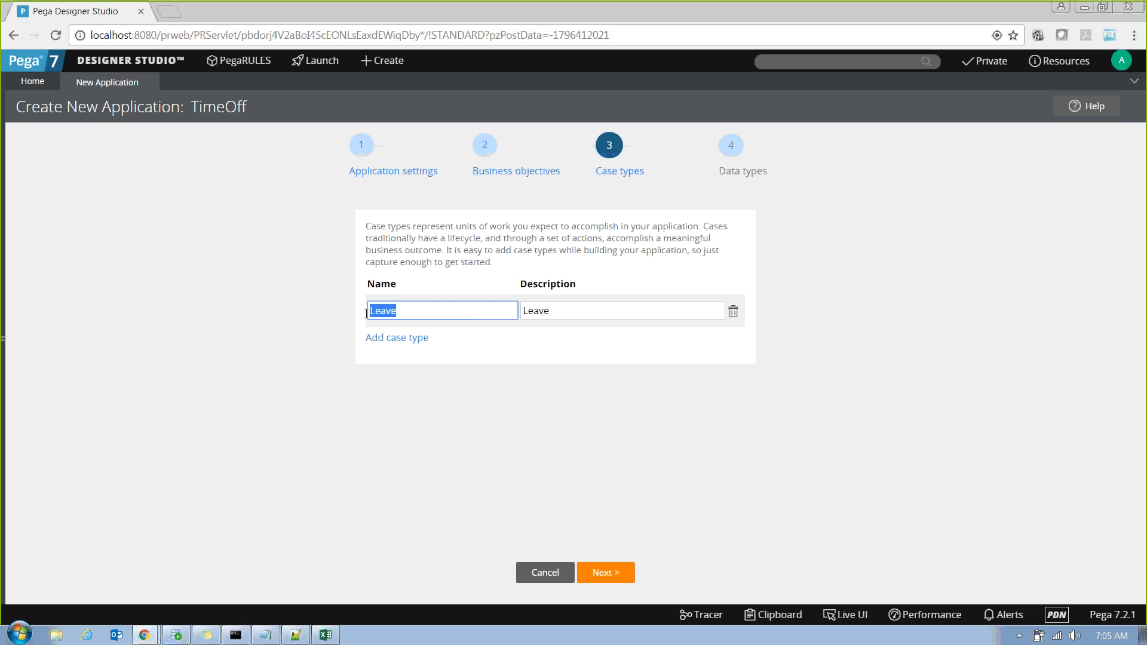
# Continue to the data types and define one with LeaveBal as its name and description
pyautogui.click(615, 573)
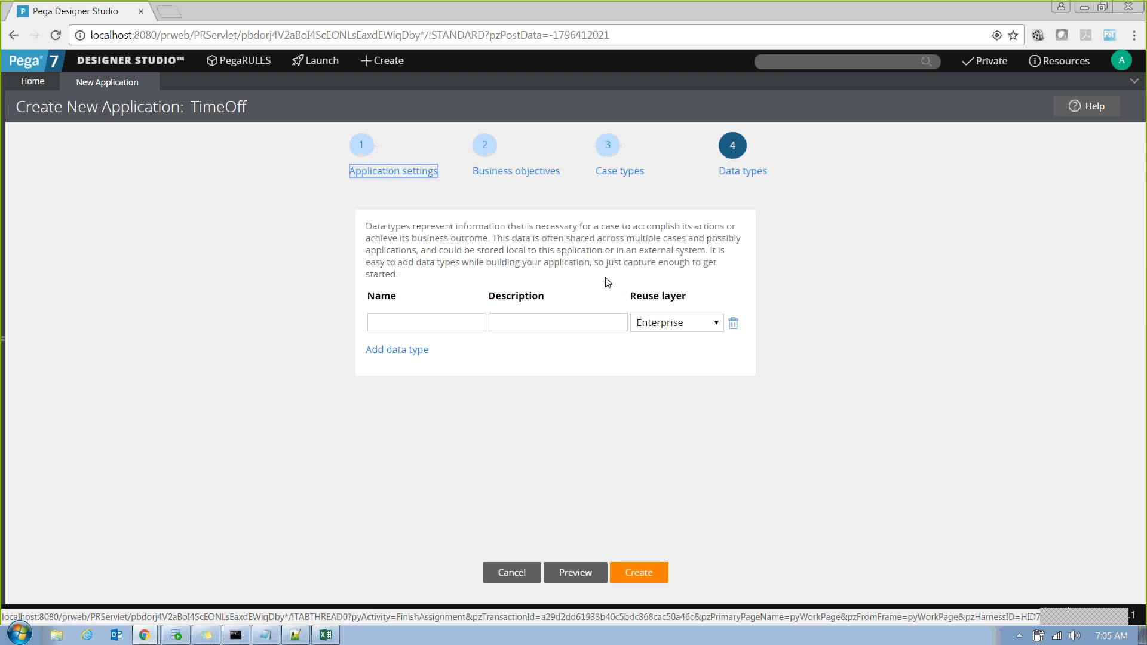
pyautogui.click(391, 325)
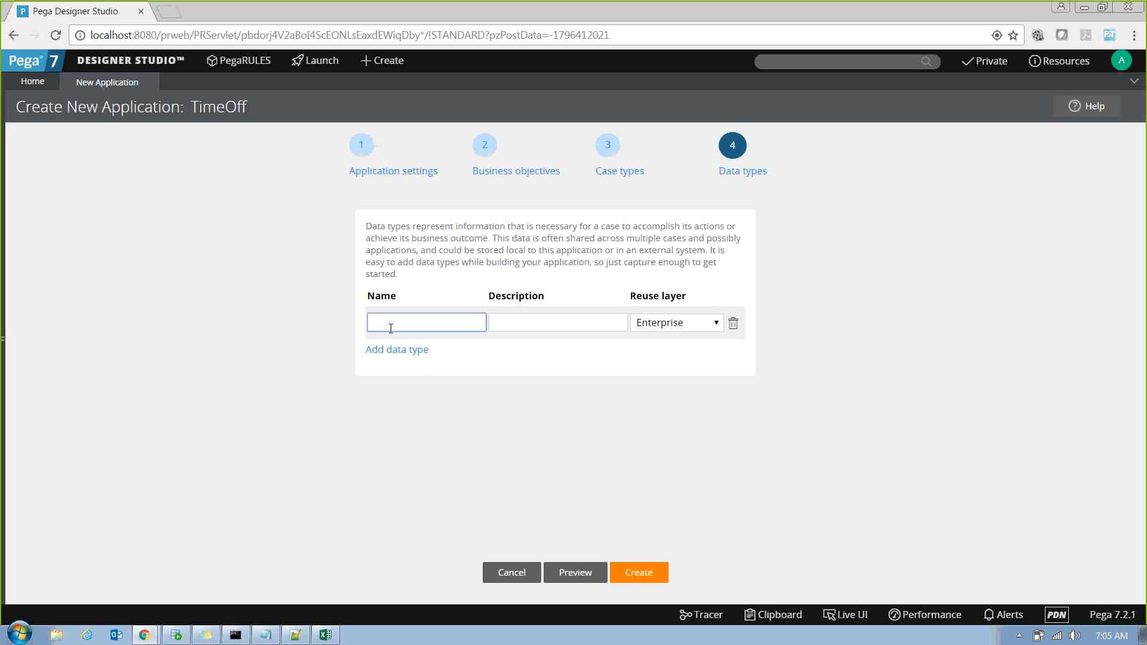
pyautogui.write('LeaveBala')
pyautogui.press('BackSpace')
pyautogui.press('Tab')
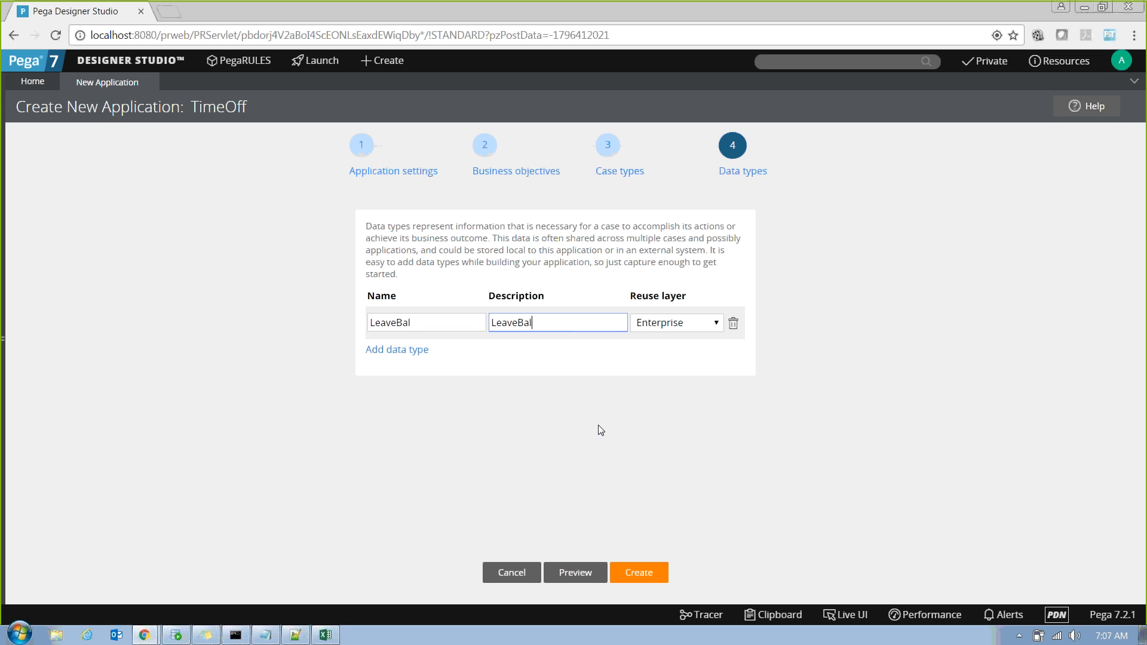
# Check the reuse layer options for the LeaveBal data type, keep Enterprise, and open the application preview
pyautogui.click(701, 325)
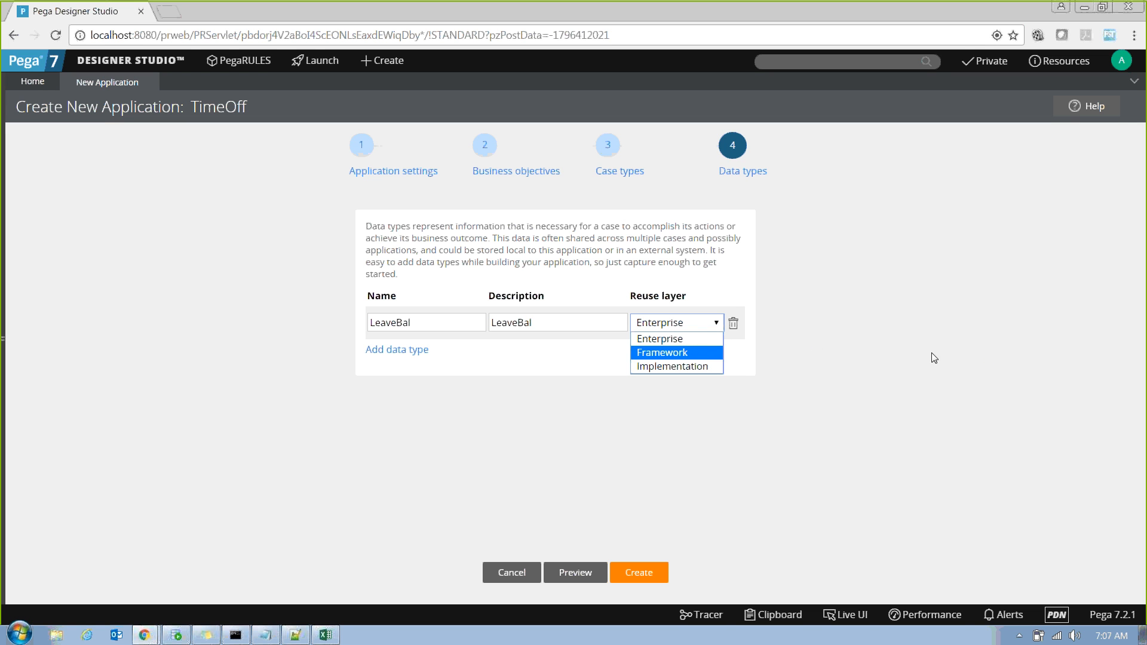
pyautogui.click(992, 356)
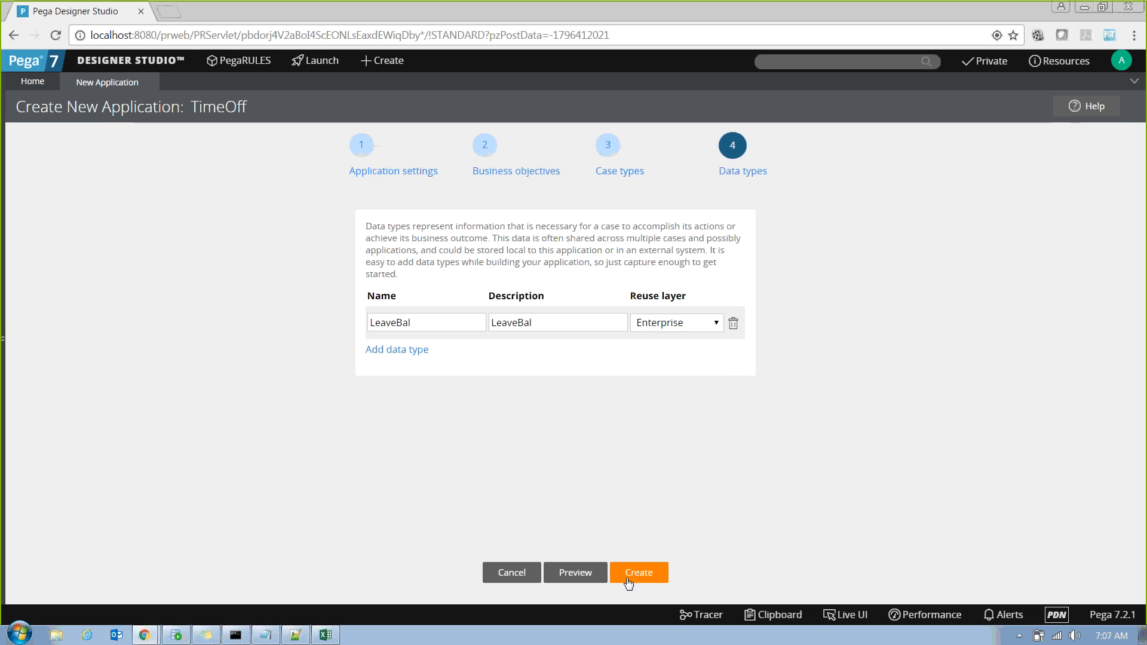
pyautogui.click(582, 575)
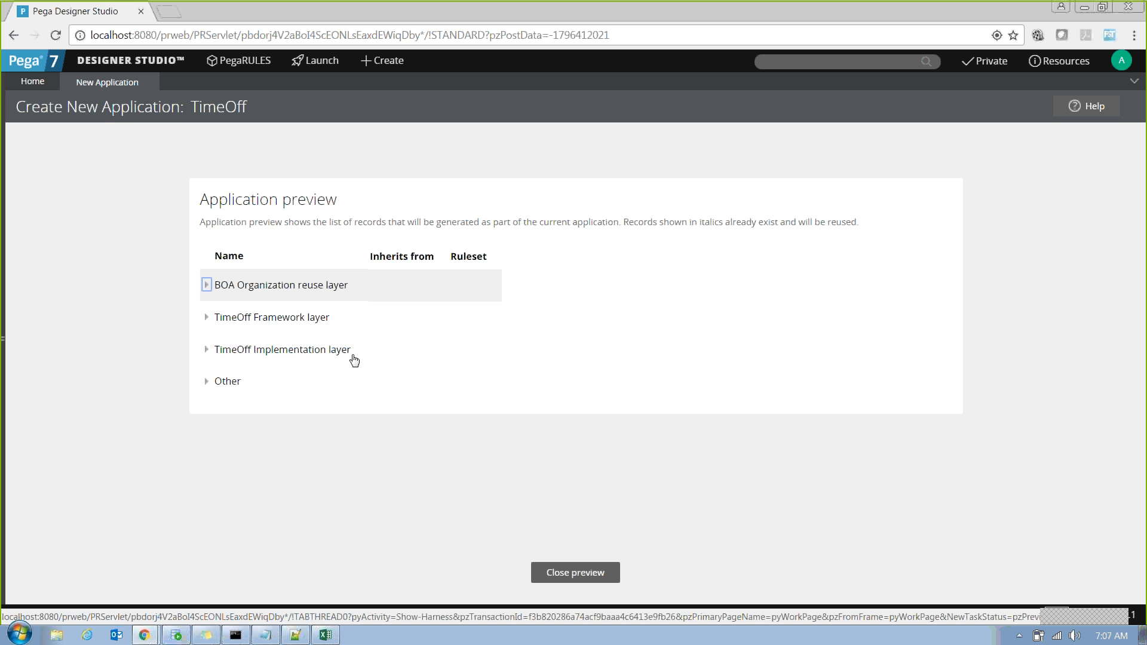
# Examine the Generic, Data and Integration records under the BOA Organization reuse layer in the preview
pyautogui.click(206, 285)
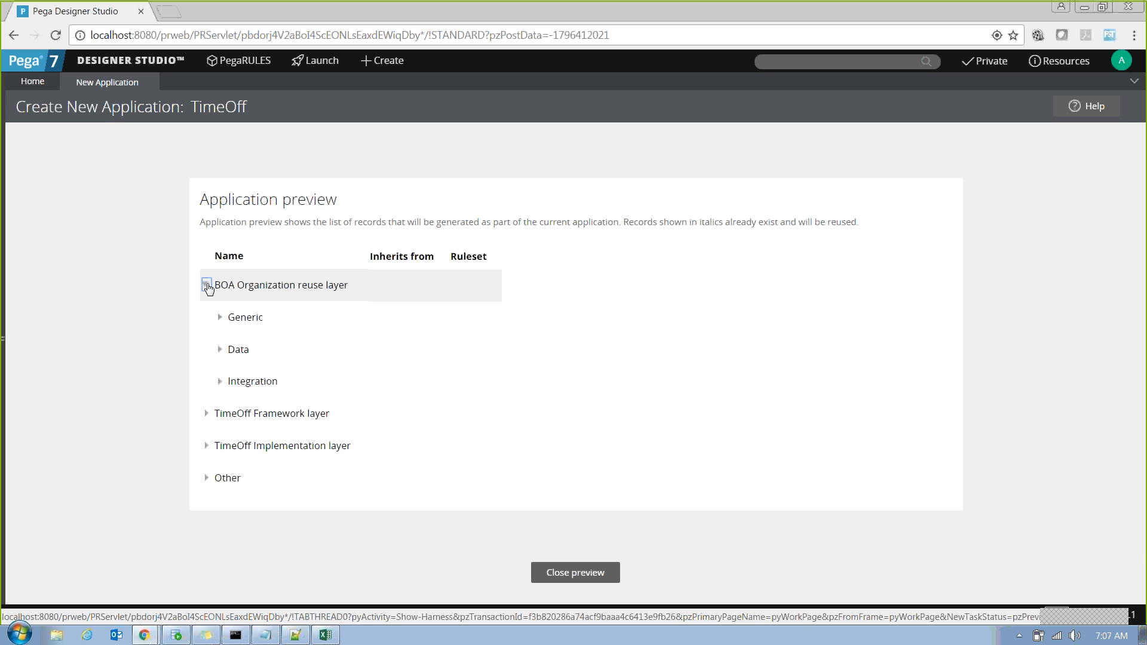
pyautogui.click(220, 317)
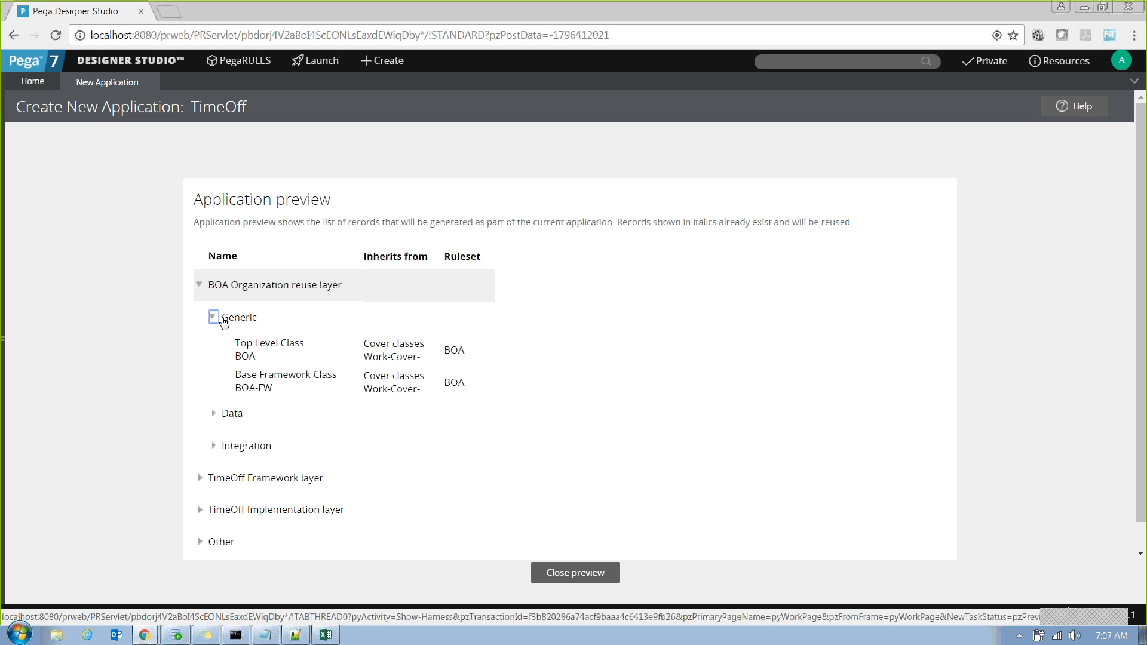
pyautogui.click(216, 318)
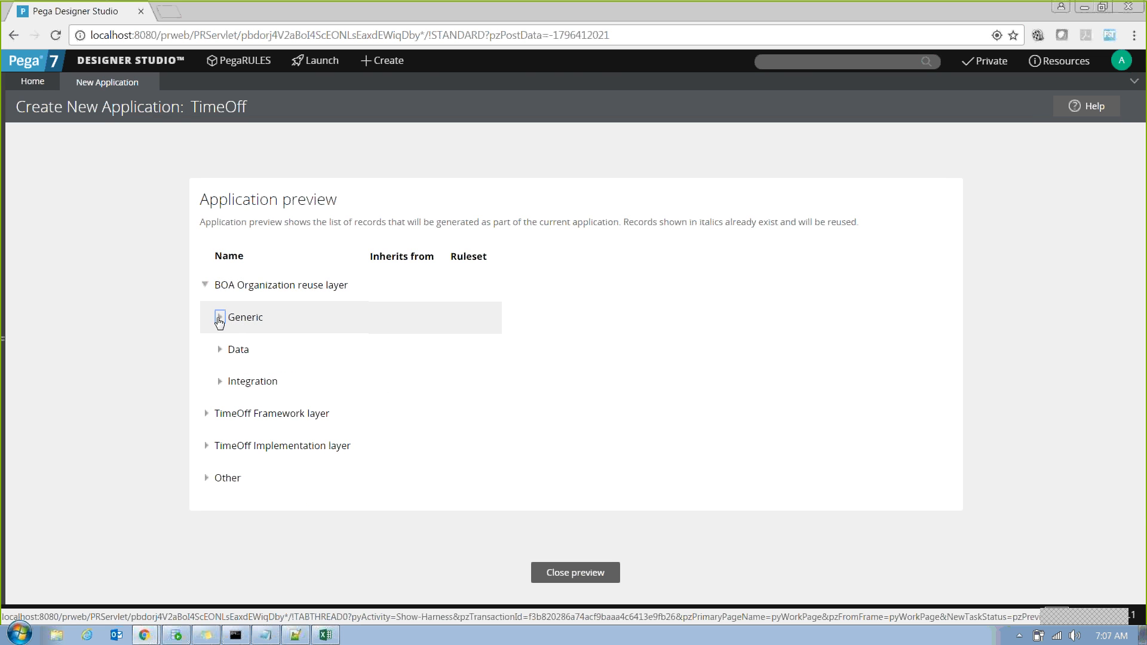
pyautogui.click(222, 351)
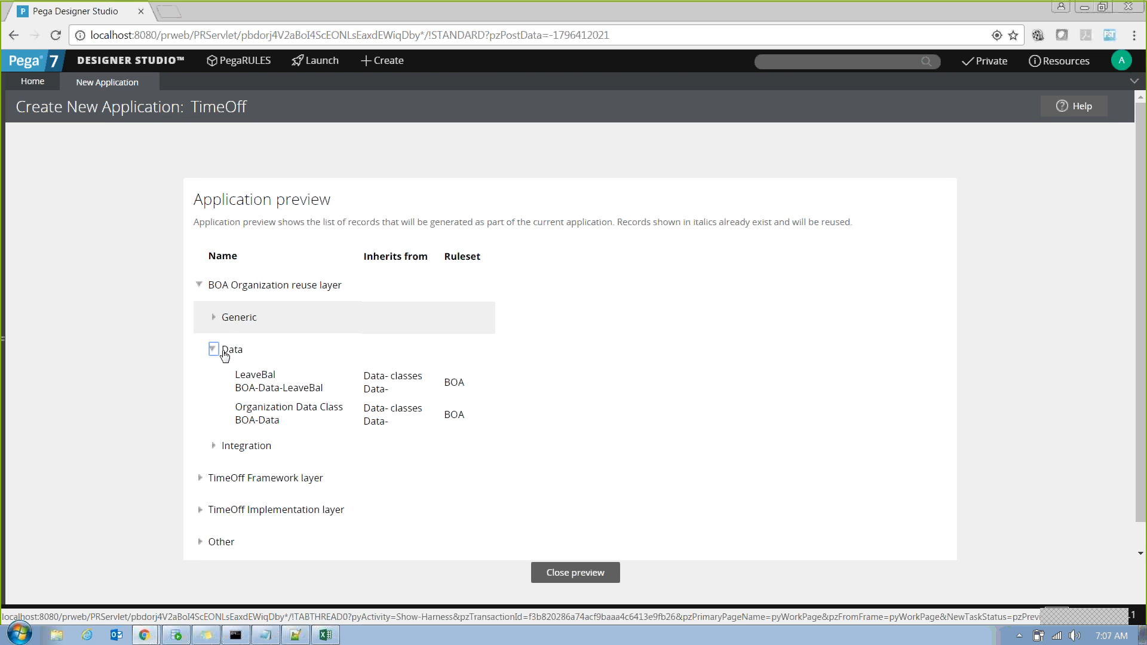
pyautogui.click(222, 353)
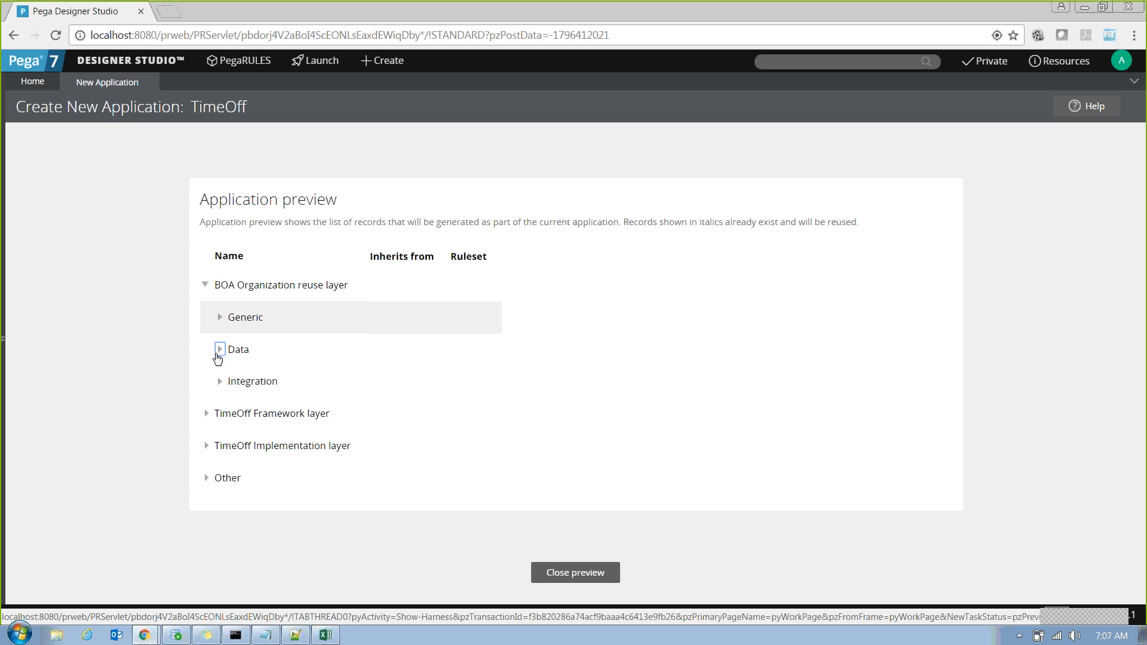
pyautogui.click(222, 383)
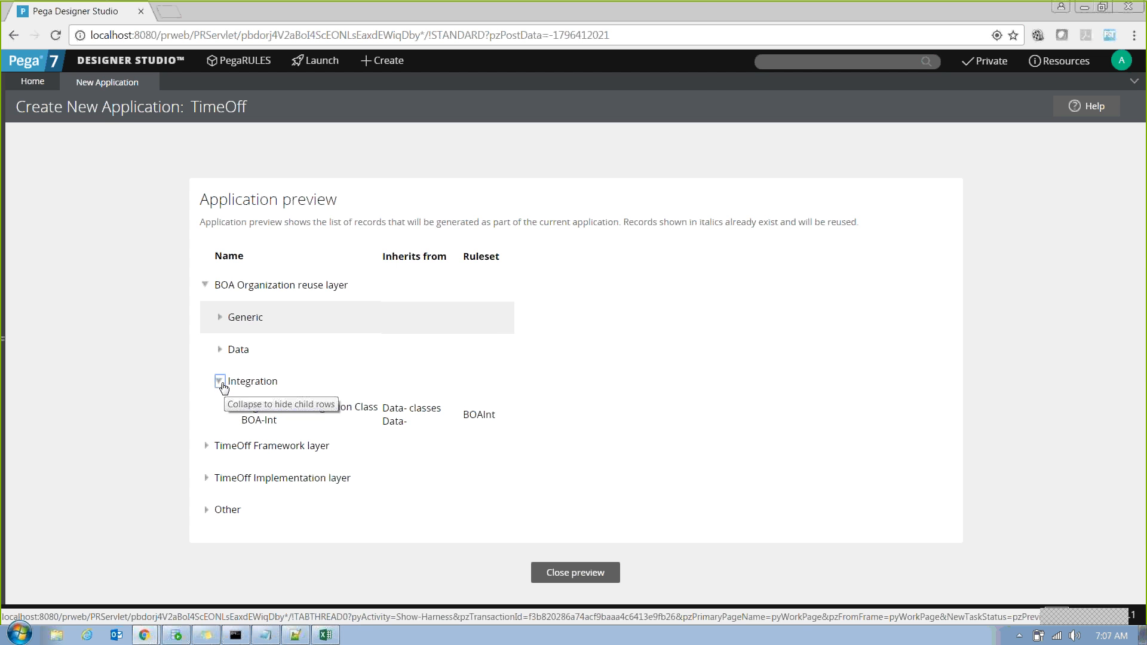
pyautogui.click(220, 384)
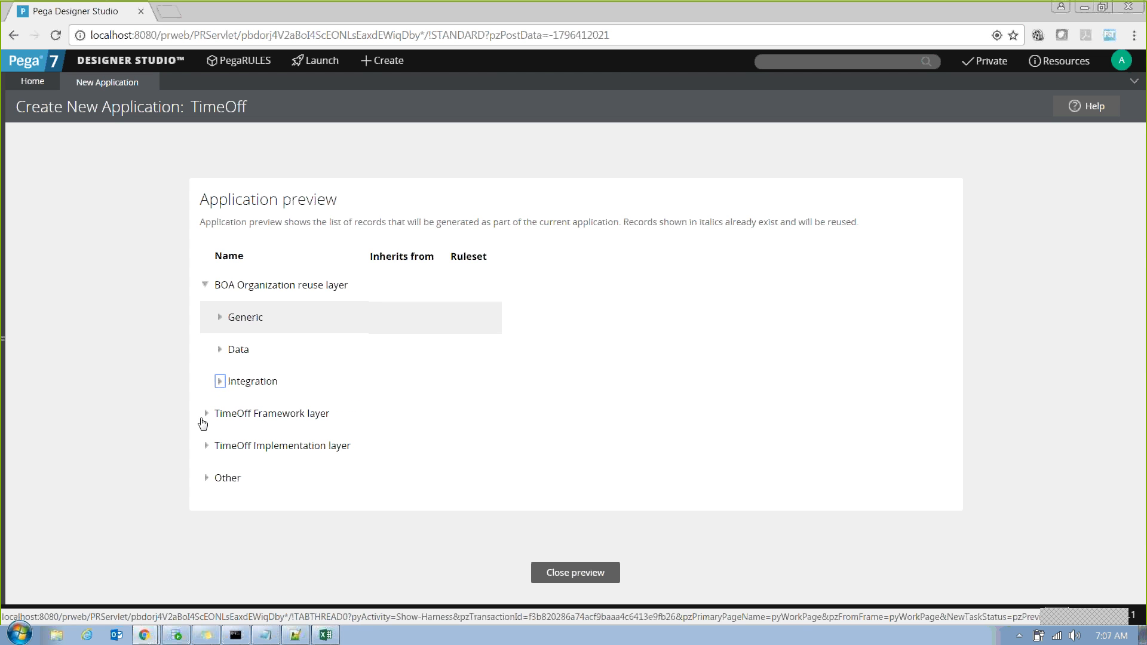
# Examine the Generic, Cases, Data and Integration records under the TimeOff Framework layer
pyautogui.click(206, 413)
pyautogui.scroll(-2, 326, 352)
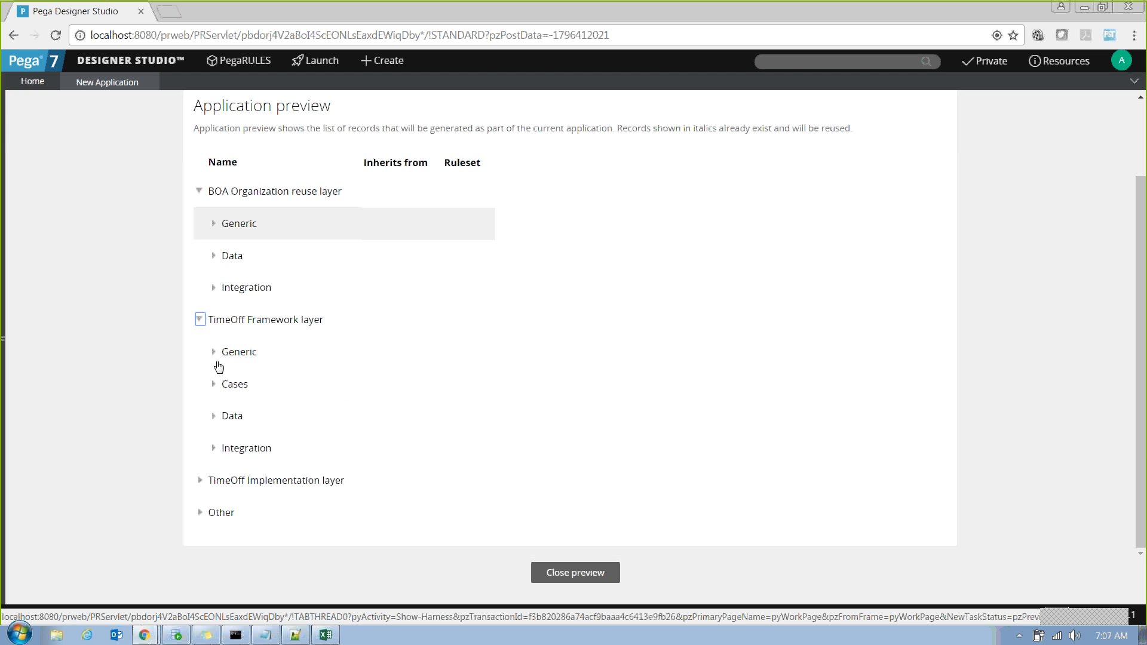
pyautogui.click(214, 352)
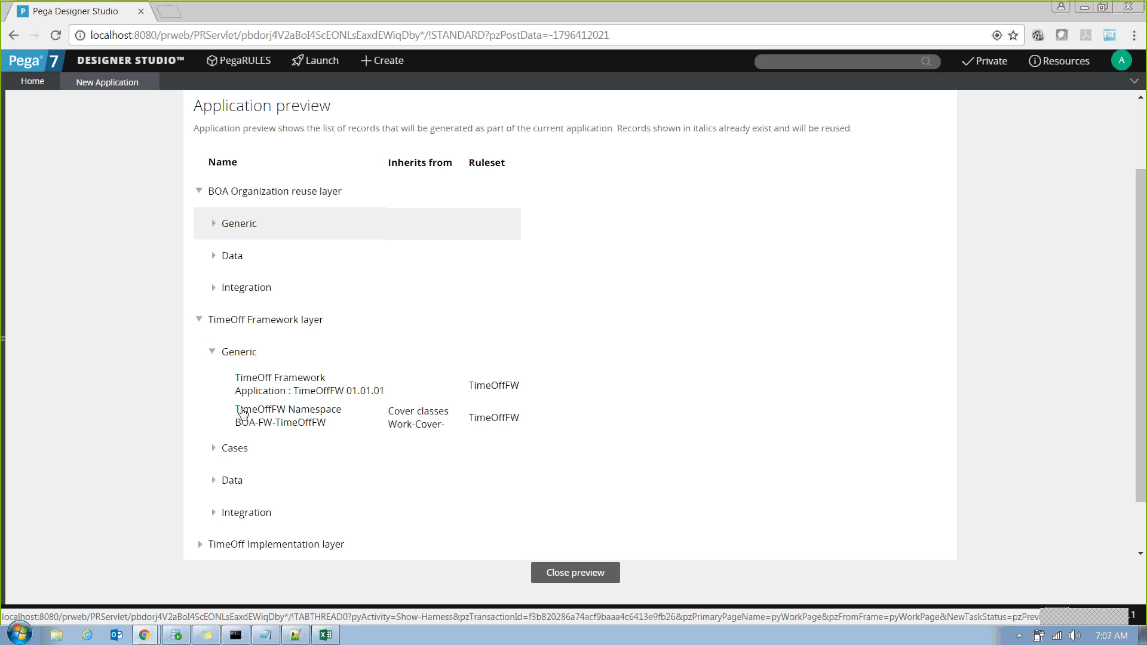
pyautogui.moveTo(235, 410); pyautogui.dragTo(334, 429)
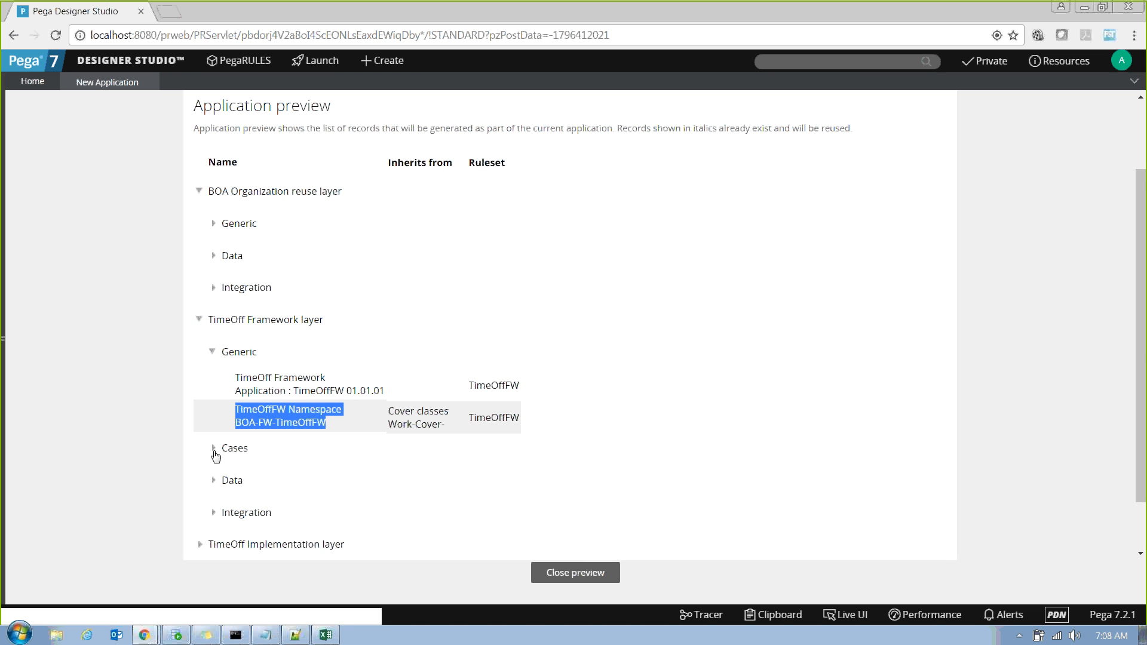
pyautogui.click(213, 449)
pyautogui.scroll(-2, 256, 433)
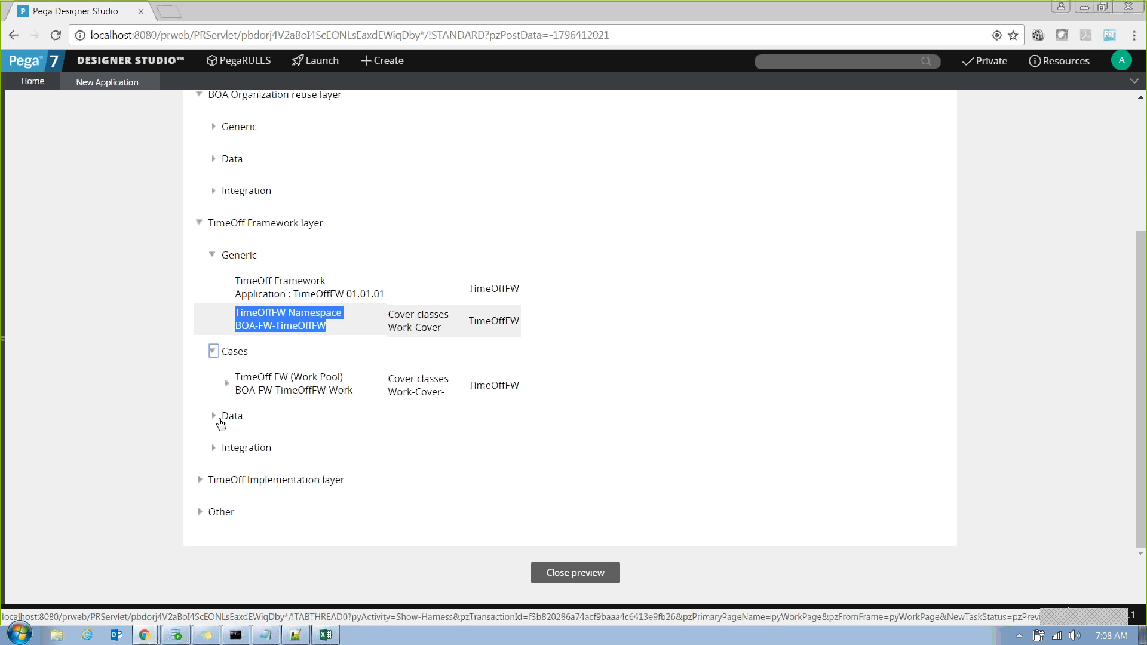
pyautogui.click(213, 416)
pyautogui.moveTo(234, 441); pyautogui.dragTo(352, 457)
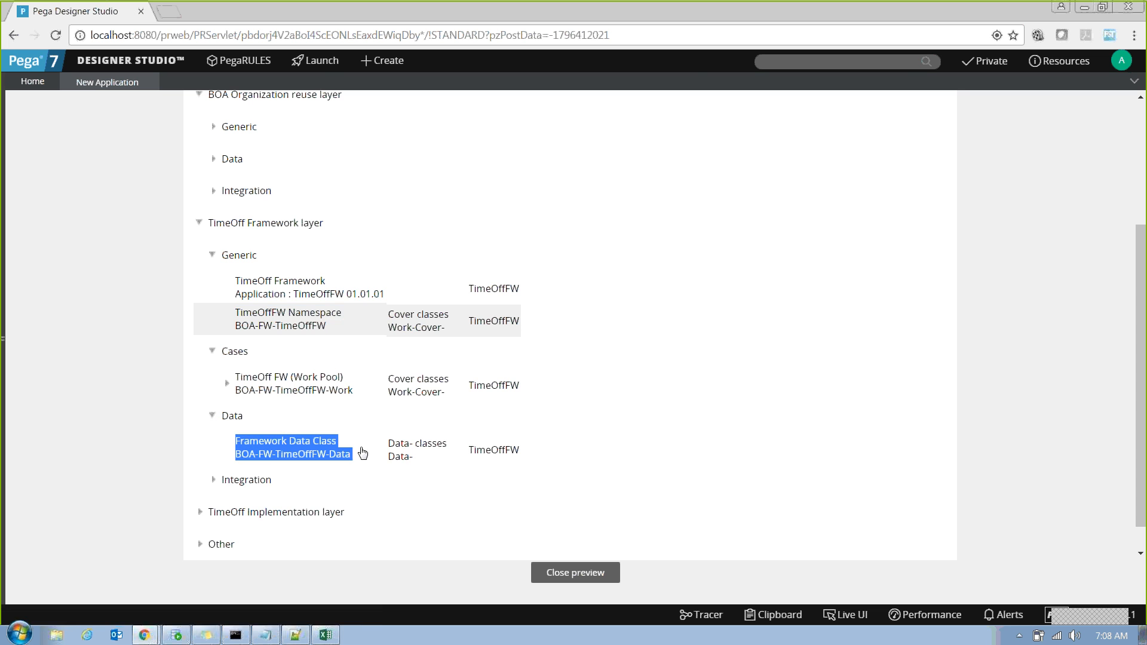
pyautogui.click(214, 480)
pyautogui.scroll(-1, 269, 415)
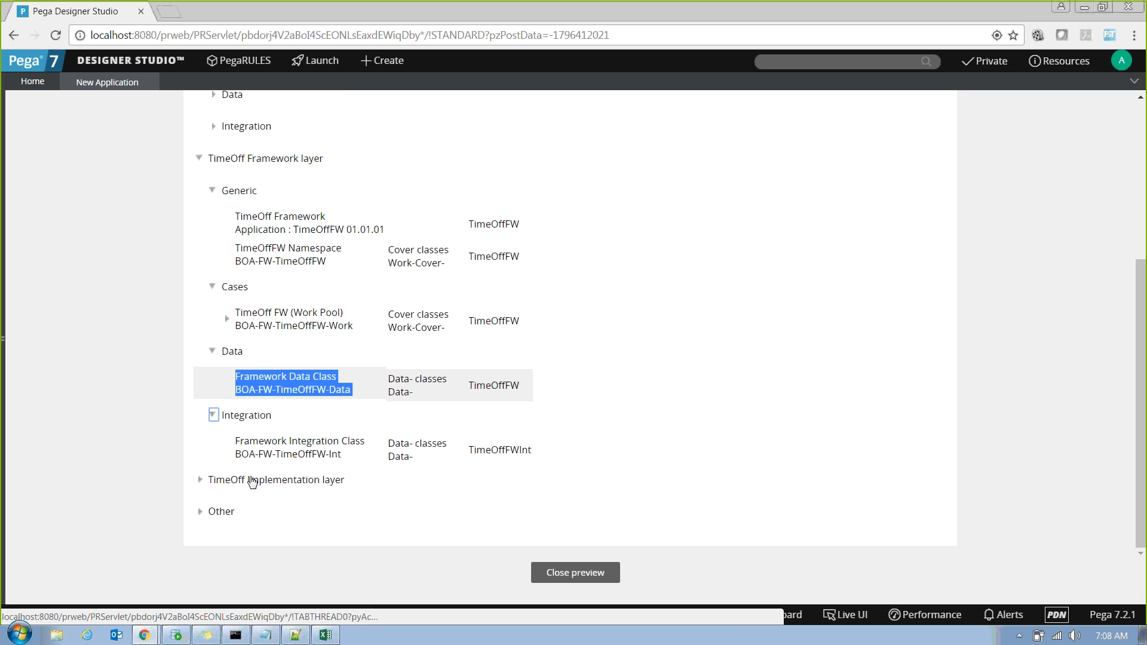
pyautogui.moveTo(235, 454); pyautogui.dragTo(345, 458)
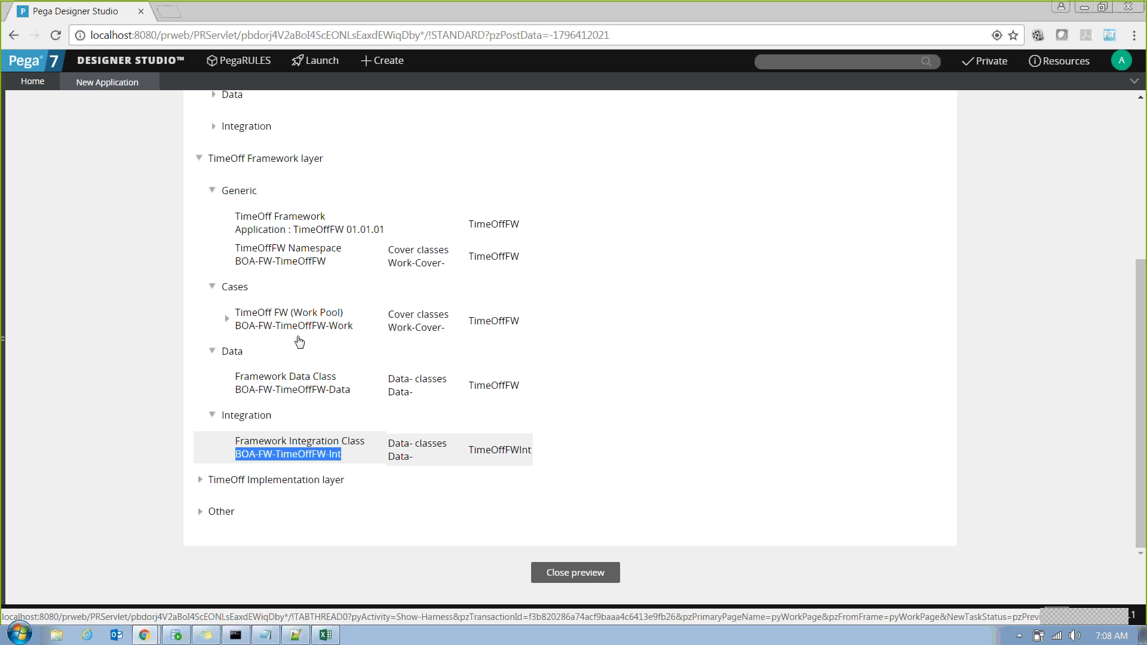
# Review the operator IDs listed under the Other records of the application preview
pyautogui.click(200, 512)
pyautogui.scroll(-3, 230, 410)
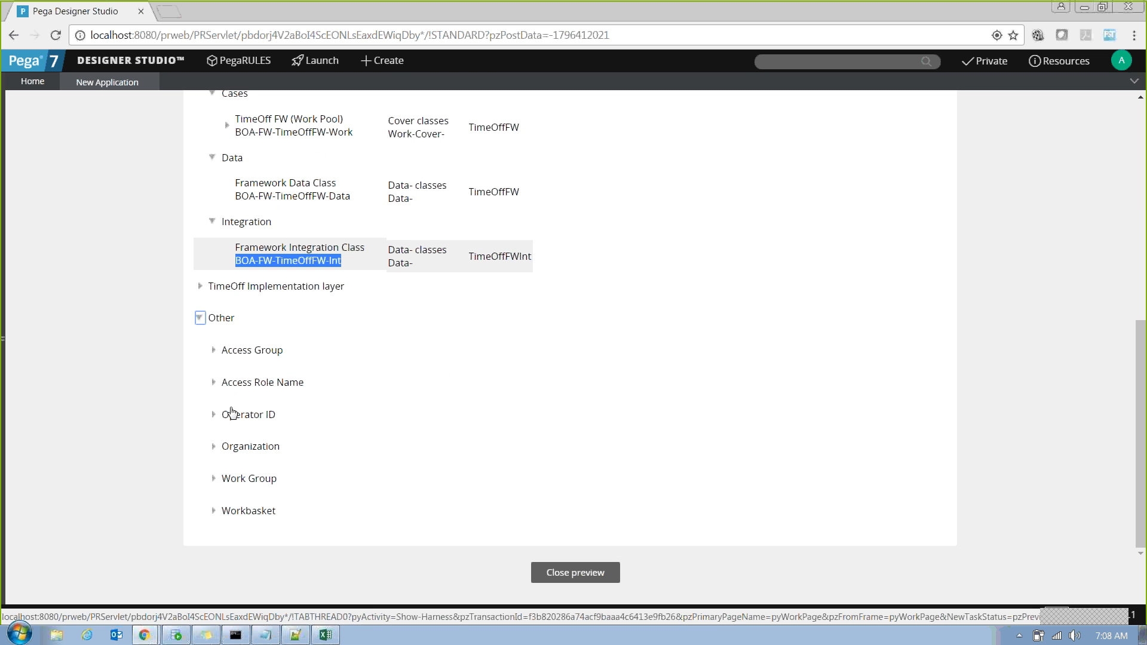
pyautogui.click(215, 415)
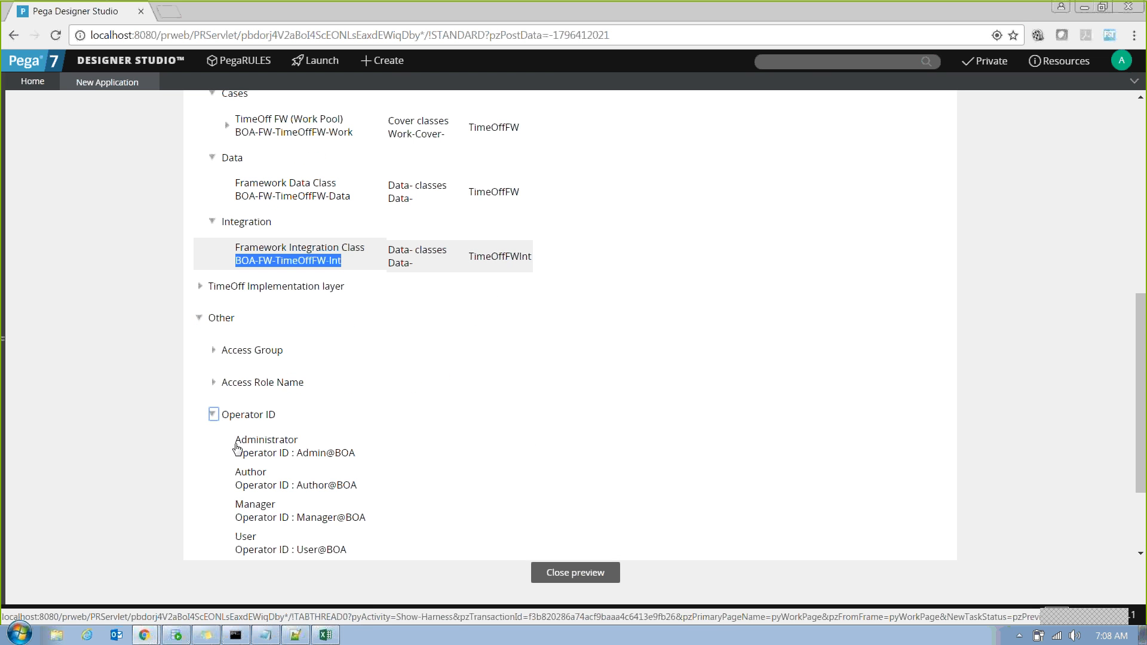
pyautogui.moveTo(235, 441); pyautogui.dragTo(372, 542)
pyautogui.click(461, 476)
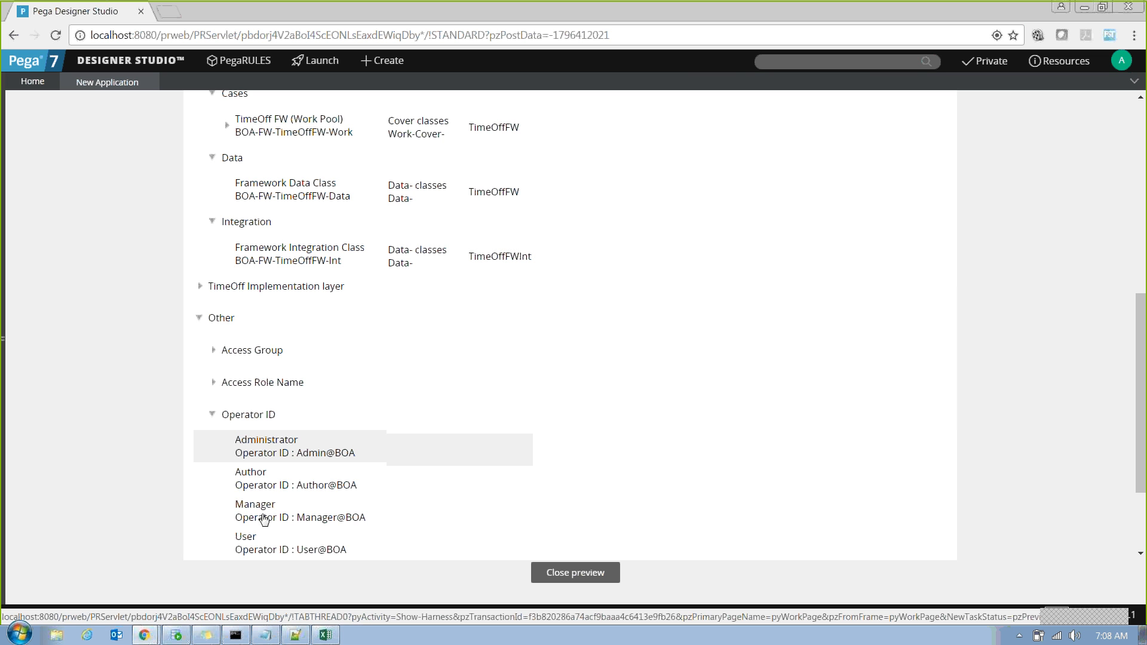
pyautogui.click(215, 416)
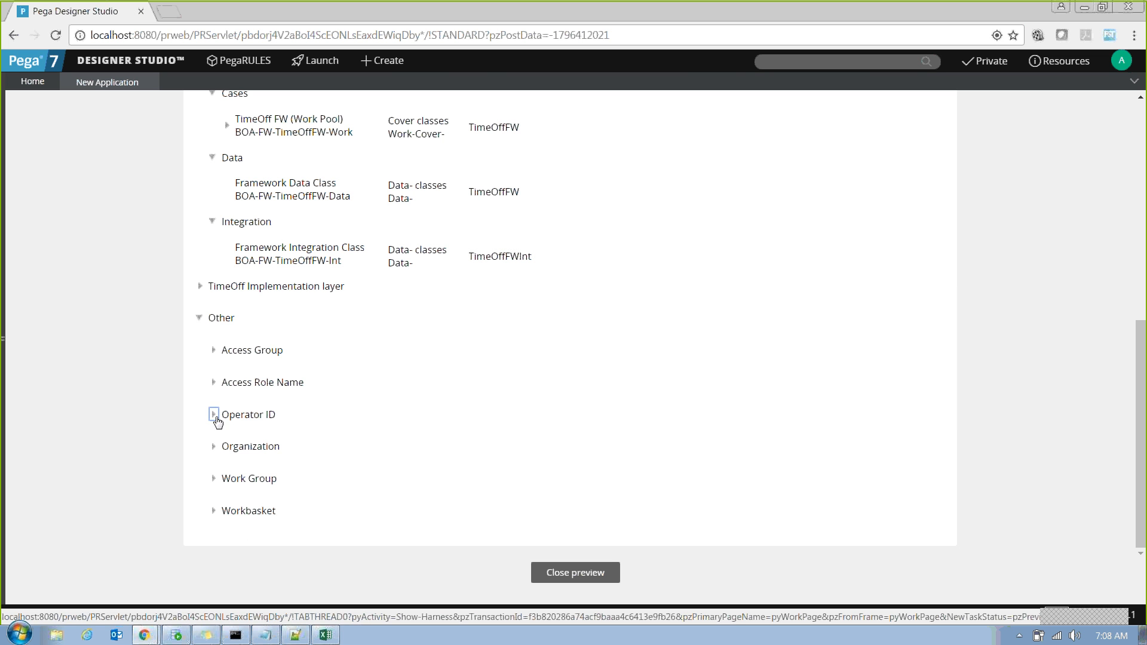
# Look through the Access Group, Access Role Name and Work Group records under Other
pyautogui.click(214, 351)
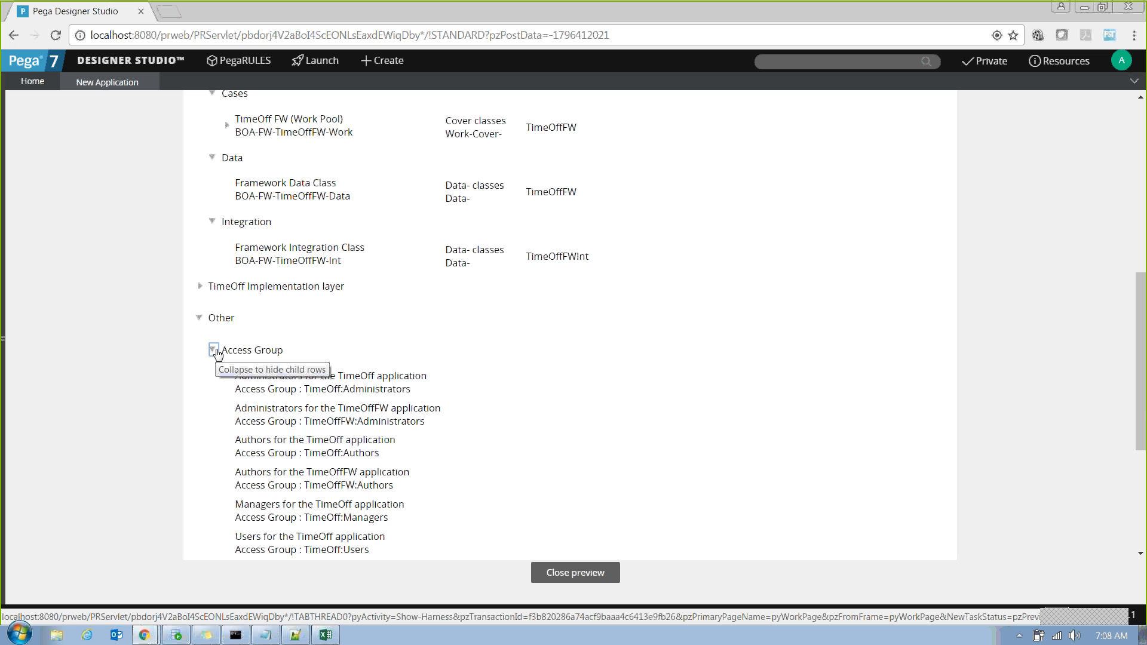
pyautogui.click(214, 351)
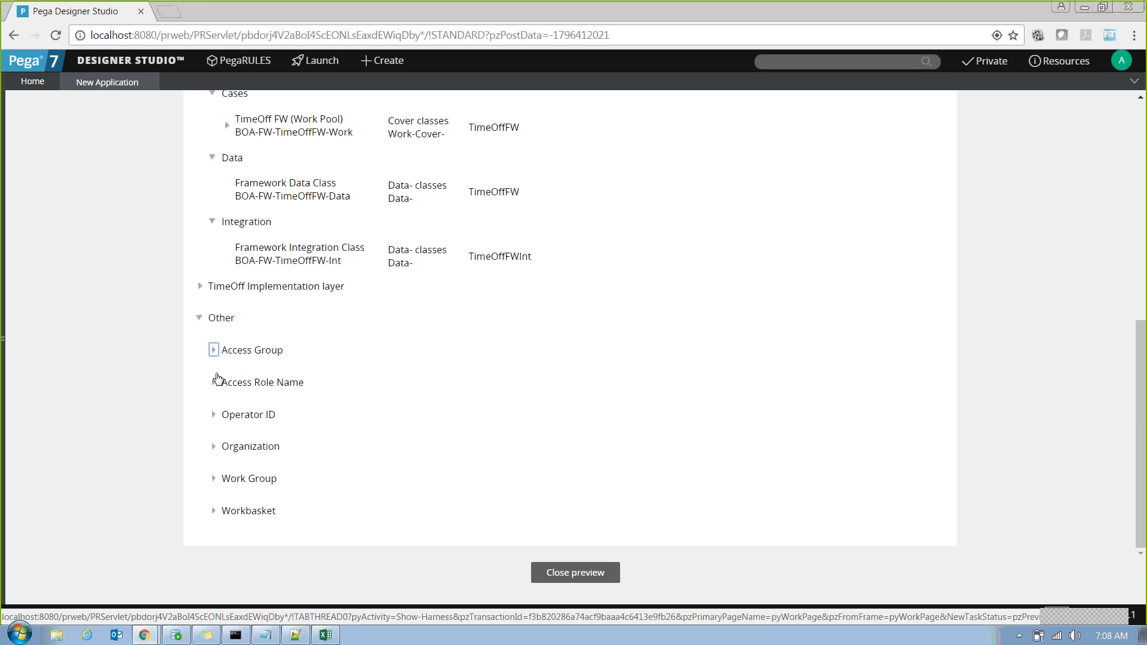
pyautogui.click(214, 384)
pyautogui.click(215, 383)
pyautogui.click(215, 479)
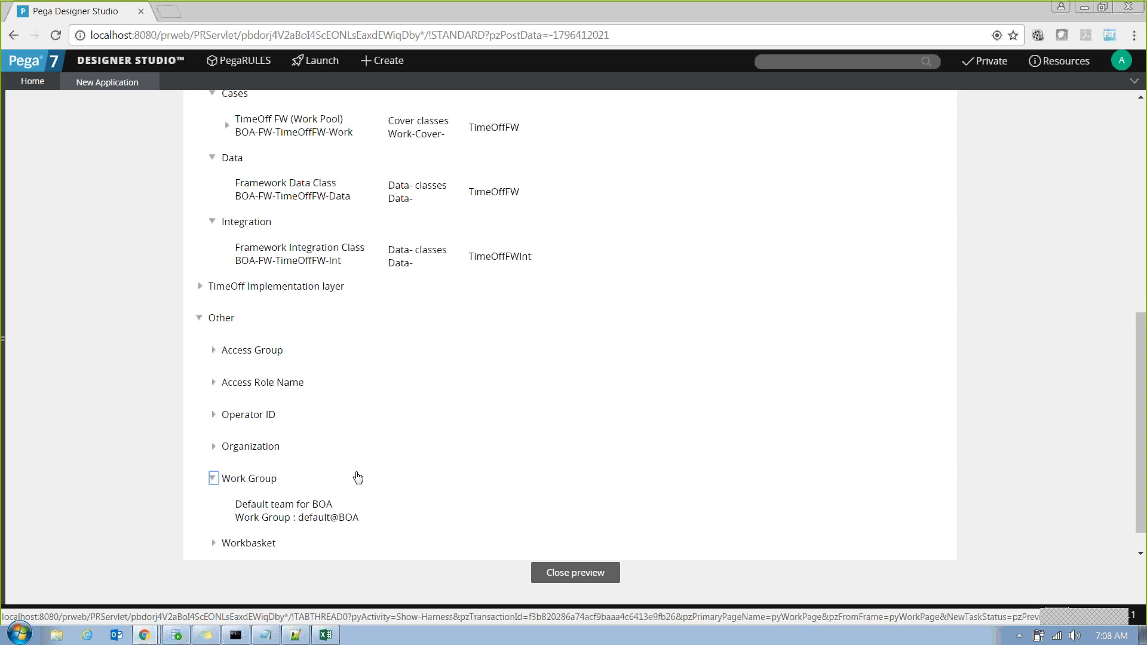
pyautogui.scroll(-1, 396, 462)
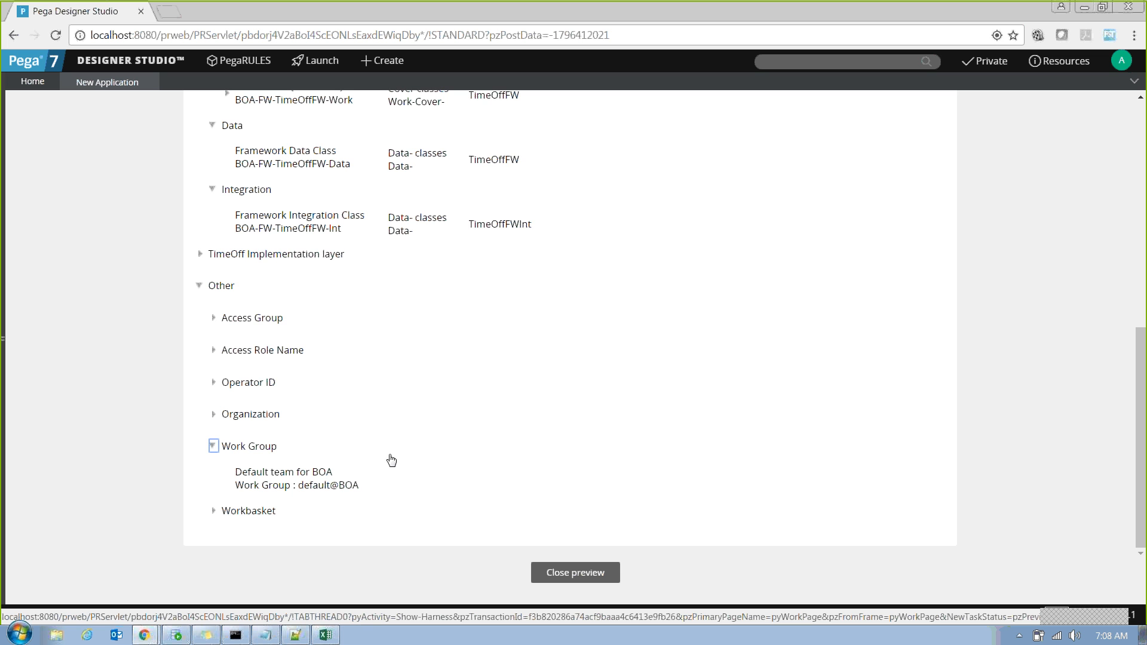
pyautogui.click(212, 448)
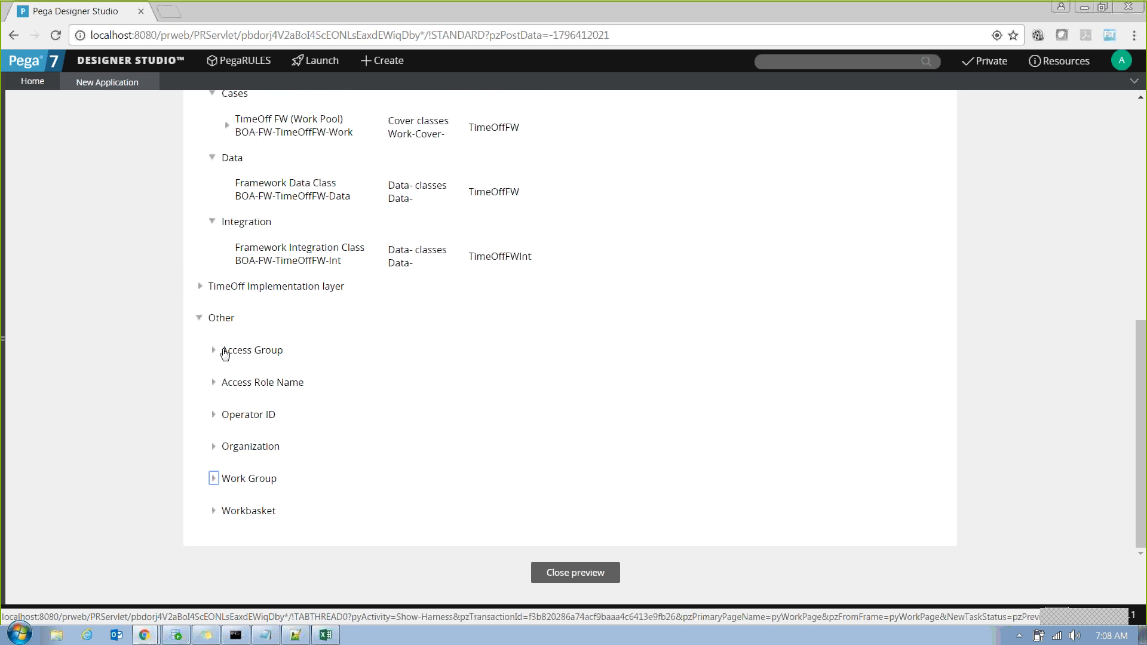
# Read the administrator, author, manager and user access groups of the TimeOff applications, then collapse the Other records
pyautogui.click(214, 350)
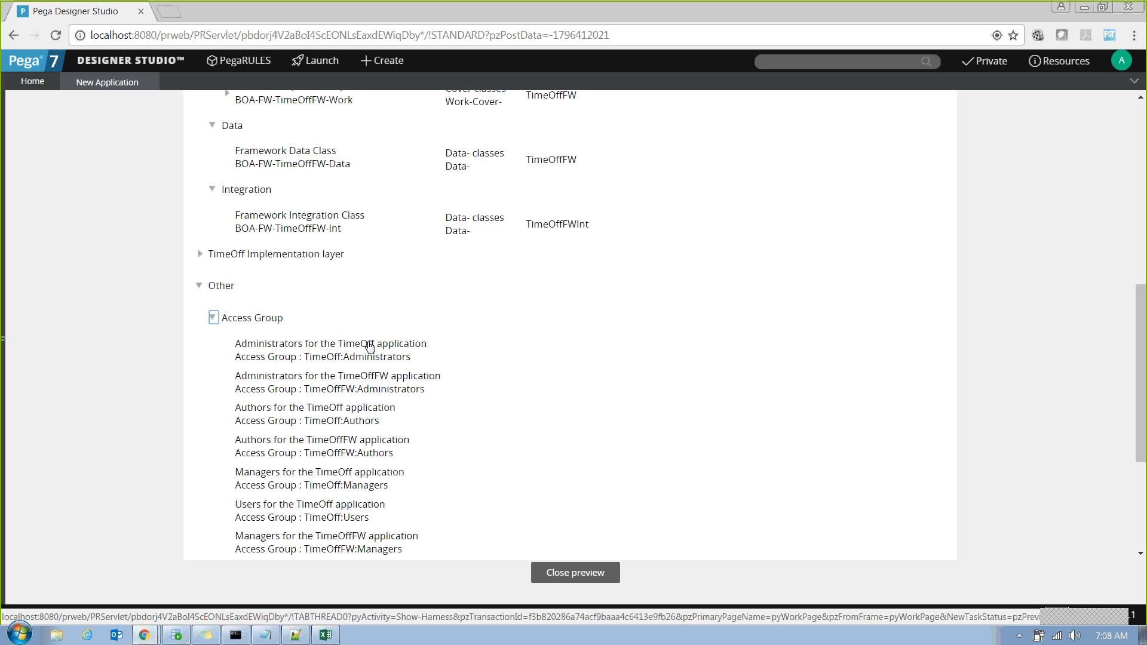
pyautogui.moveTo(412, 358); pyautogui.dragTo(308, 356)
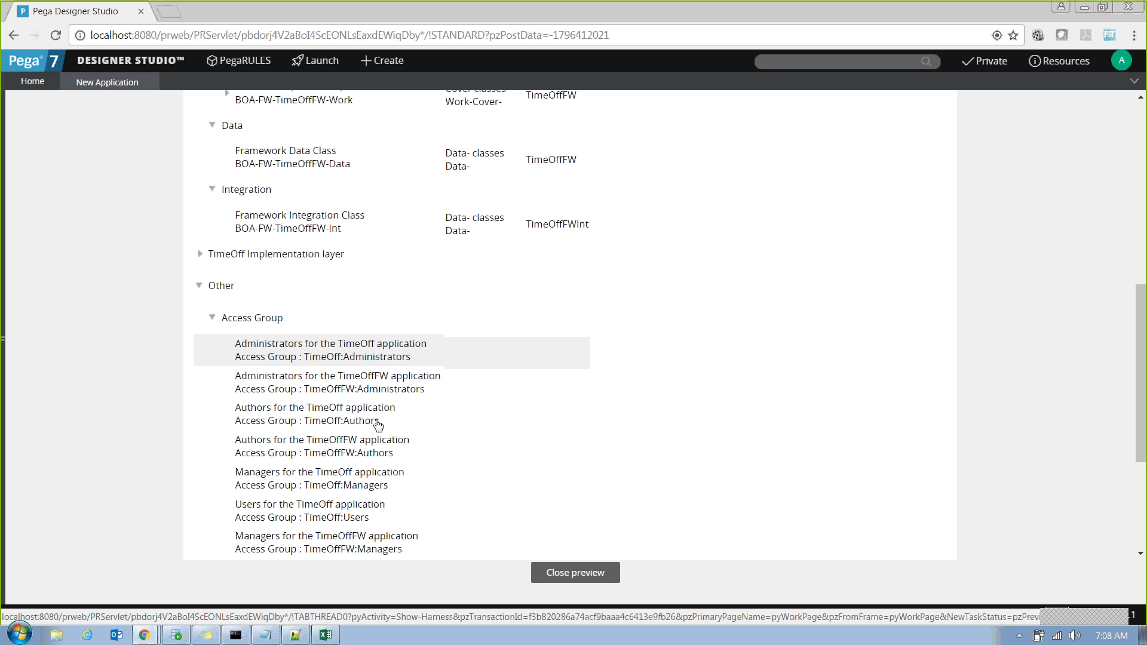
pyautogui.moveTo(374, 421); pyautogui.dragTo(343, 421)
pyautogui.moveTo(389, 488); pyautogui.dragTo(335, 486)
pyautogui.moveTo(383, 519); pyautogui.dragTo(338, 520)
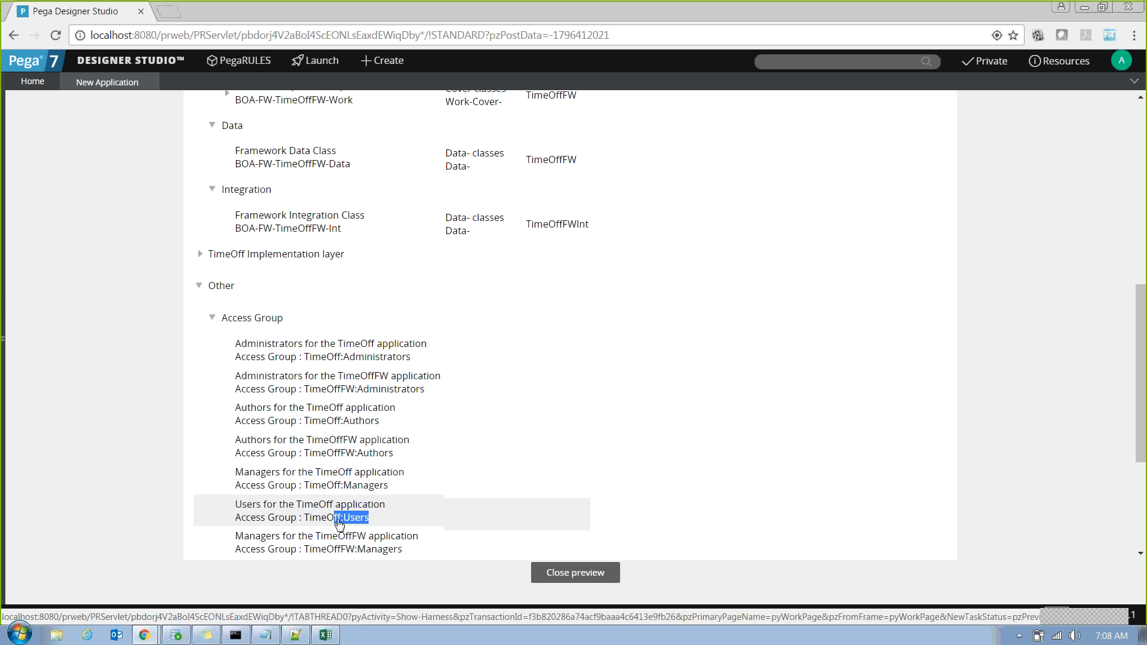
pyautogui.click(561, 522)
pyautogui.moveTo(375, 376); pyautogui.dragTo(243, 410)
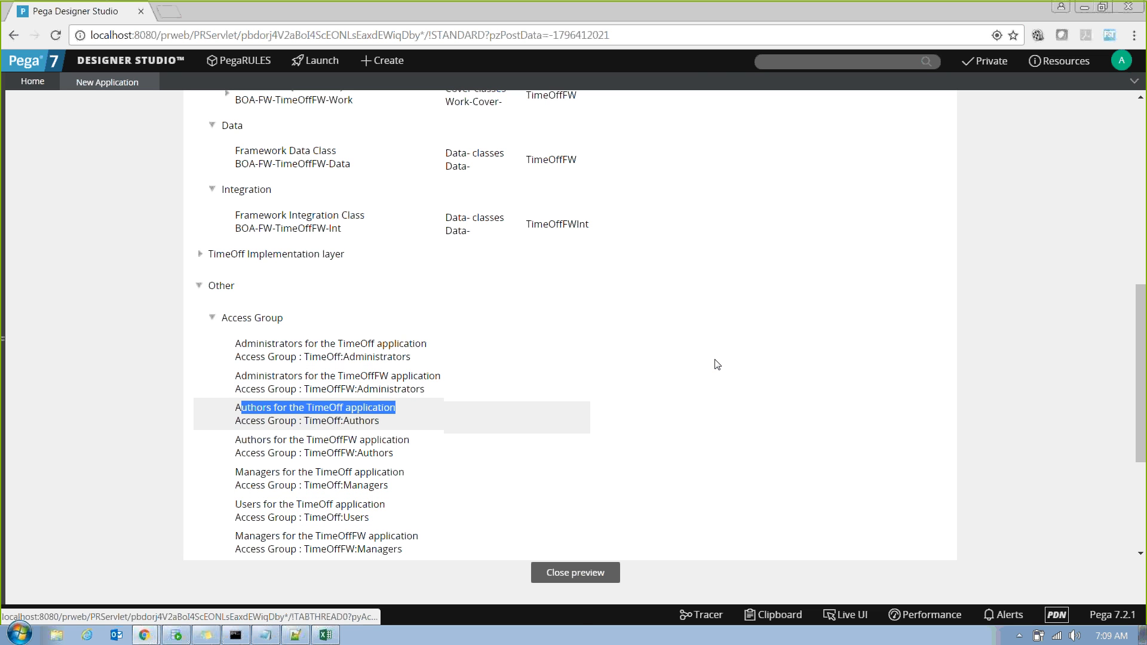
pyautogui.click(211, 319)
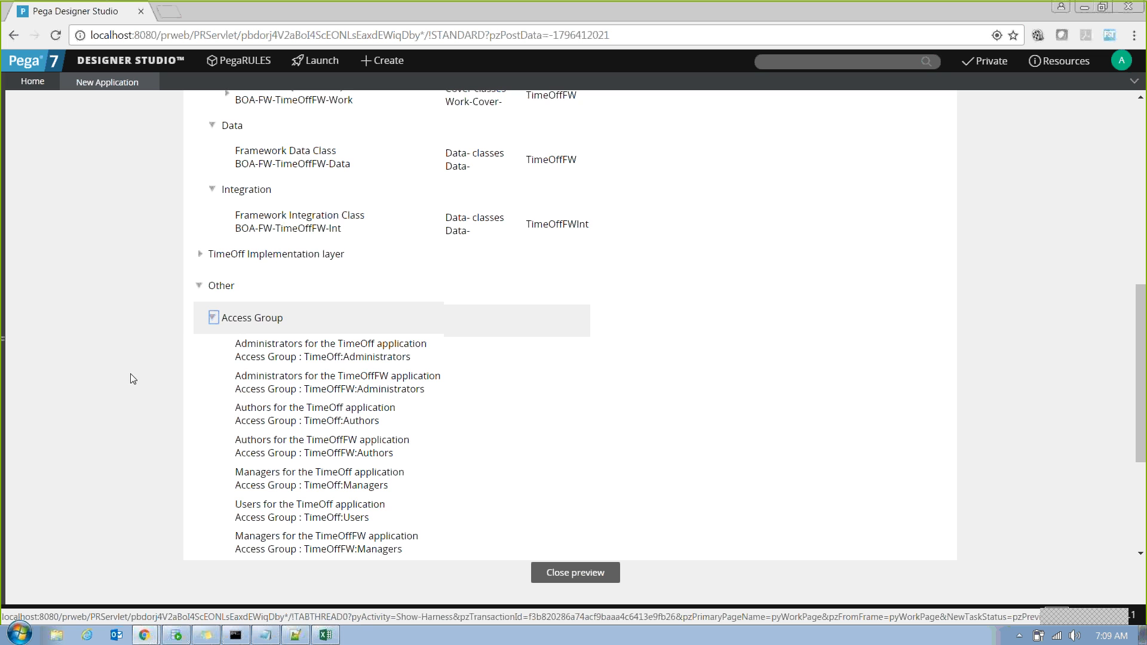
pyautogui.click(199, 286)
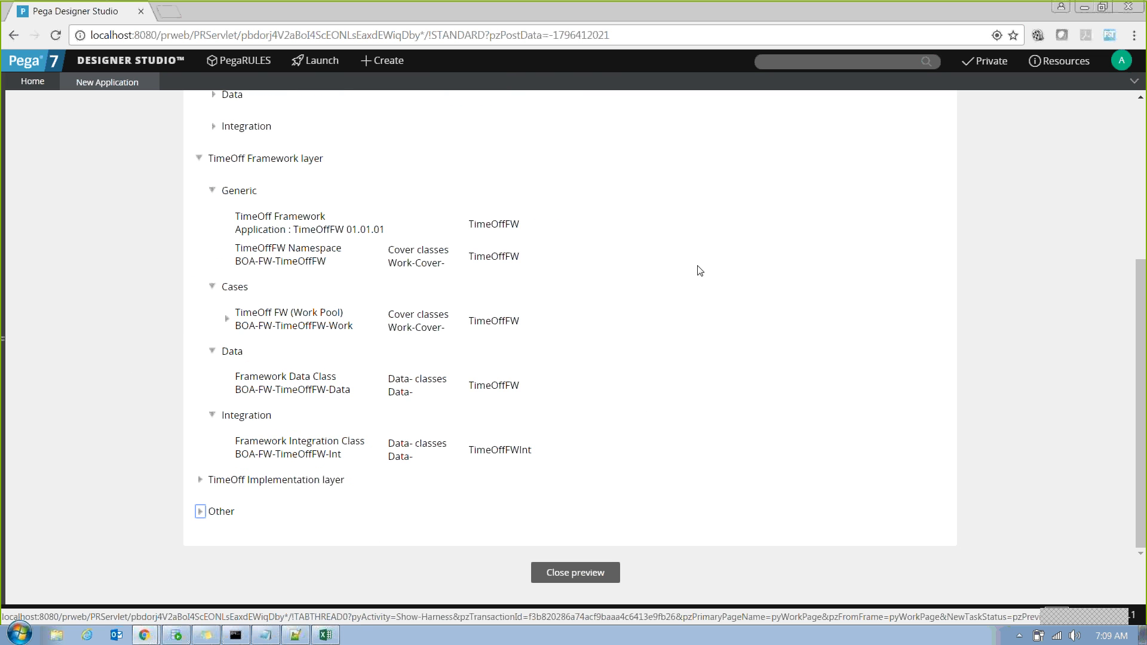
# Close the preview, create the TimeOff application, and review the list of generated operators
pyautogui.click(586, 576)
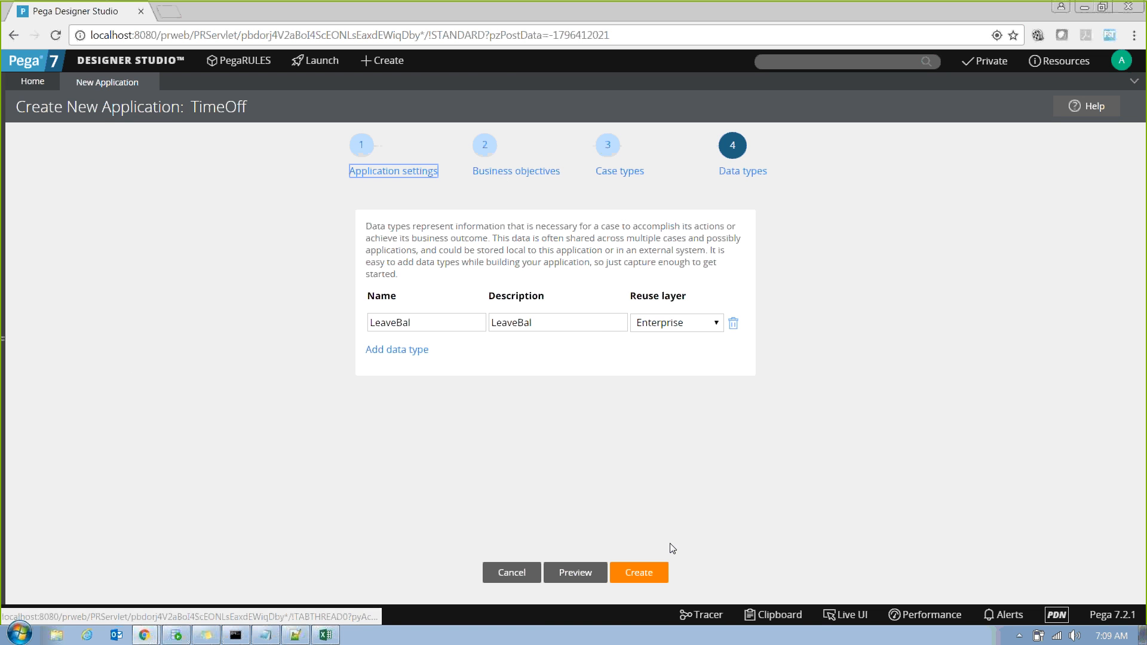
pyautogui.click(645, 574)
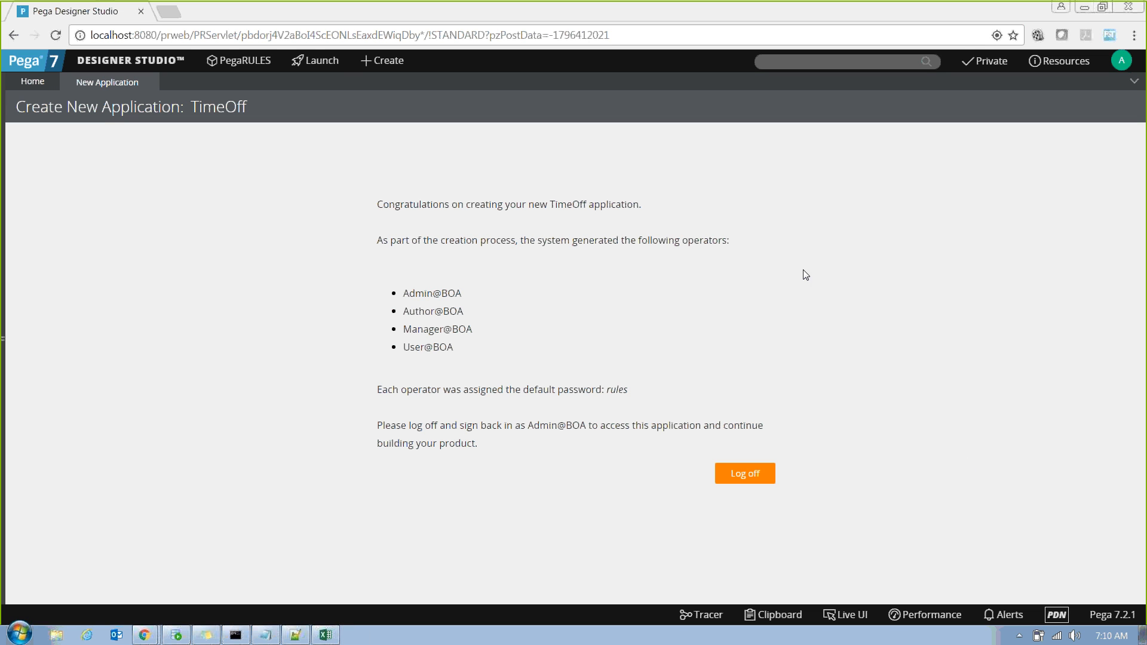
pyautogui.moveTo(402, 288); pyautogui.dragTo(502, 347)
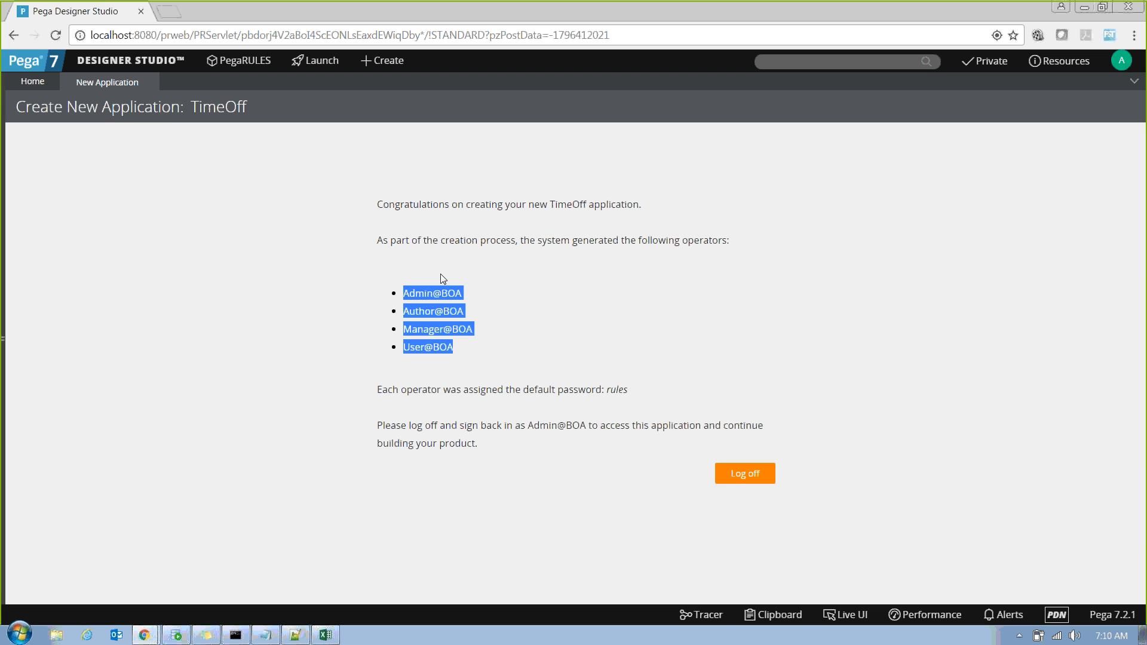
# Review the generated administrator operator ID and the default password assigned to the operators
pyautogui.moveTo(628, 390); pyautogui.dragTo(606, 389)
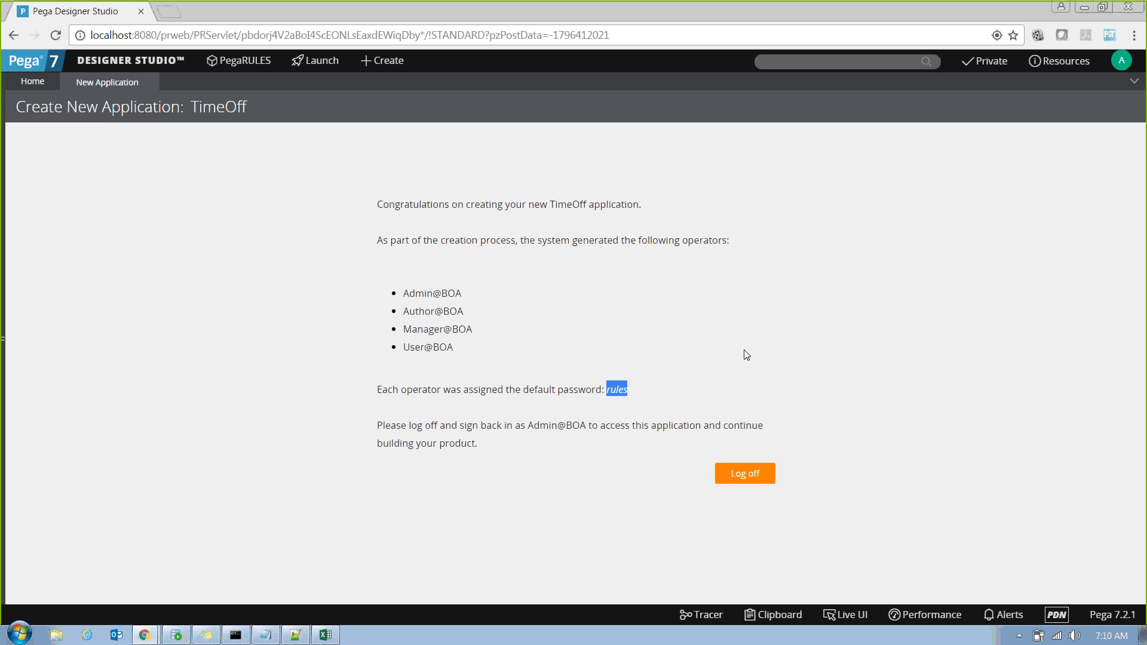
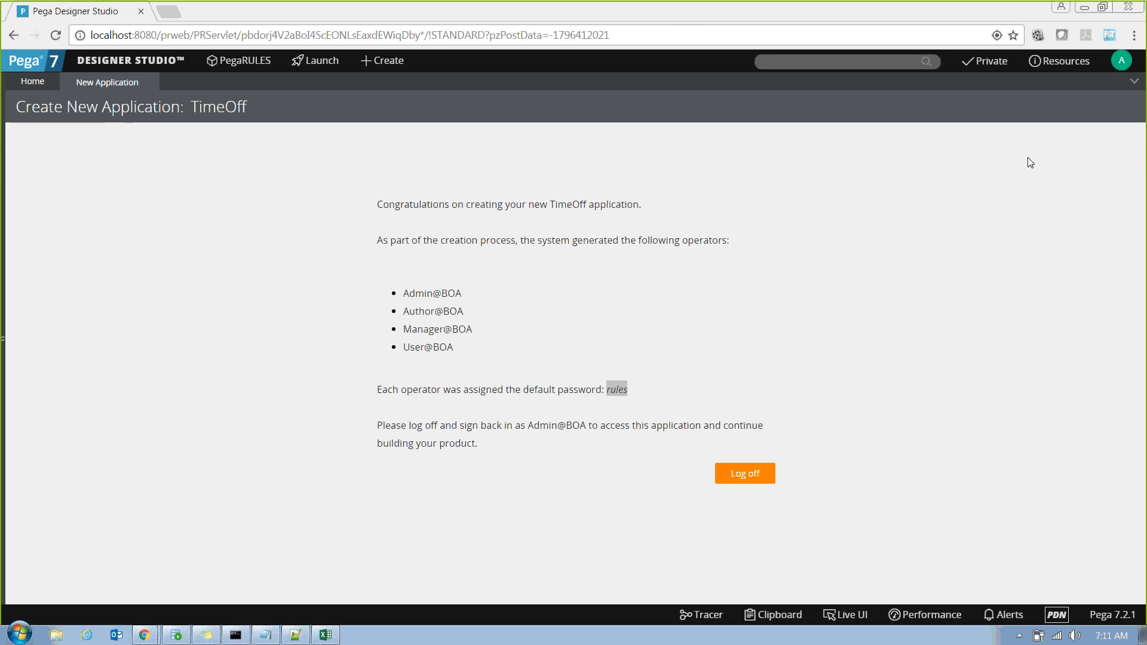
pyautogui.click(412, 291)
pyautogui.doubleClick(413, 291)
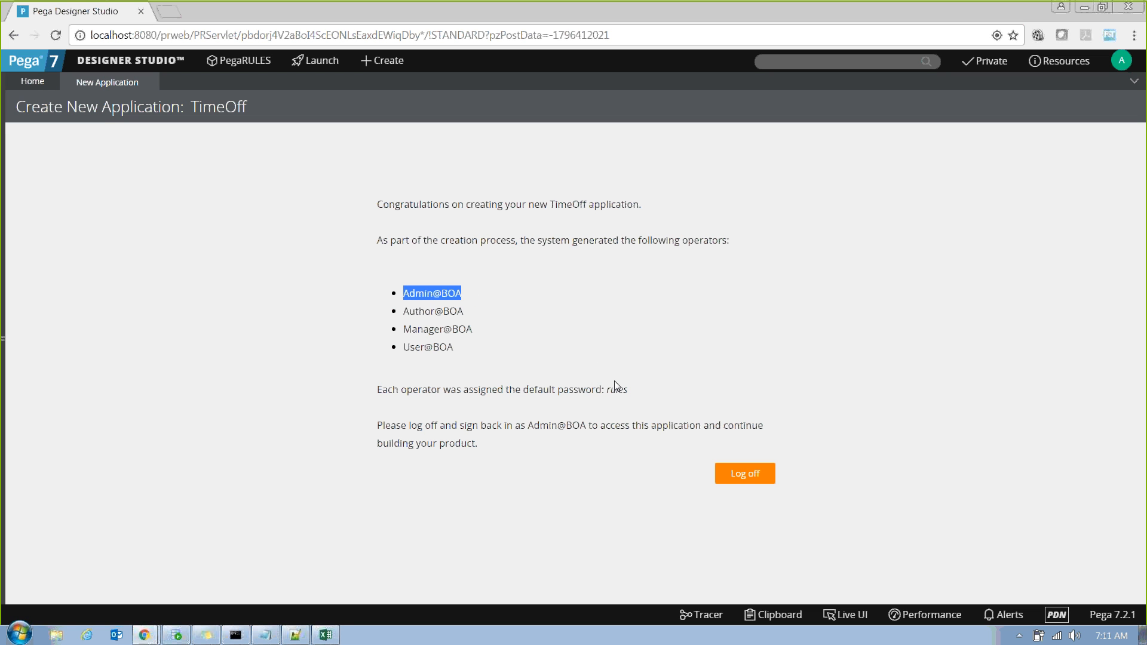
pyautogui.moveTo(624, 389); pyautogui.dragTo(609, 389)
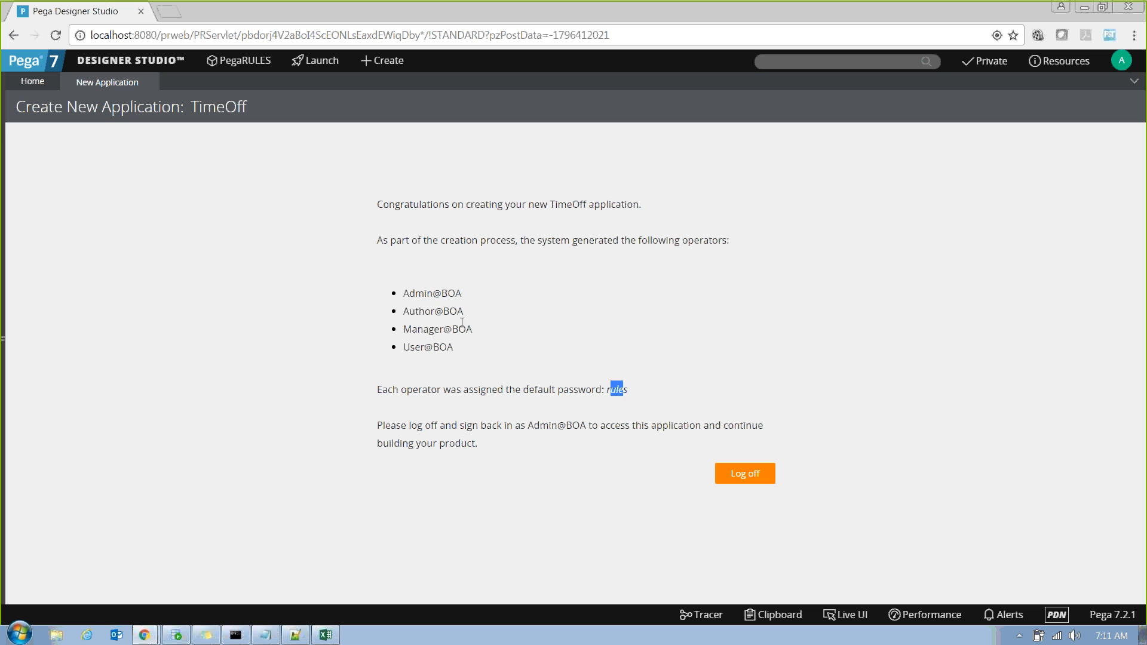
pyautogui.moveTo(411, 294); pyautogui.dragTo(521, 322)
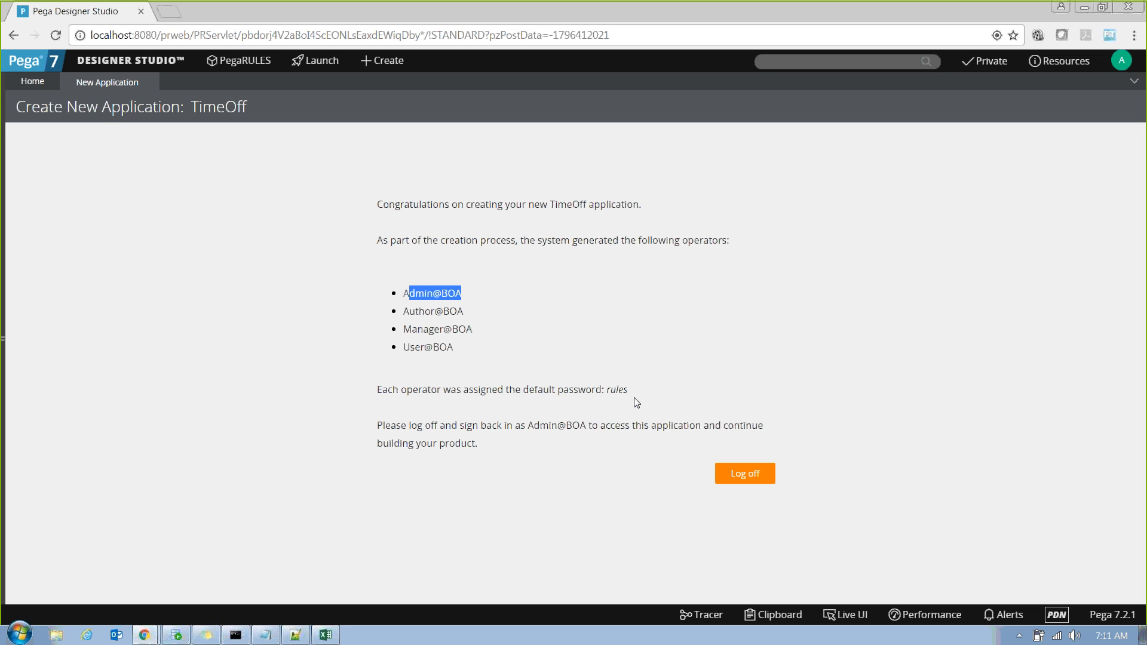
pyautogui.doubleClick(617, 389)
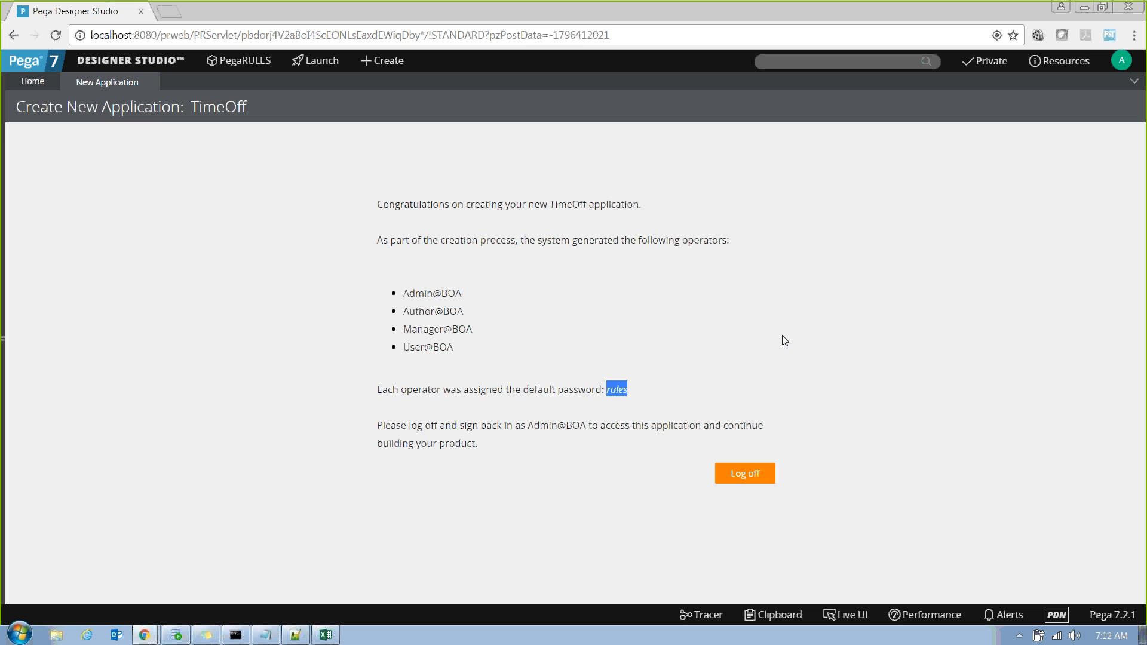
pyautogui.moveTo(404, 293); pyautogui.dragTo(499, 305)
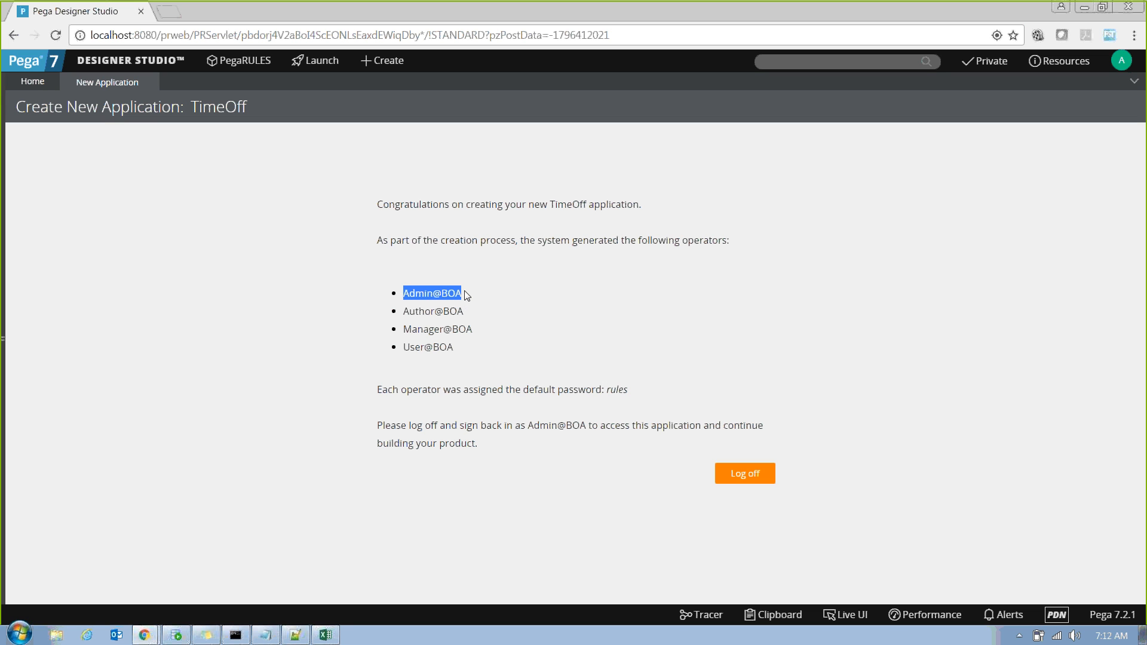
pyautogui.click(467, 297)
pyautogui.moveTo(464, 295); pyautogui.dragTo(409, 293)
pyautogui.click(583, 292)
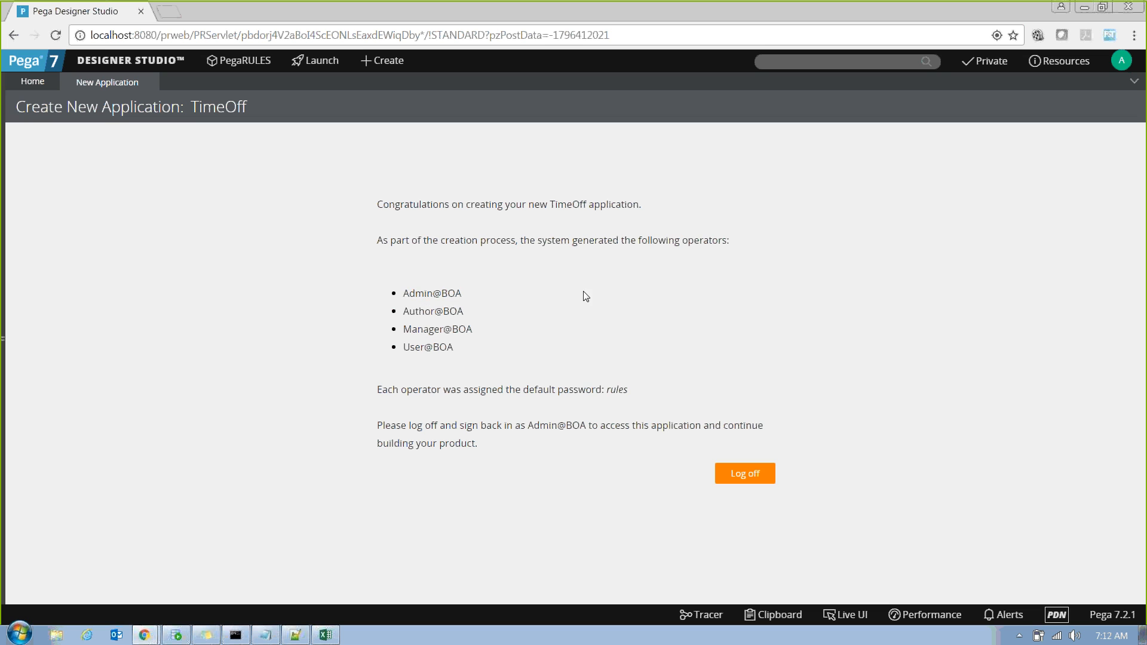
pyautogui.moveTo(634, 389); pyautogui.dragTo(551, 388)
# Log off and replace the login user name with the generated BOA administrator operator ID
pyautogui.click(746, 473)
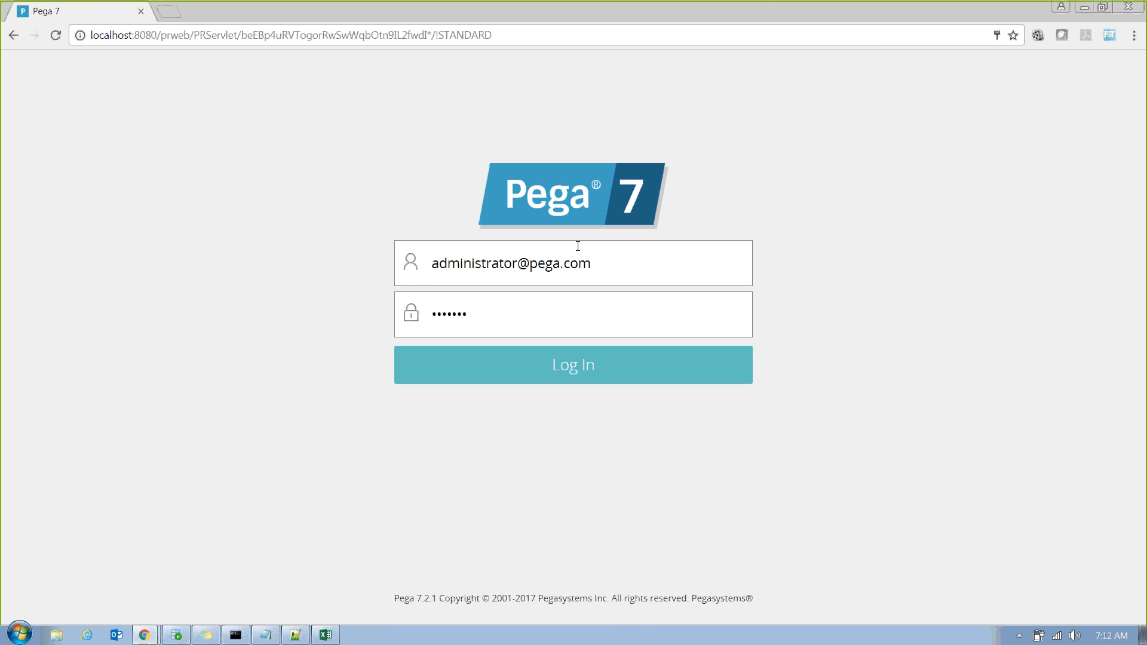
pyautogui.click(611, 263)
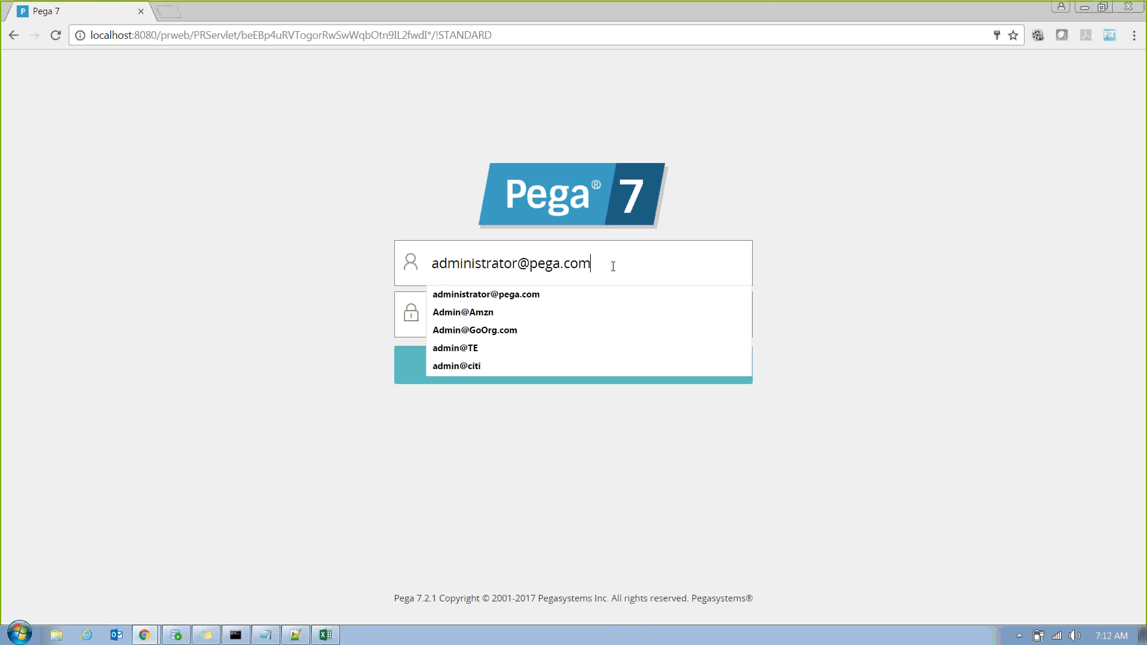
pyautogui.press('BackSpace')
pyautogui.press('BackSpace')
pyautogui.press('BackSpace')
pyautogui.press('BackSpace')
pyautogui.press('BackSpace')
pyautogui.press('BackSpace')
pyautogui.press('BackSpace')
pyautogui.press('BackSpace')
pyautogui.press('BackSpace')
pyautogui.press('BackSpace')
pyautogui.press('BackSpace')
pyautogui.press('BackSpace')
pyautogui.press('BackSpace')
pyautogui.press('BackSpace')
pyautogui.press('BackSpace')
pyautogui.press('BackSpace')
pyautogui.press('BackSpace')
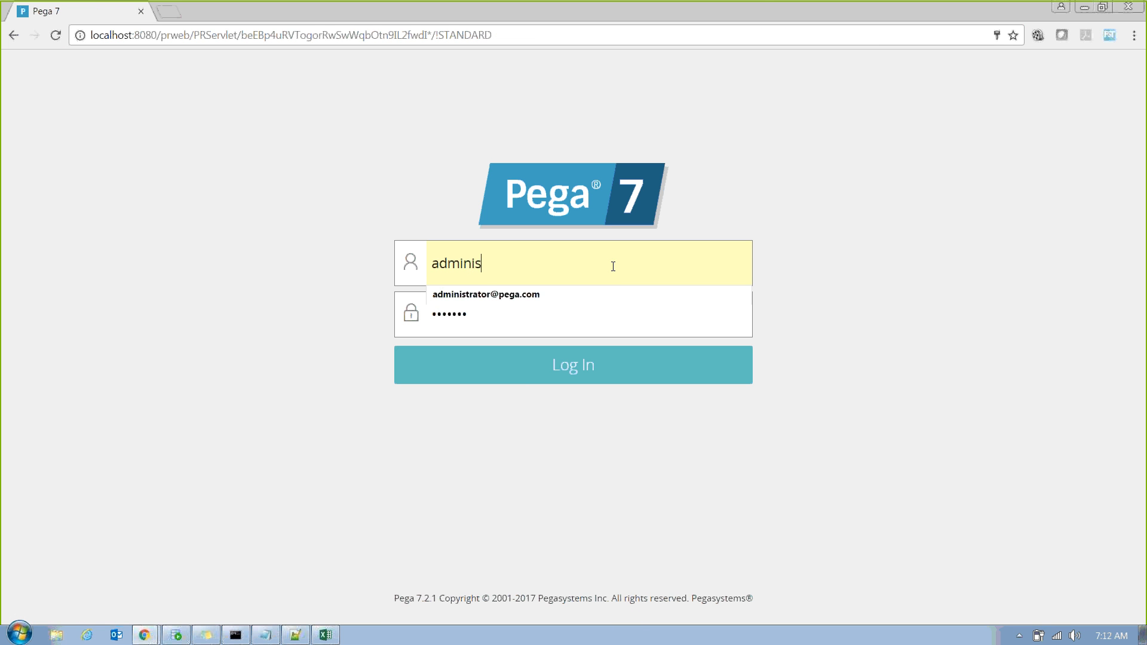
pyautogui.write('@BOA')
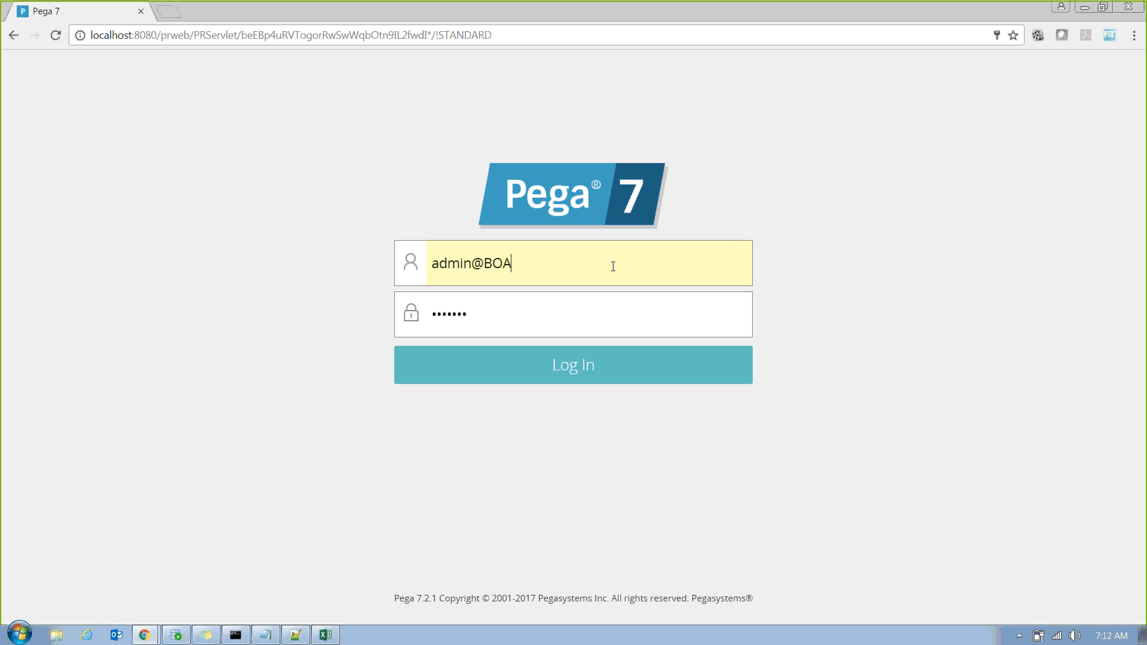
# Enter the operator's password, log in, and let the browser save the login
pyautogui.press('Tab')
pyautogui.press('BackSpace')
pyautogui.write('•')
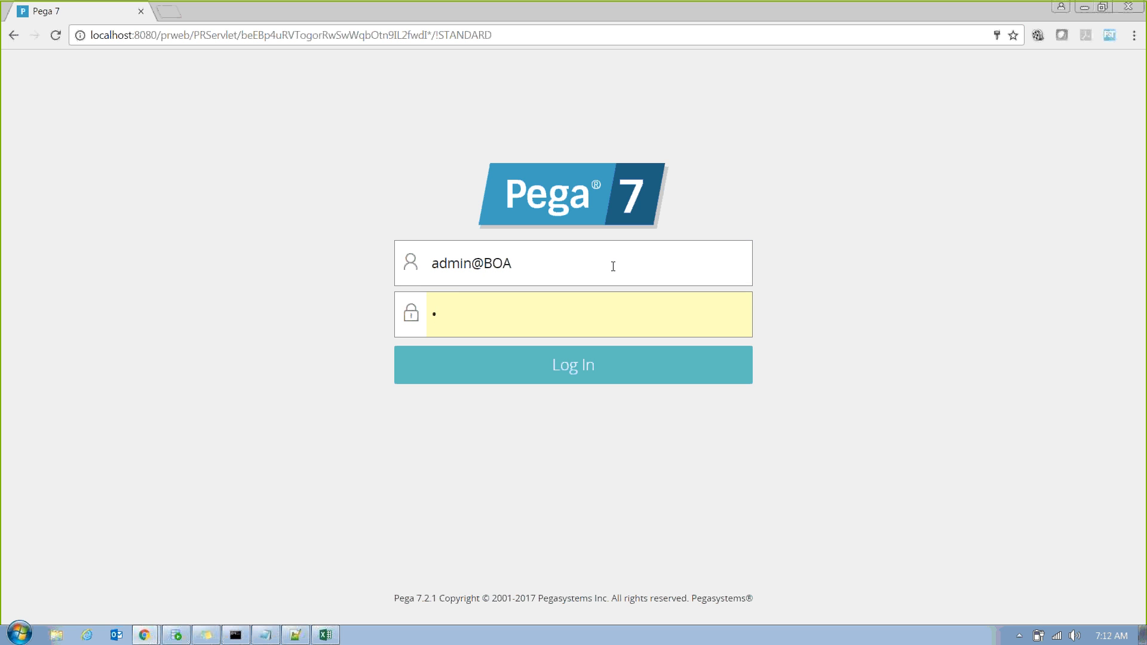
pyautogui.press('BackSpace')
pyautogui.write('•••••')
pyautogui.press('Return')
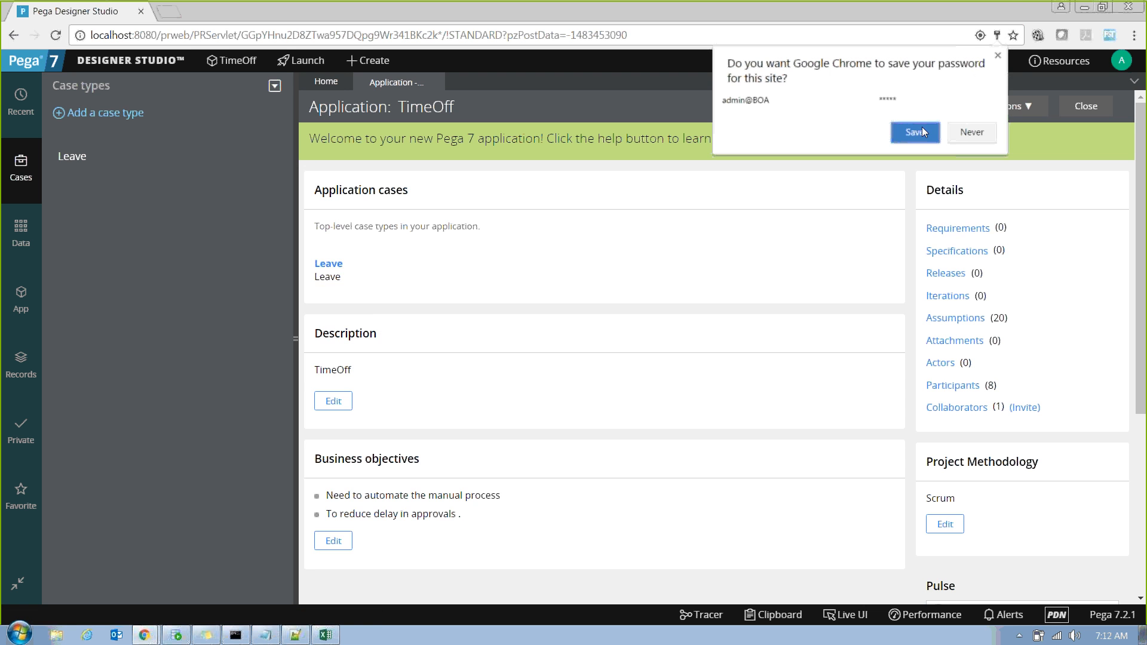
pyautogui.click(923, 128)
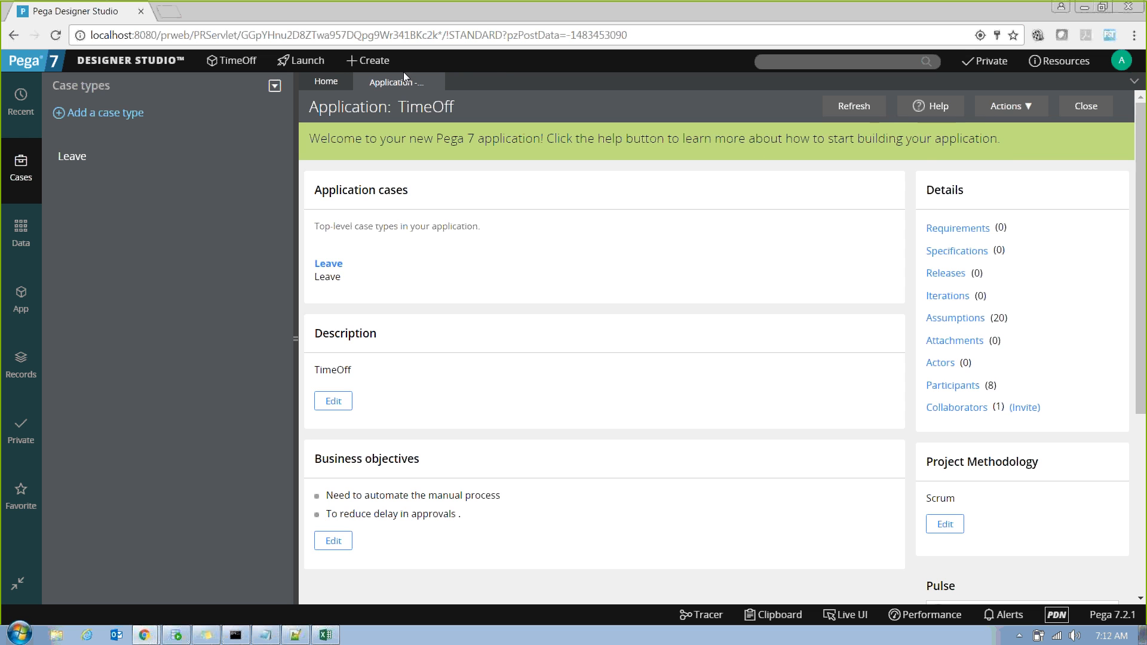
# Close the TimeOff application overview and open the operator record of the logged-in administrator
pyautogui.click(436, 82)
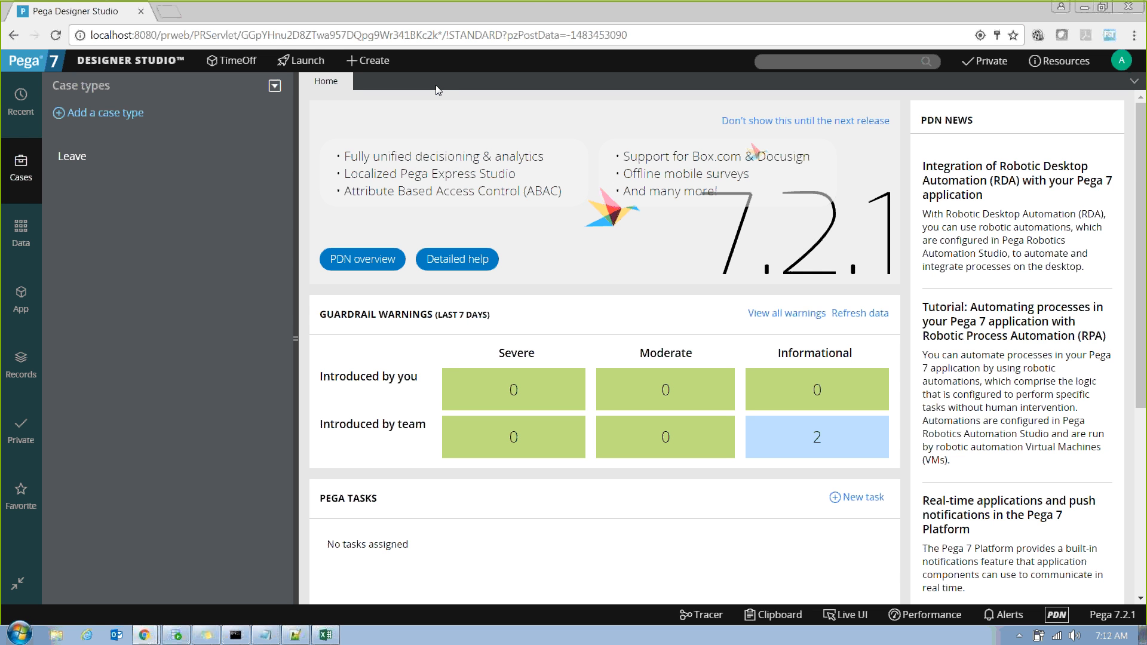
pyautogui.hotkey('alt', 'Tab')
pyautogui.click(1124, 62)
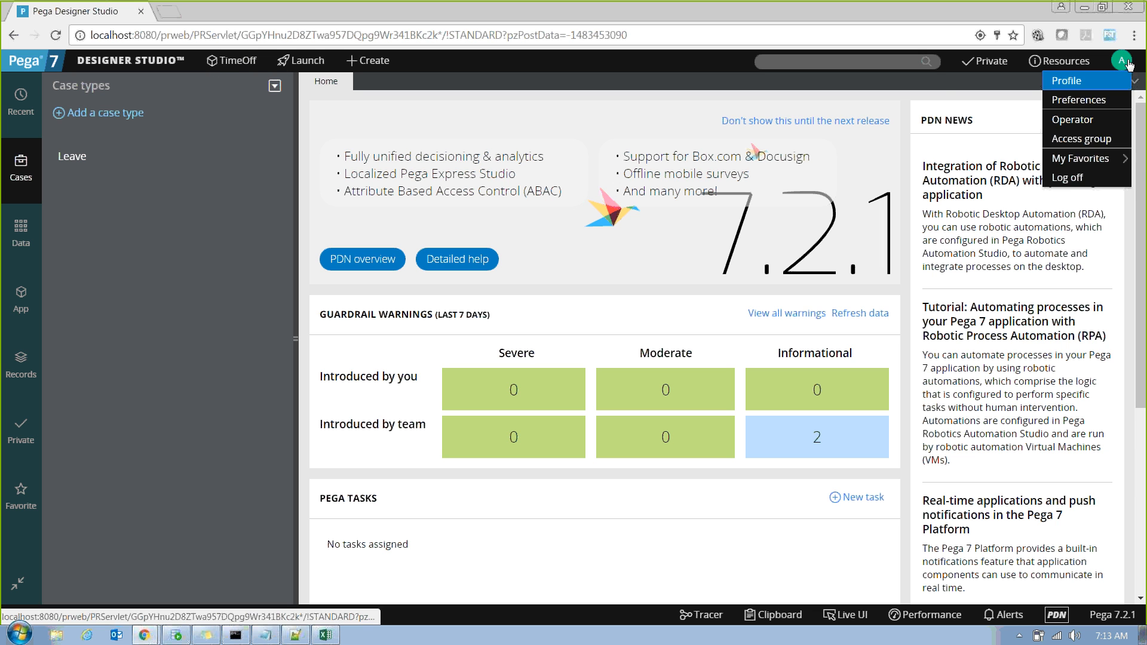
pyautogui.click(1082, 123)
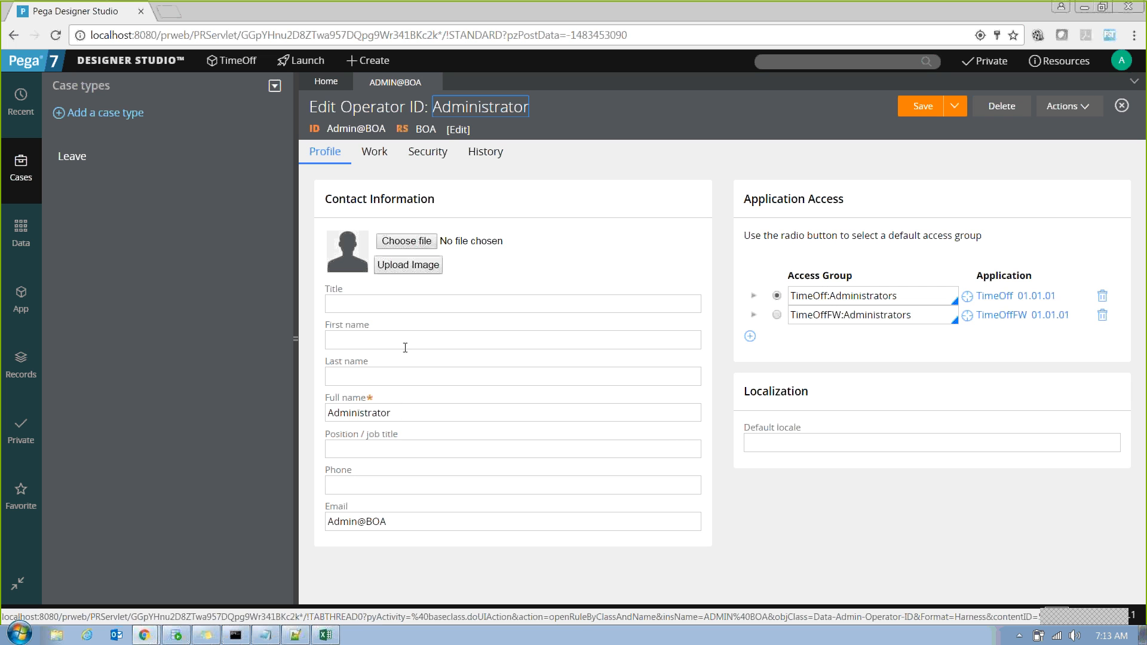
# Replace the operator's full name in the contact information with a person's name
pyautogui.click(388, 342)
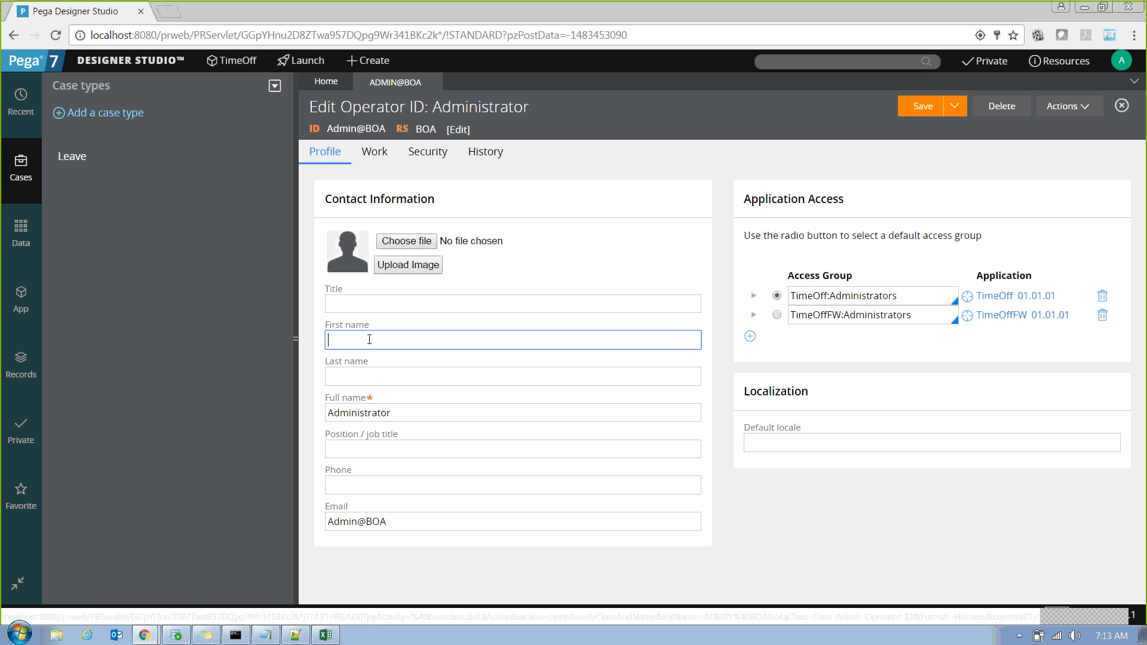
pyautogui.doubleClick(404, 411)
pyautogui.press('BackSpace')
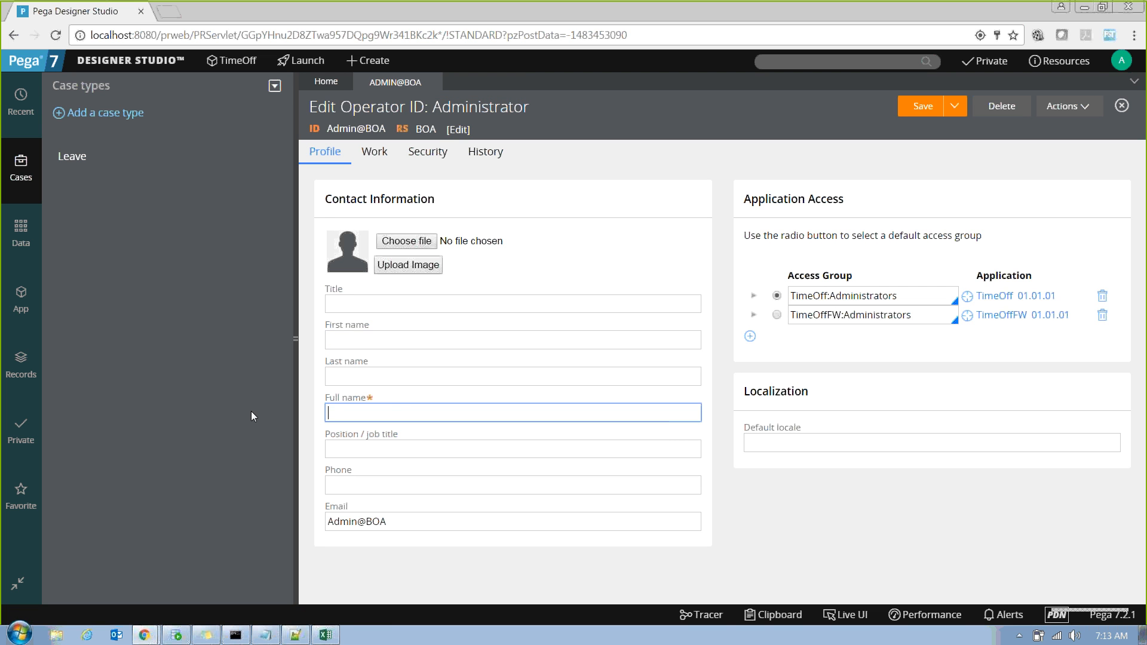
pyautogui.write('Nikhila')
pyautogui.press('Tab')
pyautogui.press('Tab')
pyautogui.press('Tab')
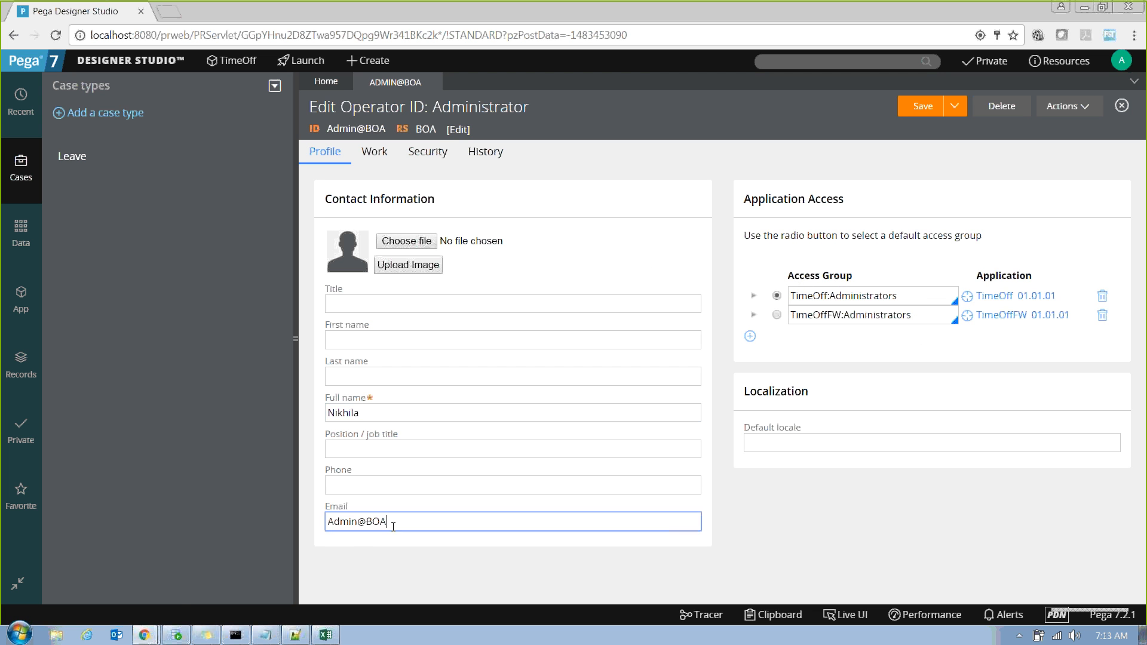
# Review the operator's work routing, security settings and profile, then close the operator record without saving
pyautogui.click(375, 154)
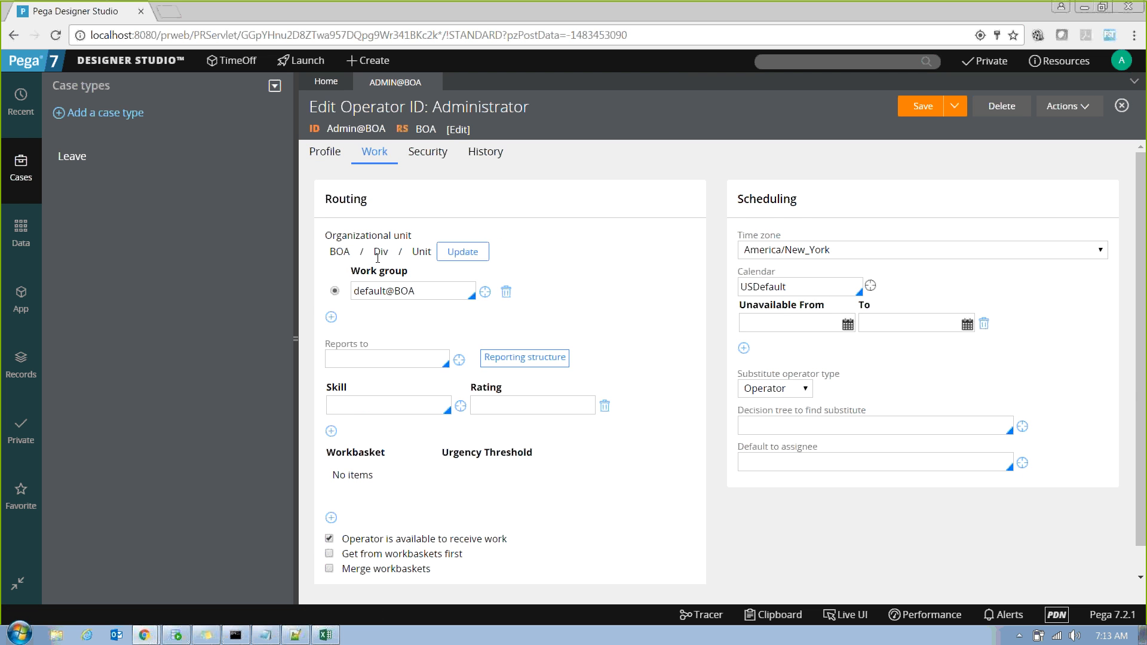
pyautogui.moveTo(431, 290); pyautogui.dragTo(354, 305)
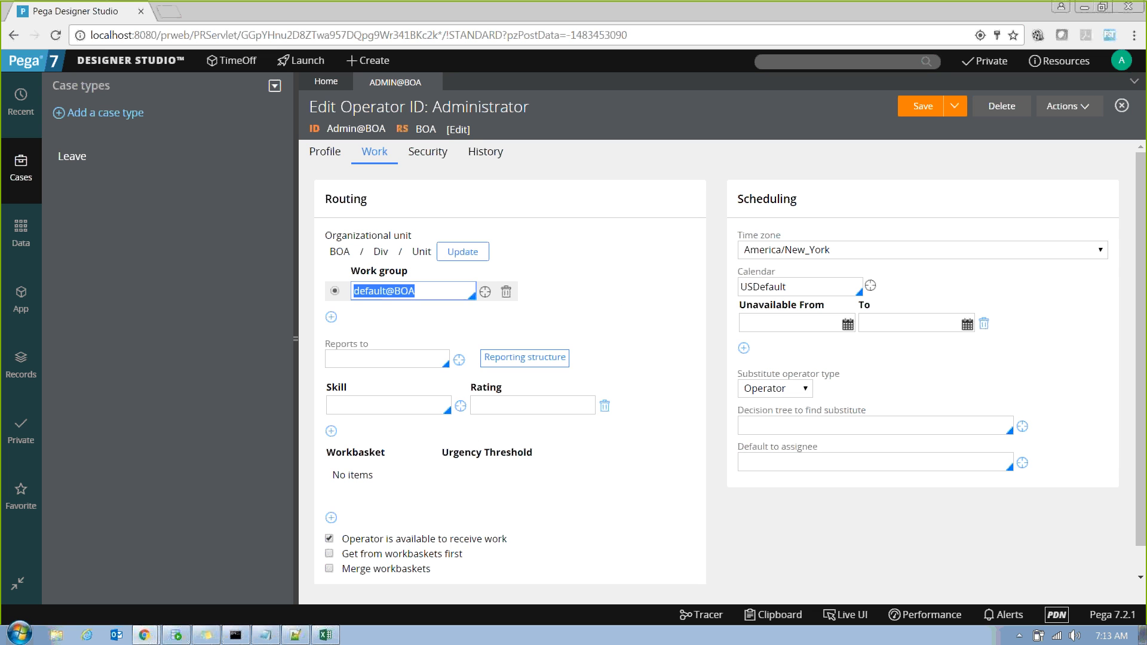
pyautogui.click(443, 154)
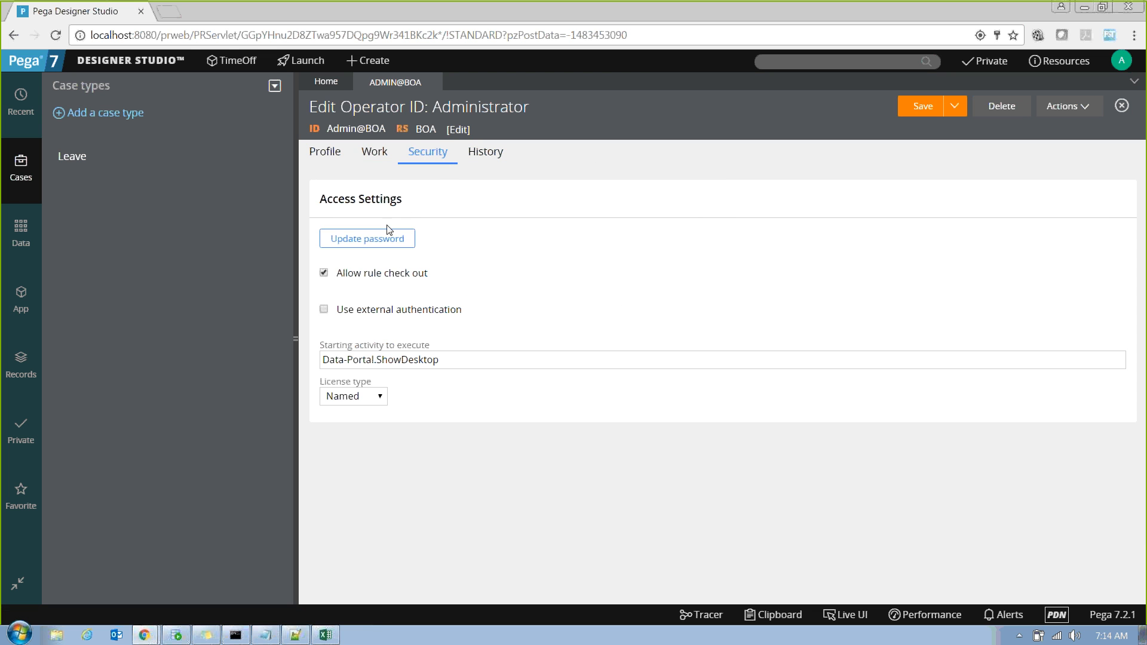
pyautogui.click(325, 151)
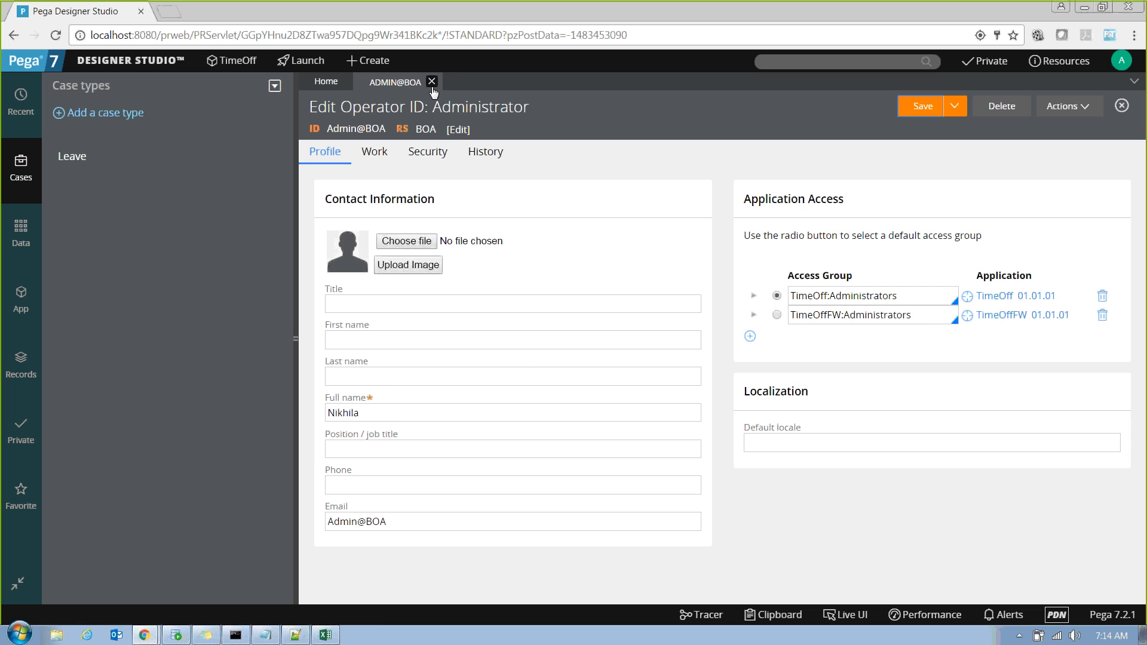
pyautogui.click(435, 84)
# Open the TimeOff application definition and go through its four application rulesets
pyautogui.click(233, 60)
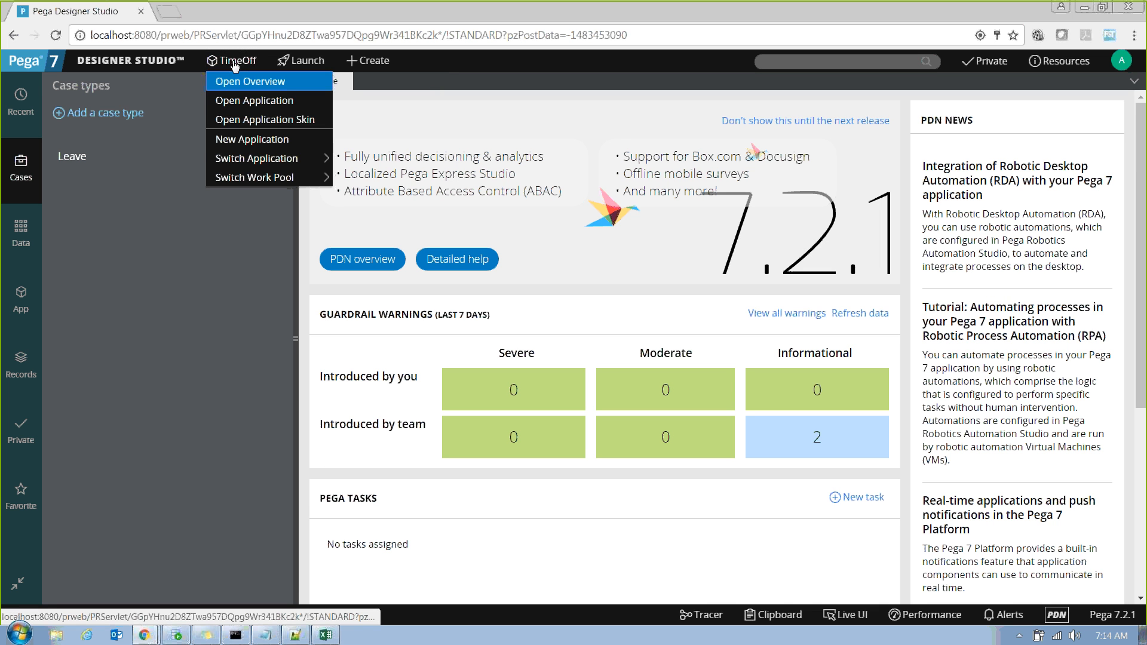
pyautogui.click(231, 103)
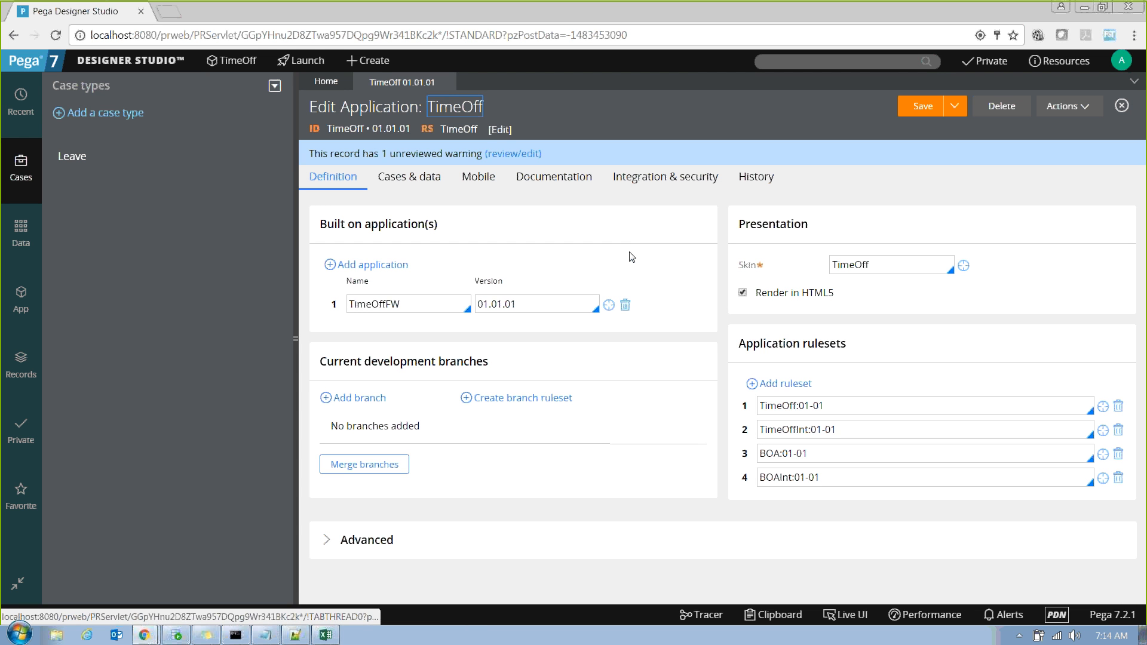
pyautogui.moveTo(846, 407); pyautogui.dragTo(757, 411)
pyautogui.press('Tab')
pyautogui.press('Tab')
pyautogui.press('Tab')
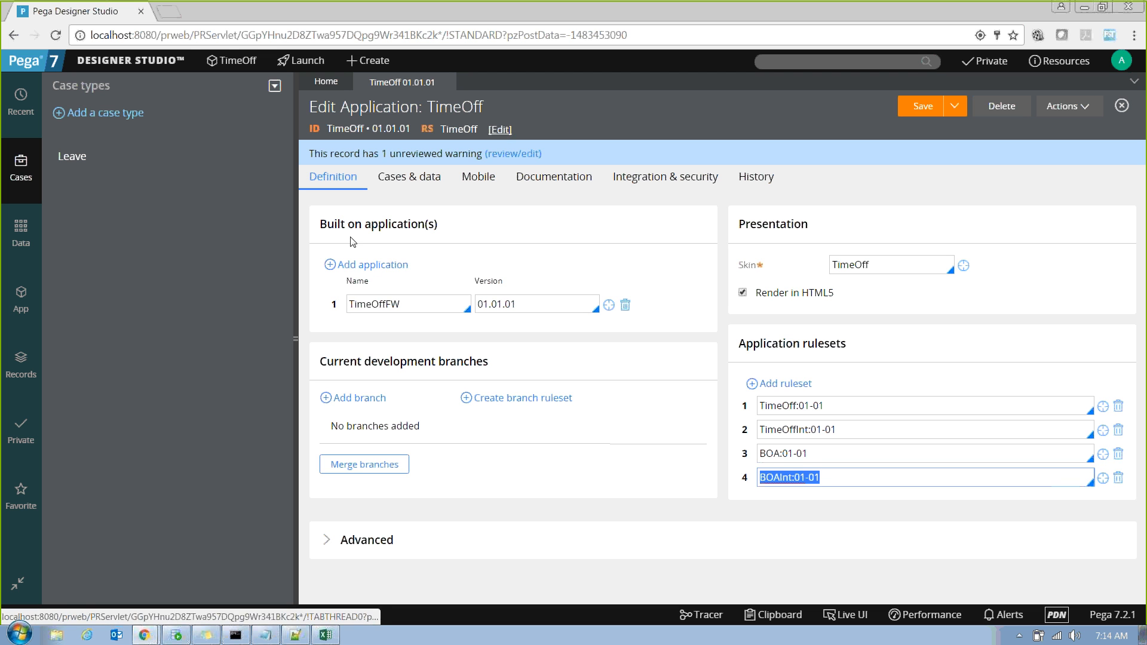
# Check the built-on application of TimeOff and open the TimeOffFW application record
pyautogui.moveTo(323, 228); pyautogui.dragTo(438, 225)
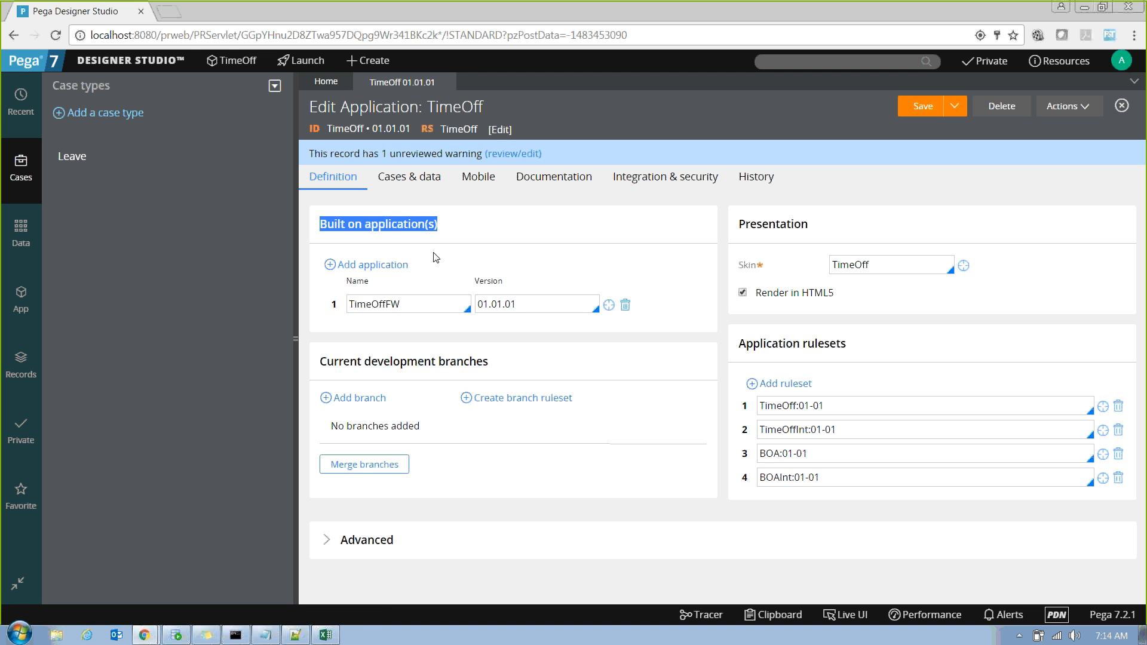
pyautogui.click(417, 306)
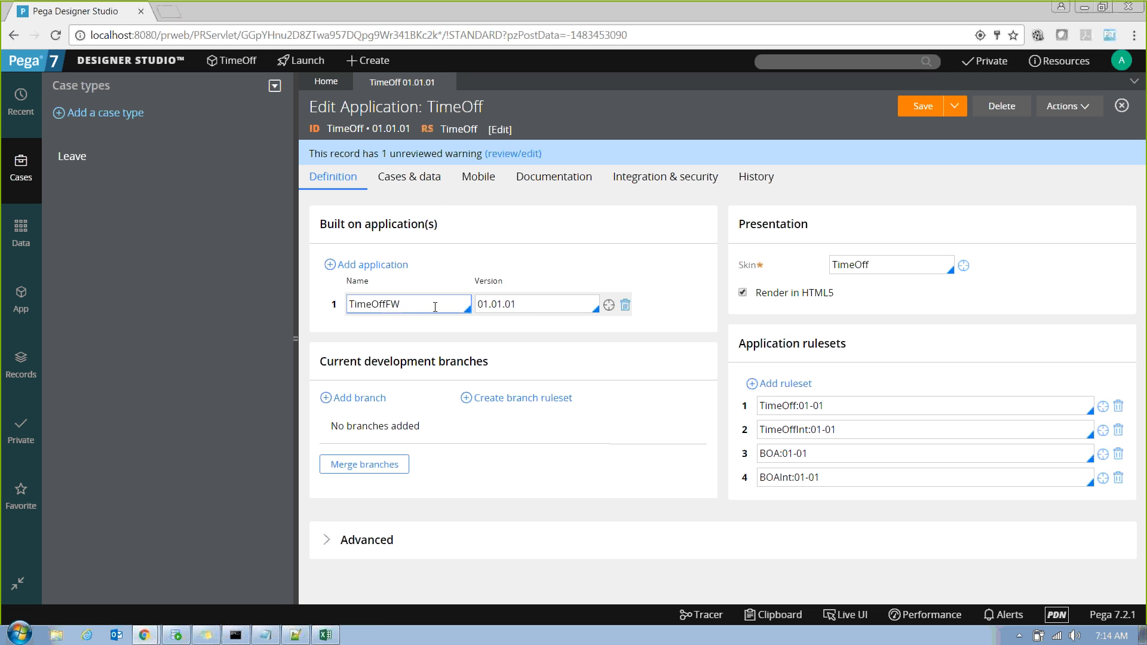
pyautogui.moveTo(430, 305); pyautogui.dragTo(316, 317)
pyautogui.click(609, 306)
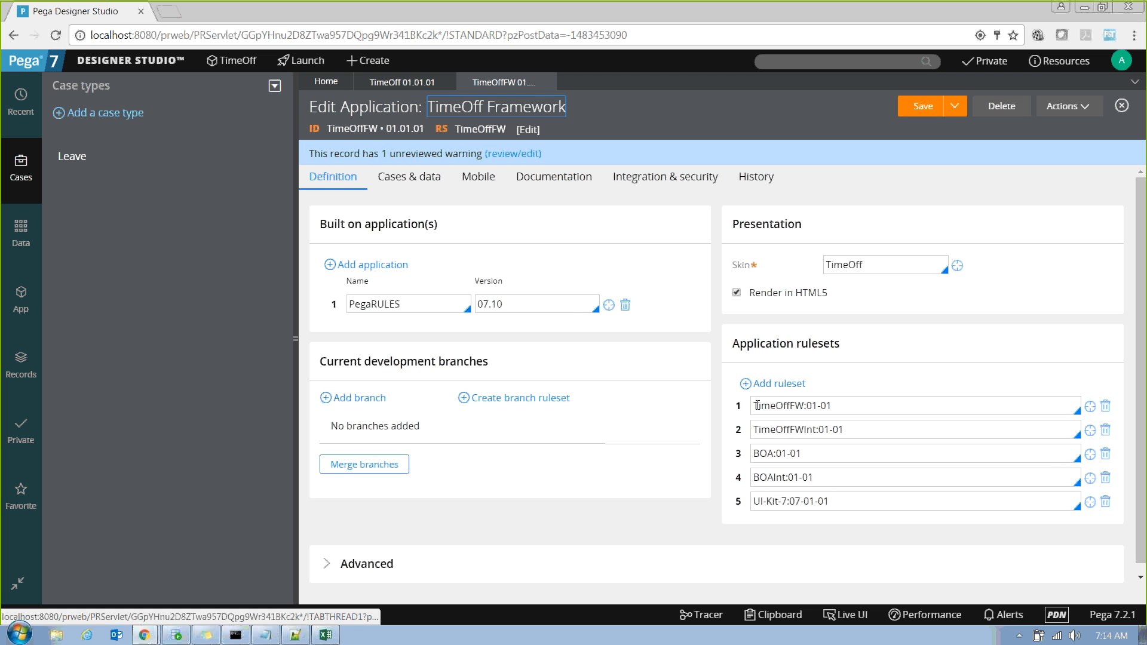
# Review the TimeOffFW application's rulesets and built-on application, then return to TimeOff and close the framework record
pyautogui.moveTo(867, 402); pyautogui.dragTo(711, 415)
pyautogui.moveTo(851, 430); pyautogui.dragTo(662, 445)
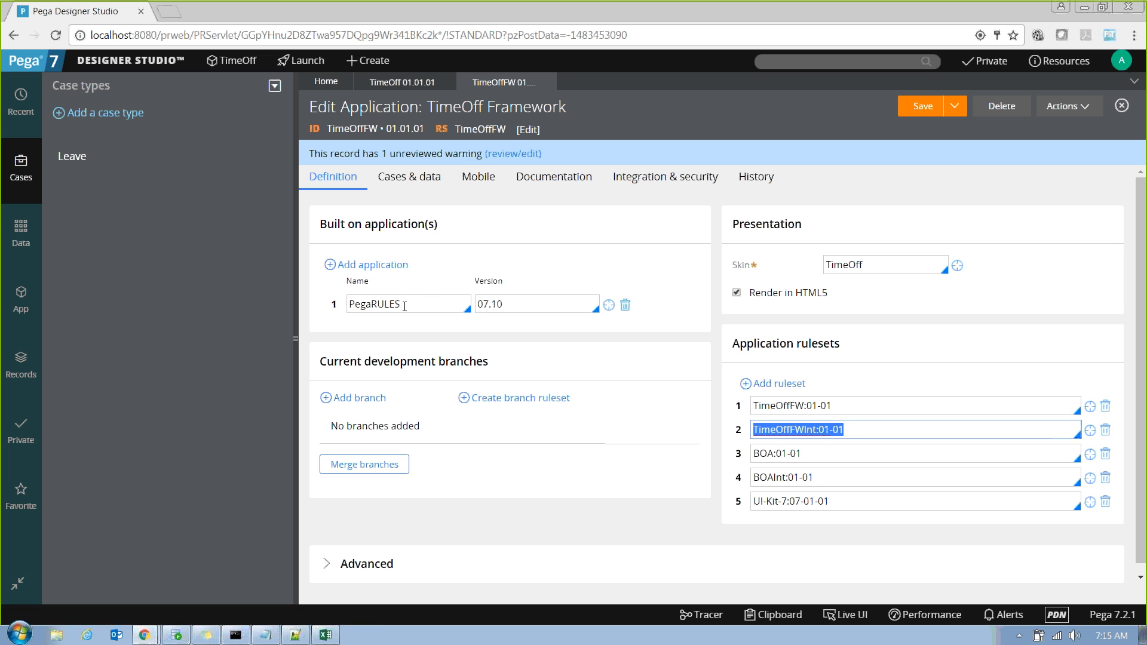
pyautogui.moveTo(412, 305); pyautogui.dragTo(330, 307)
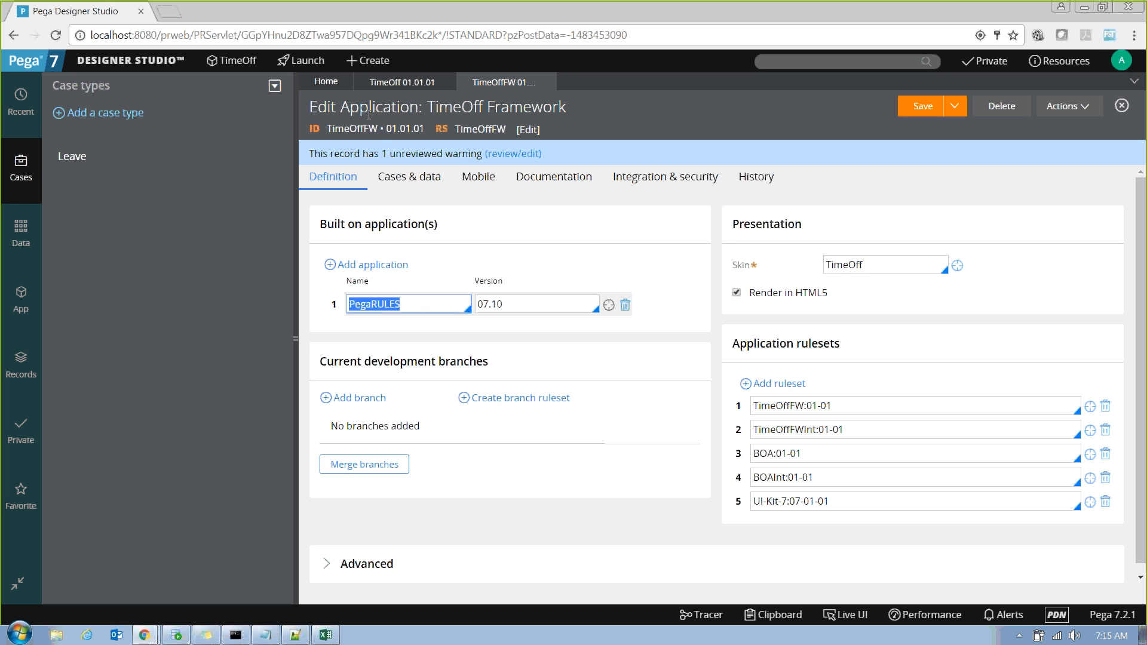
pyautogui.click(396, 83)
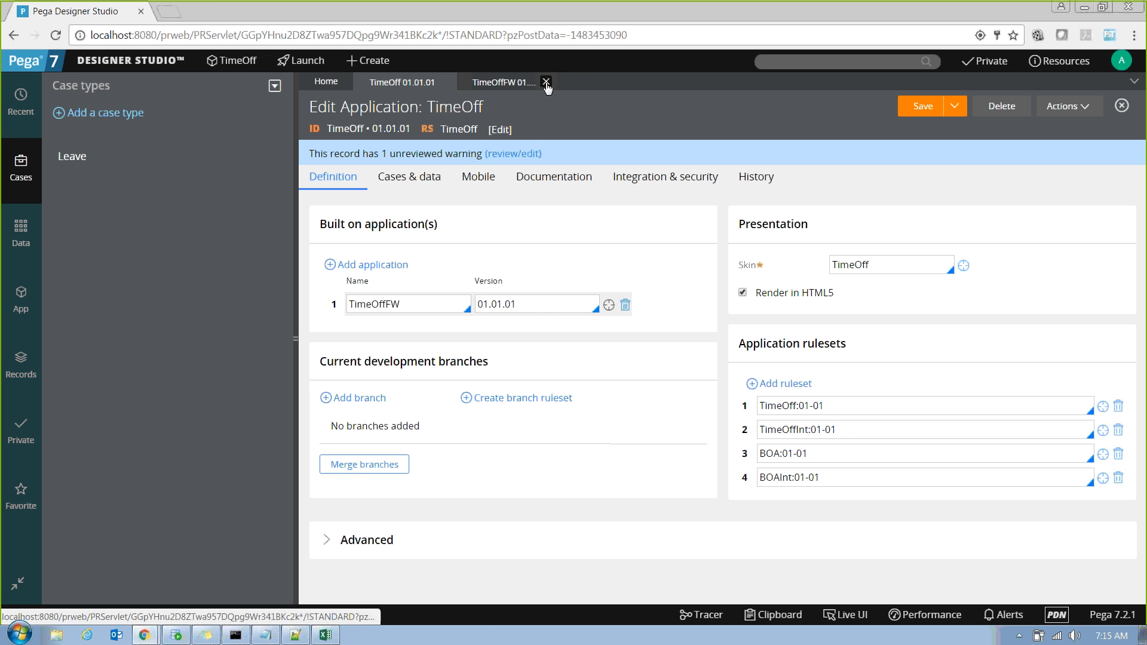
pyautogui.click(546, 82)
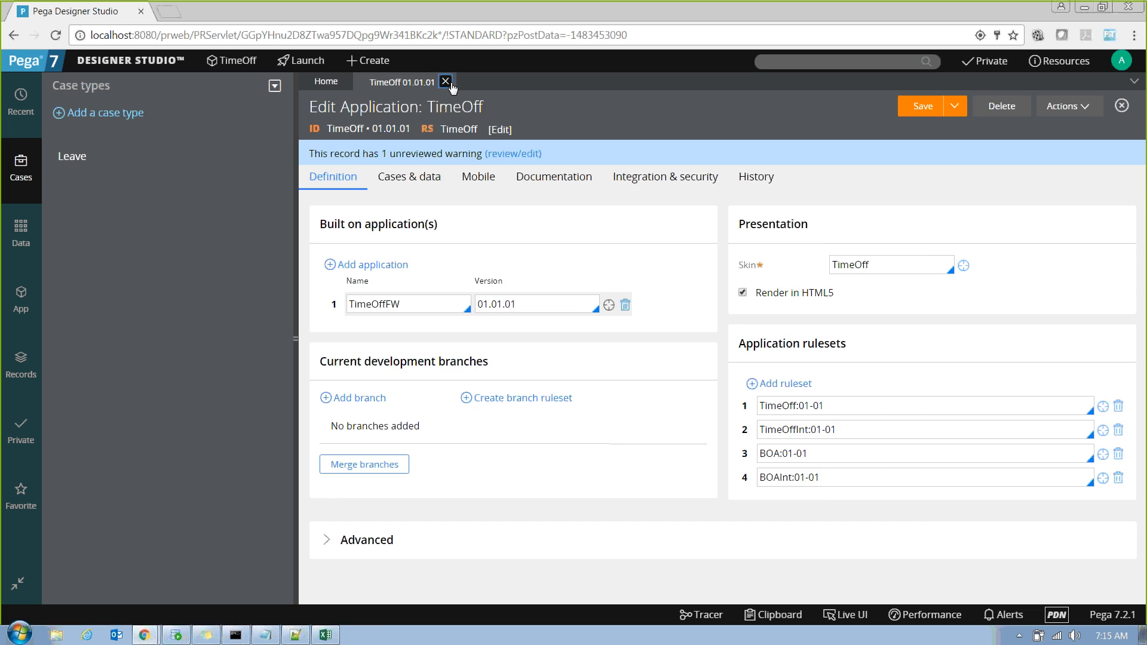
# Close the TimeOff application record, reopen the current operator's record to check its access groups, and close it
pyautogui.click(451, 85)
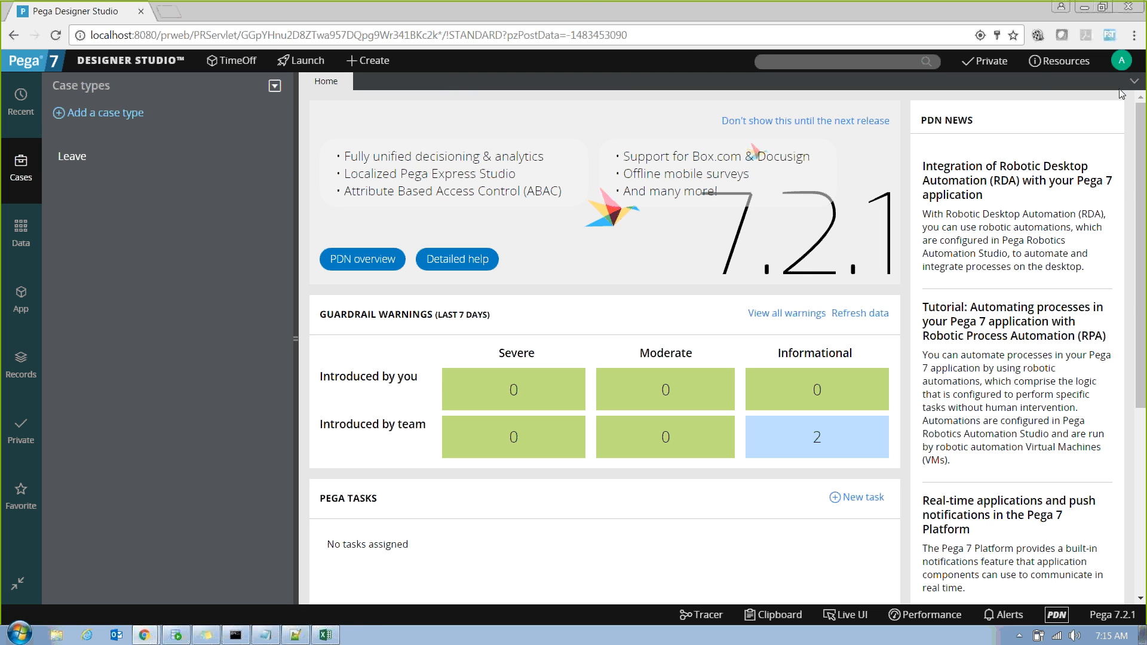
pyautogui.click(1121, 60)
pyautogui.click(1071, 118)
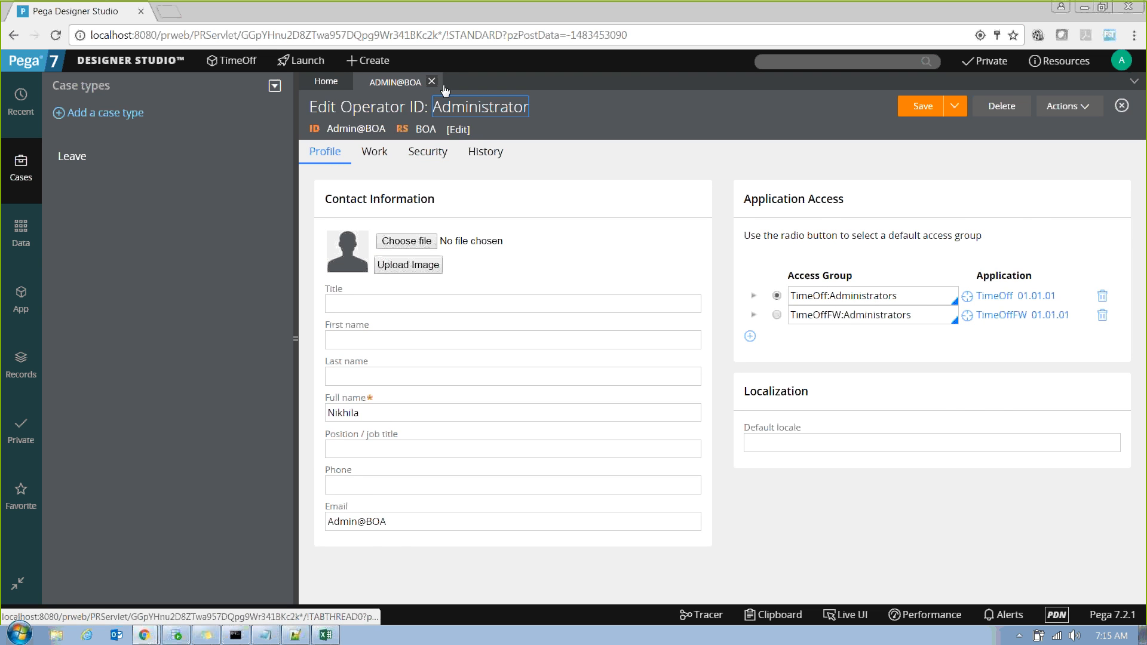
pyautogui.click(432, 81)
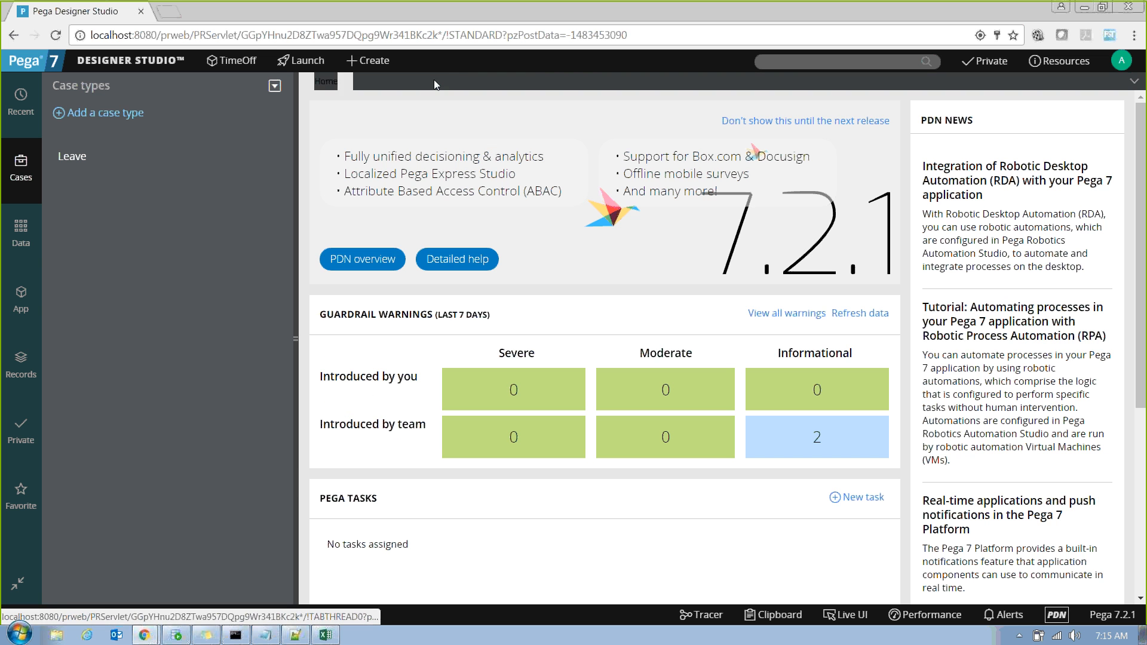
# List the Operator ID instances in the Organization records, check them by update date, and close the list
pyautogui.click(20, 358)
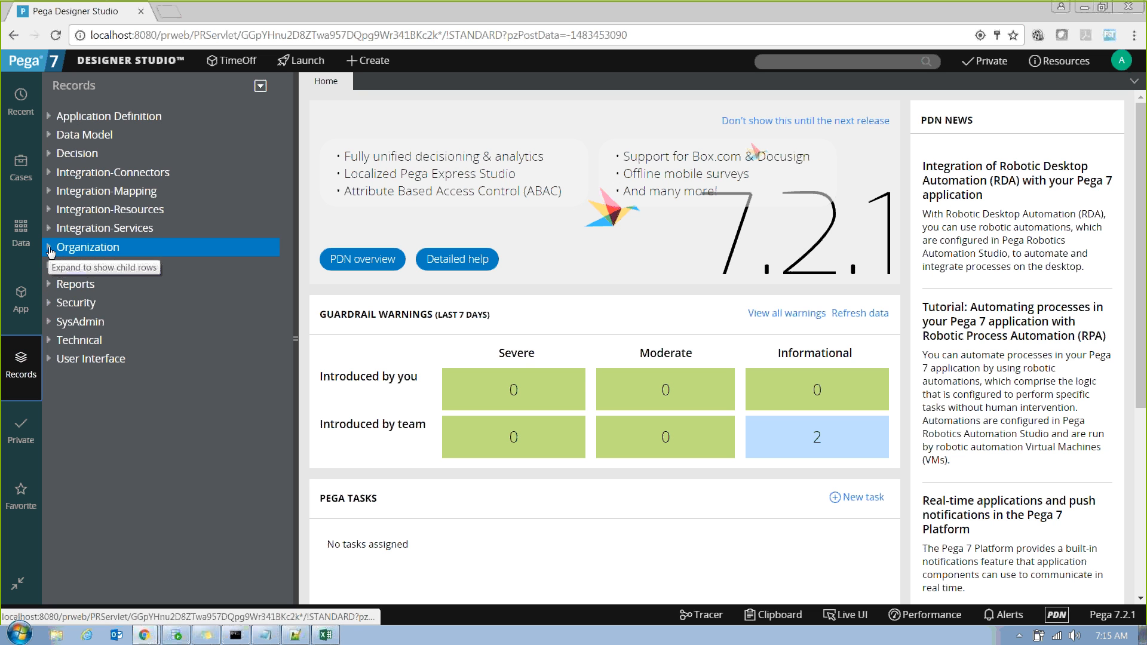
pyautogui.click(49, 247)
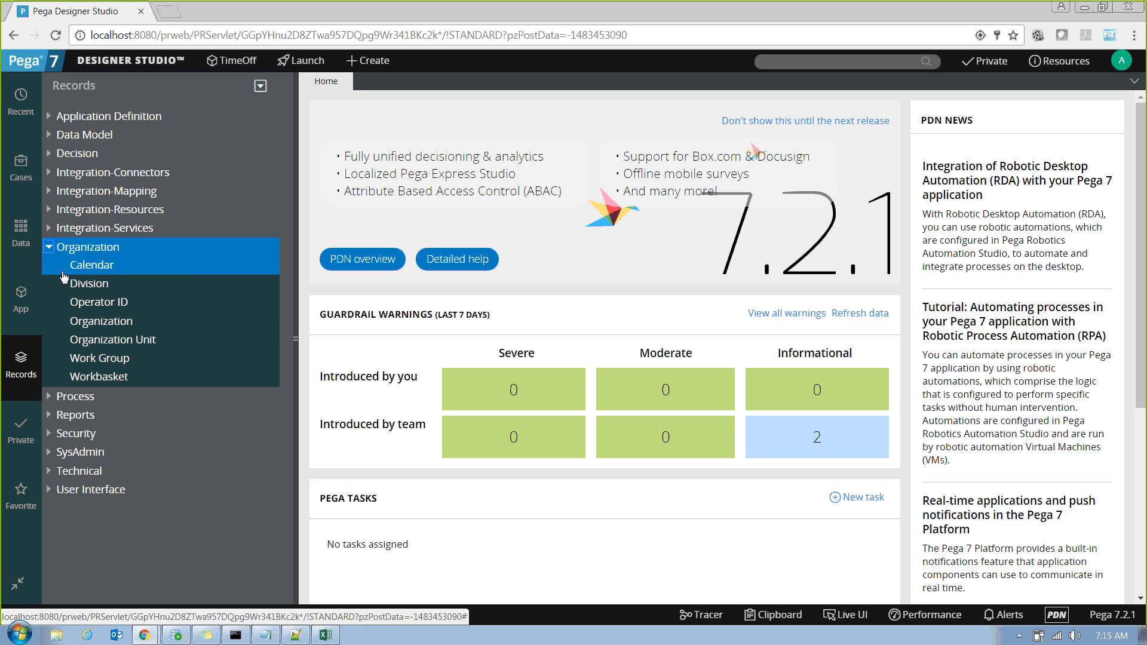
pyautogui.click(88, 304)
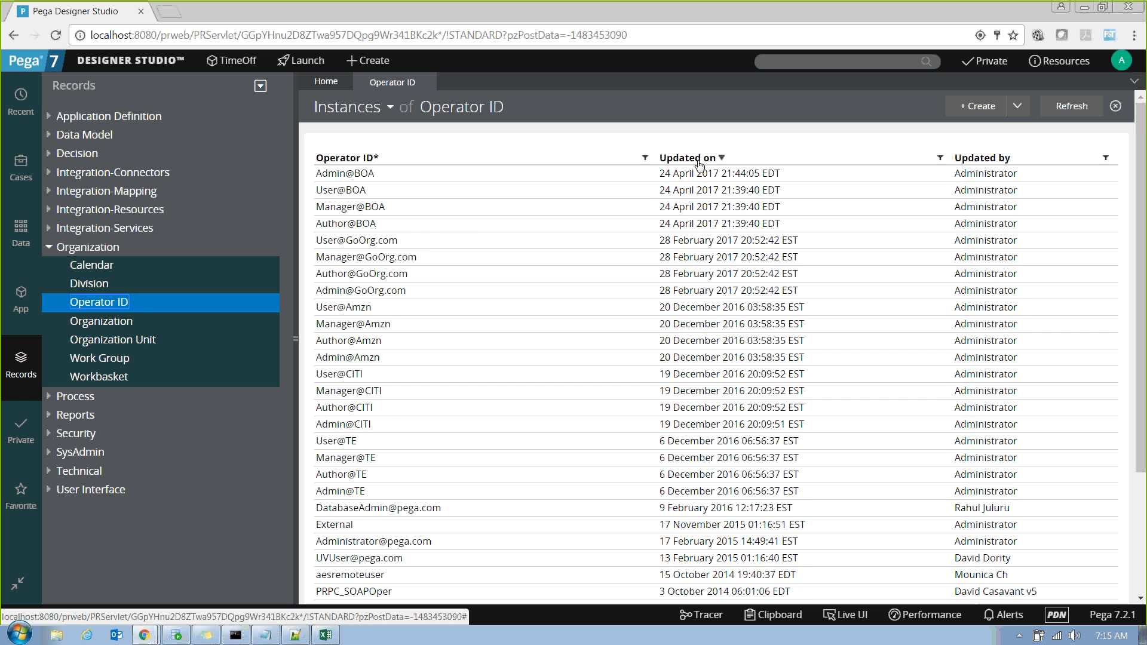
pyautogui.click(699, 163)
pyautogui.click(695, 162)
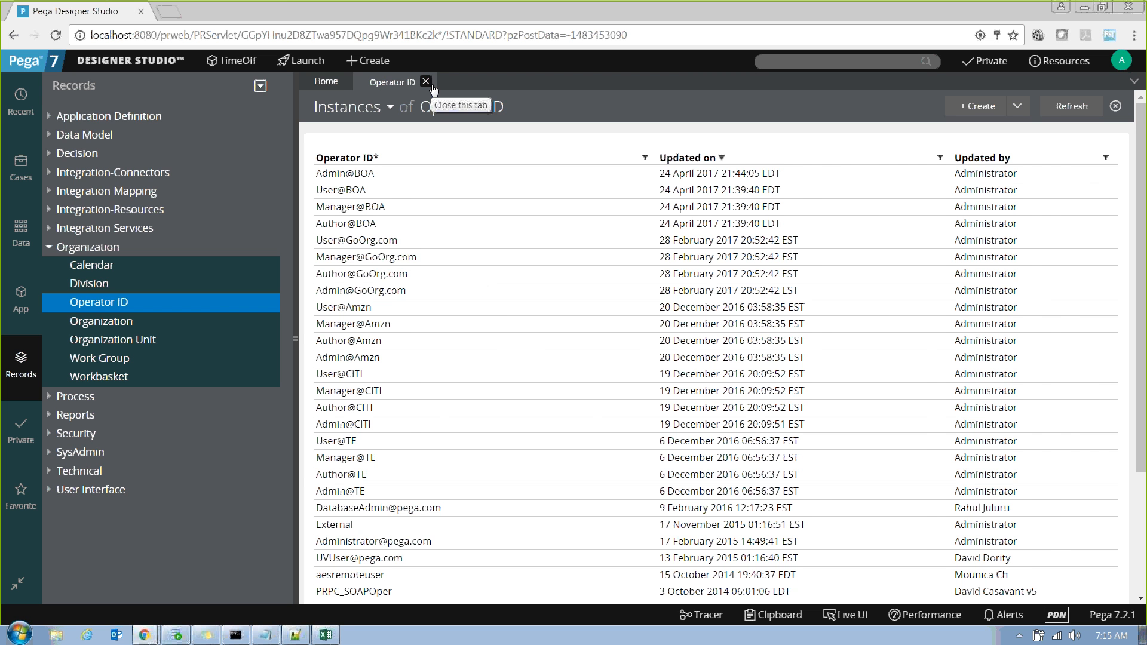
pyautogui.click(426, 82)
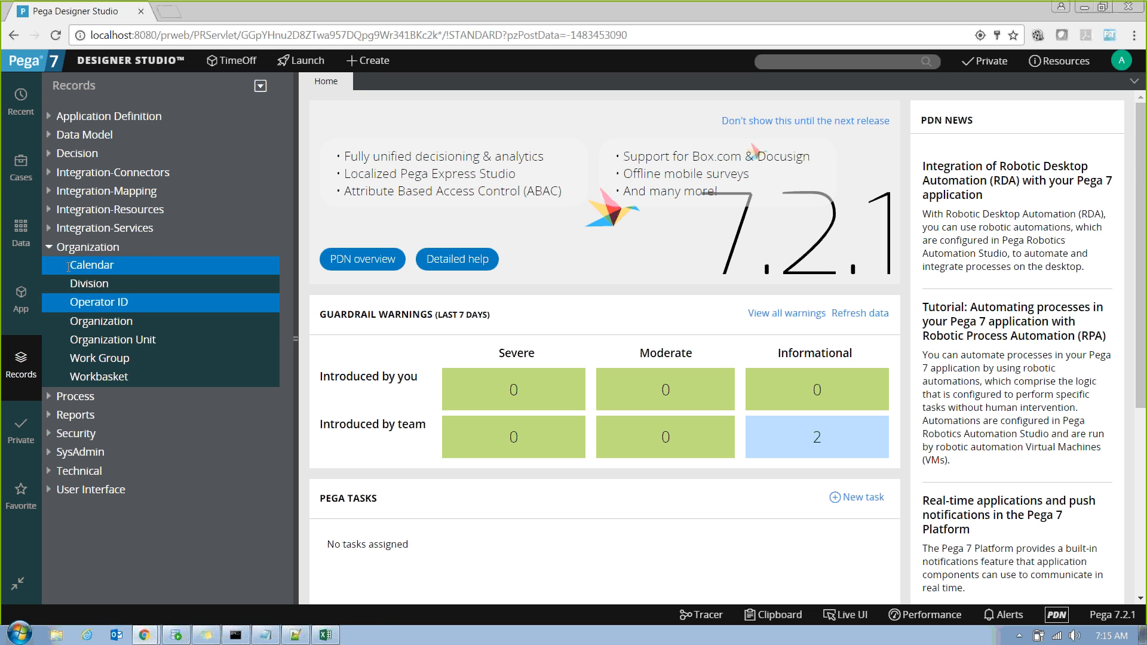
pyautogui.click(53, 250)
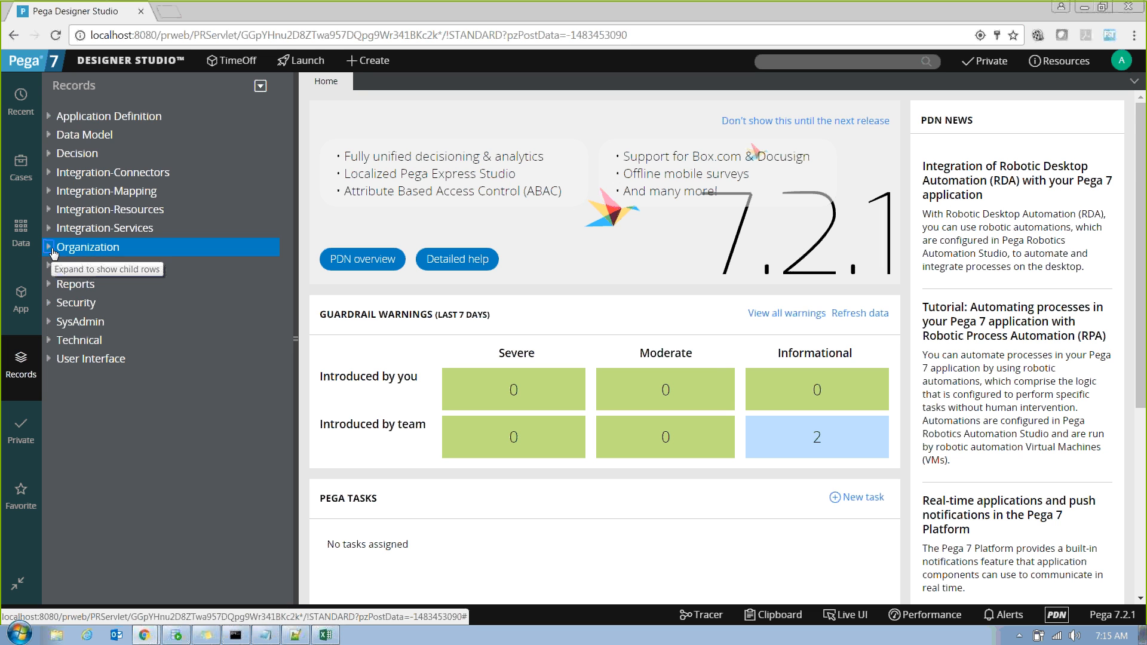
# List the Access Group instances in the Security records to review the TimeOff and TimeOffFW groups, and close the list
pyautogui.click(49, 307)
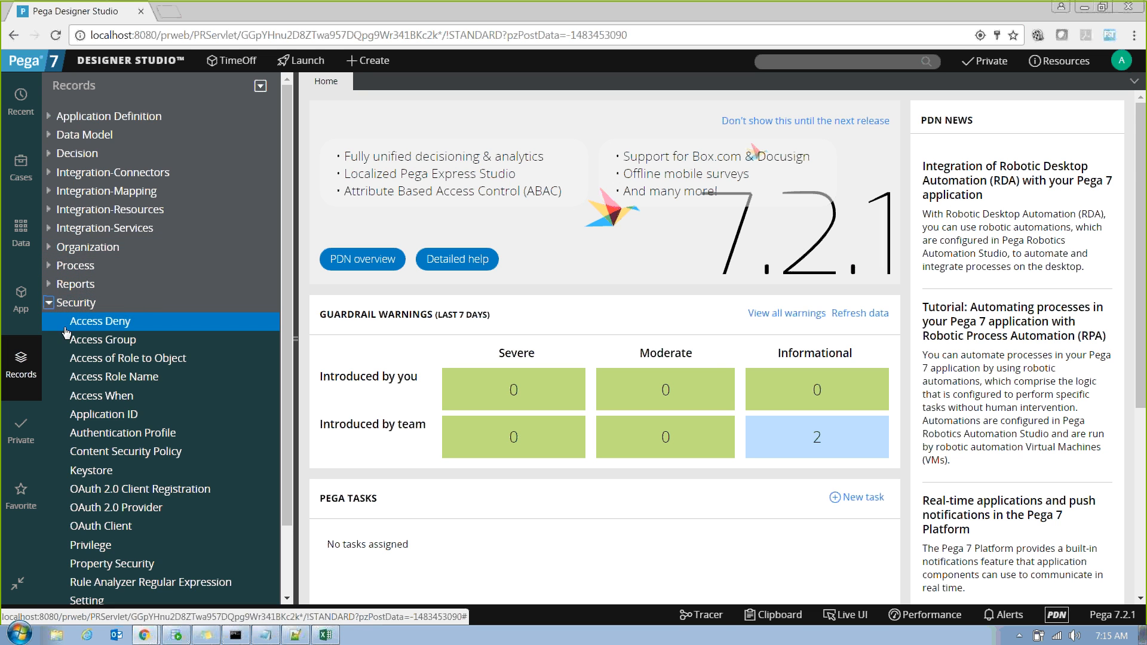
pyautogui.click(86, 341)
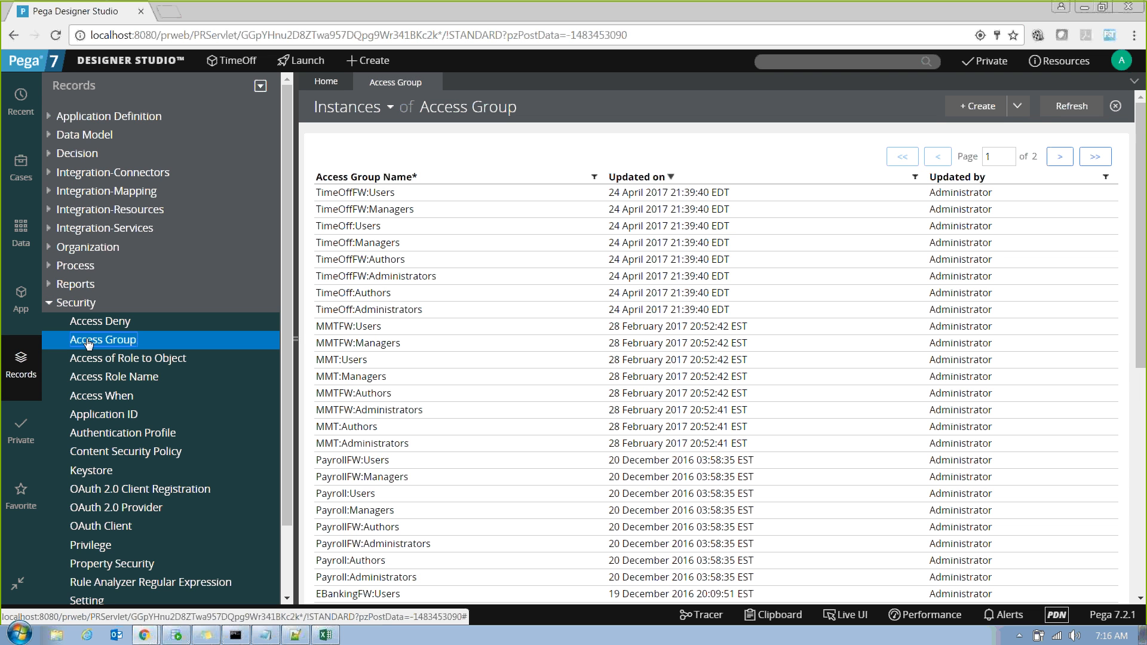
pyautogui.click(431, 81)
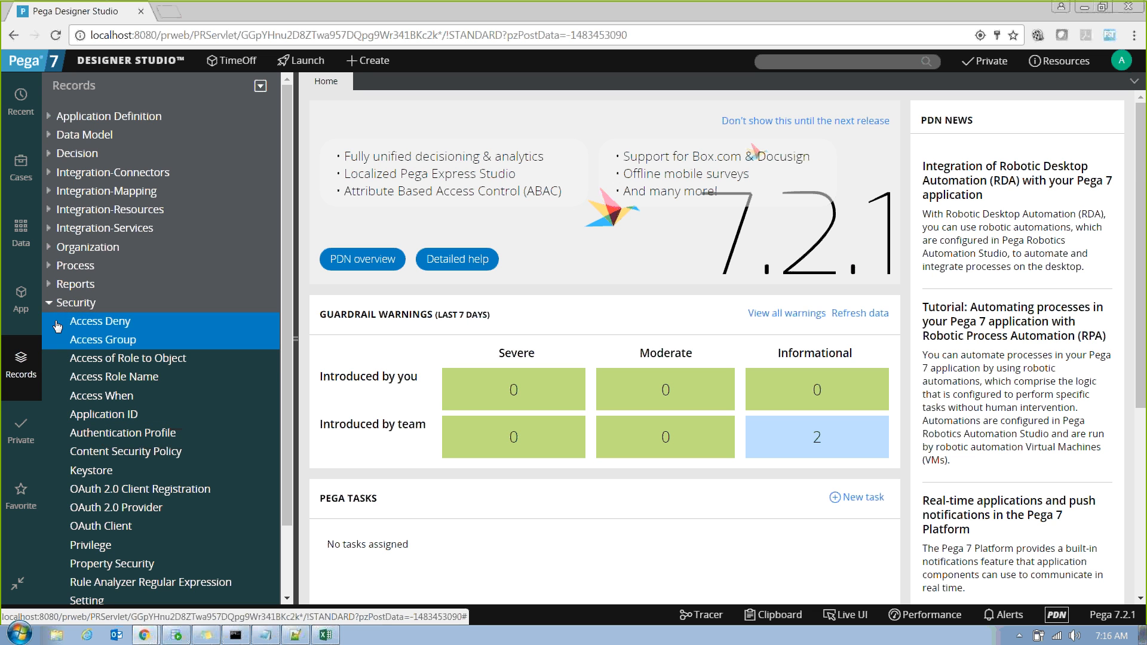
pyautogui.click(51, 303)
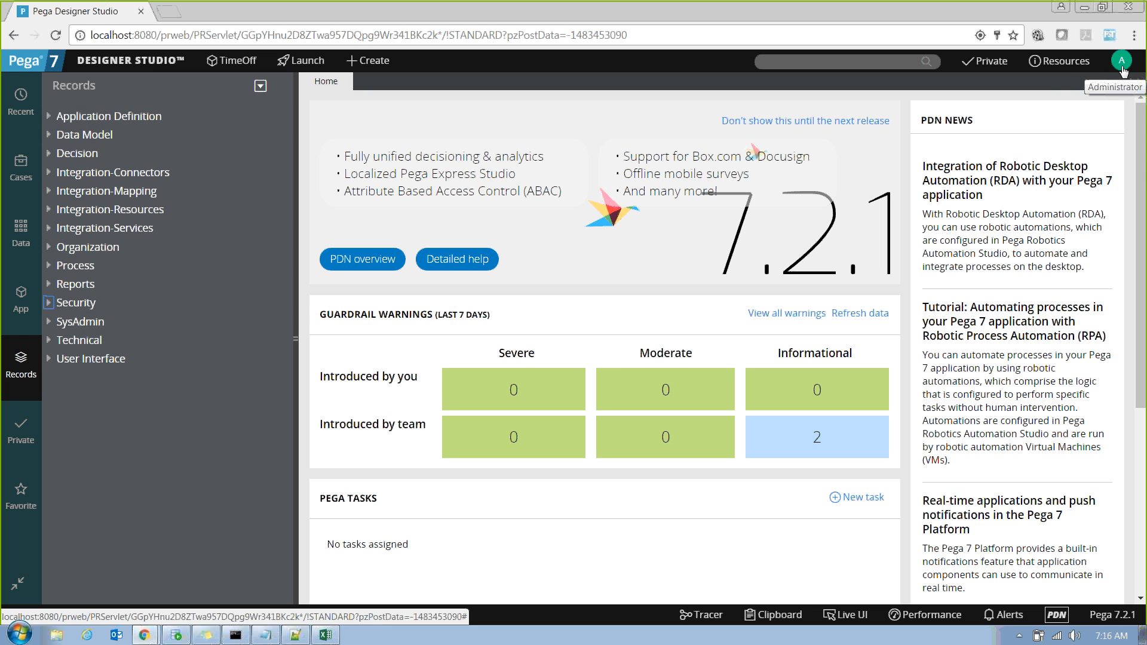
# Examine the BOA-TimeOff-Work class in the application explorer, including the Process and SysAdmin rules of its Leave class
pyautogui.click(21, 299)
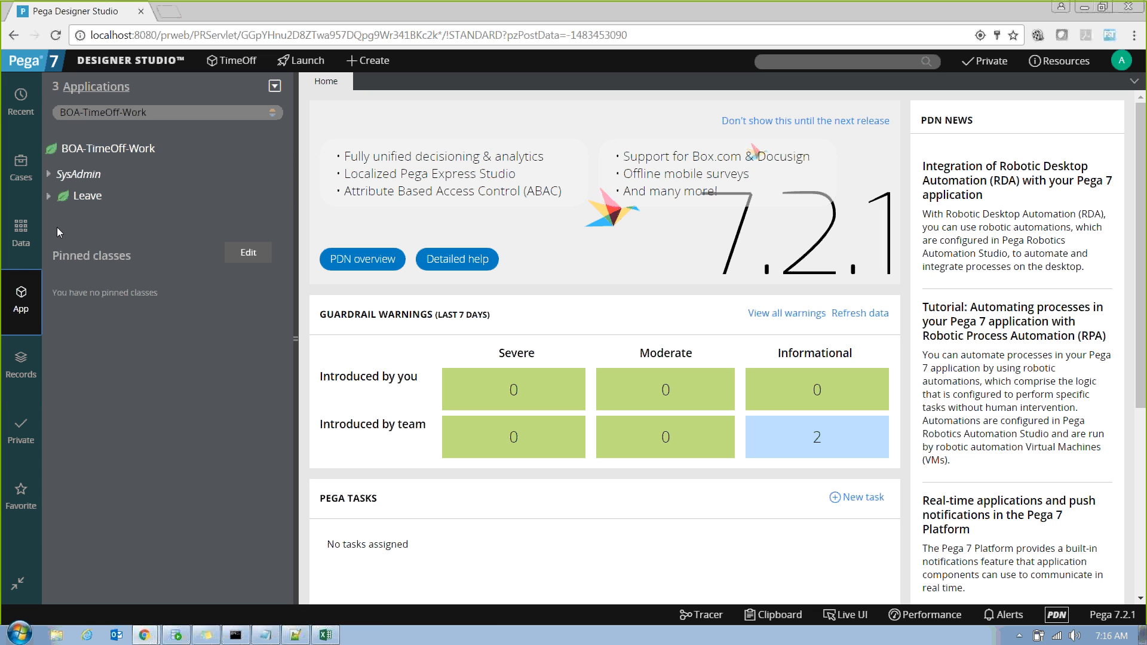
pyautogui.click(31, 339)
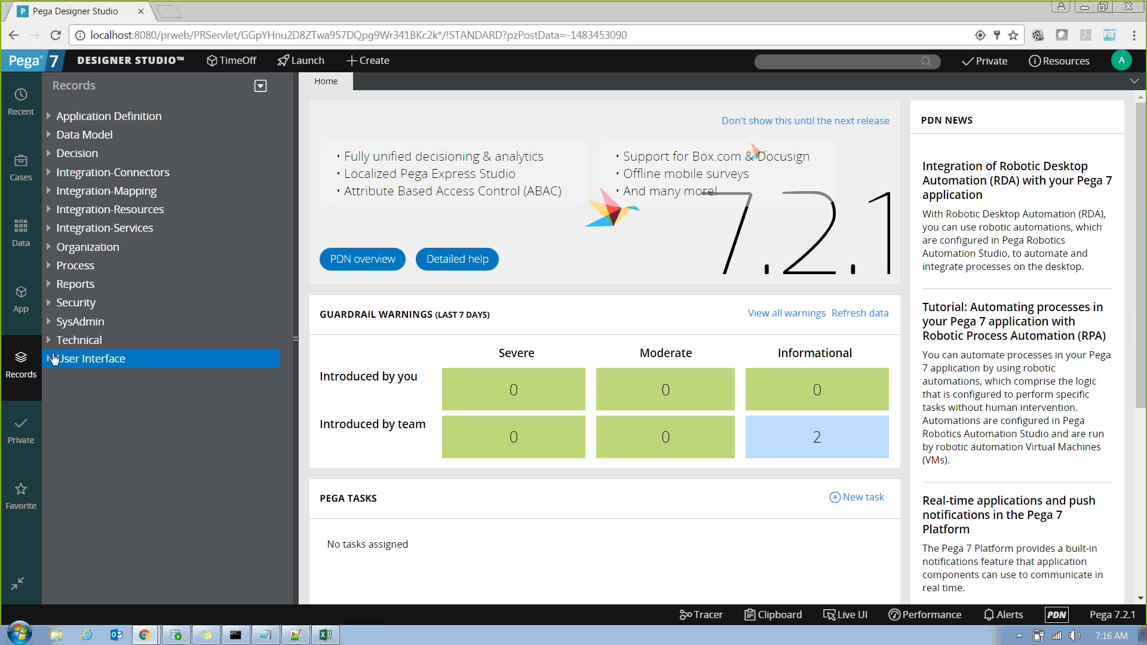
pyautogui.click(21, 308)
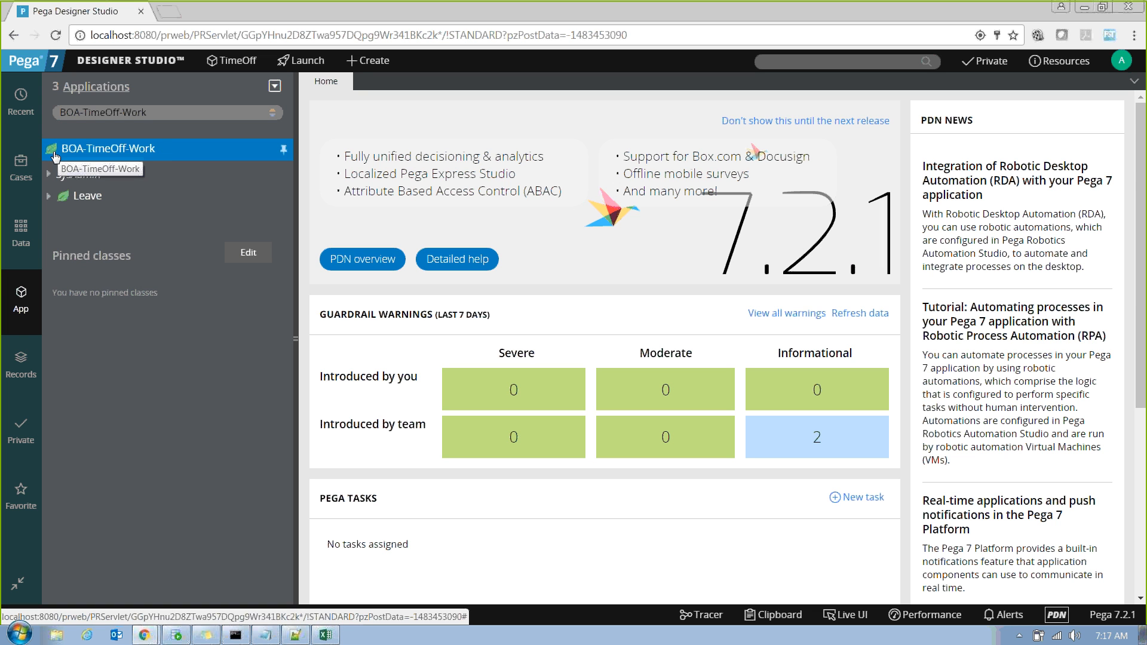
pyautogui.click(48, 196)
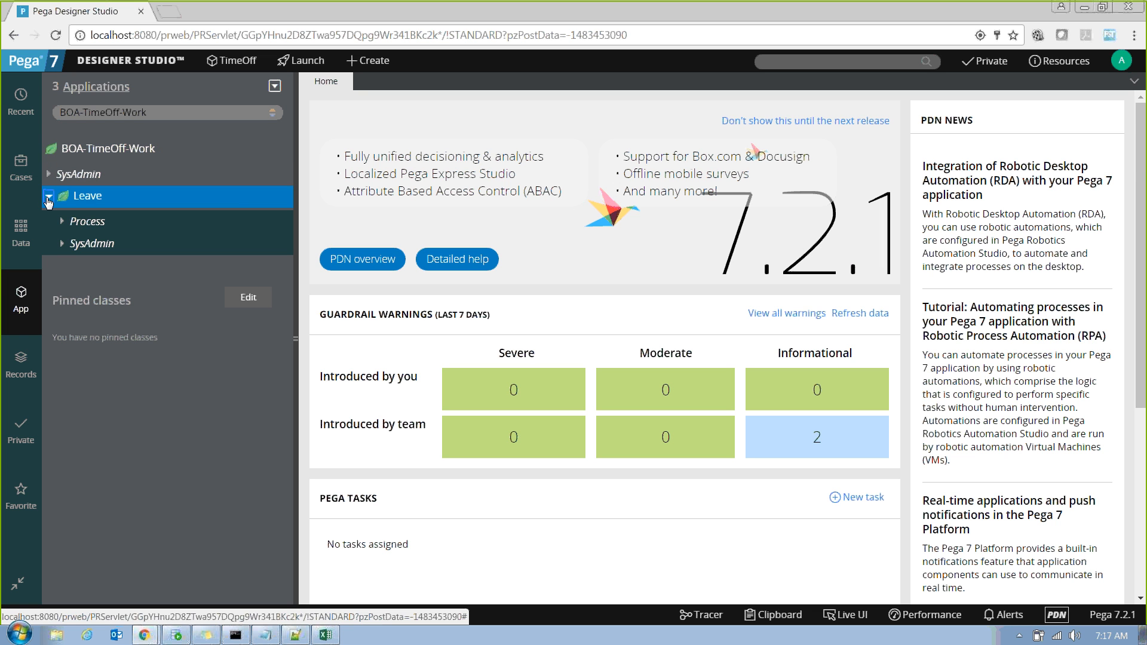
pyautogui.click(61, 222)
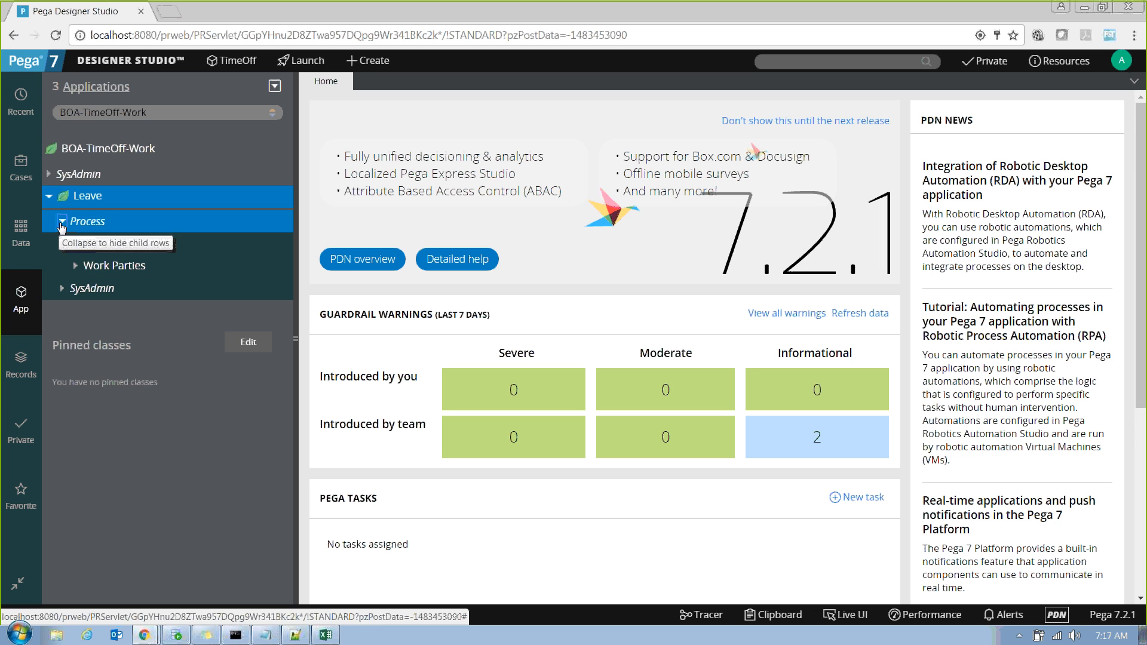
pyautogui.click(61, 222)
pyautogui.click(63, 244)
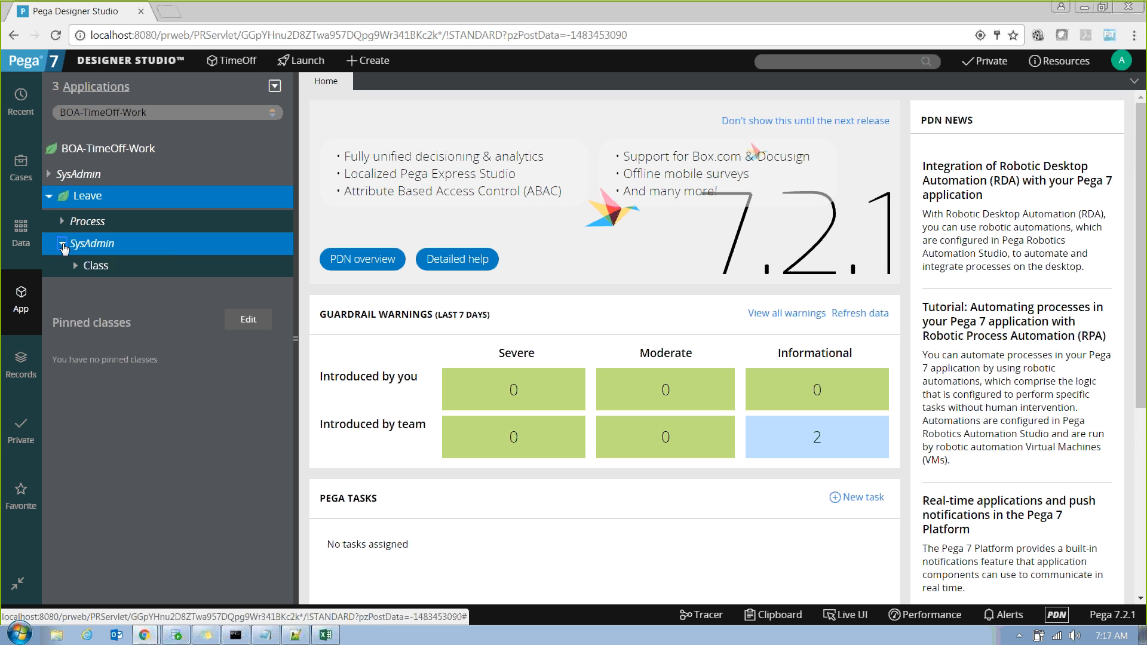
pyautogui.click(63, 244)
# Filter the application's classes by BOA-, review the framework and implementation classes, and reselect BOA-TimeOff-Work
pyautogui.click(161, 115)
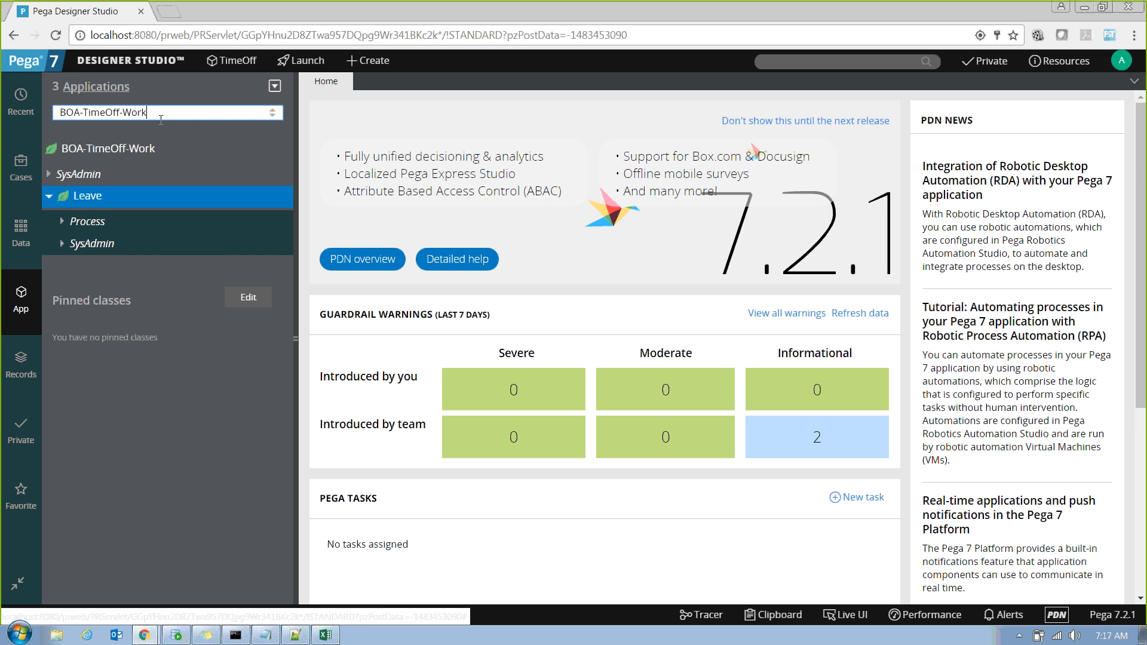
pyautogui.press('BackSpace')
pyautogui.press('BackSpace')
pyautogui.press('BackSpace')
pyautogui.press('BackSpace')
pyautogui.press('BackSpace')
pyautogui.press('BackSpace')
pyautogui.press('BackSpace')
pyautogui.press('BackSpace')
pyautogui.press('BackSpace')
pyautogui.press('BackSpace')
pyautogui.press('BackSpace')
pyautogui.press('BackSpace')
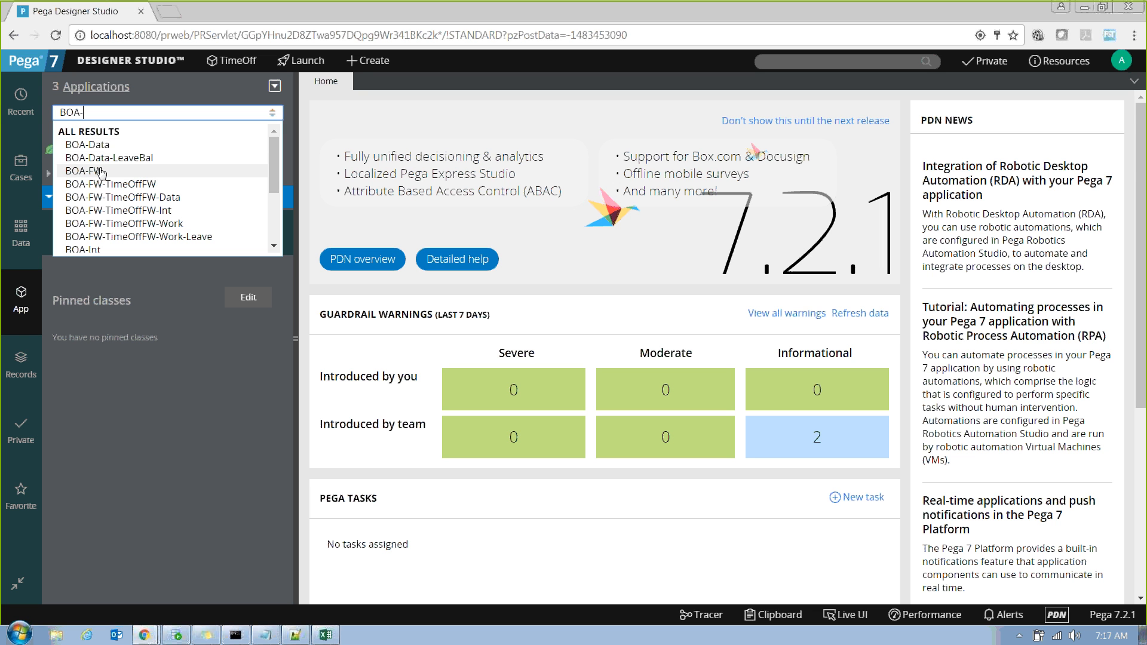
pyautogui.scroll(-2, 92, 191)
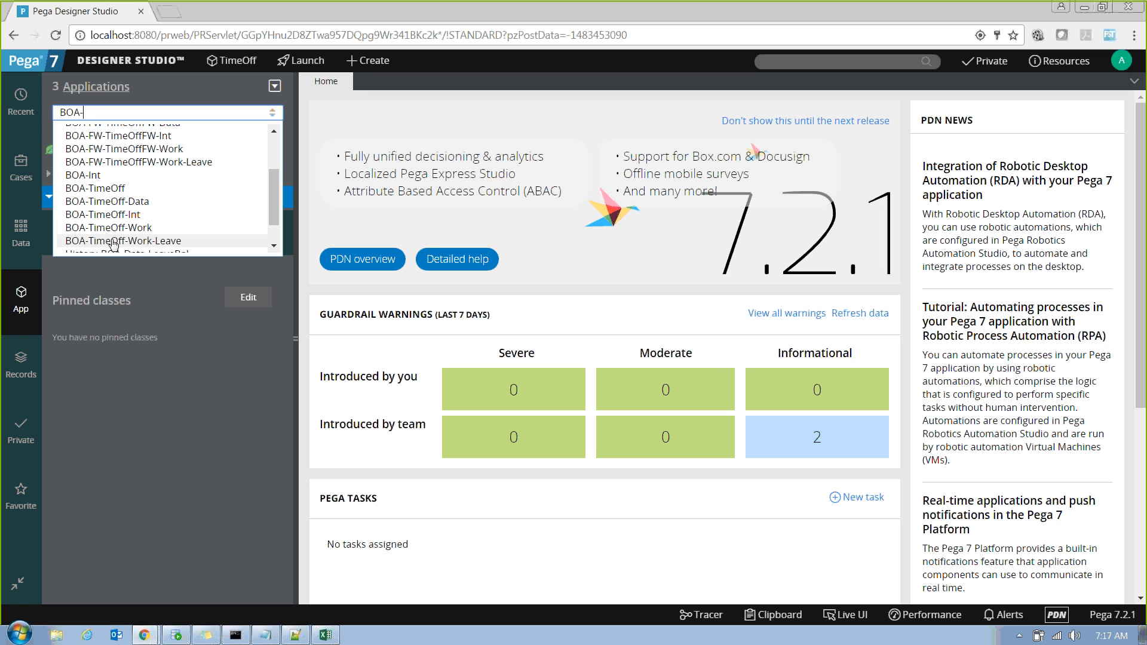
pyautogui.scroll(2, 173, 232)
pyautogui.scroll(1, 173, 232)
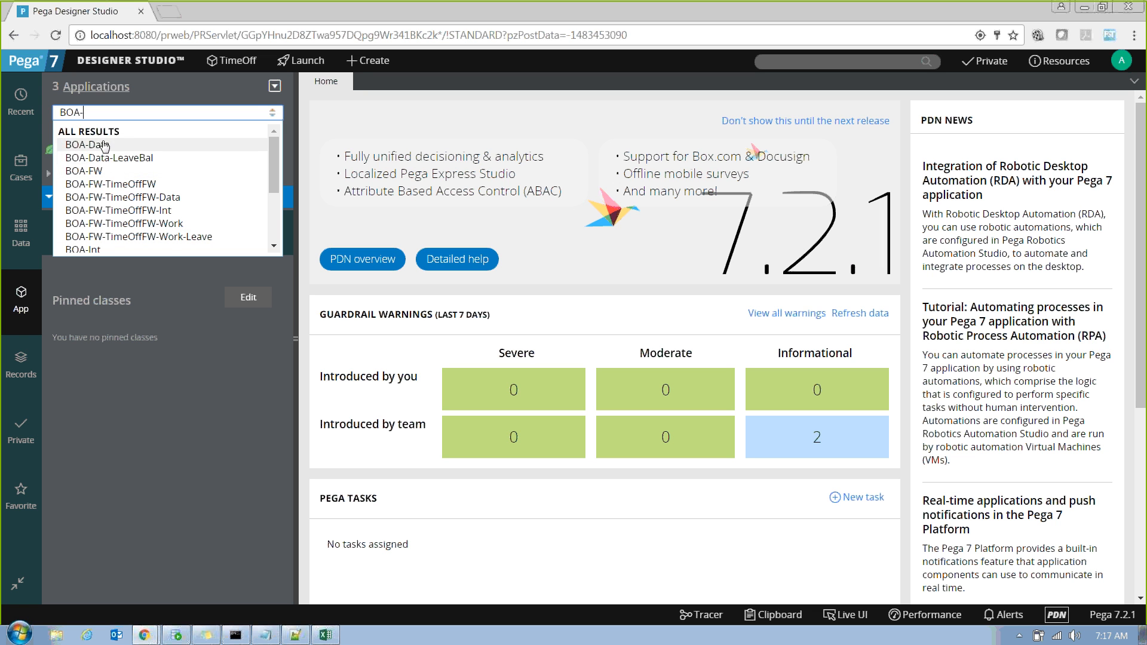
pyautogui.scroll(-3, 167, 246)
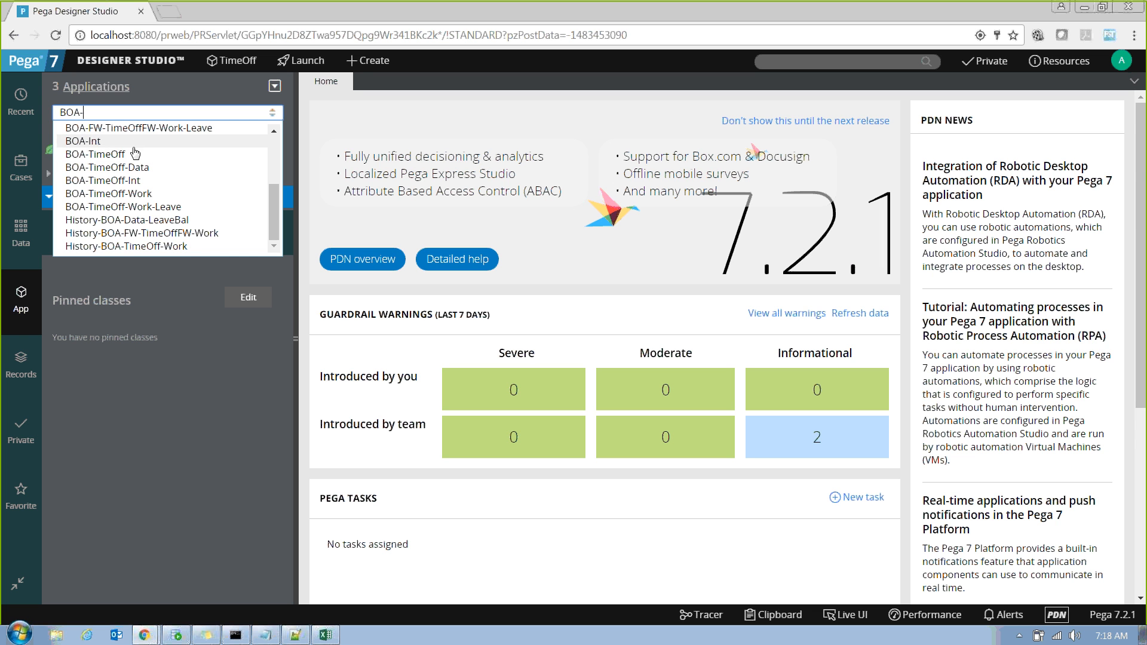
pyautogui.scroll(4, 197, 199)
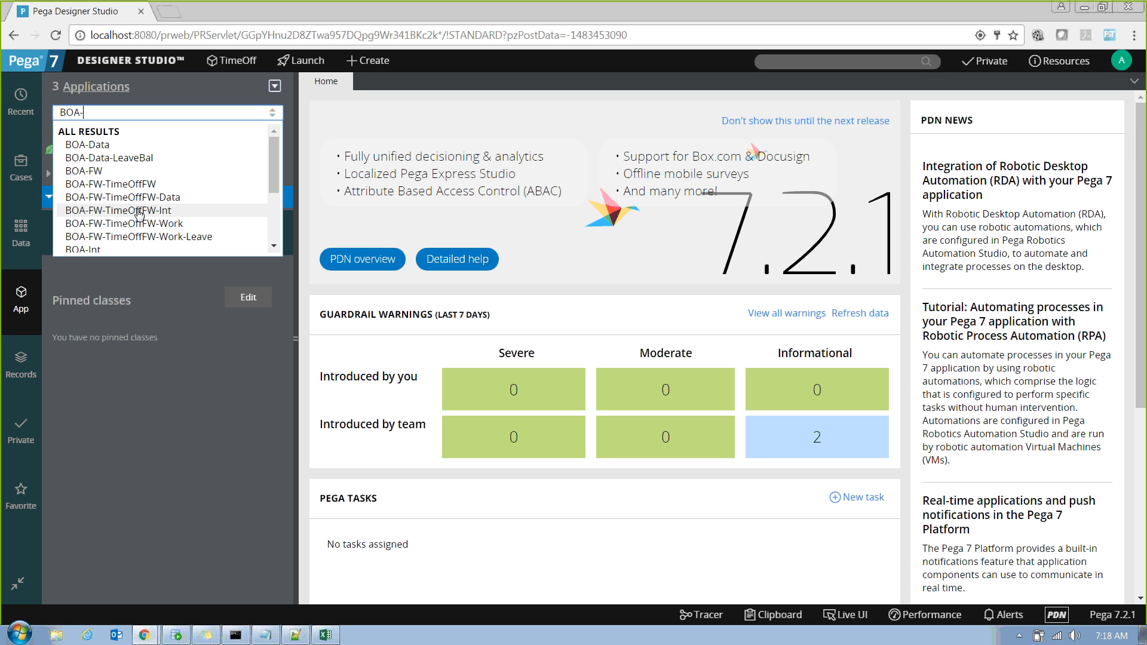
pyautogui.scroll(-4, 140, 212)
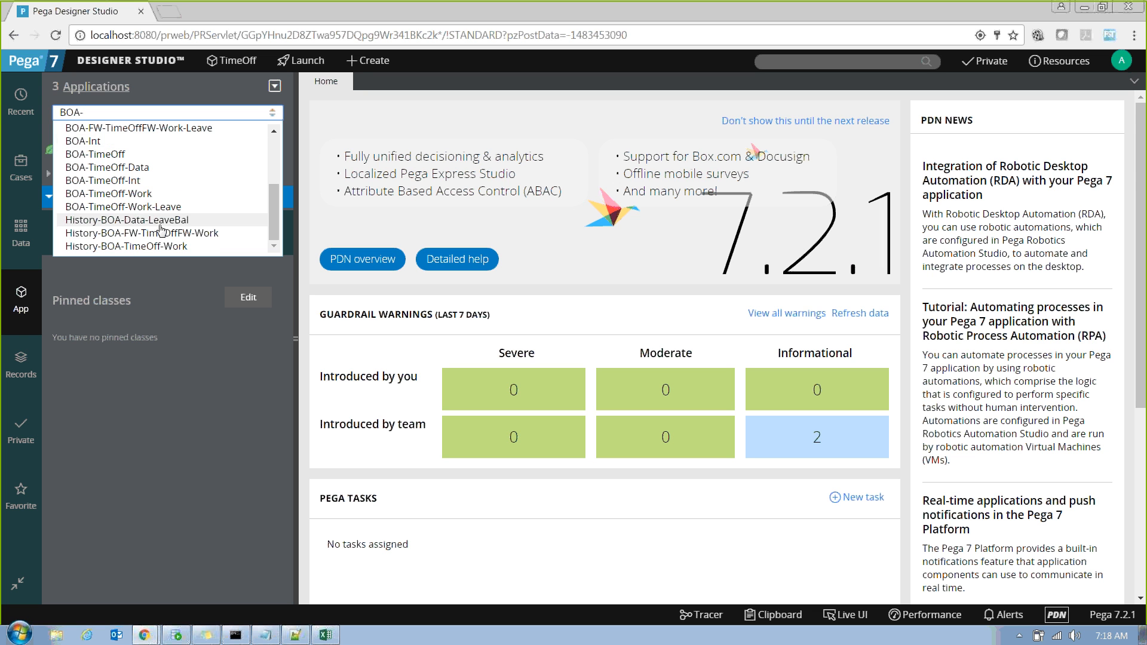
pyautogui.click(159, 194)
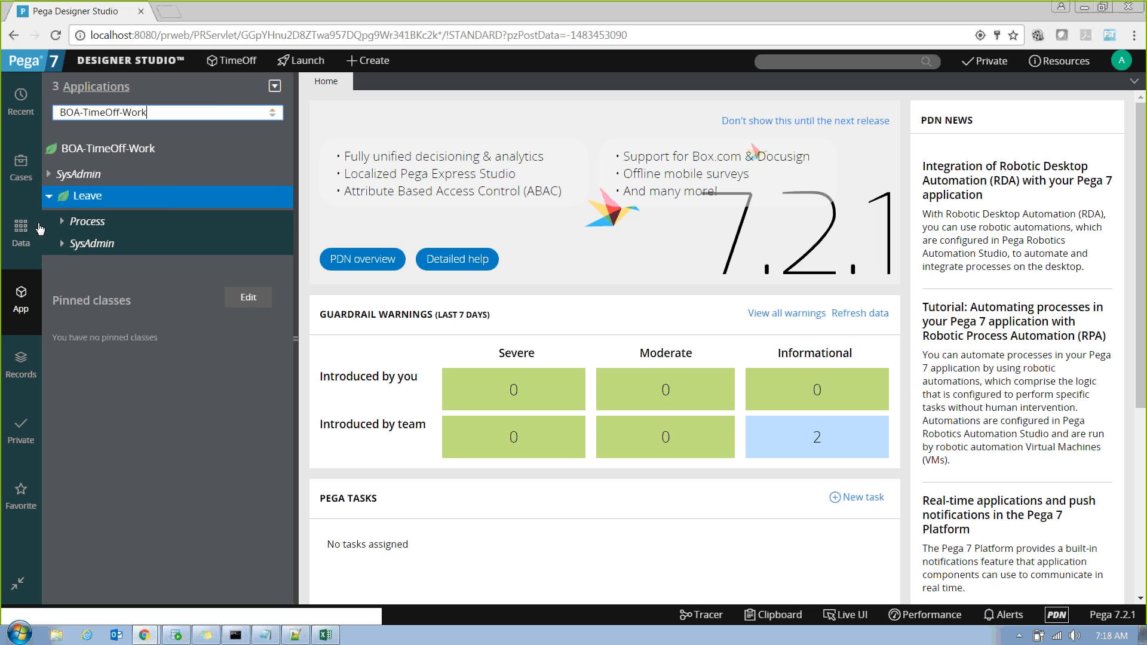
# Review the data types defined in the TimeOff application
pyautogui.click(21, 236)
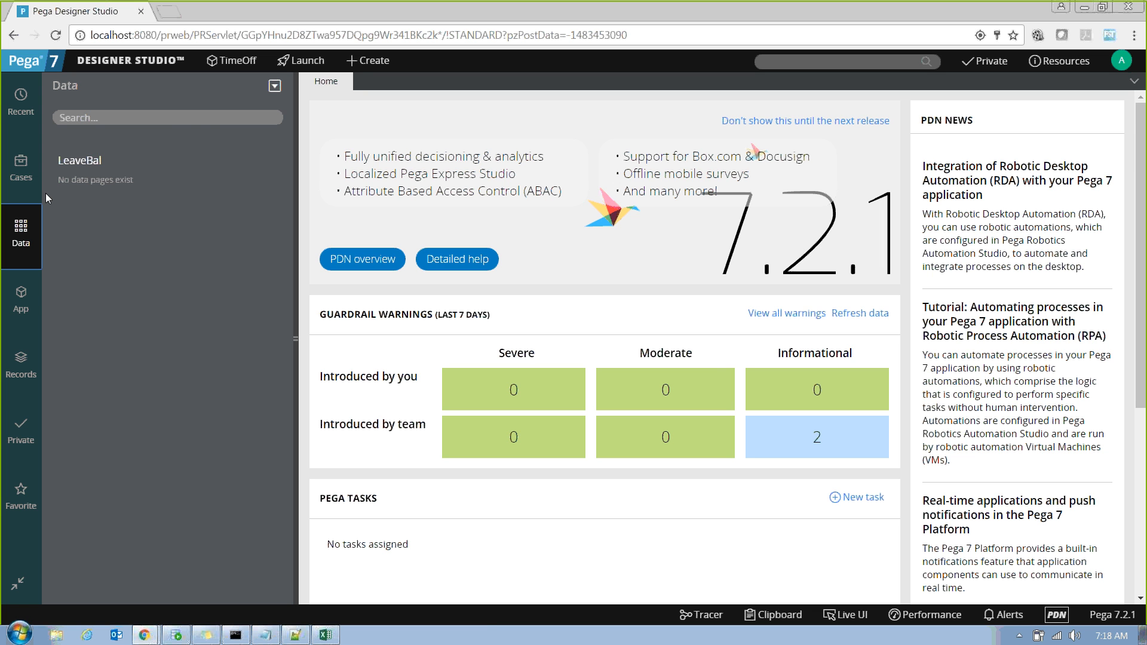
pyautogui.click(40, 338)
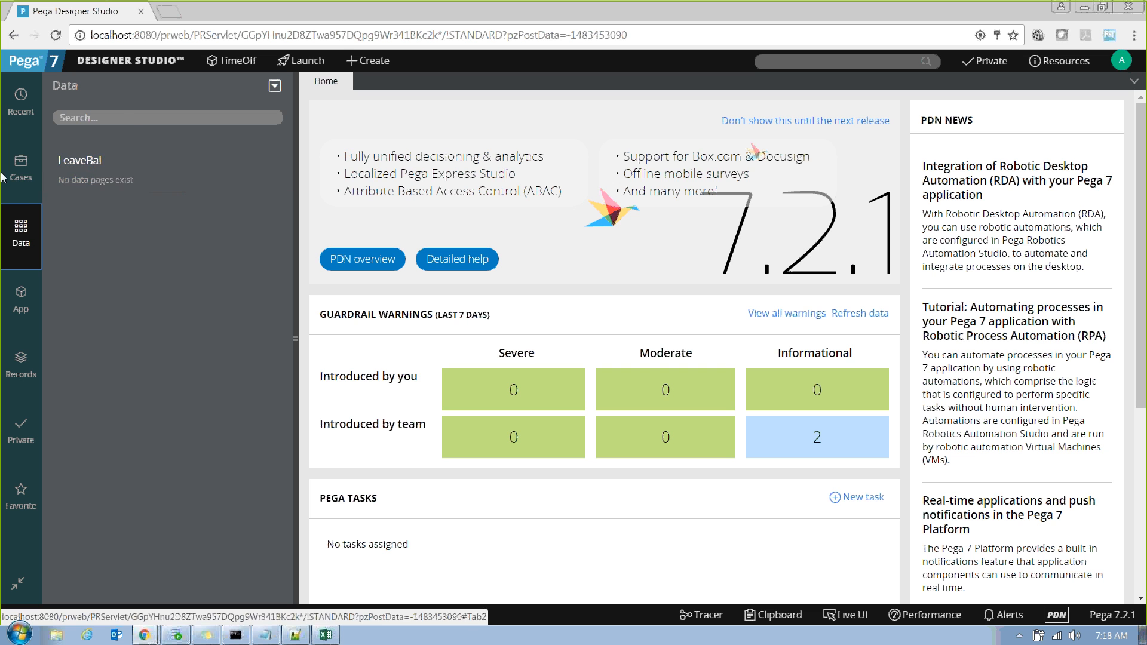
# Open the Leave case type and add a first stage named Leaveappllication to its life cycle
pyautogui.click(23, 169)
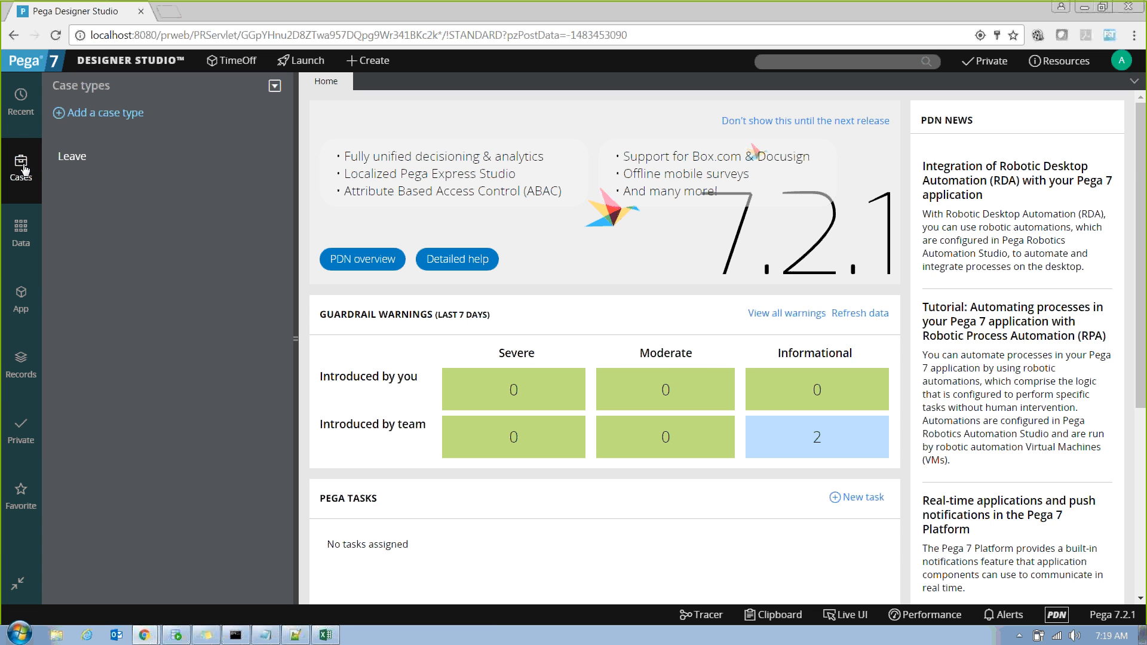
pyautogui.click(63, 164)
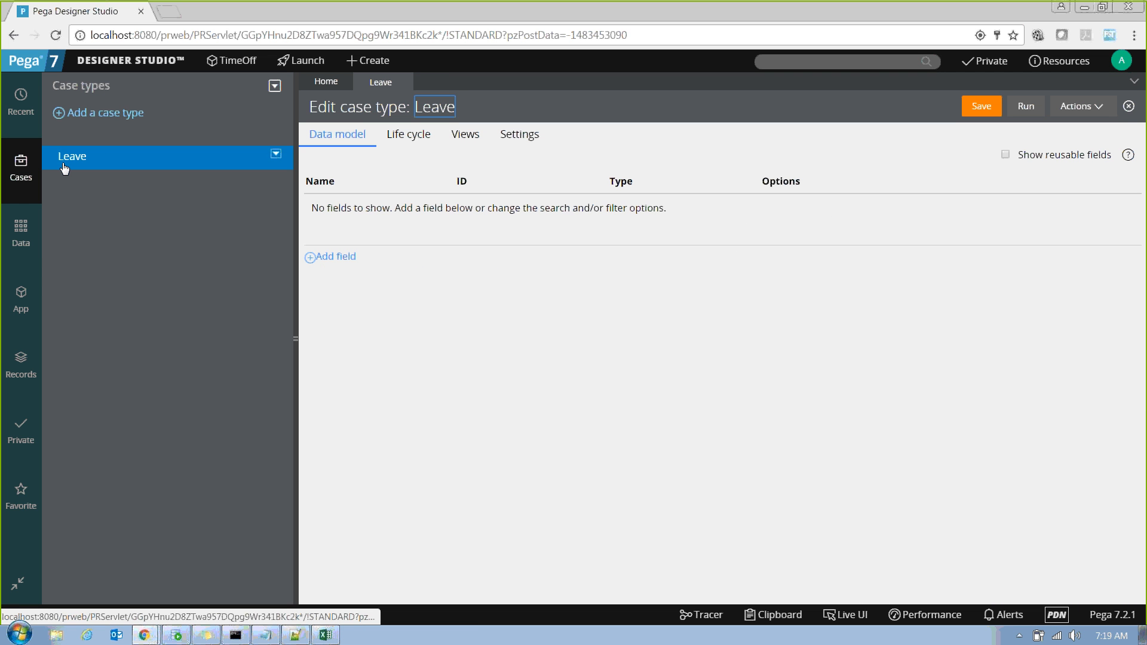
pyautogui.click(408, 134)
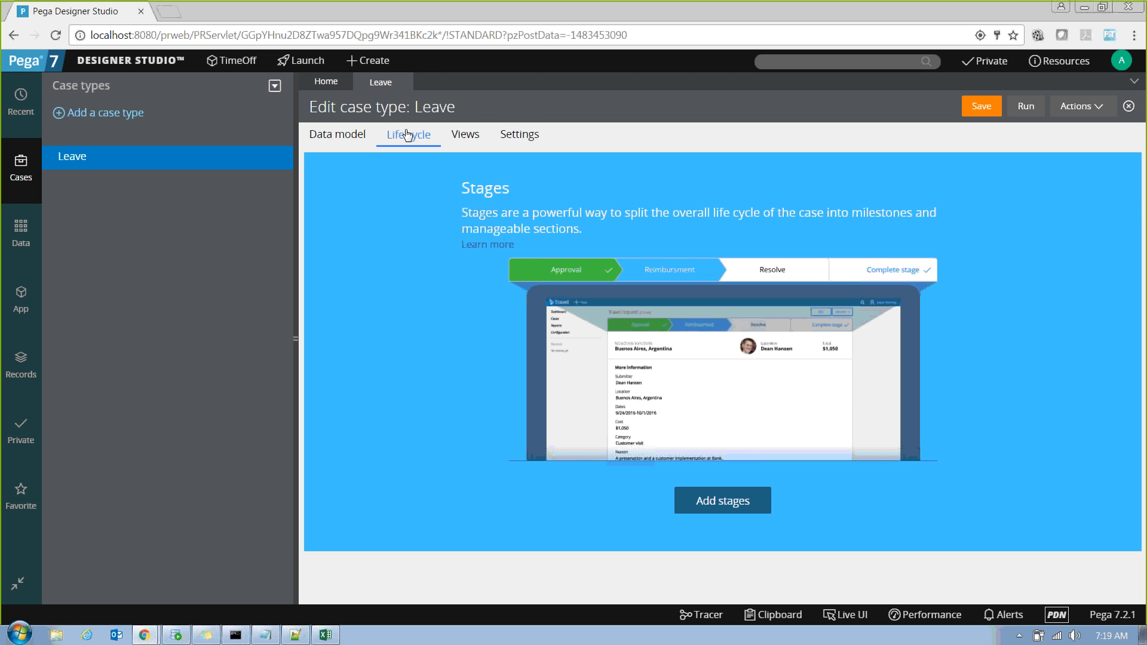
pyautogui.click(609, 17)
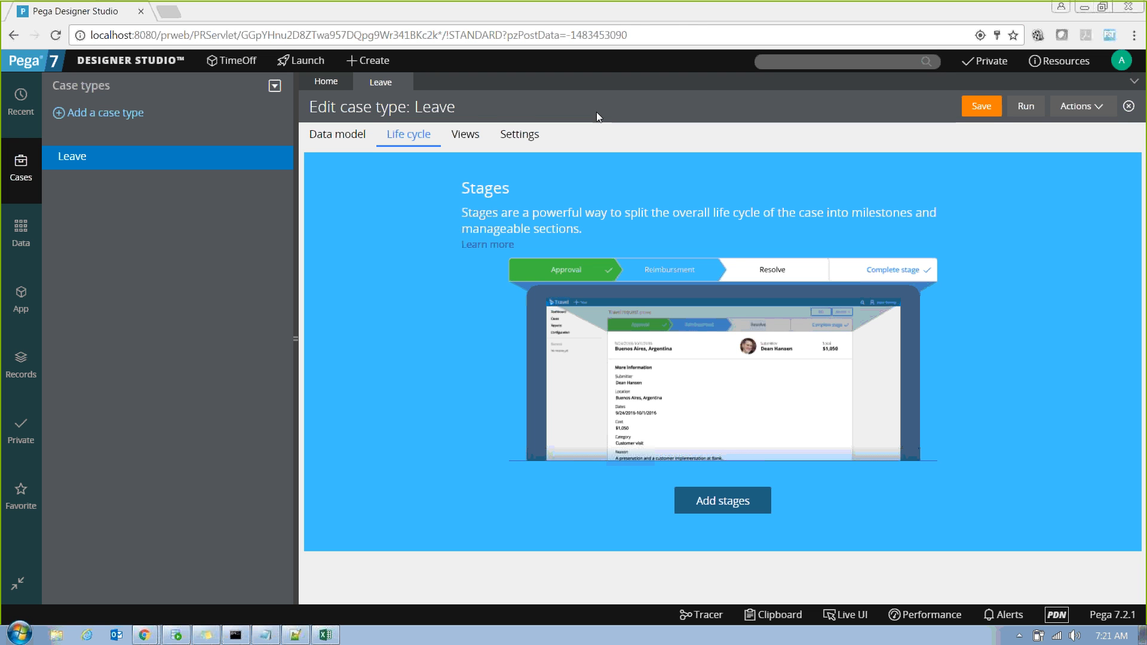
pyautogui.click(739, 505)
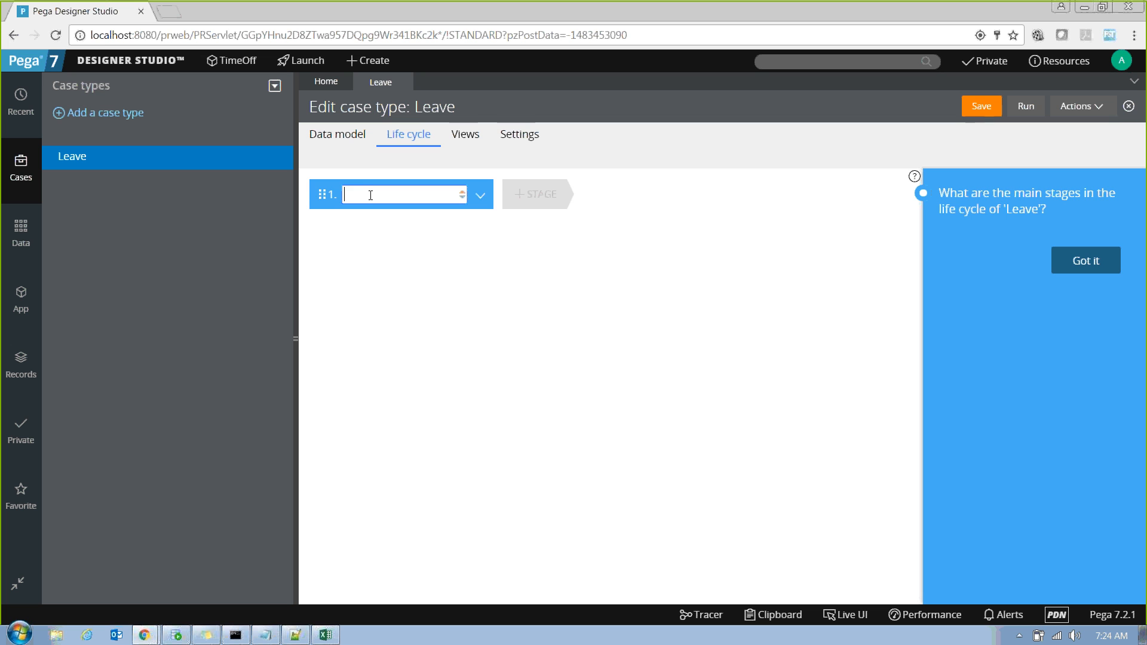
pyautogui.write('Leaveappllication')
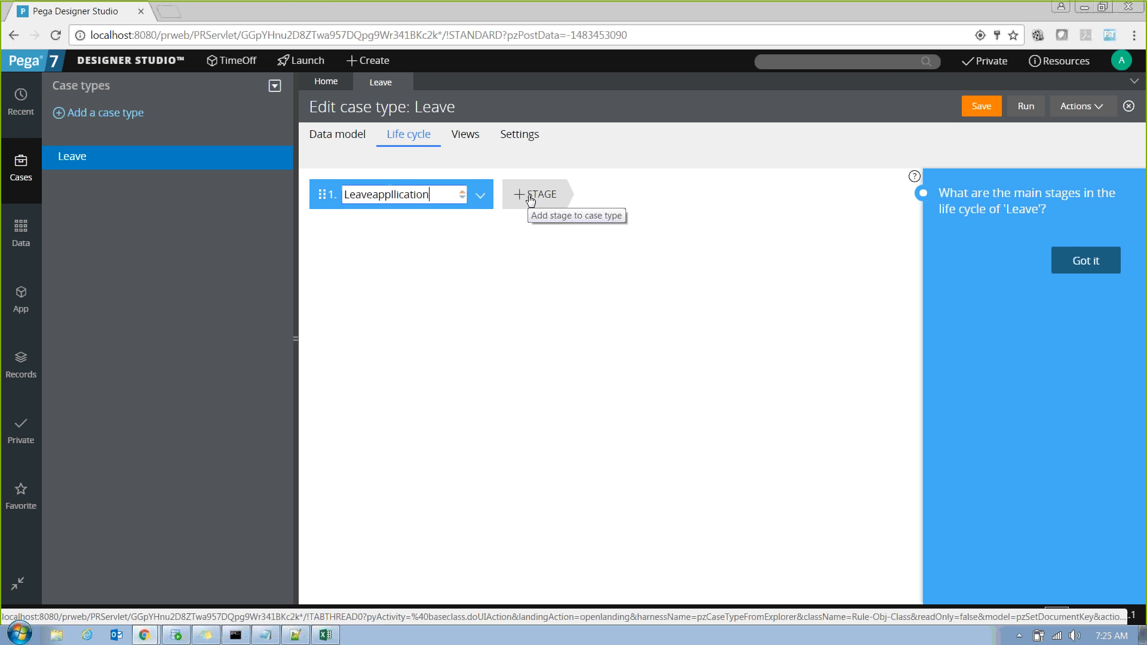
# Rename the first stage of the Leave life cycle to Apply leave
pyautogui.moveTo(449, 195); pyautogui.dragTo(340, 201)
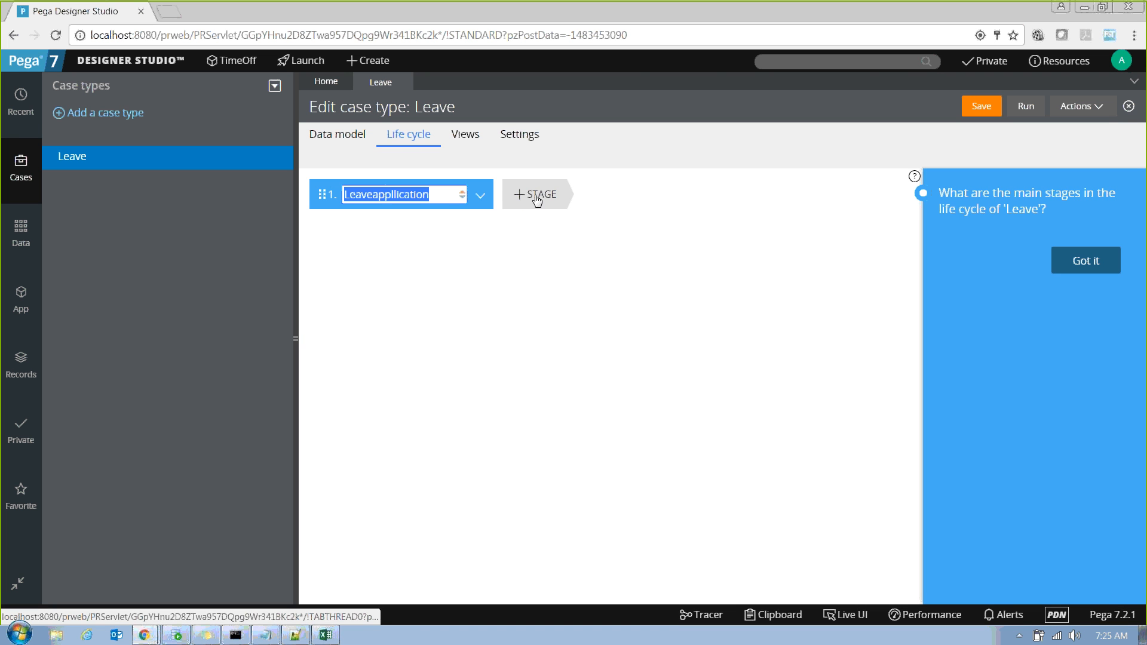
pyautogui.press('BackSpace')
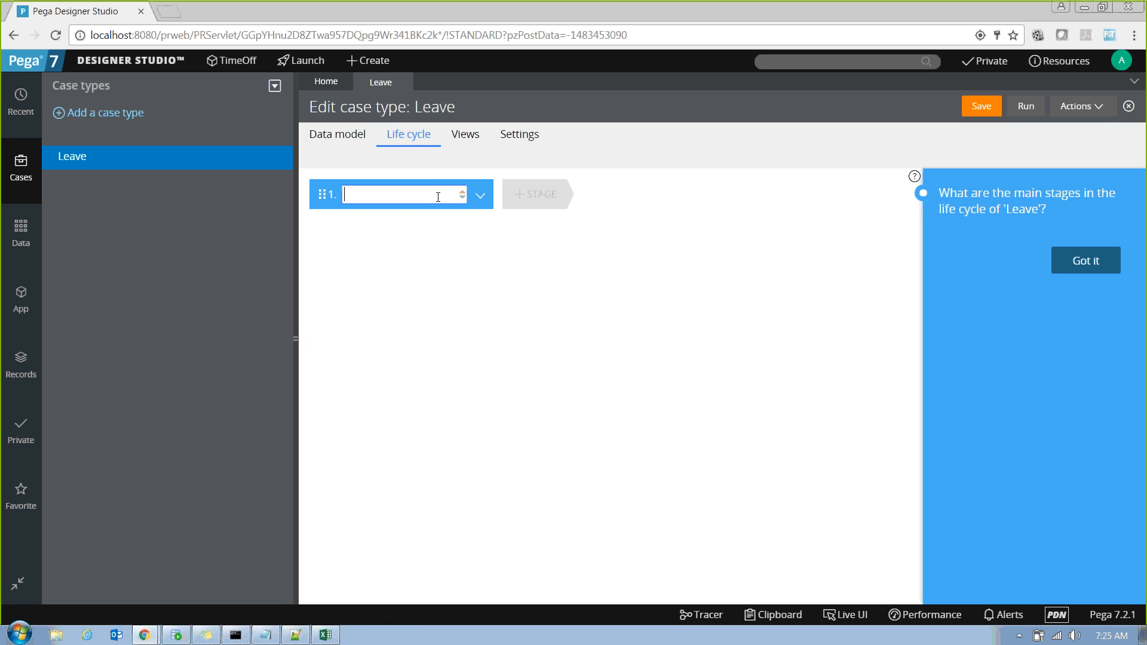
pyautogui.write('Apply leave')
# Add a second stage named Approvals and a third stage named Notification to the Leave life cycle
pyautogui.click(536, 195)
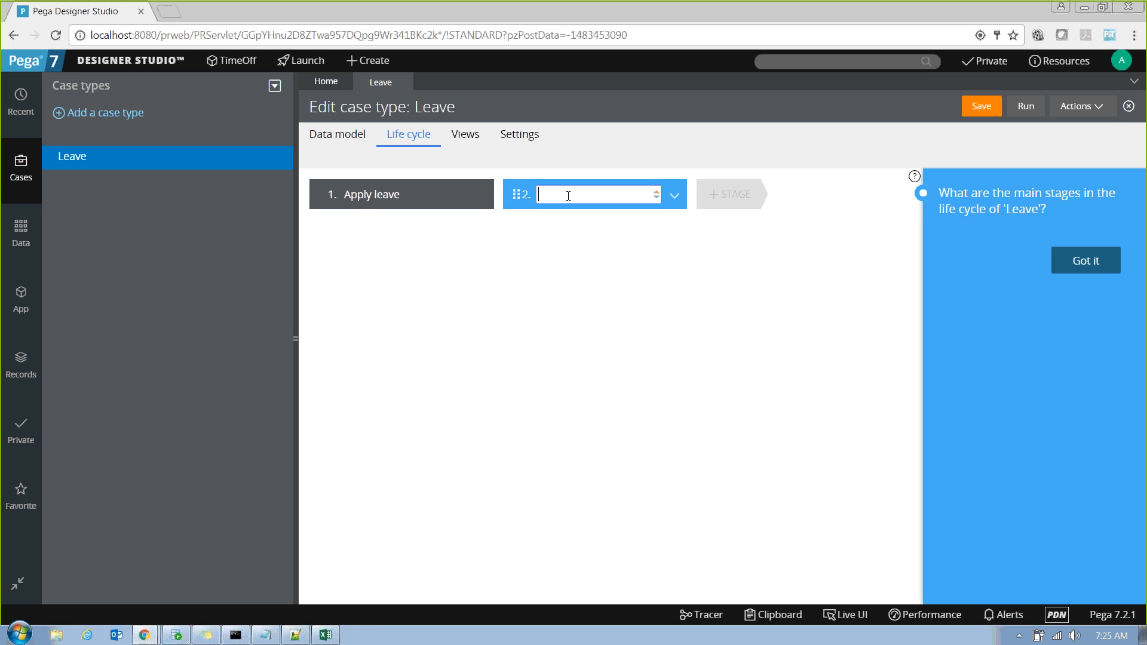
pyautogui.write('Approvals')
pyautogui.click(748, 196)
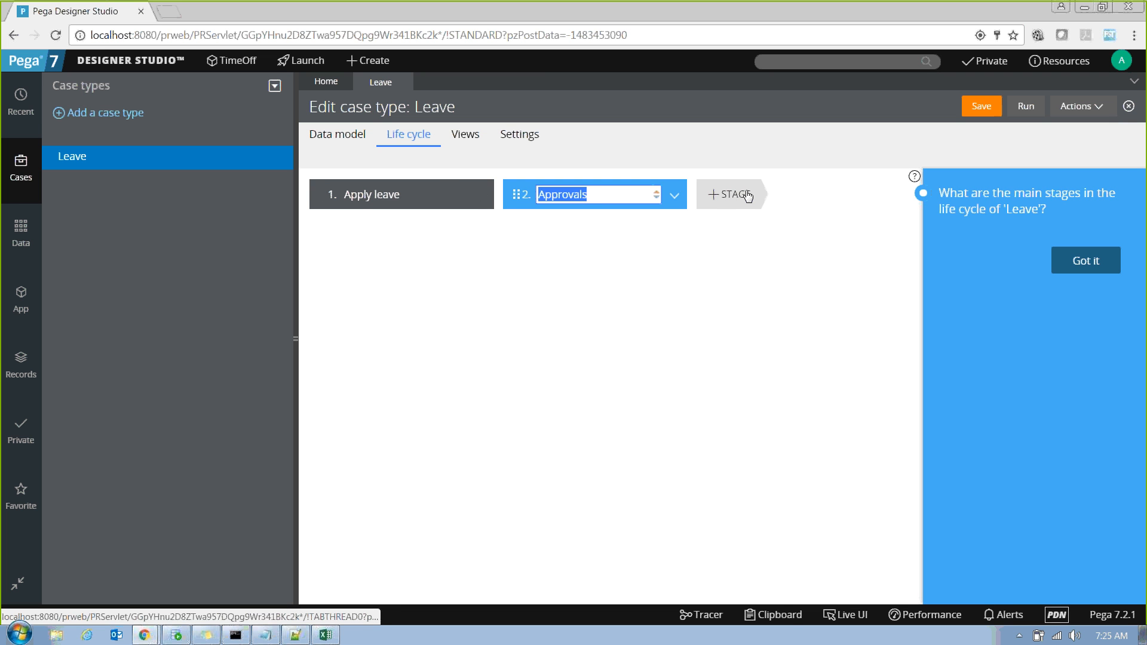
pyautogui.click(739, 197)
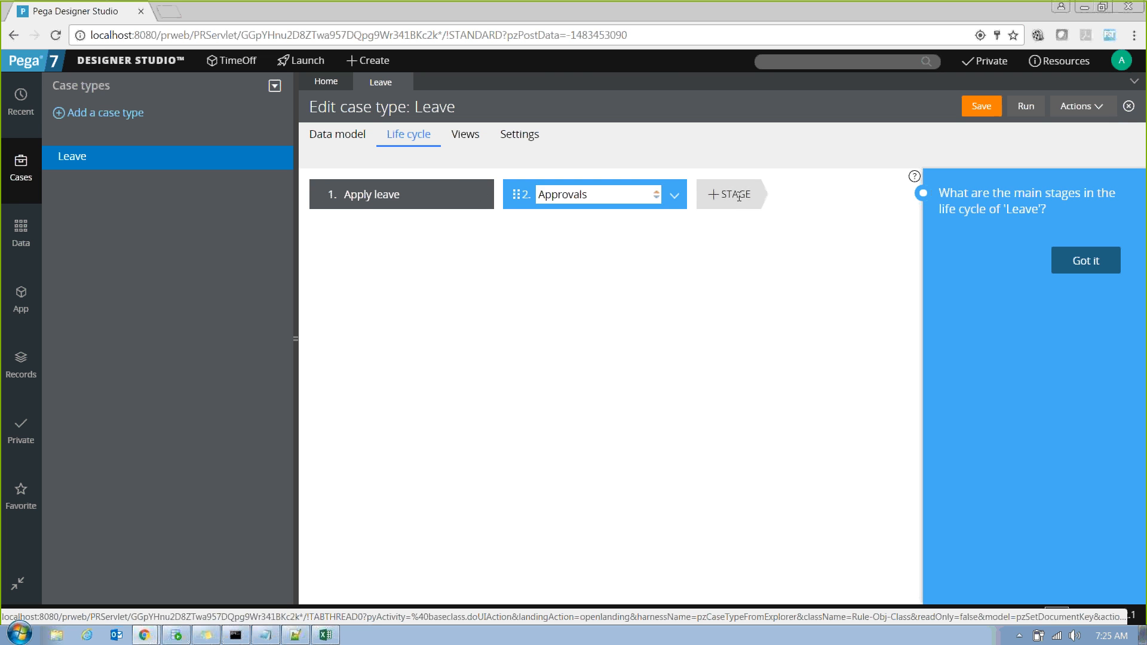
pyautogui.write('Noti')
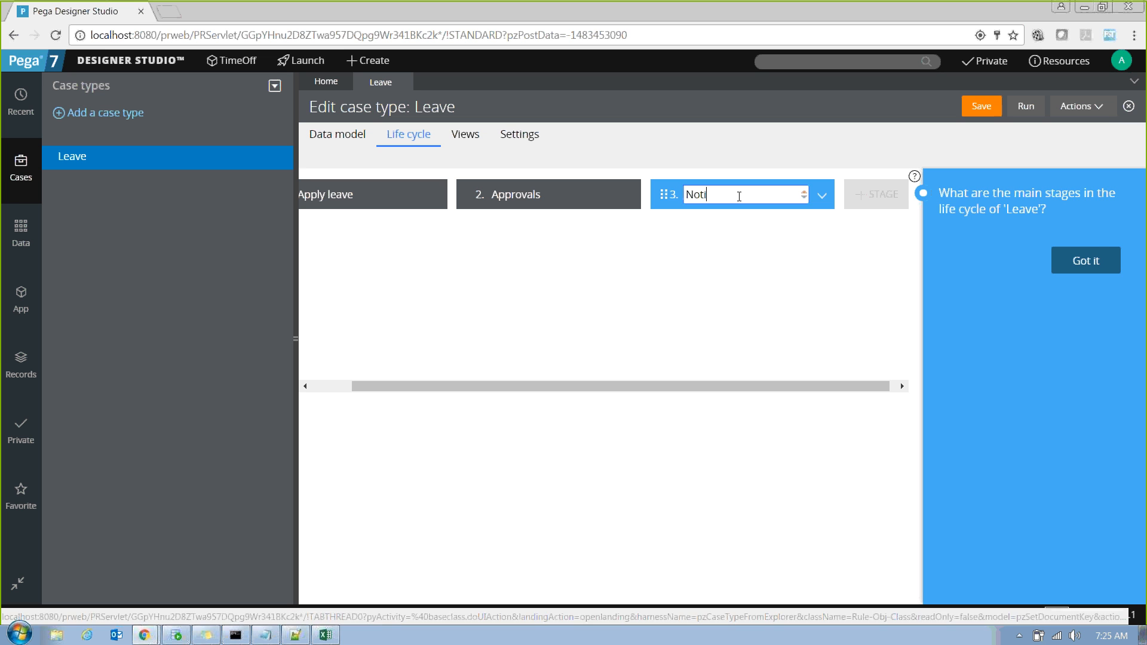
pyautogui.write('fication')
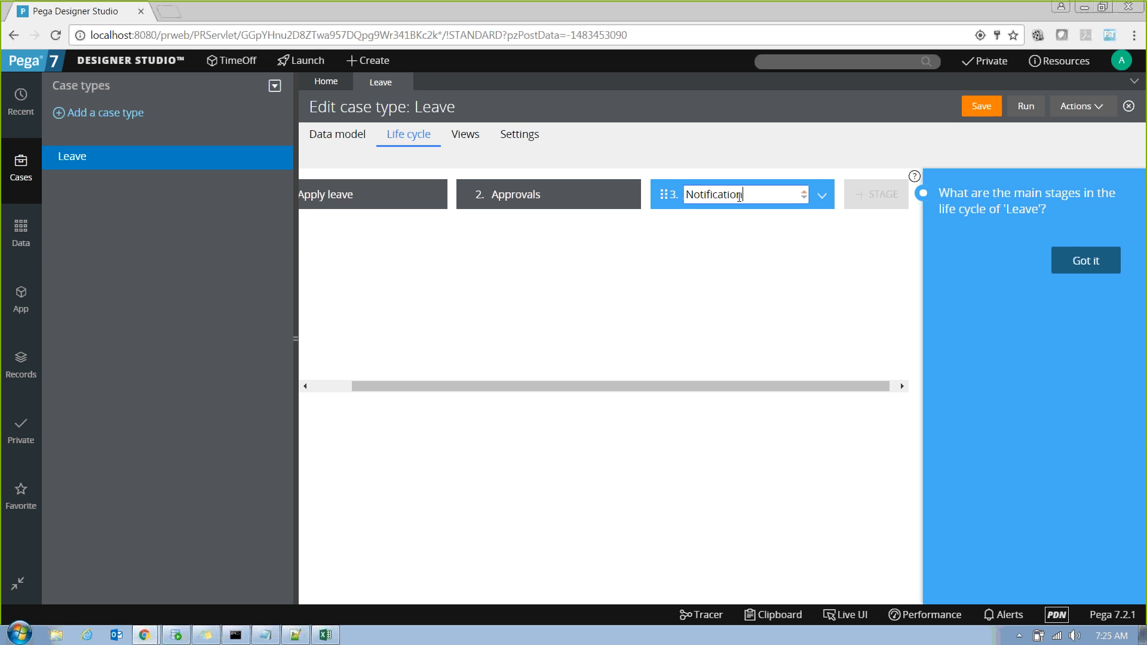
pyautogui.click(720, 386)
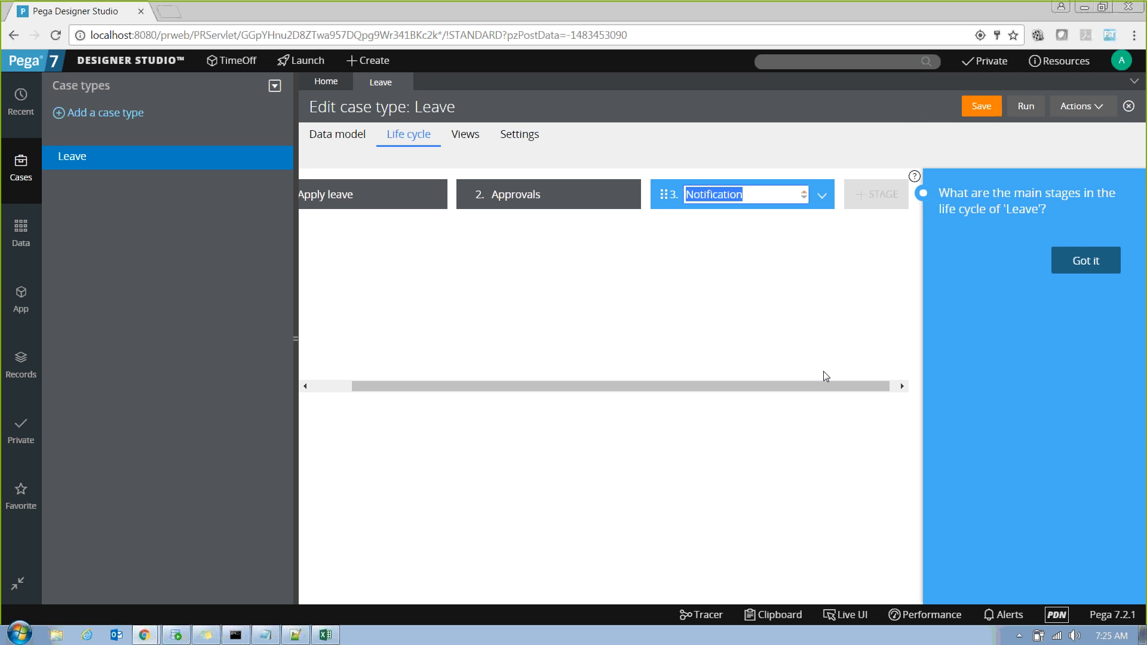
pyautogui.click(811, 384)
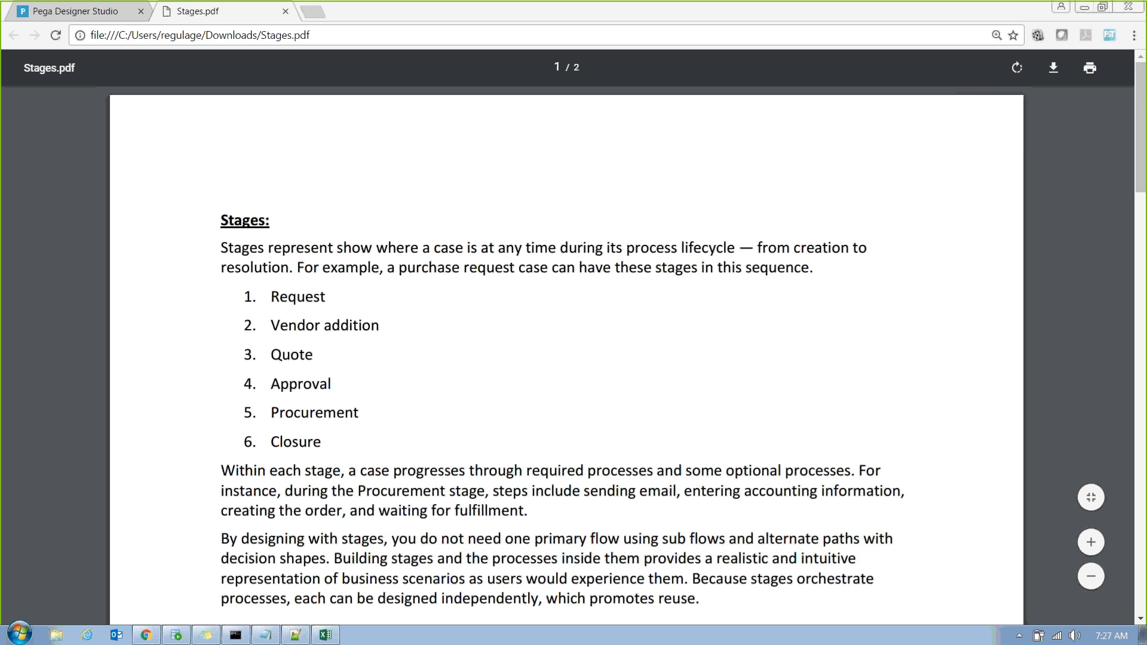
# Examine the stage definition, purchase request example and stage settings table in Stages.pdf, comparing them with the Leave life cycle in Designer Studio
pyautogui.click(224, 248)
pyautogui.moveTo(222, 248); pyautogui.dragTo(797, 288)
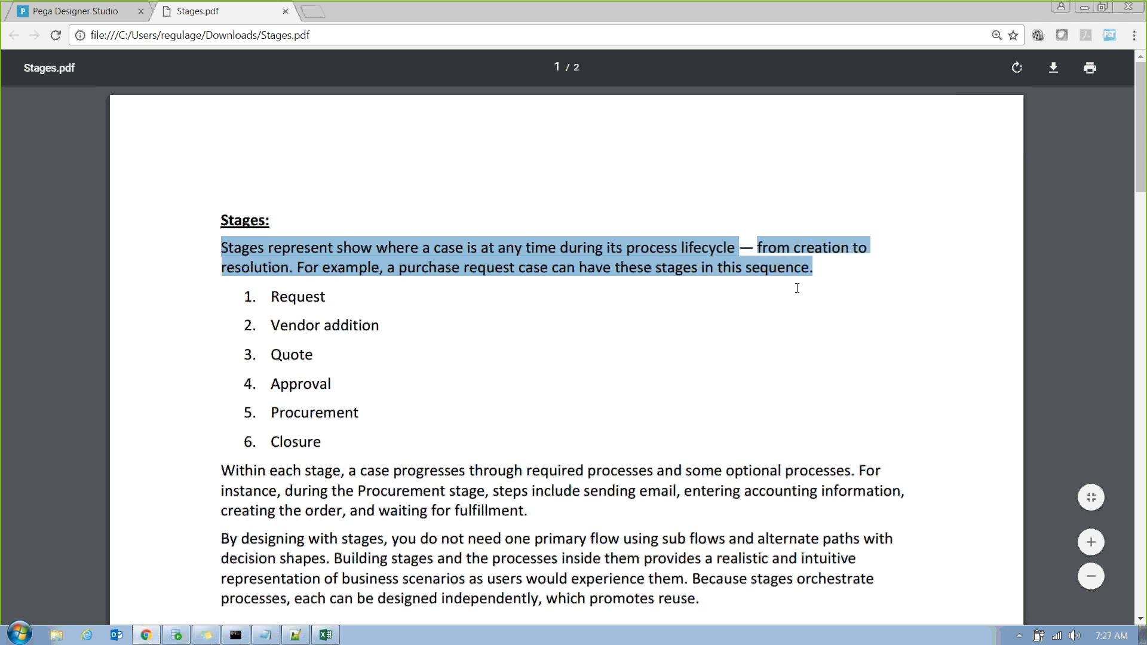
pyautogui.click(469, 360)
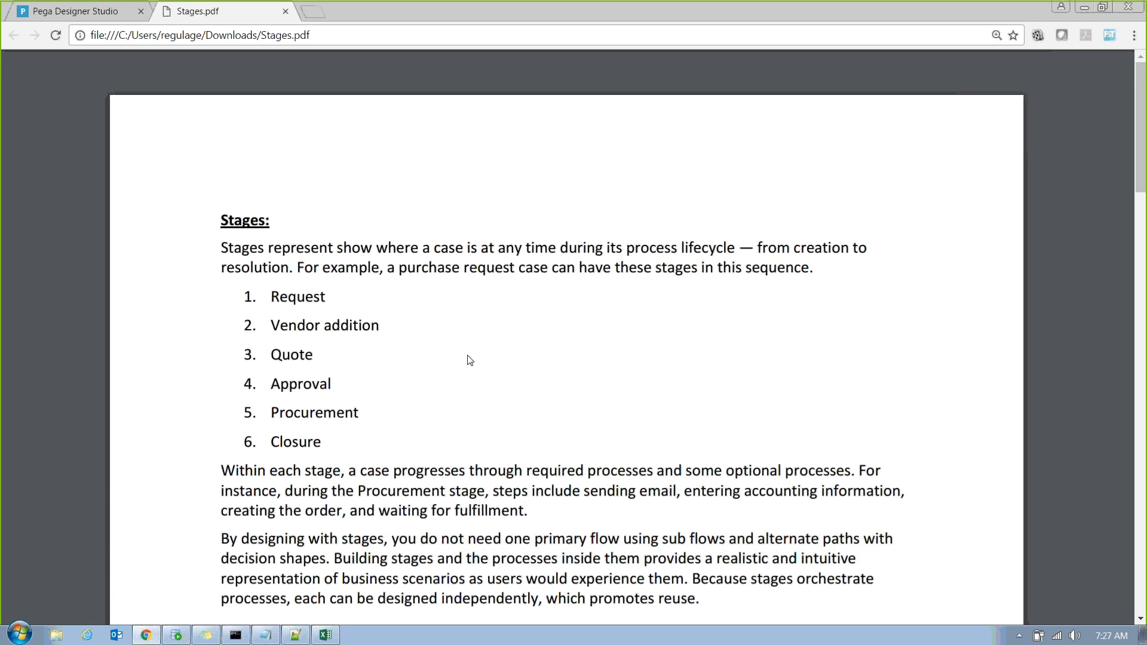
pyautogui.moveTo(217, 250); pyautogui.dragTo(738, 251)
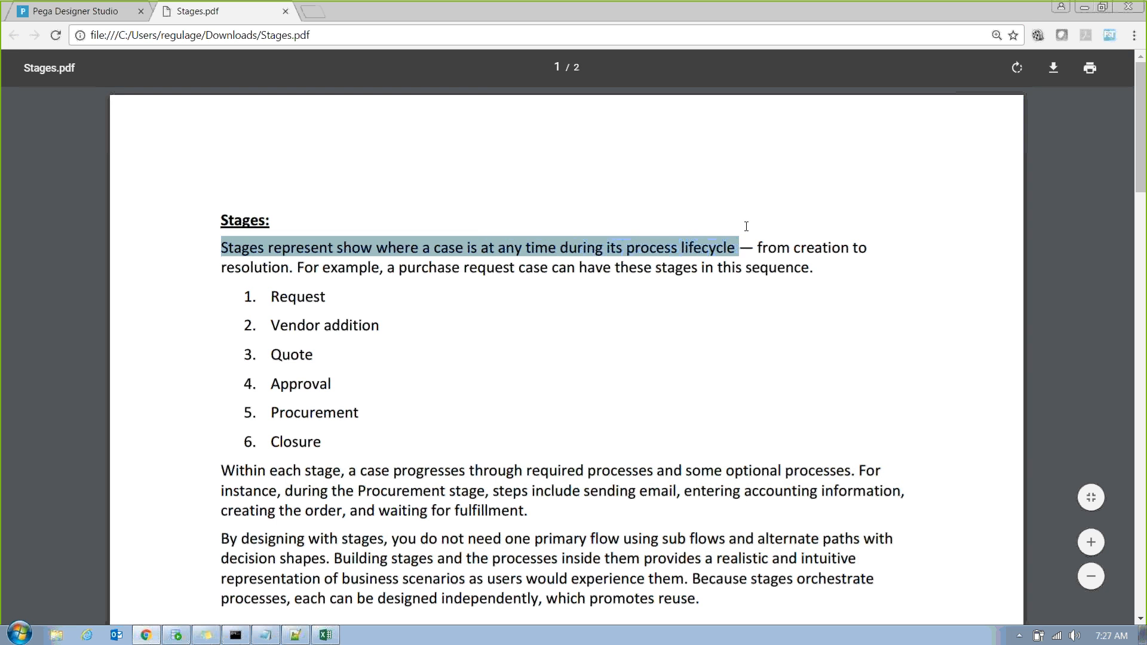
pyautogui.click(542, 439)
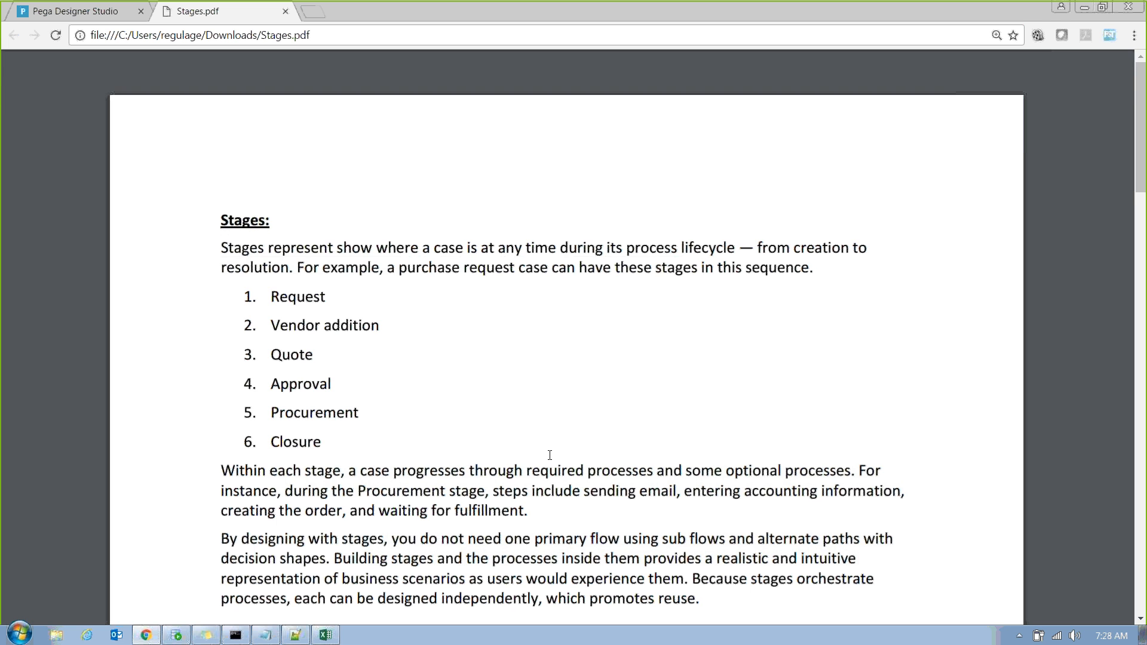
pyautogui.scroll(-2, 550, 456)
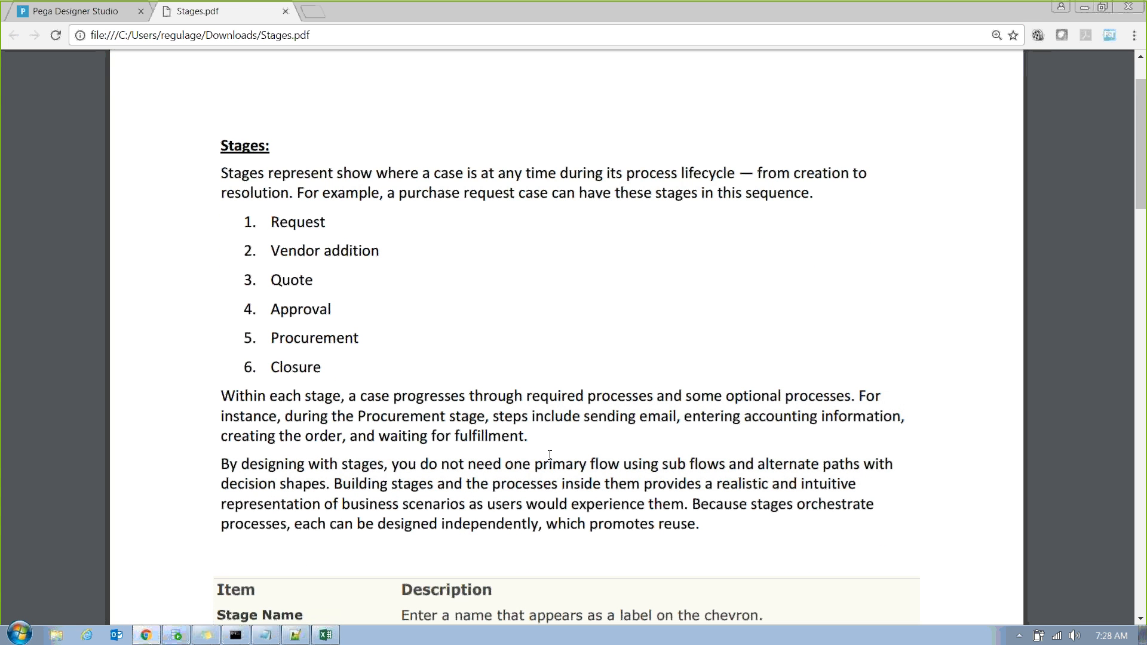
pyautogui.click(75, 11)
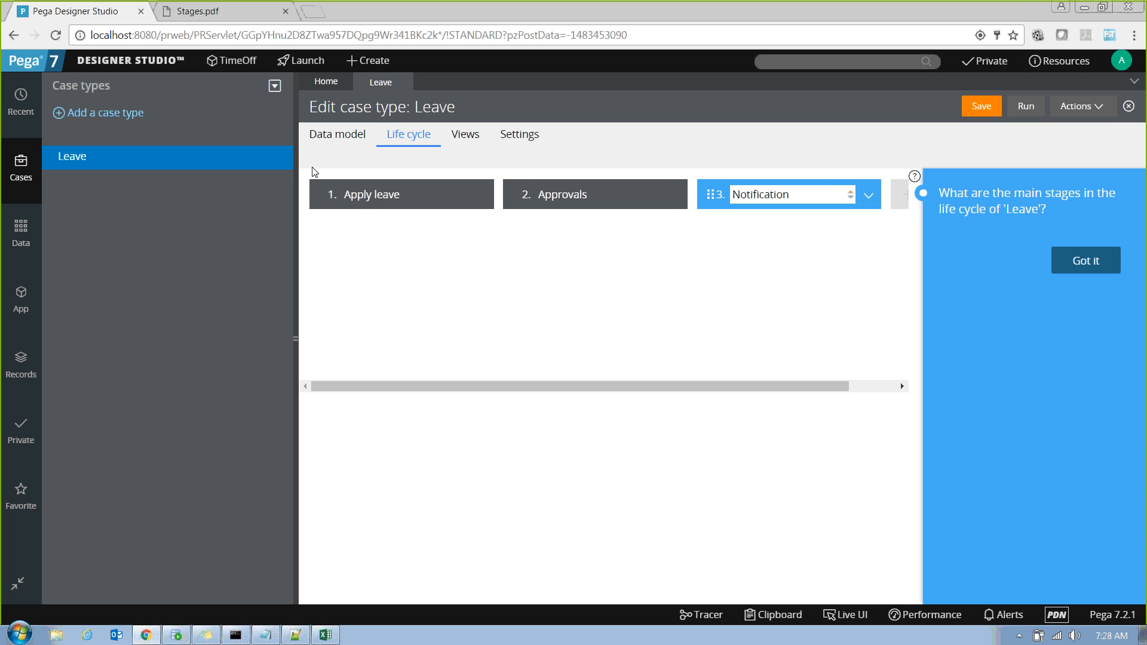
pyautogui.click(207, 10)
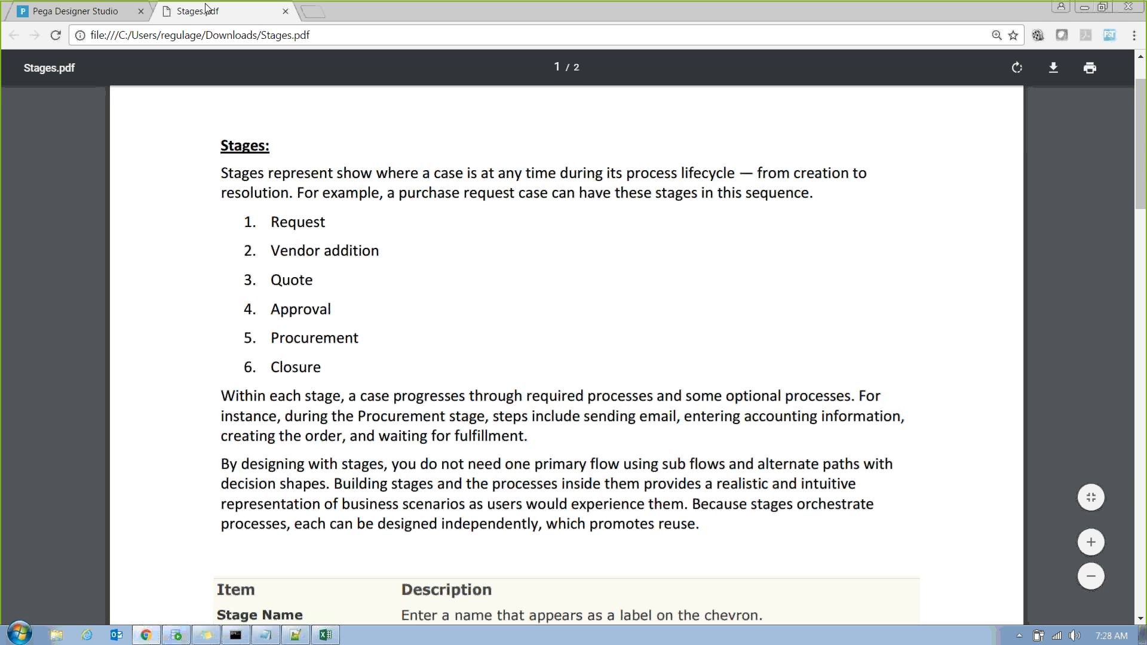
pyautogui.scroll(-3, 338, 412)
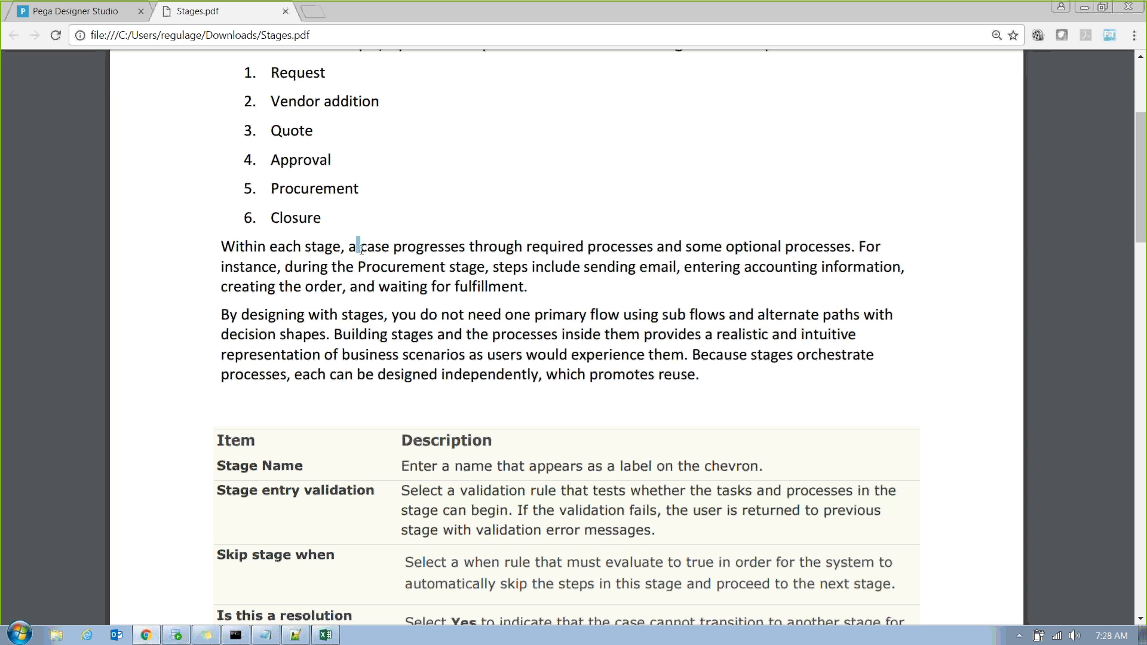
pyautogui.moveTo(357, 247); pyautogui.dragTo(618, 247)
pyautogui.click(416, 279)
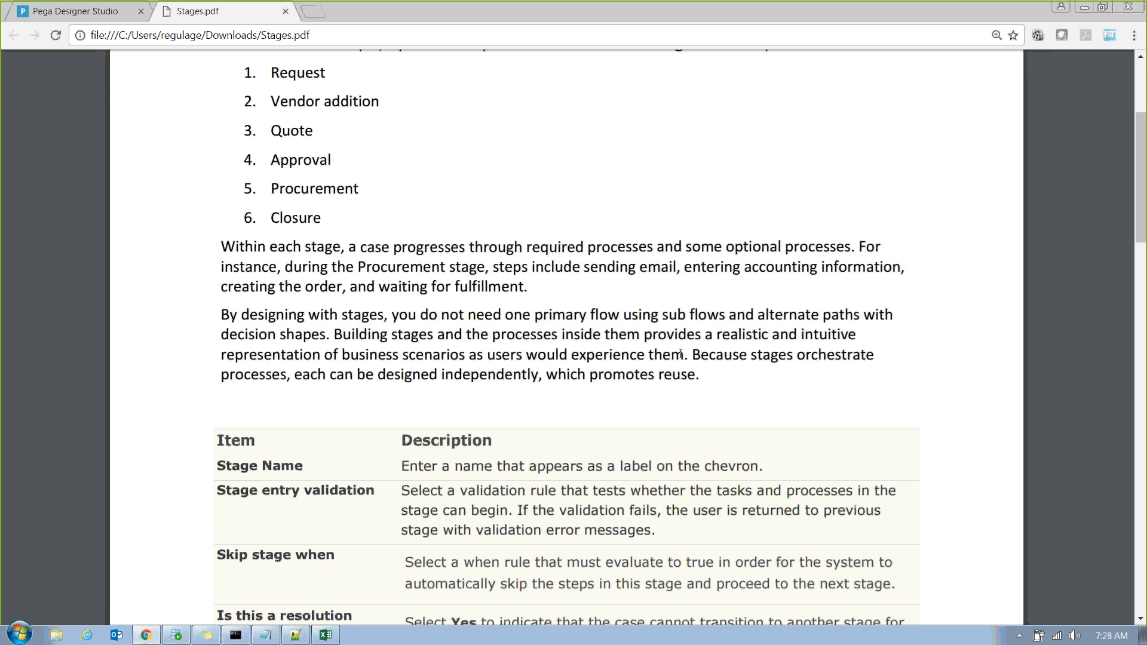
pyautogui.scroll(-3, 467, 394)
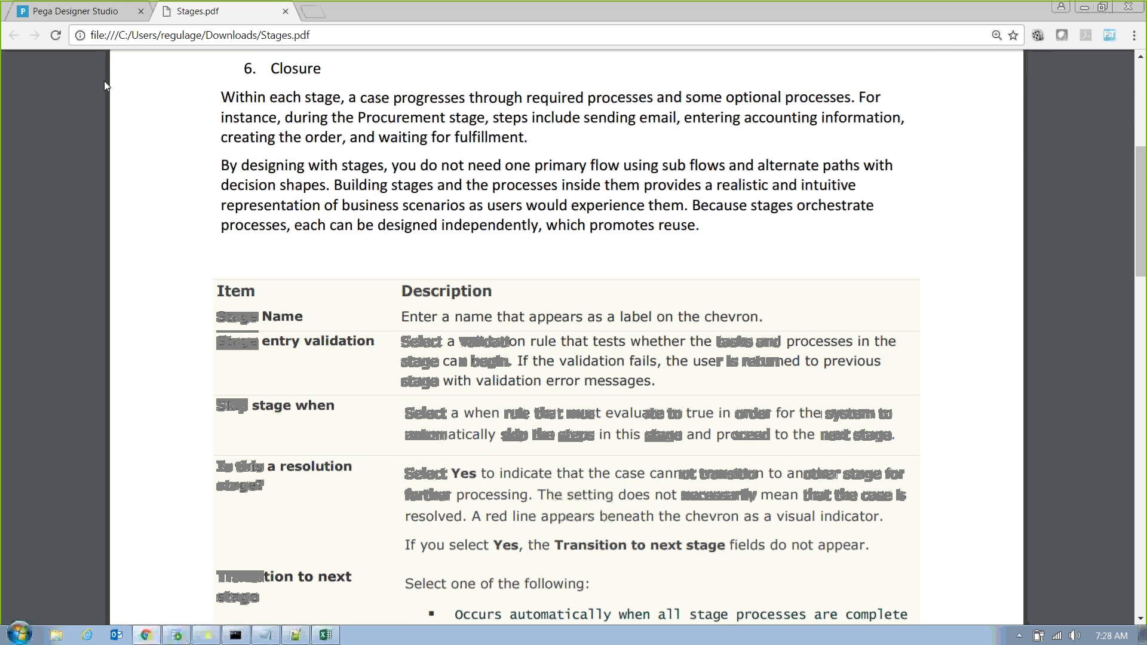
pyautogui.click(94, 6)
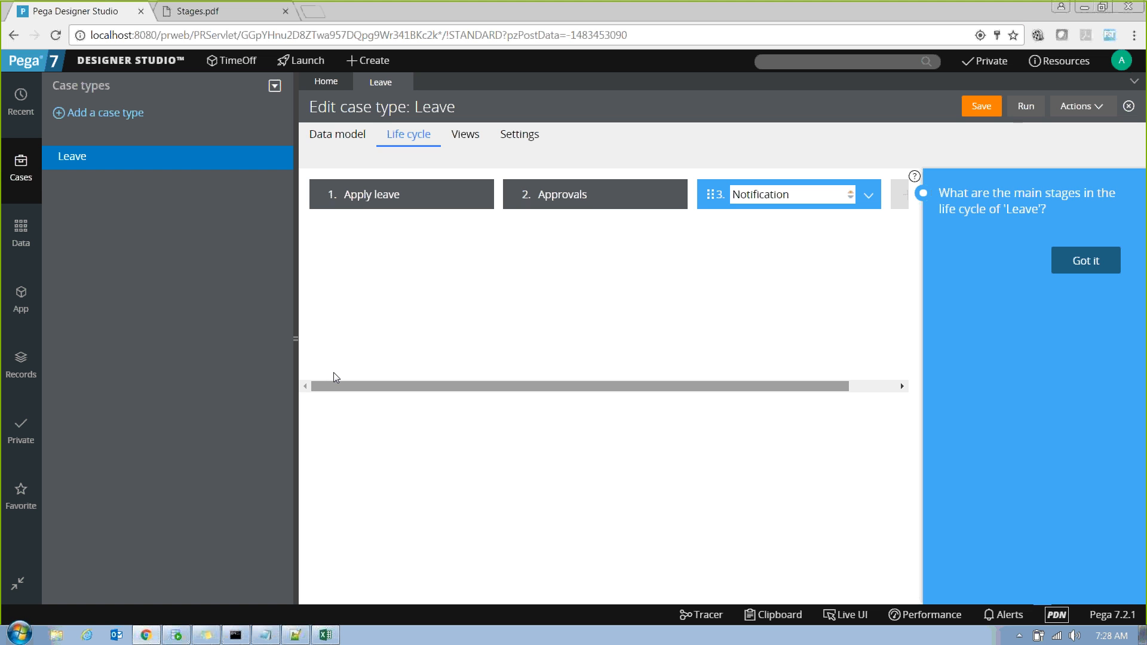
# Collapse the case explorer, configure an alternate stage named Rejected Notification for the Leave case type, and save it
pyautogui.click(295, 341)
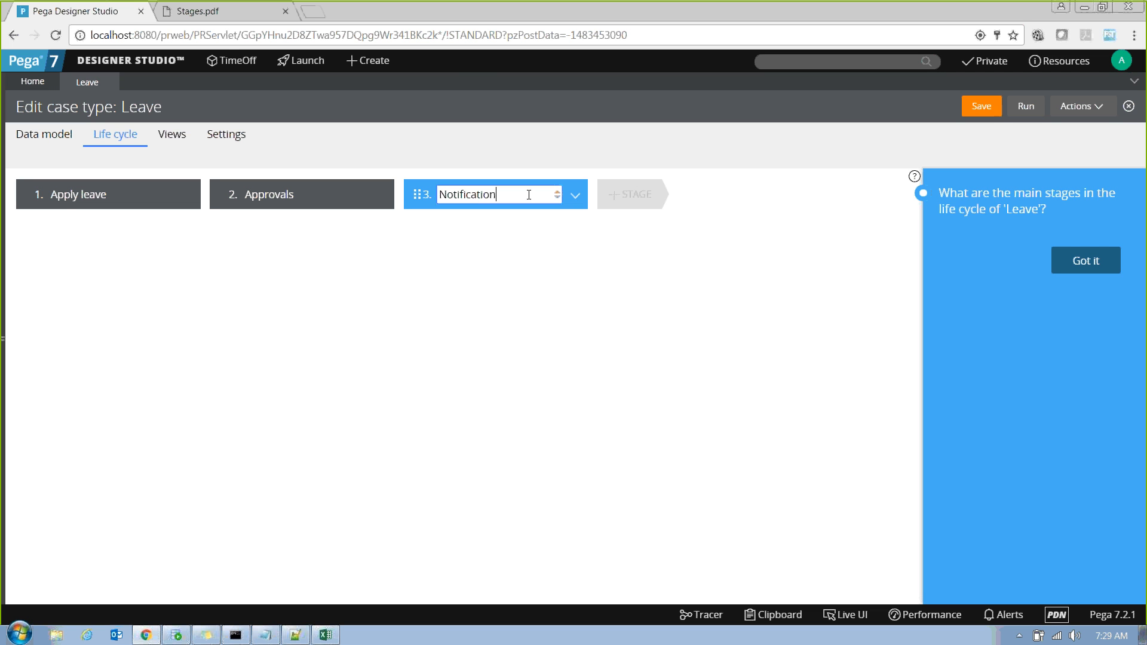
pyautogui.doubleClick(488, 192)
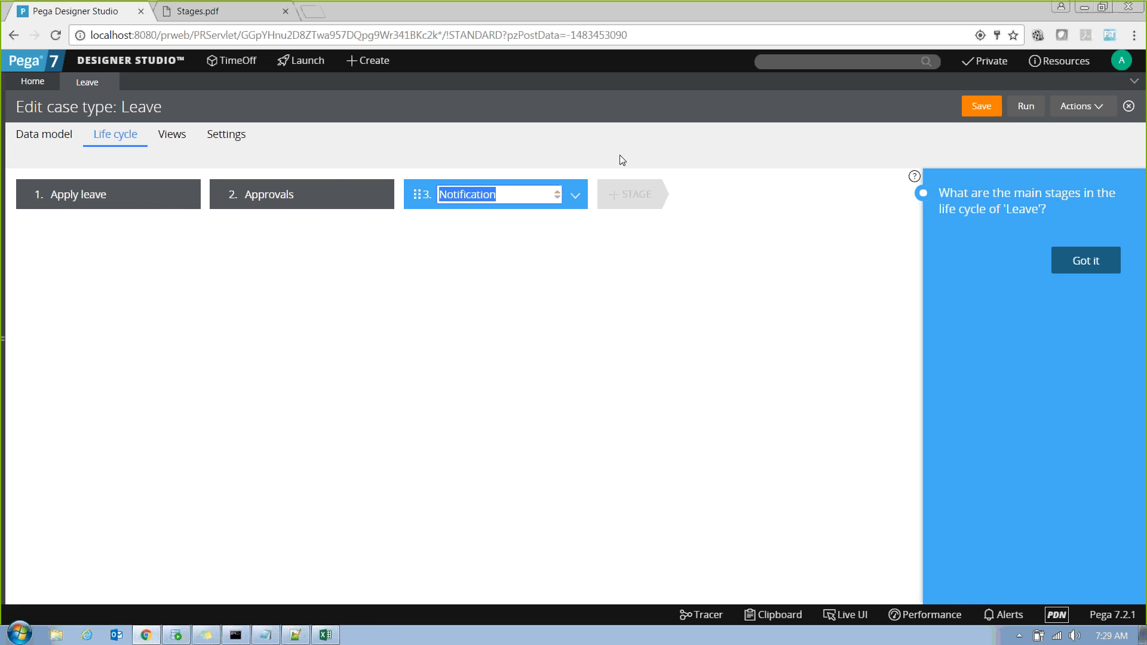
pyautogui.click(1076, 106)
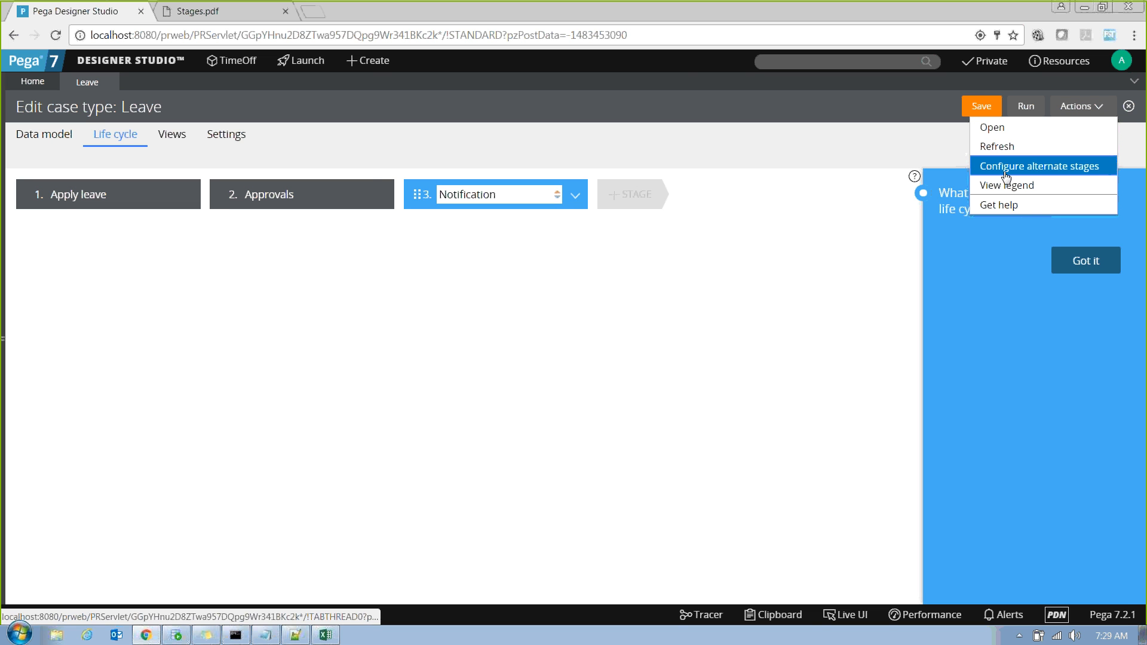
pyautogui.click(1028, 167)
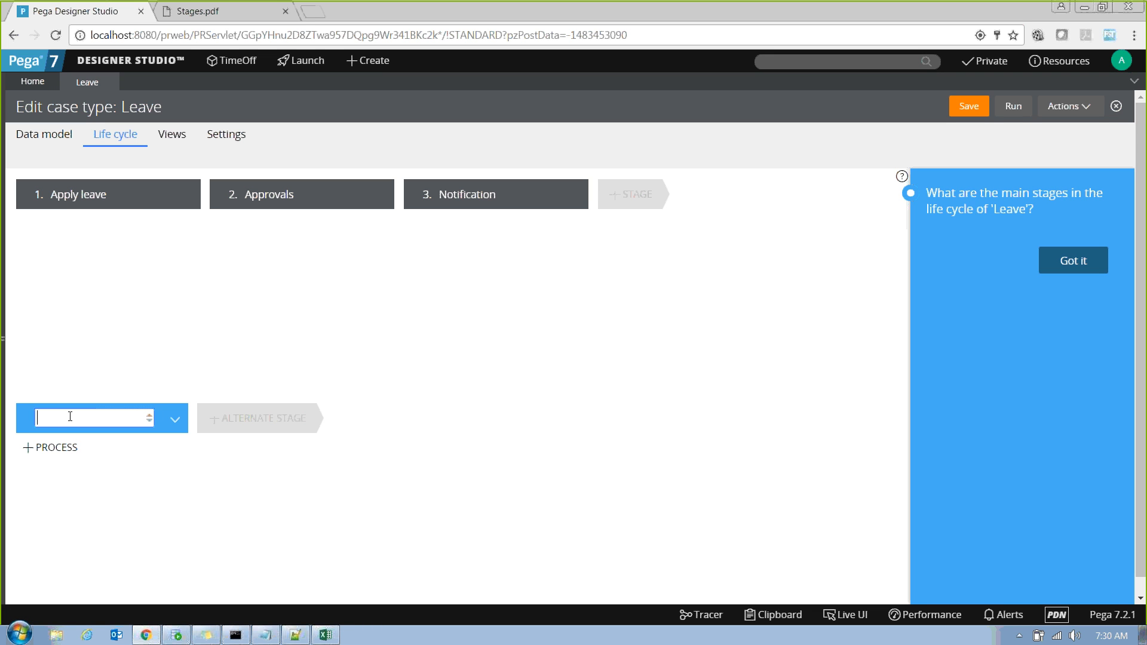
pyautogui.write('Rejected')
pyautogui.write('Notification')
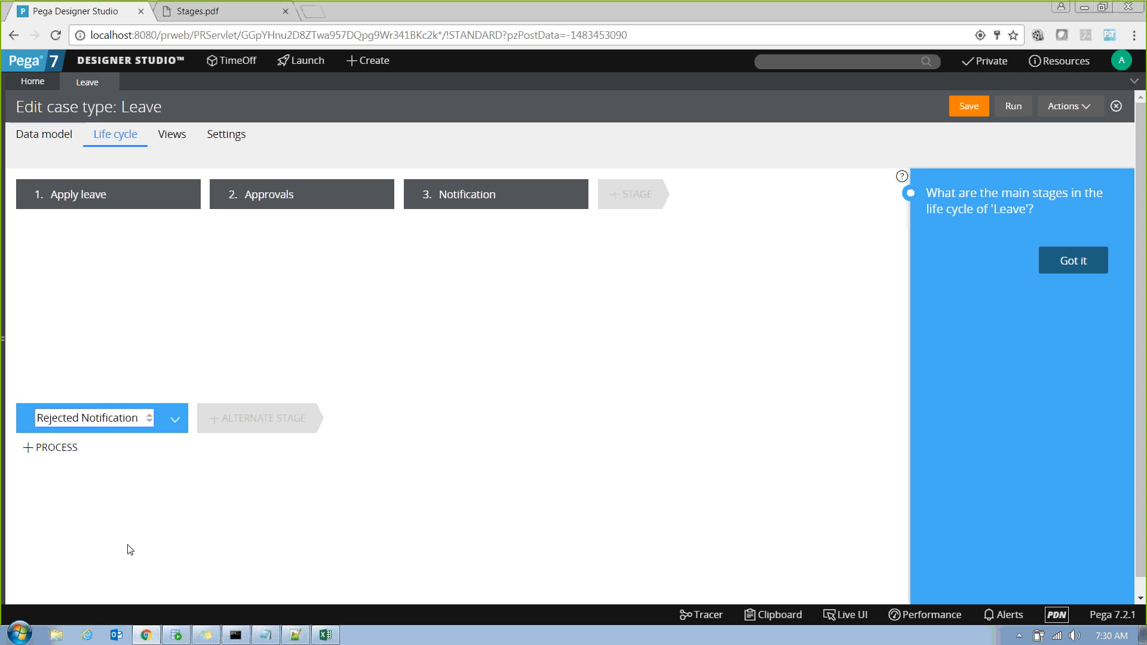
pyautogui.click(962, 111)
# Dismiss the life cycle guidance and set the Apply leave stage to automatically move to the next stage when its processes are complete
pyautogui.click(215, 7)
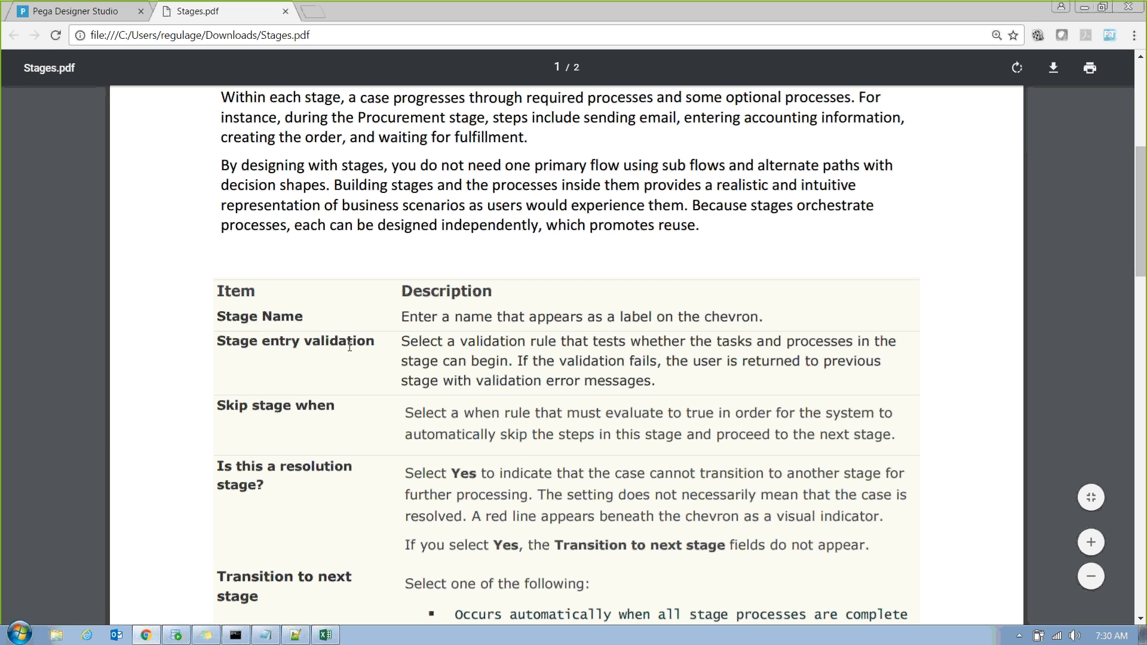
pyautogui.click(111, 15)
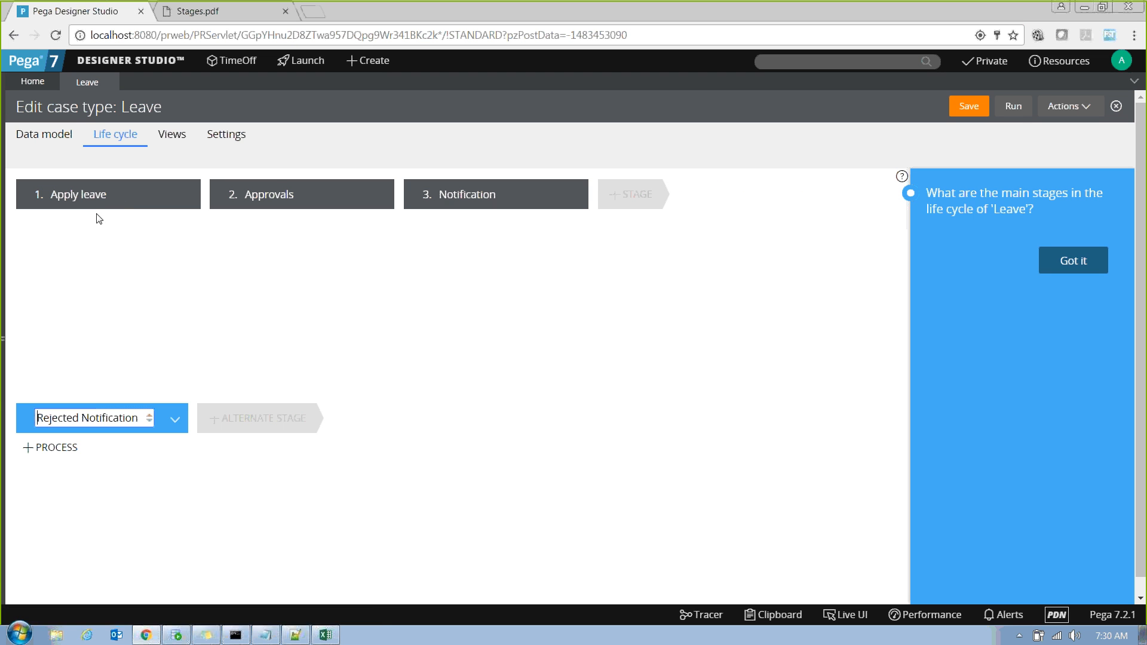
pyautogui.click(94, 196)
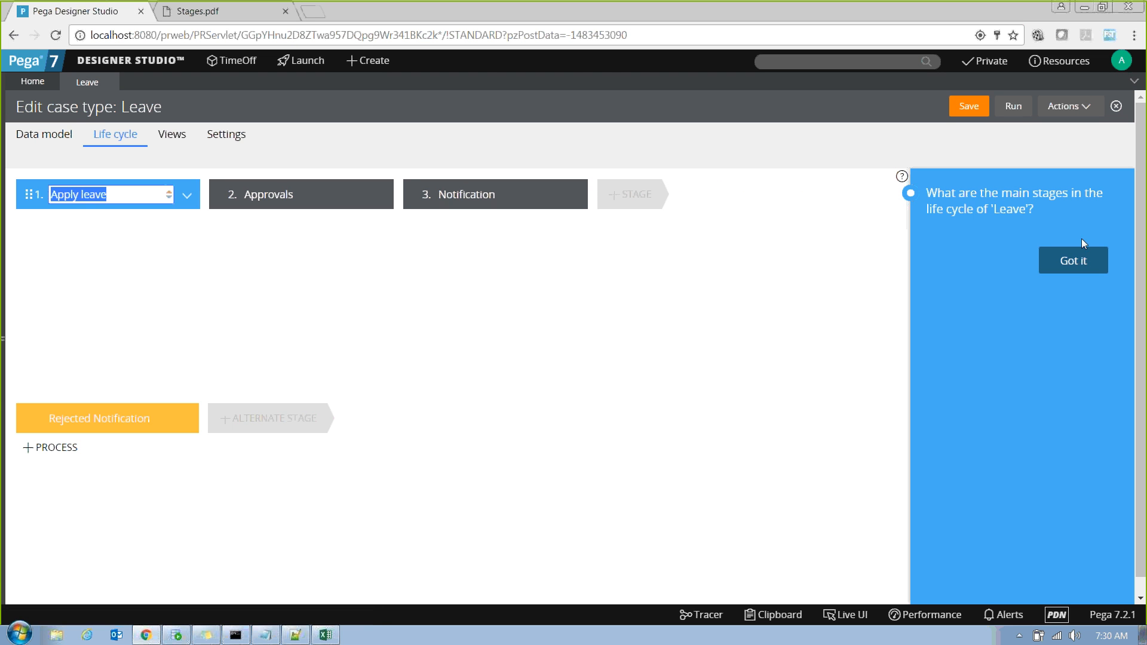
pyautogui.click(1079, 262)
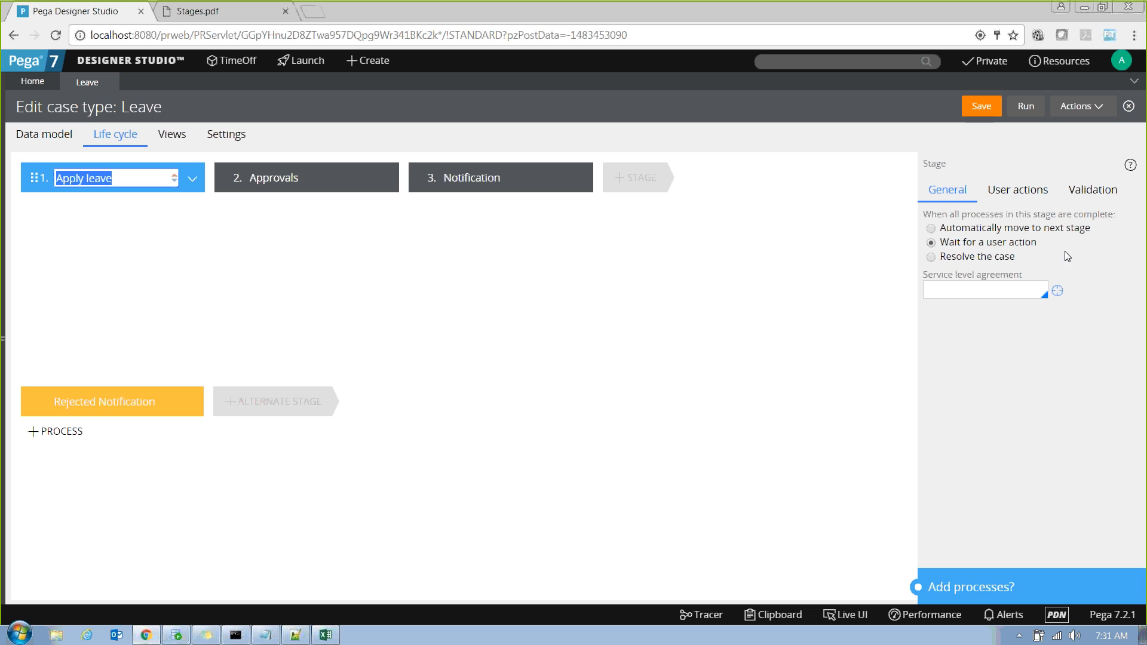
pyautogui.click(930, 229)
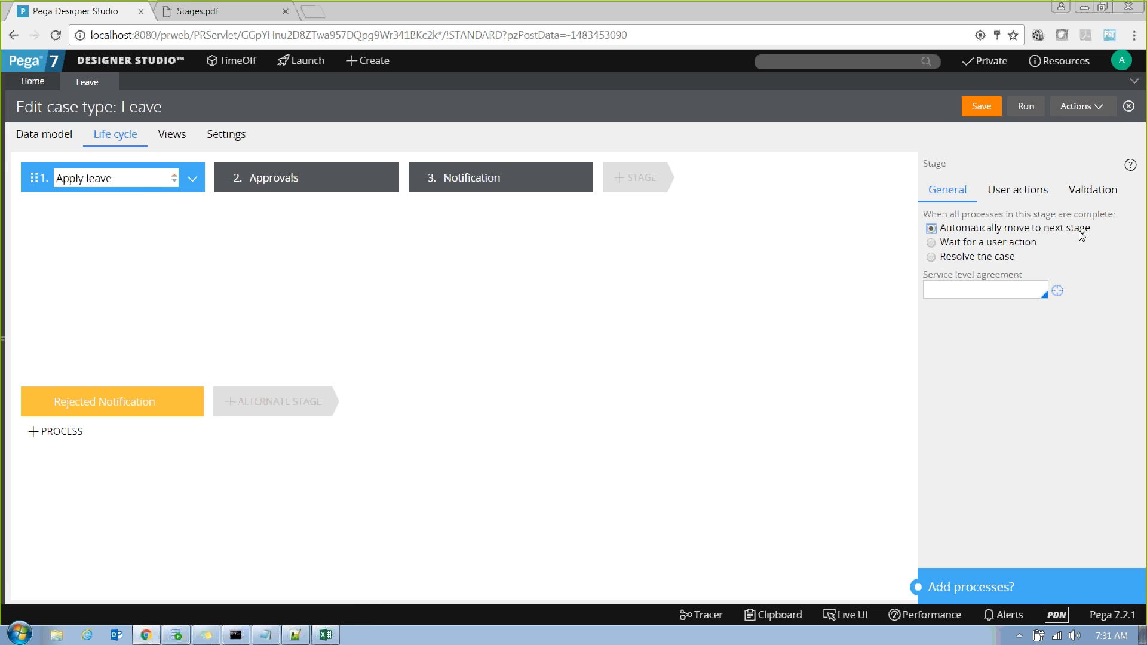
pyautogui.moveTo(1093, 229); pyautogui.dragTo(944, 232)
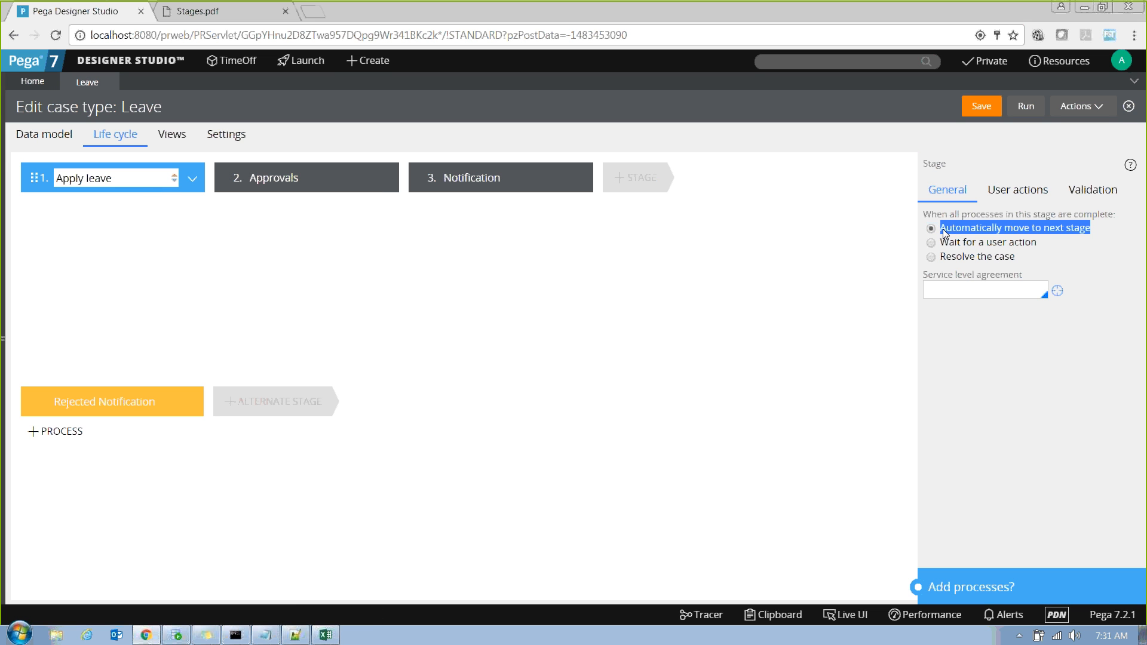
pyautogui.moveTo(1040, 244); pyautogui.dragTo(939, 242)
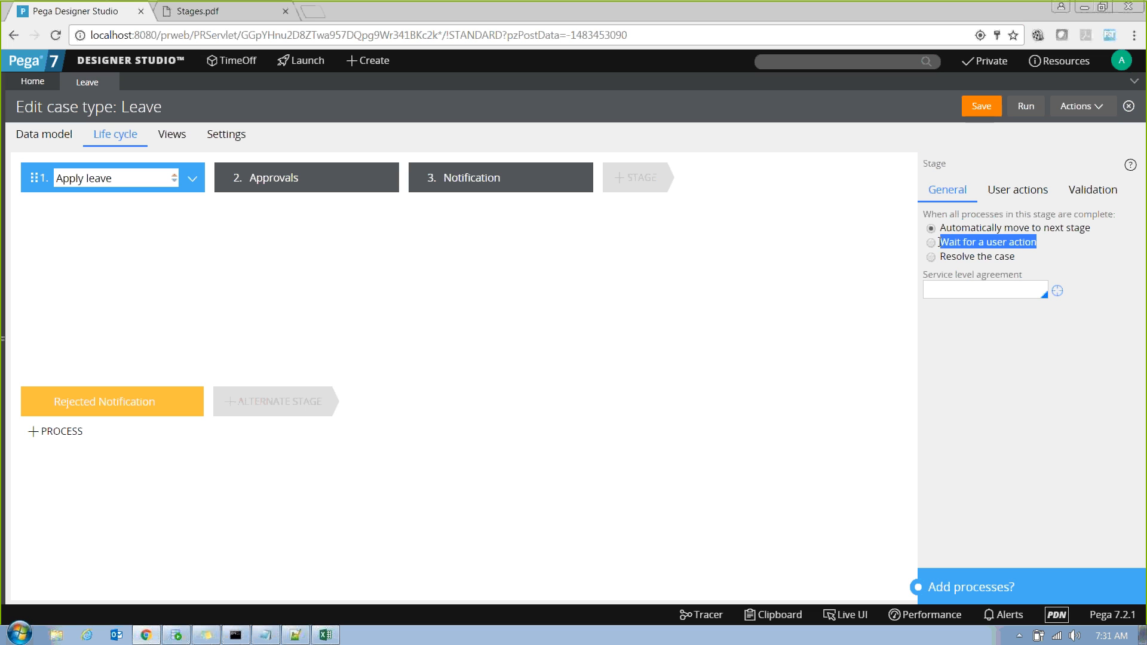
pyautogui.moveTo(1025, 258); pyautogui.dragTo(922, 252)
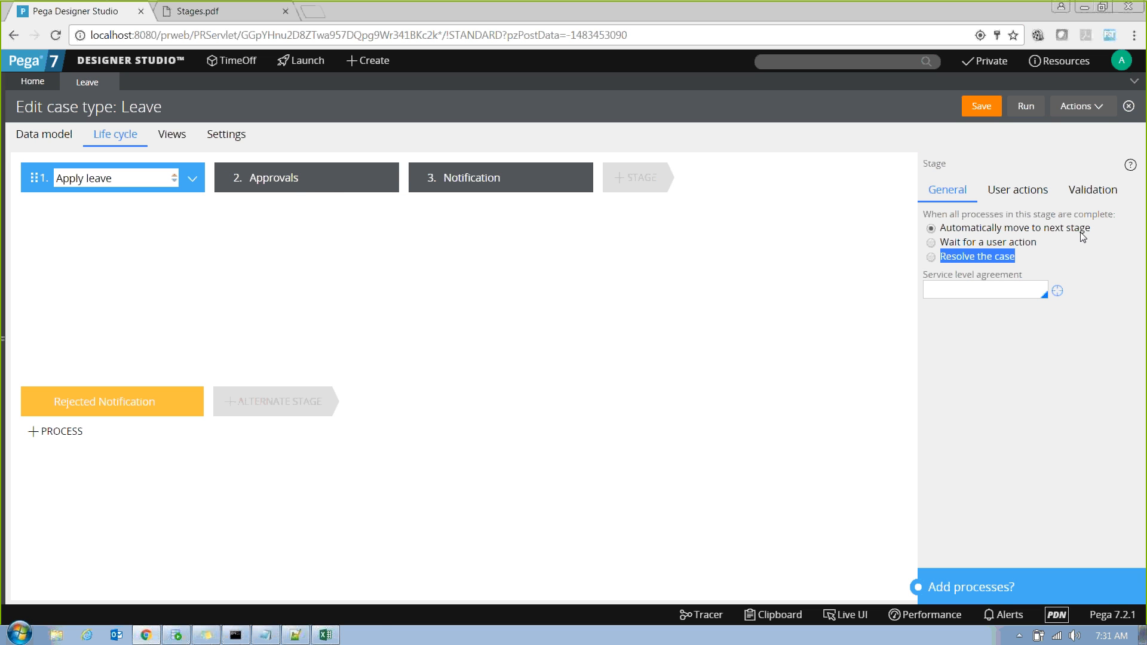
# Set the Approvals stage to automatically move to the next stage, set the Notification stage to resolve the case, and save the case type
pyautogui.click(294, 174)
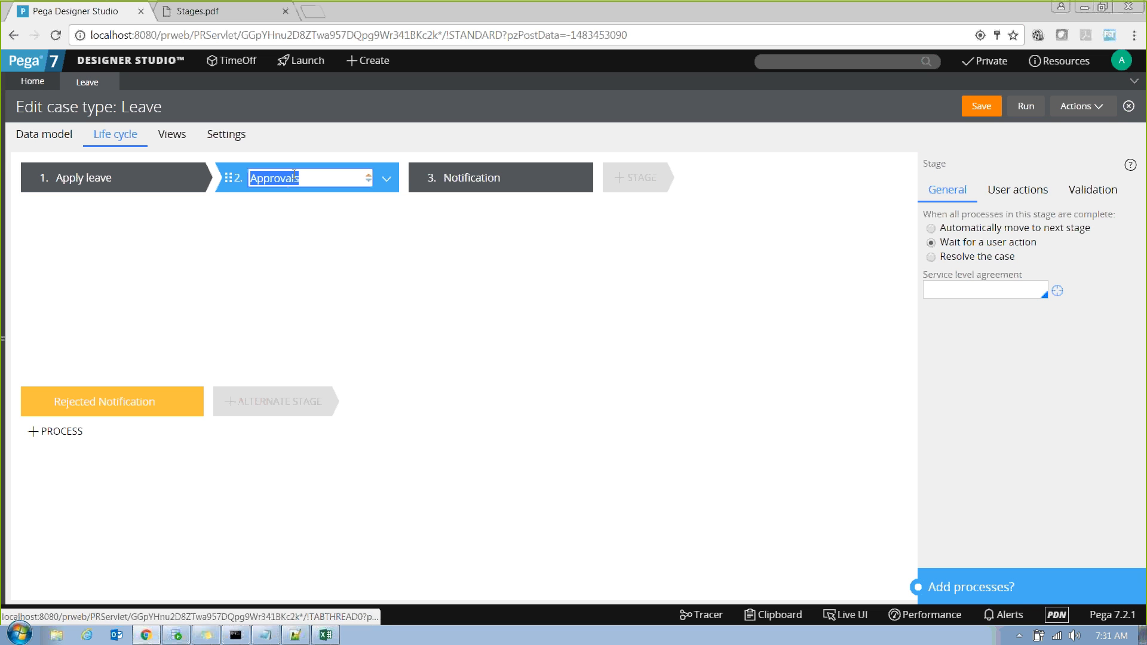
pyautogui.click(931, 230)
pyautogui.click(505, 182)
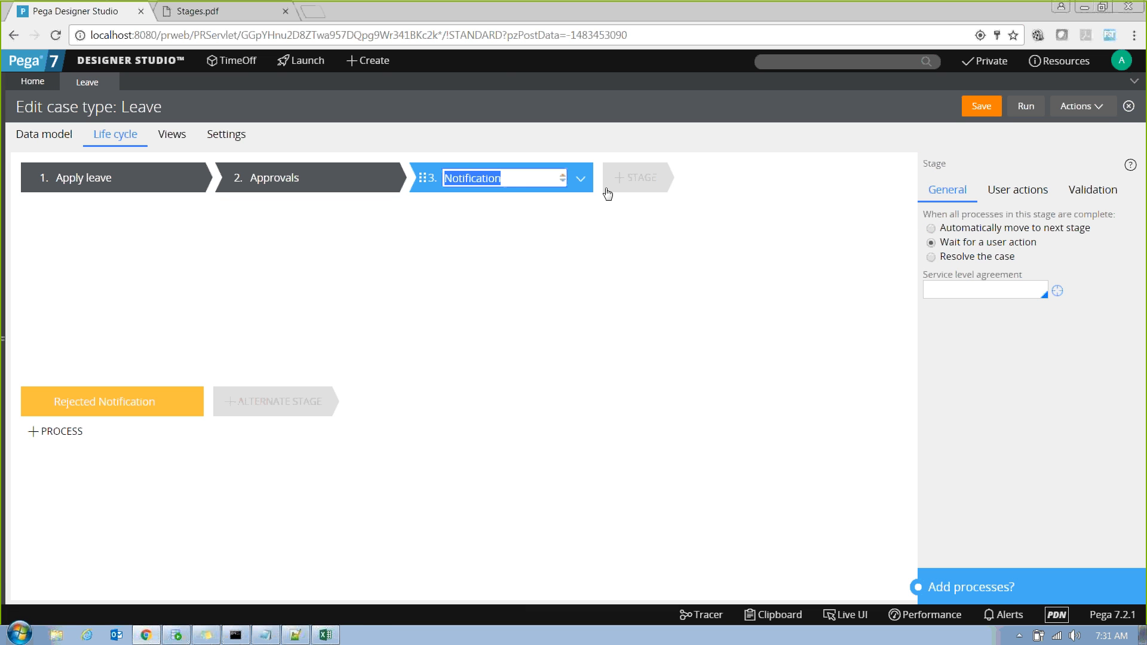
pyautogui.click(931, 256)
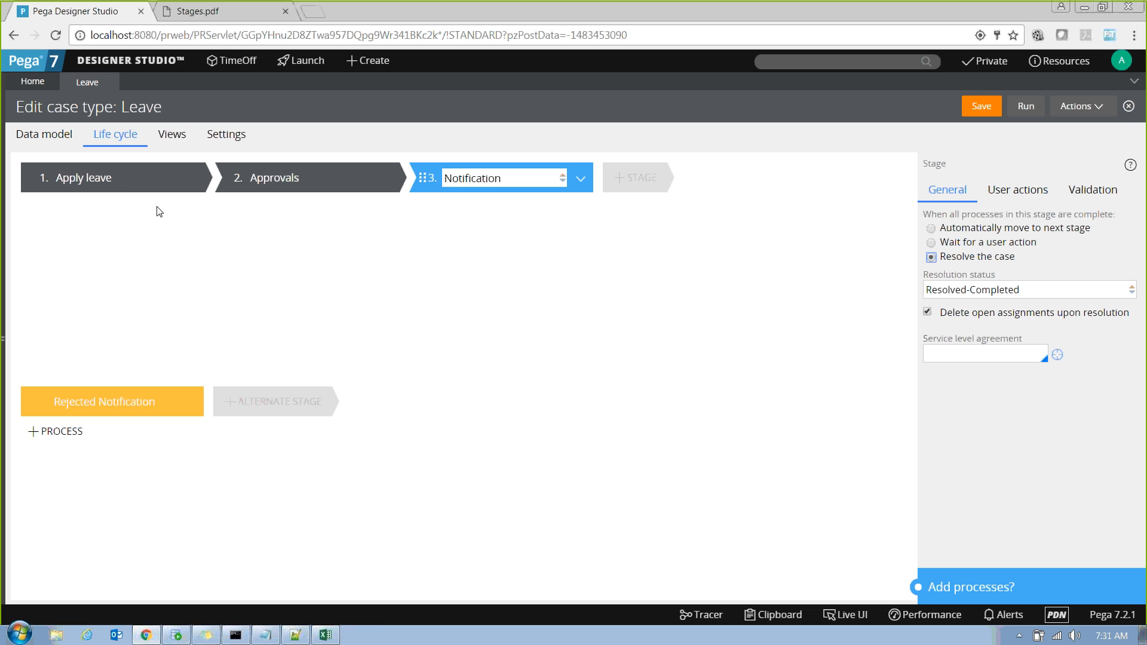
pyautogui.click(119, 189)
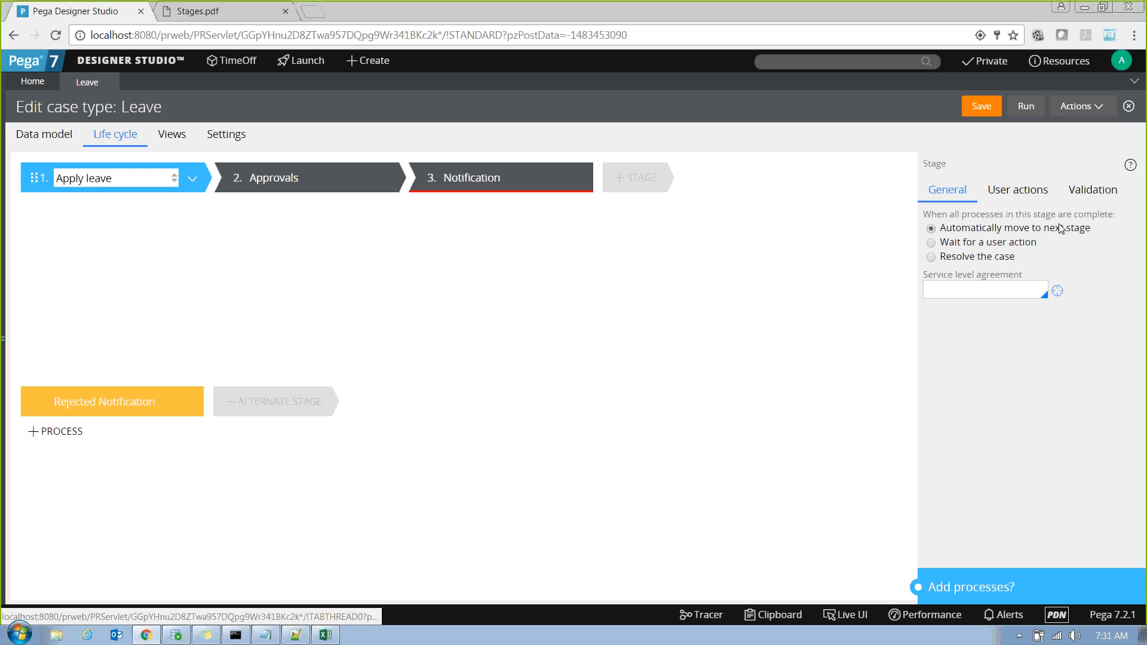
pyautogui.click(478, 179)
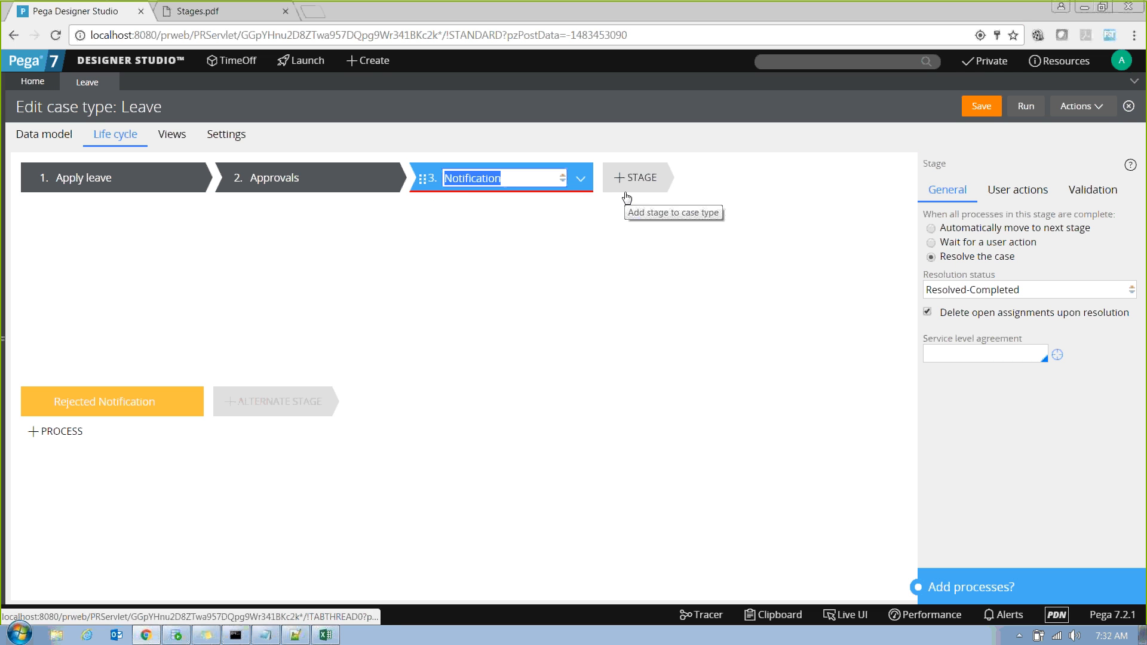
pyautogui.click(978, 107)
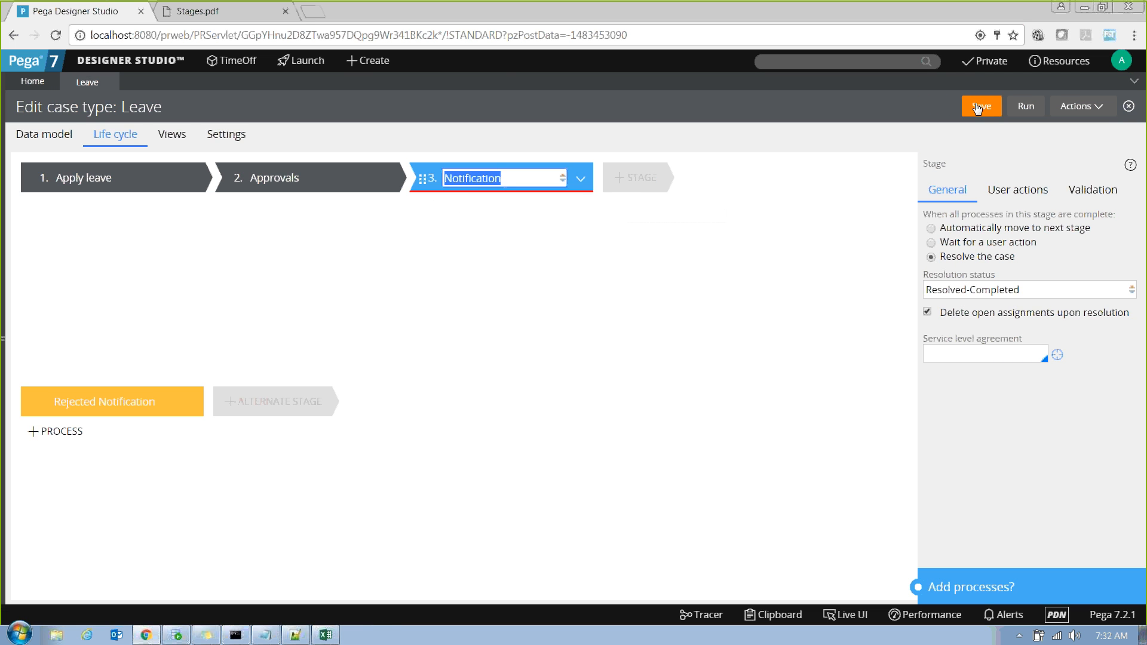
pyautogui.click(977, 107)
# Set the service level agreement of the Apply leave stage to AdvanceFlow
pyautogui.click(128, 182)
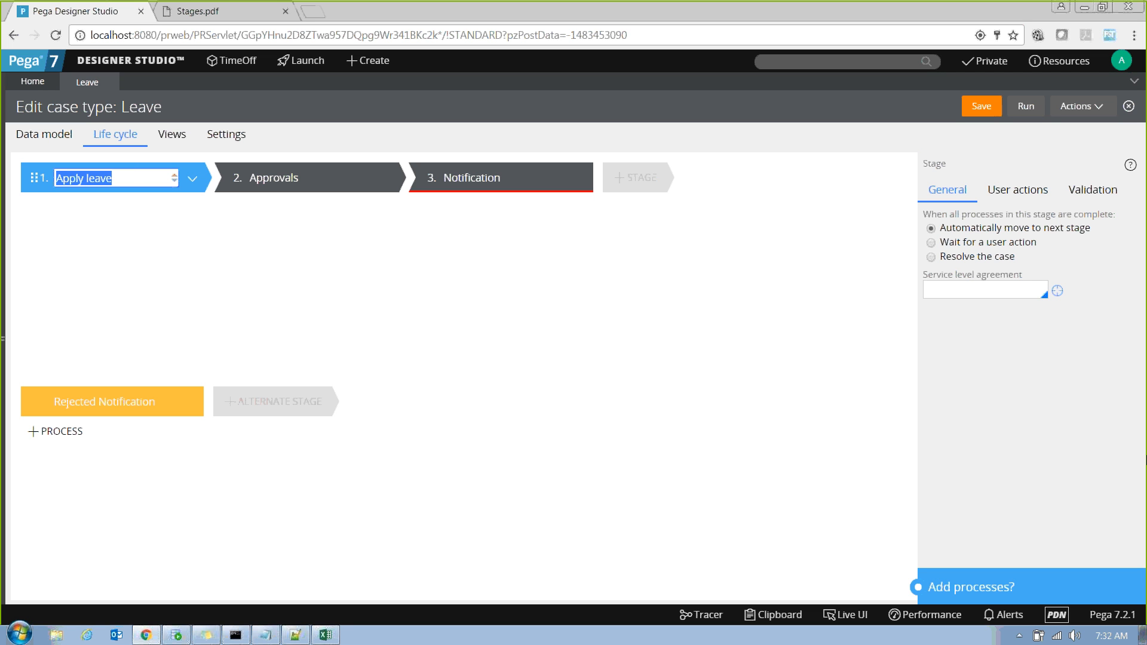
pyautogui.moveTo(924, 276); pyautogui.dragTo(1045, 279)
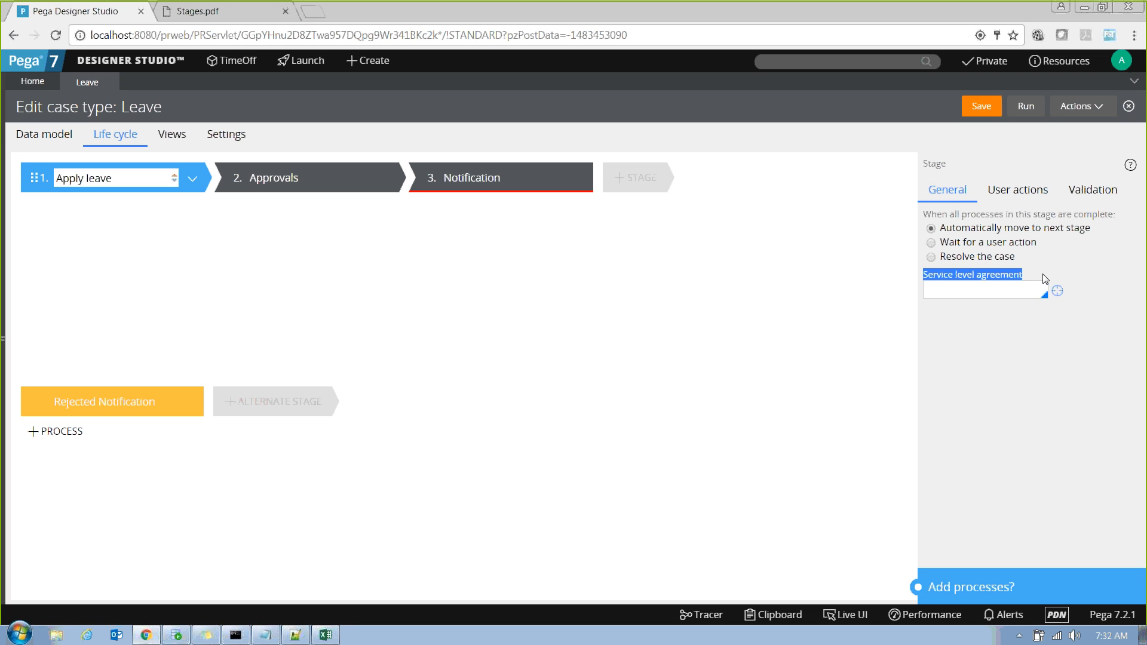
pyautogui.click(955, 285)
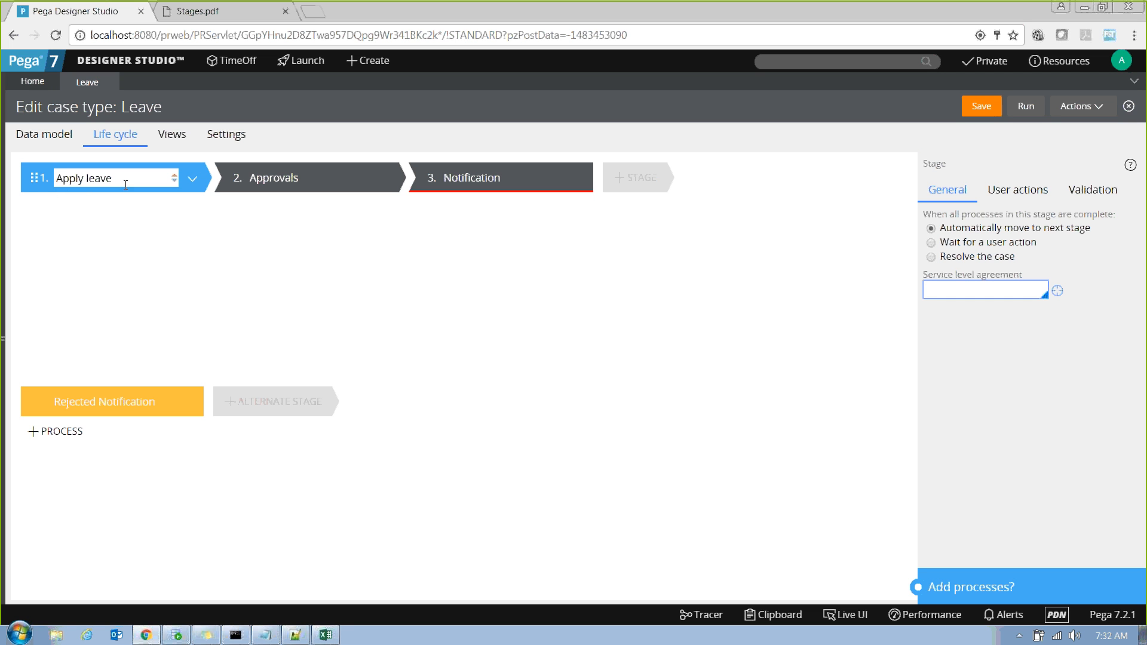
pyautogui.moveTo(126, 185); pyautogui.dragTo(58, 177)
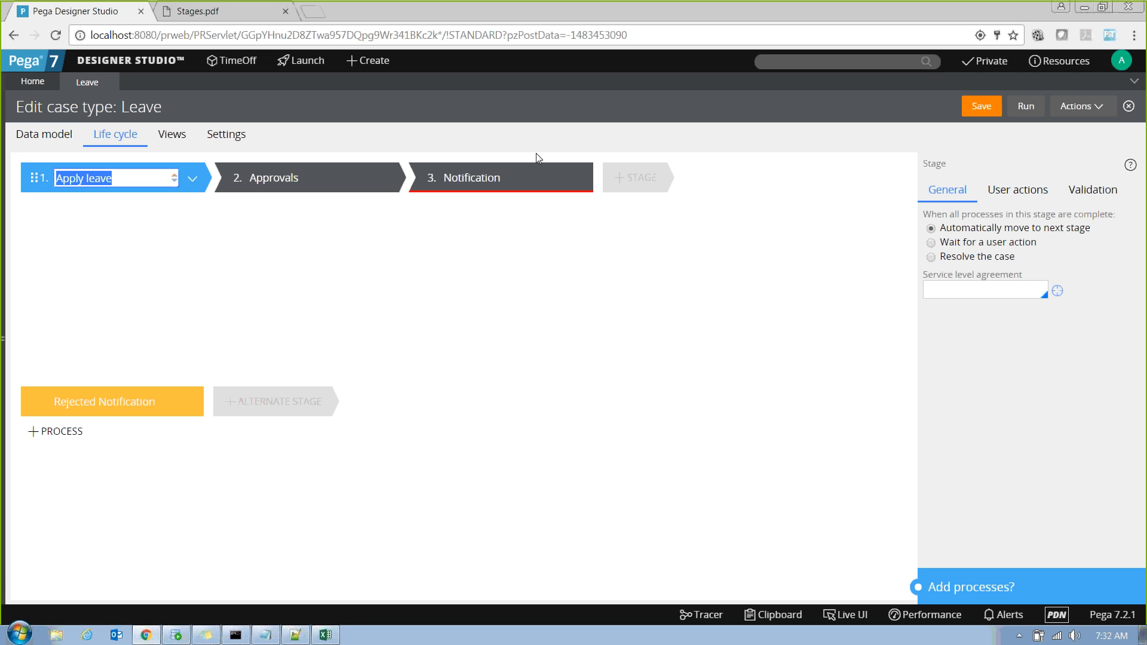
pyautogui.click(957, 293)
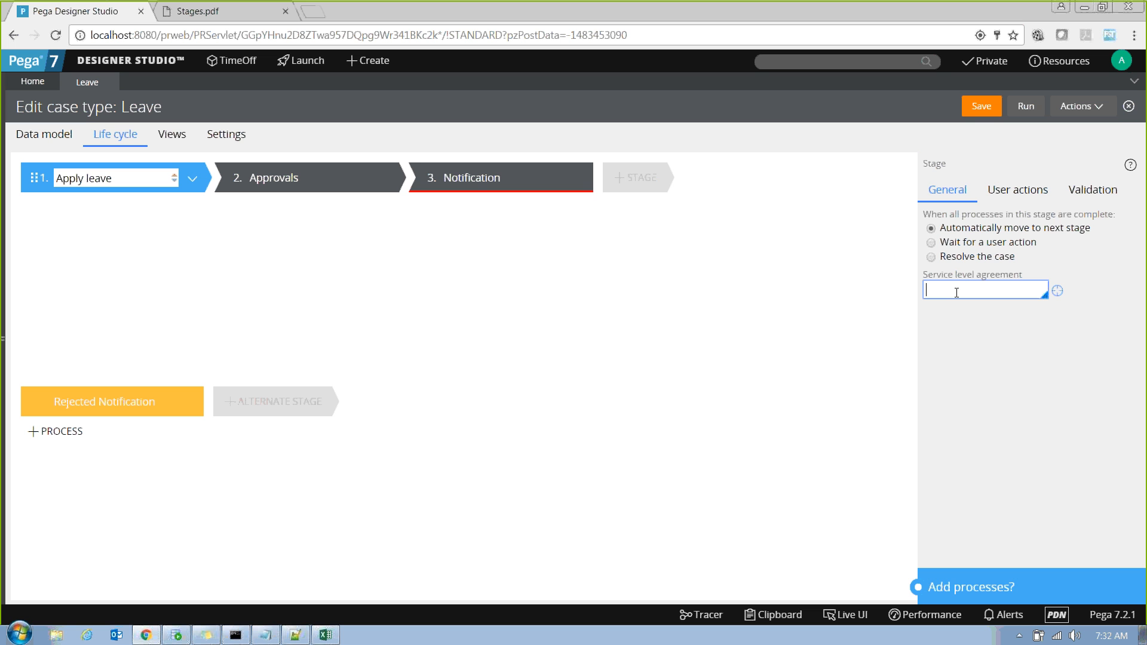
pyautogui.press('Down')
pyautogui.press('Down')
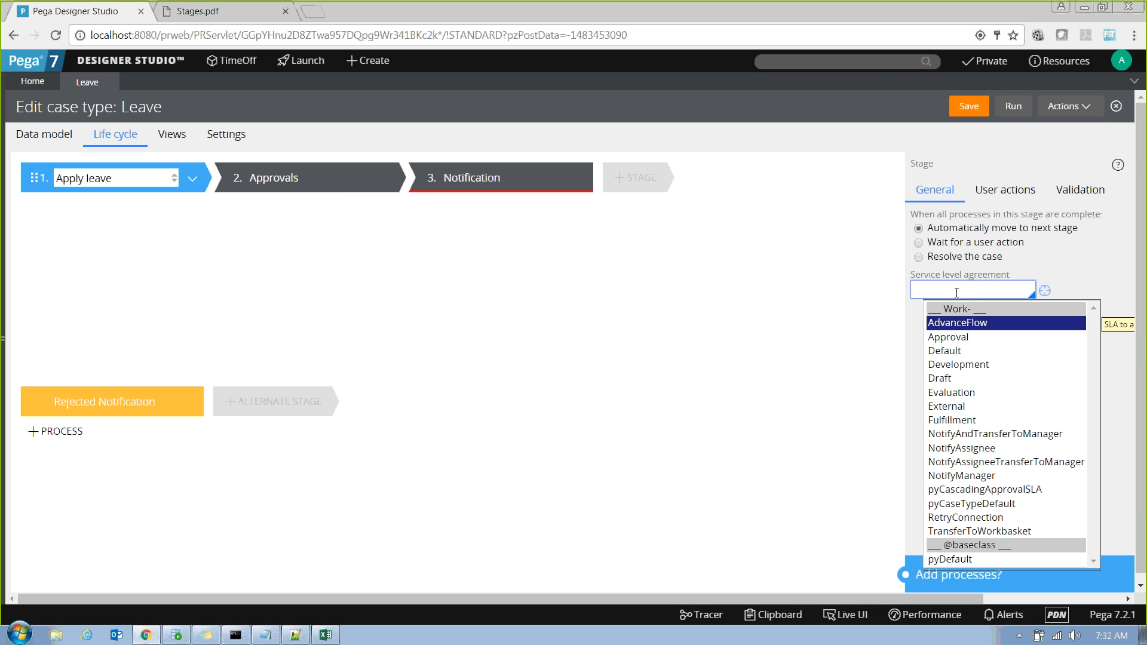
pyautogui.press('Return')
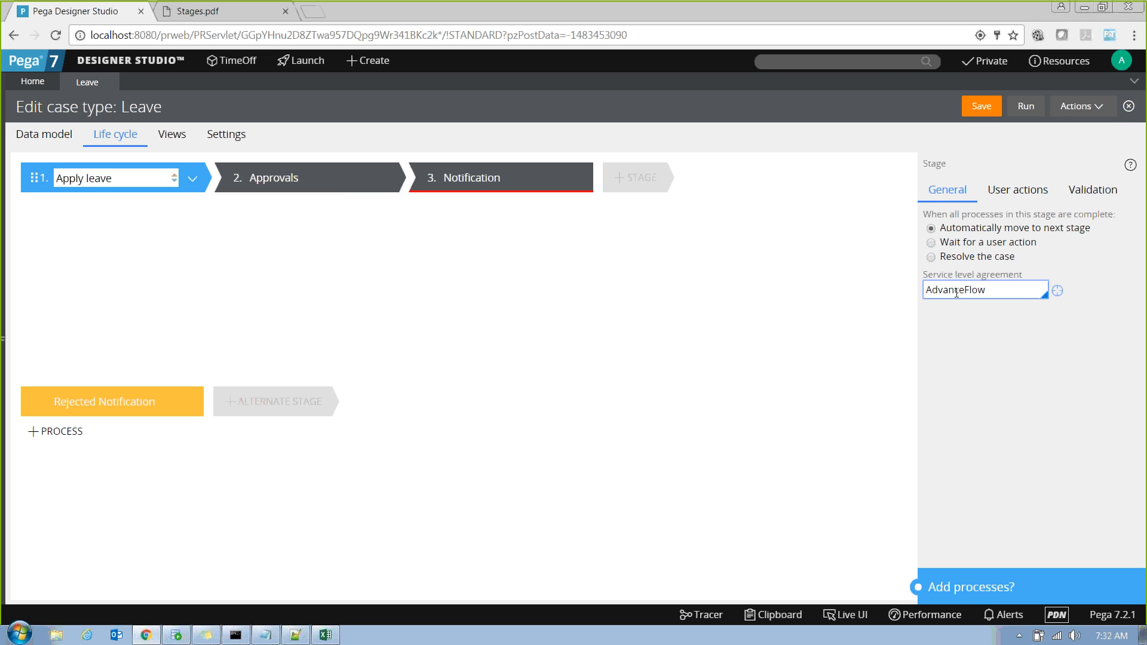
# Open the AdvanceFlow service level agreement rule and examine its goal, available goal actions, deadline and passed deadline settings
pyautogui.click(1058, 290)
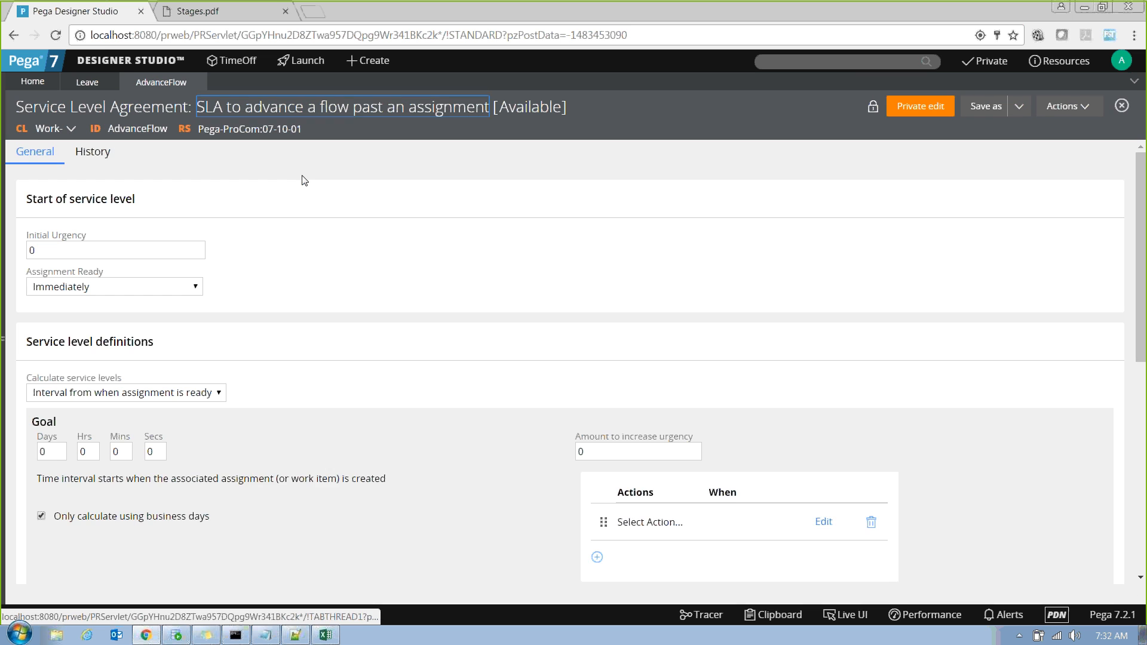
pyautogui.scroll(-4, 134, 337)
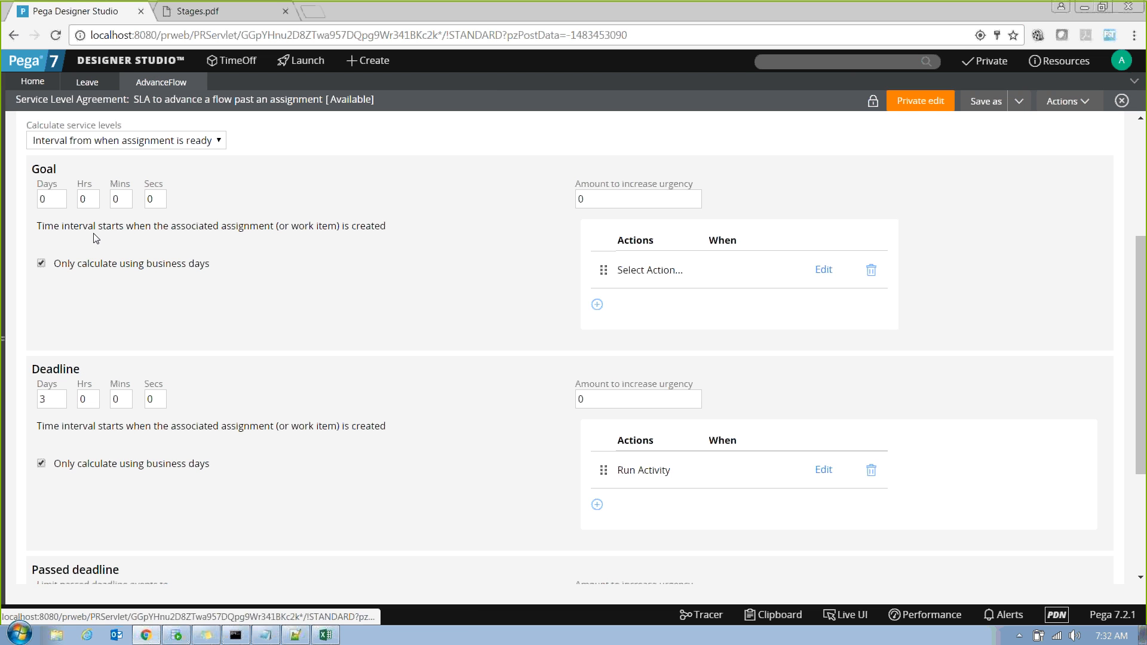
pyautogui.doubleClick(66, 172)
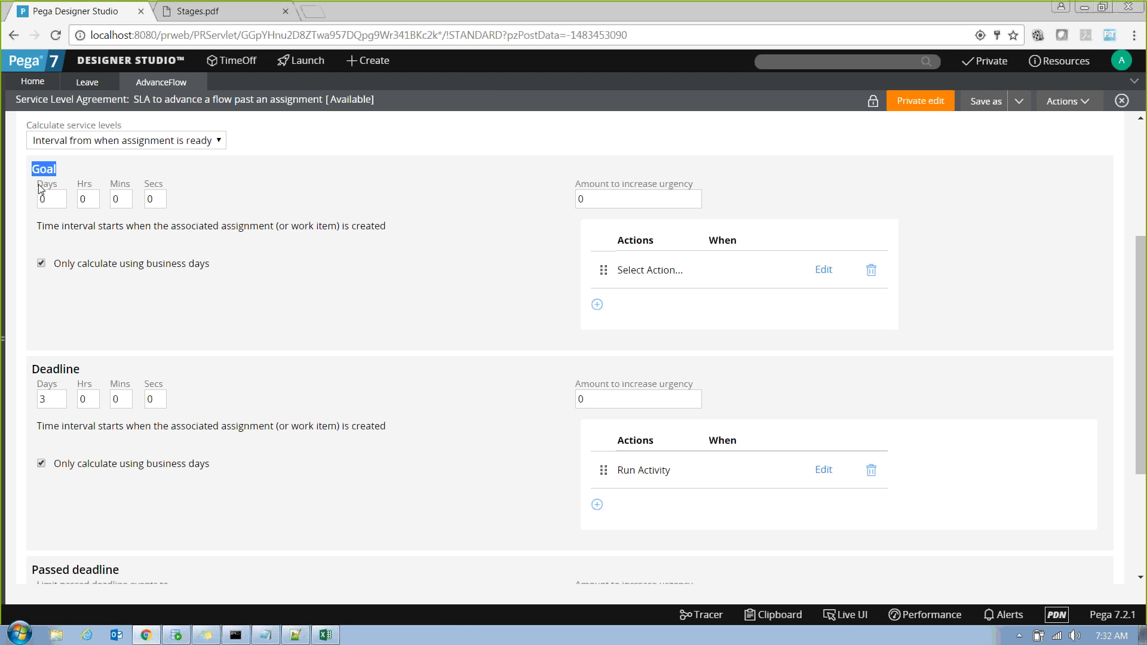
pyautogui.click(644, 276)
pyautogui.click(699, 310)
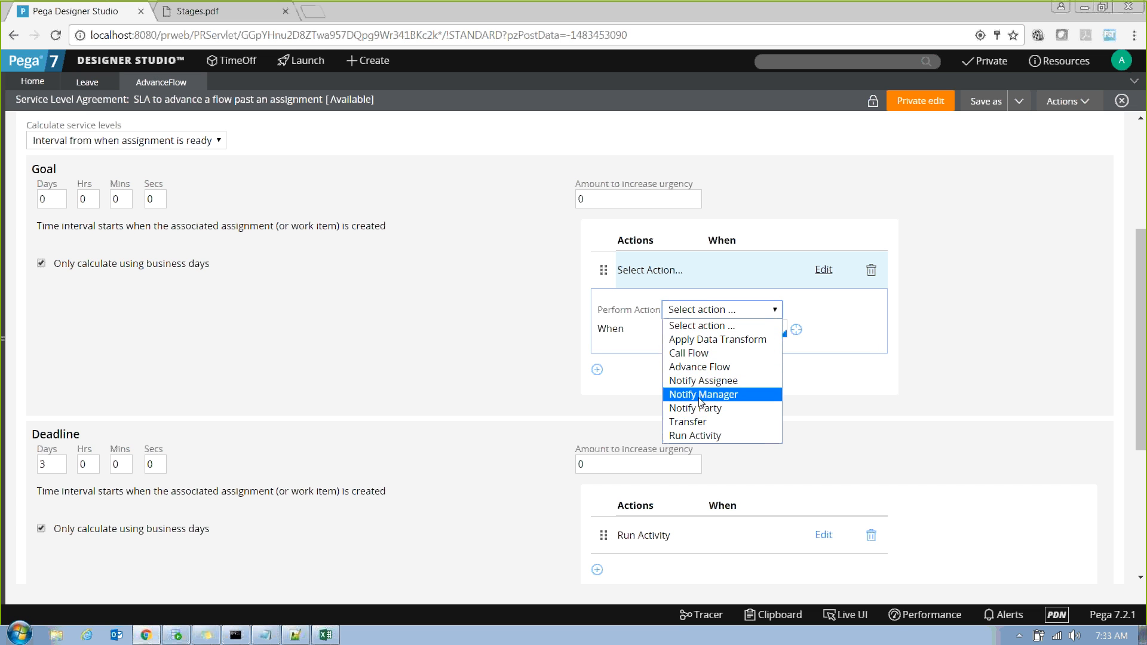
pyautogui.click(299, 377)
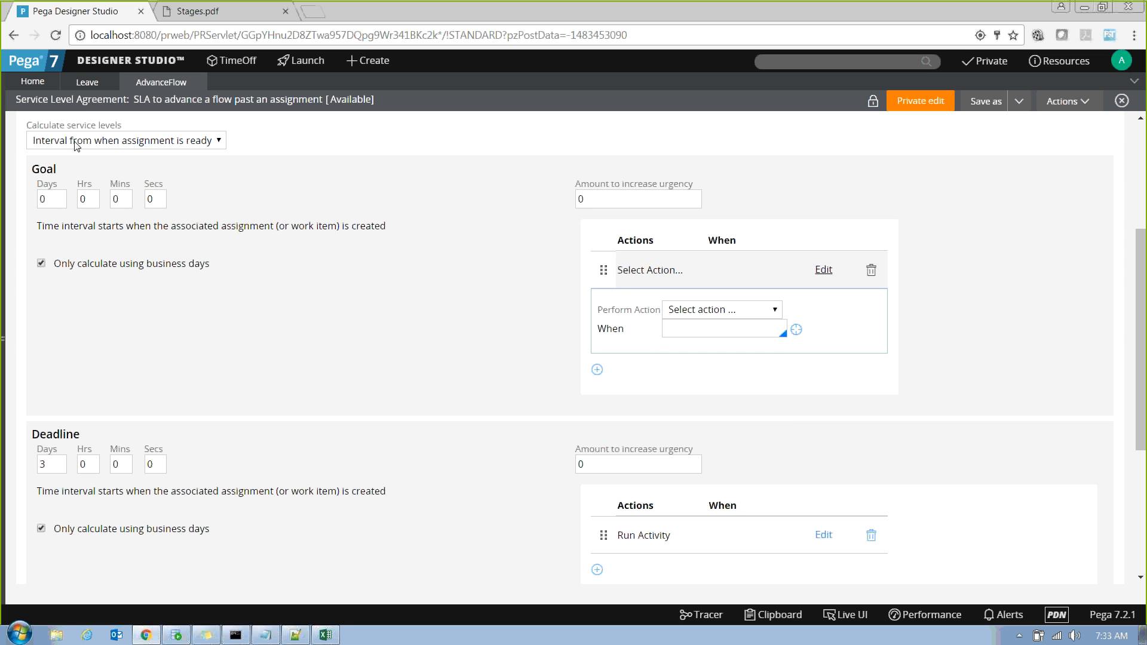
pyautogui.moveTo(31, 169); pyautogui.dragTo(85, 173)
pyautogui.moveTo(32, 435); pyautogui.dragTo(98, 436)
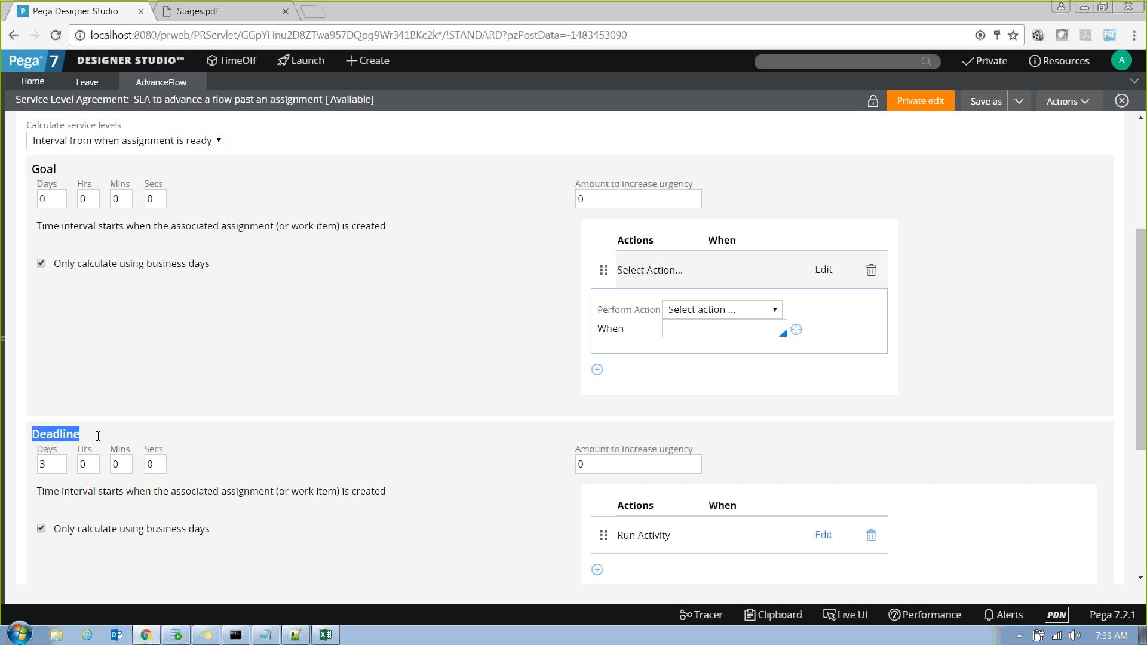
pyautogui.scroll(-4, 90, 418)
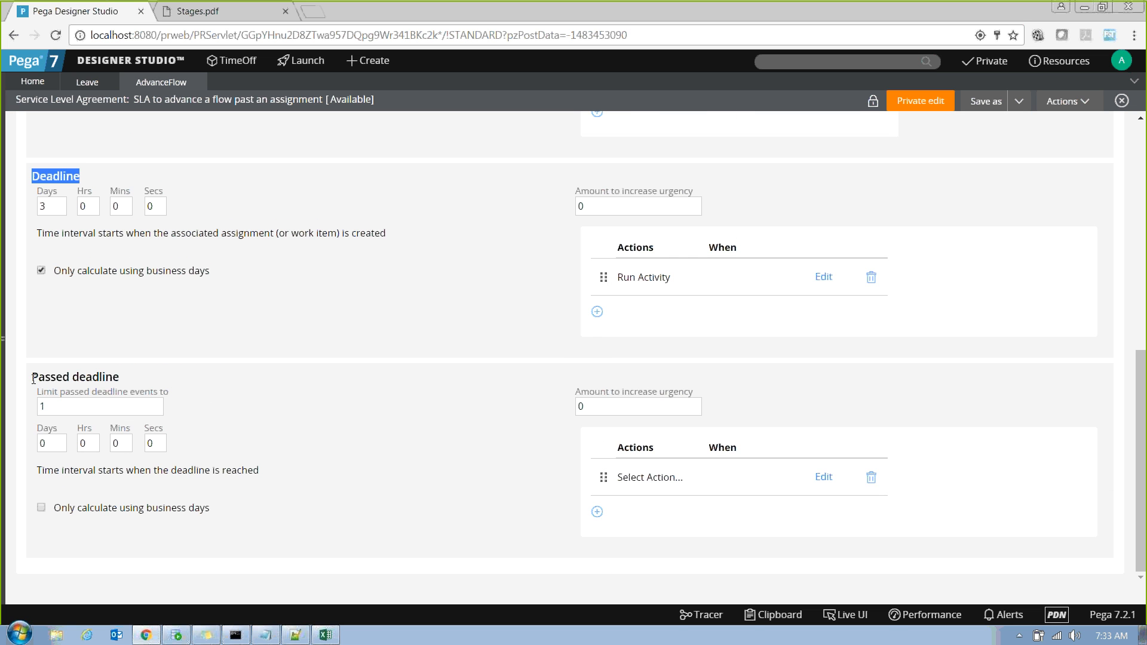
pyautogui.moveTo(32, 379); pyautogui.dragTo(135, 379)
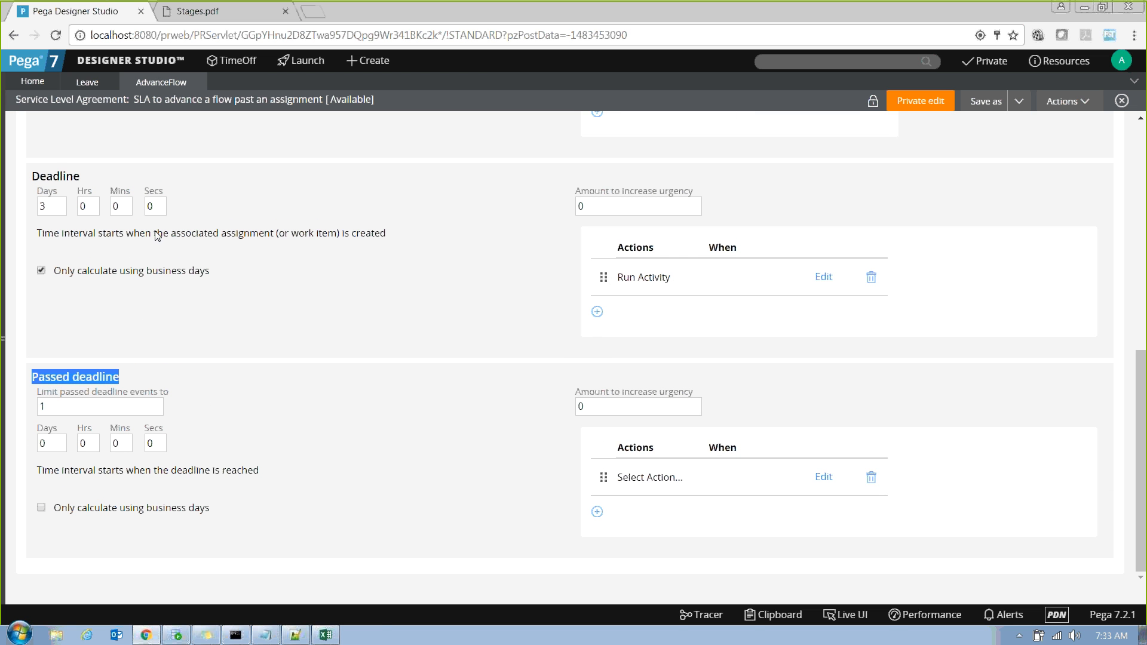
# Close the AdvanceFlow rule, discarding its changes, and clear the service level agreement of the Apply leave stage
pyautogui.click(196, 82)
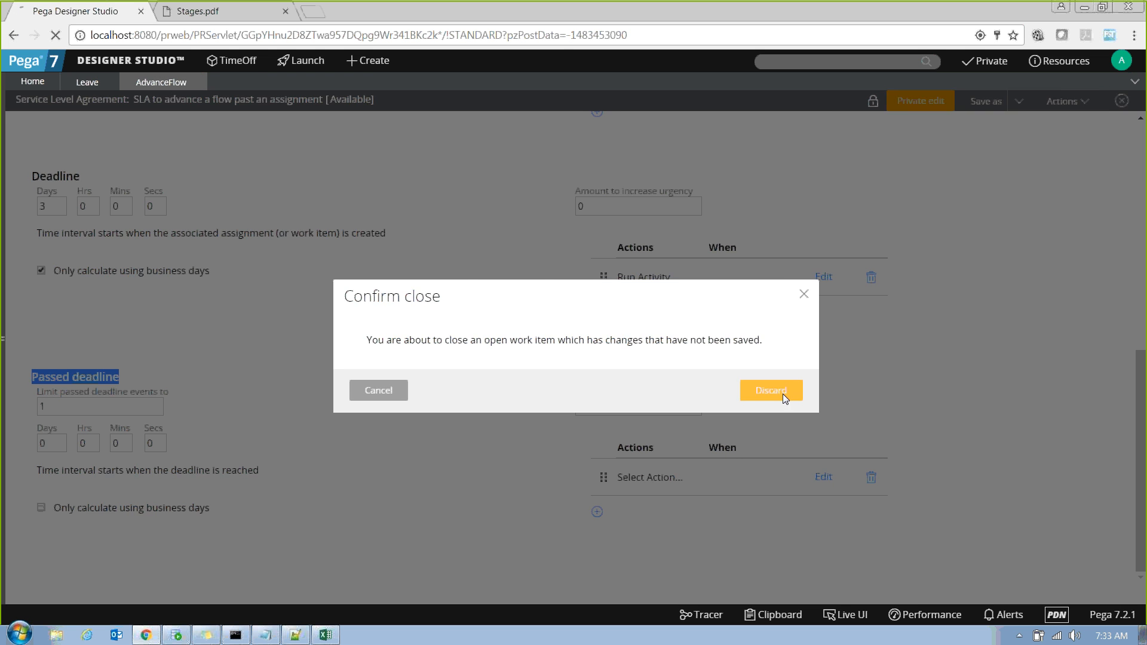
pyautogui.click(782, 393)
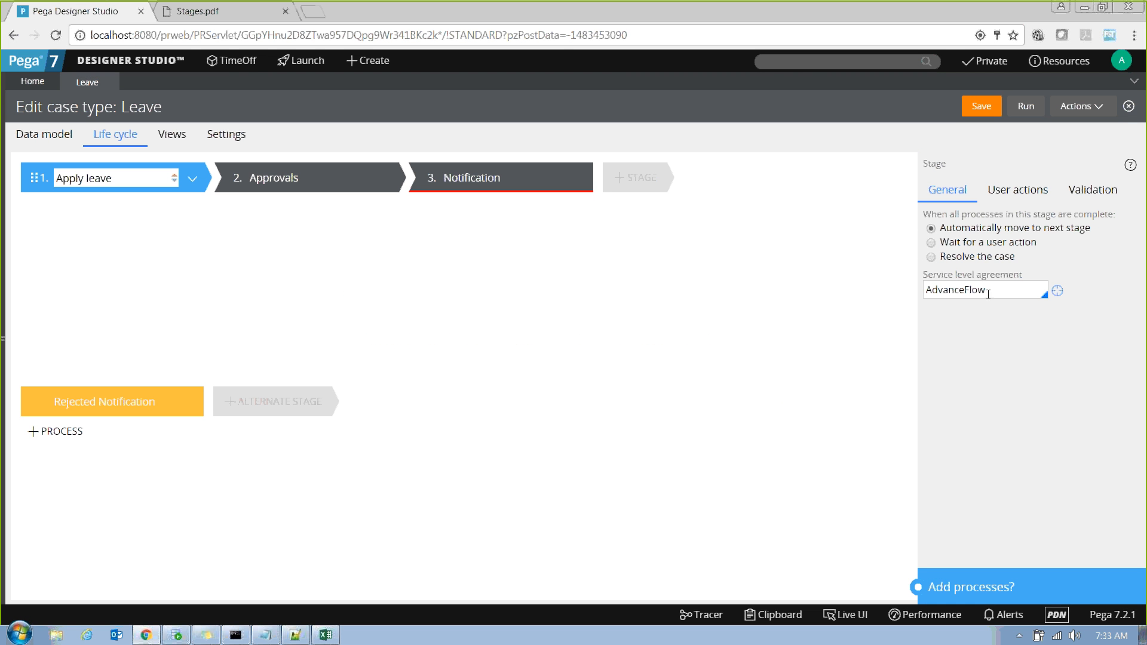
pyautogui.moveTo(987, 290); pyautogui.dragTo(756, 297)
pyautogui.press('BackSpace')
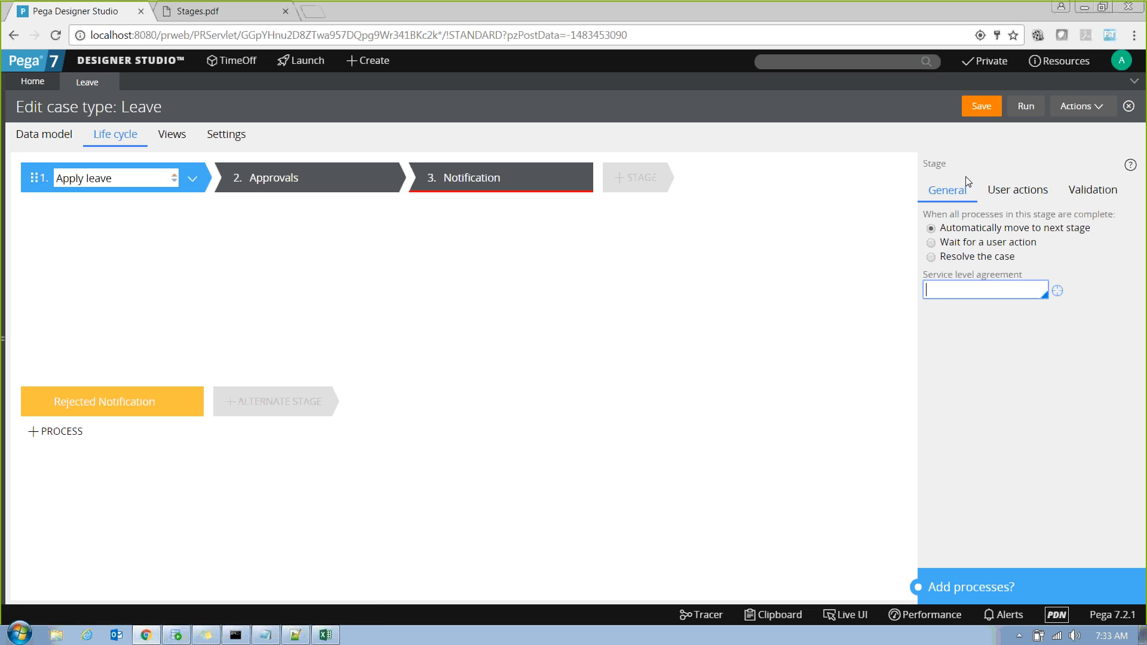
# Examine the optional processes, local actions and validation settings of the Apply leave stage, and select the Approvals stage
pyautogui.click(1014, 190)
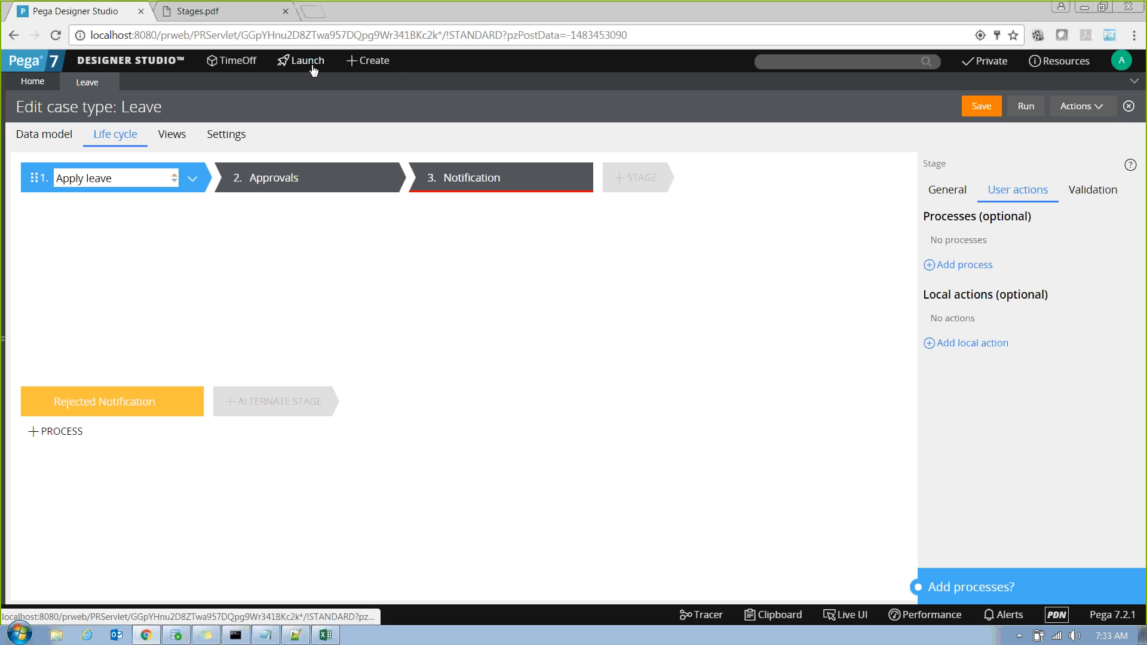
pyautogui.click(1072, 107)
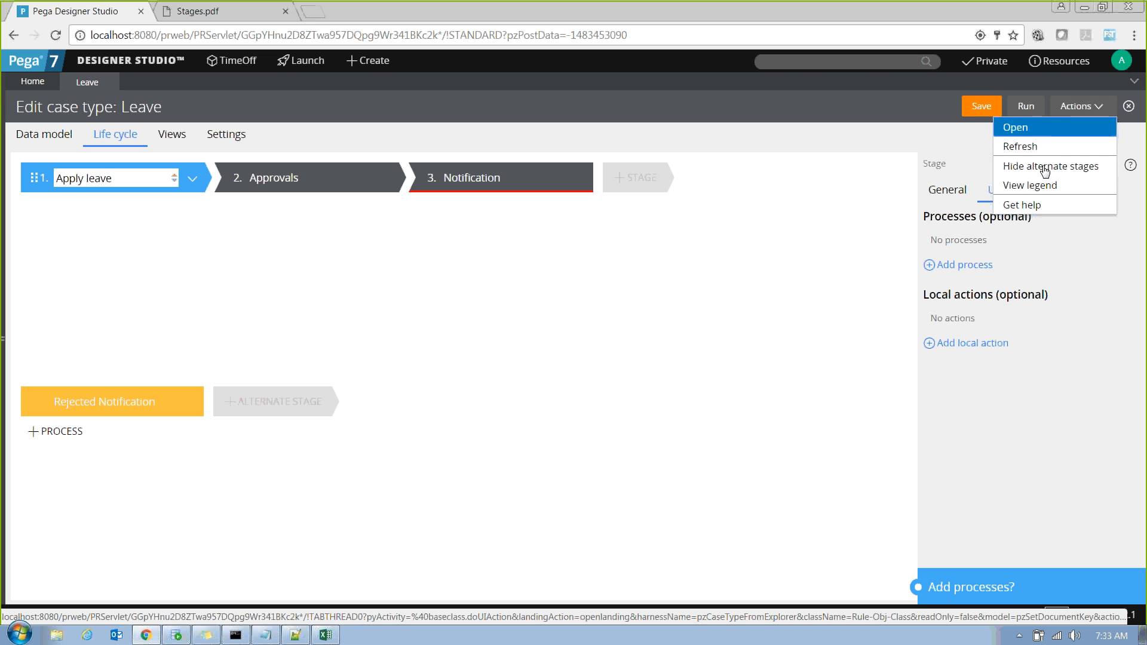
pyautogui.click(644, 422)
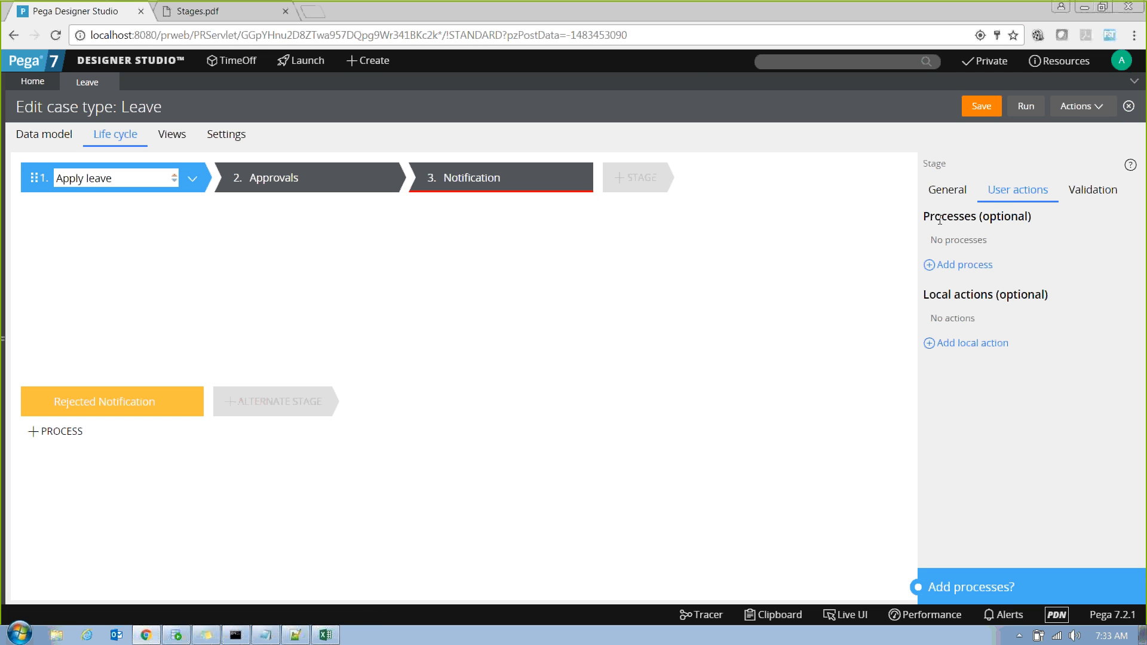
pyautogui.moveTo(924, 217); pyautogui.dragTo(982, 217)
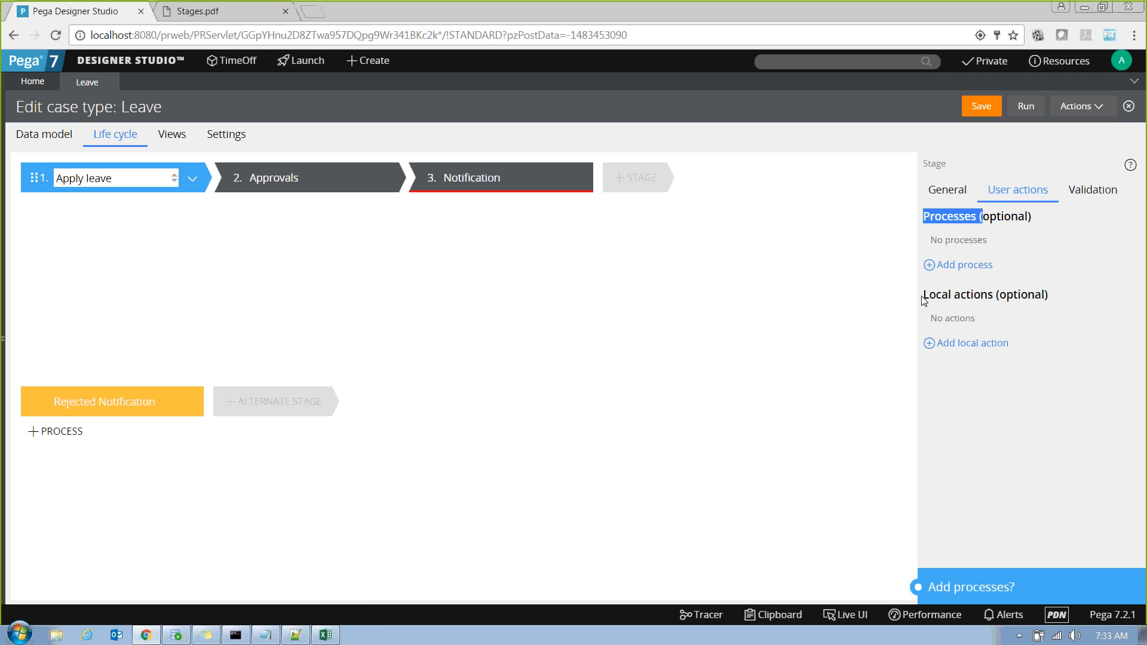
pyautogui.moveTo(922, 295); pyautogui.dragTo(980, 295)
pyautogui.click(924, 218)
pyautogui.doubleClick(925, 219)
pyautogui.click(1075, 106)
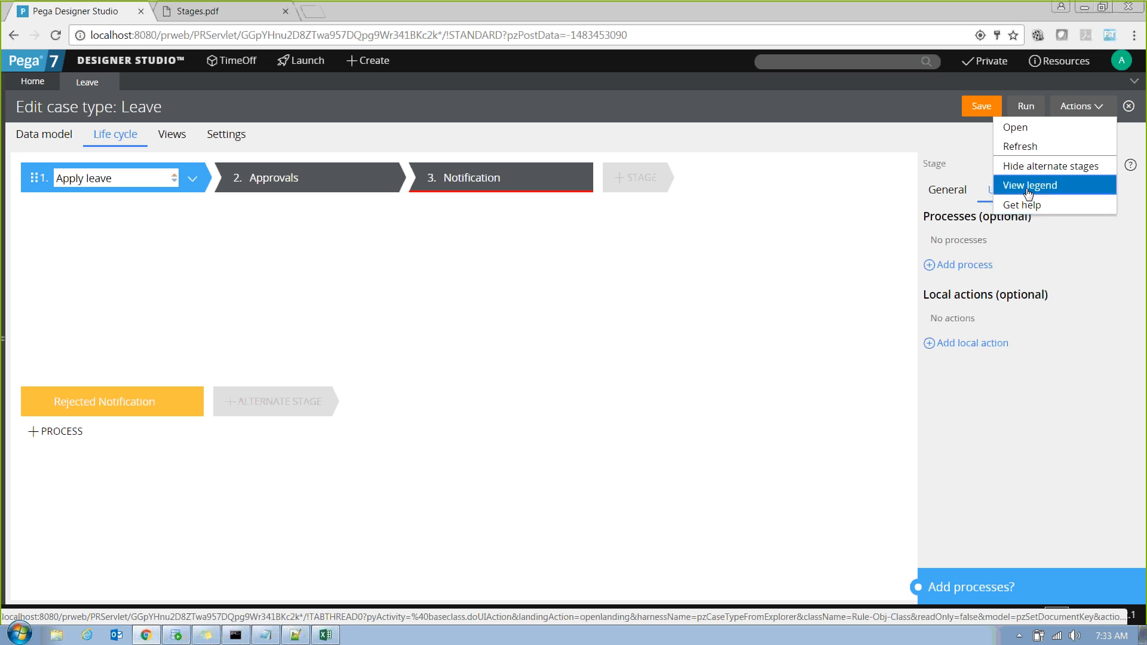
pyautogui.moveTo(994, 295); pyautogui.dragTo(924, 294)
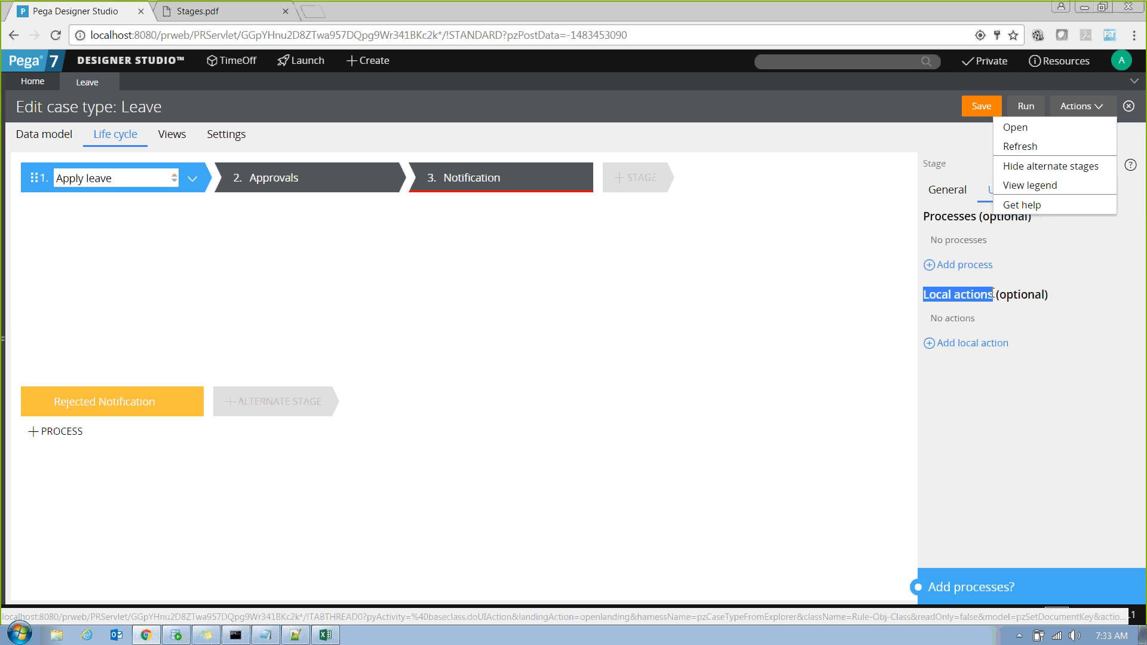
pyautogui.moveTo(924, 217); pyautogui.dragTo(1017, 216)
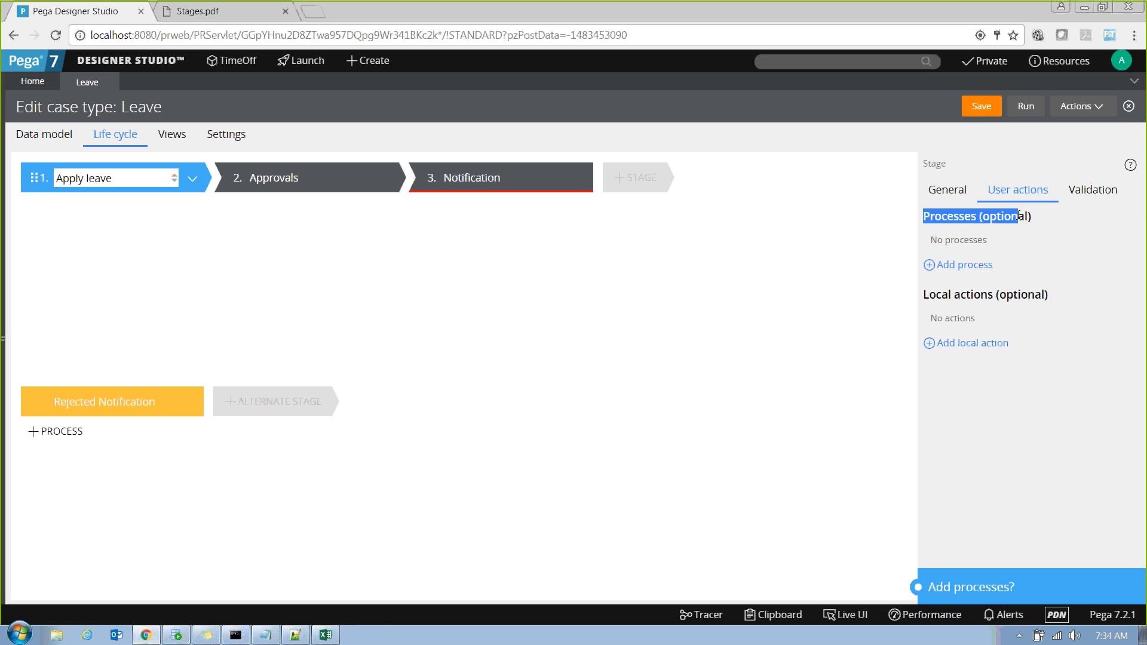
pyautogui.click(1084, 108)
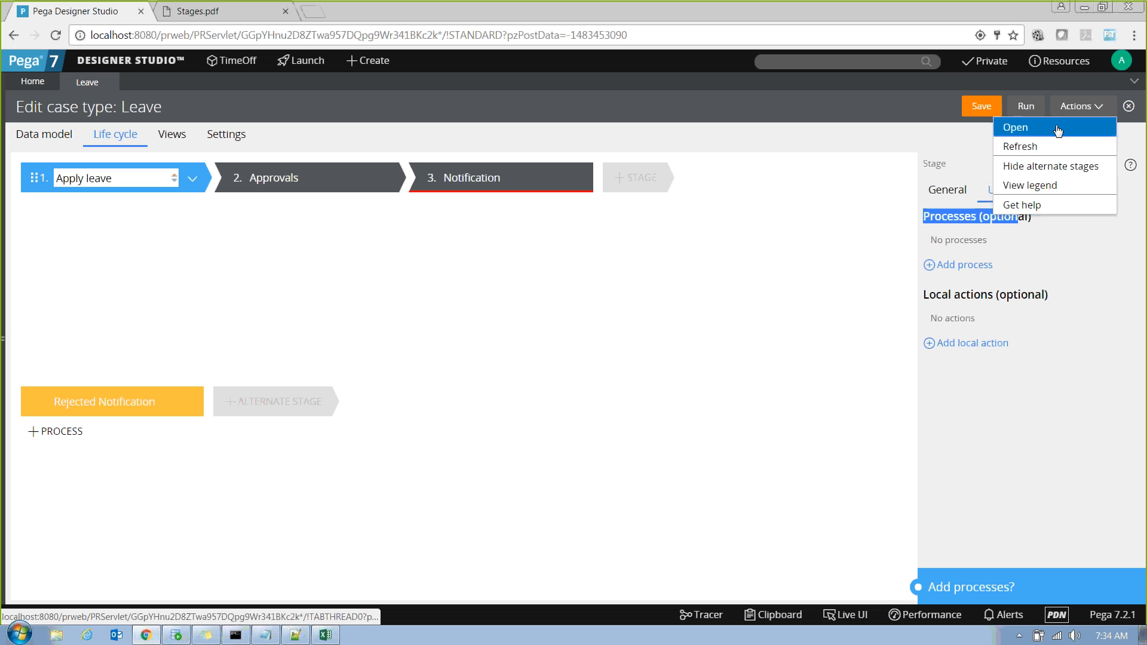
pyautogui.click(736, 121)
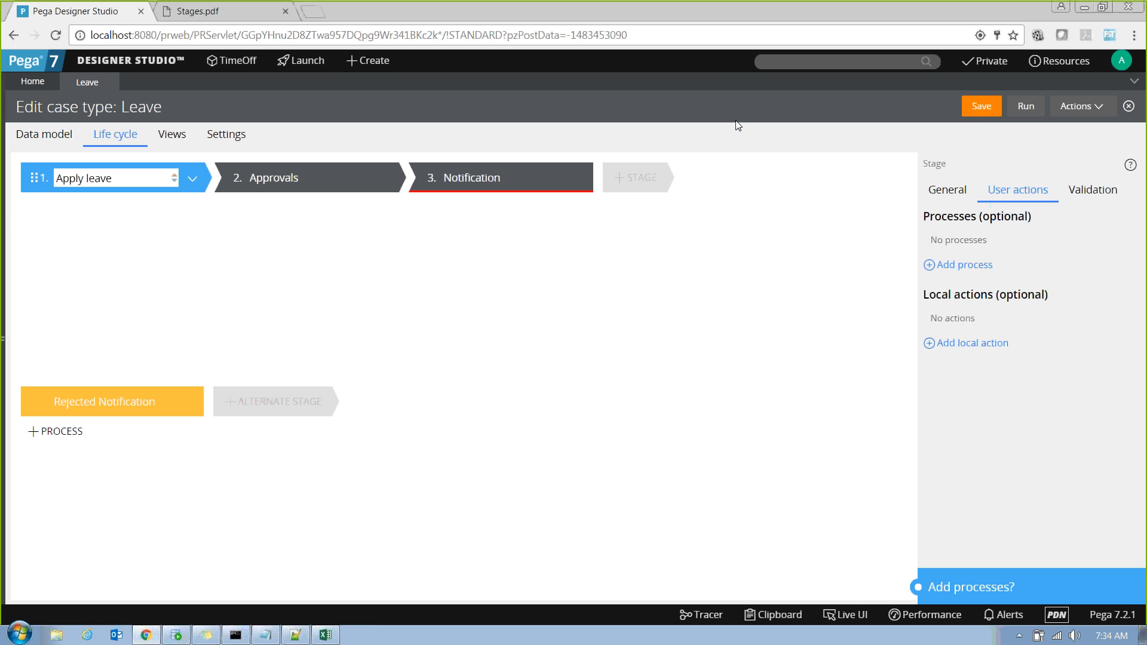
pyautogui.click(1091, 190)
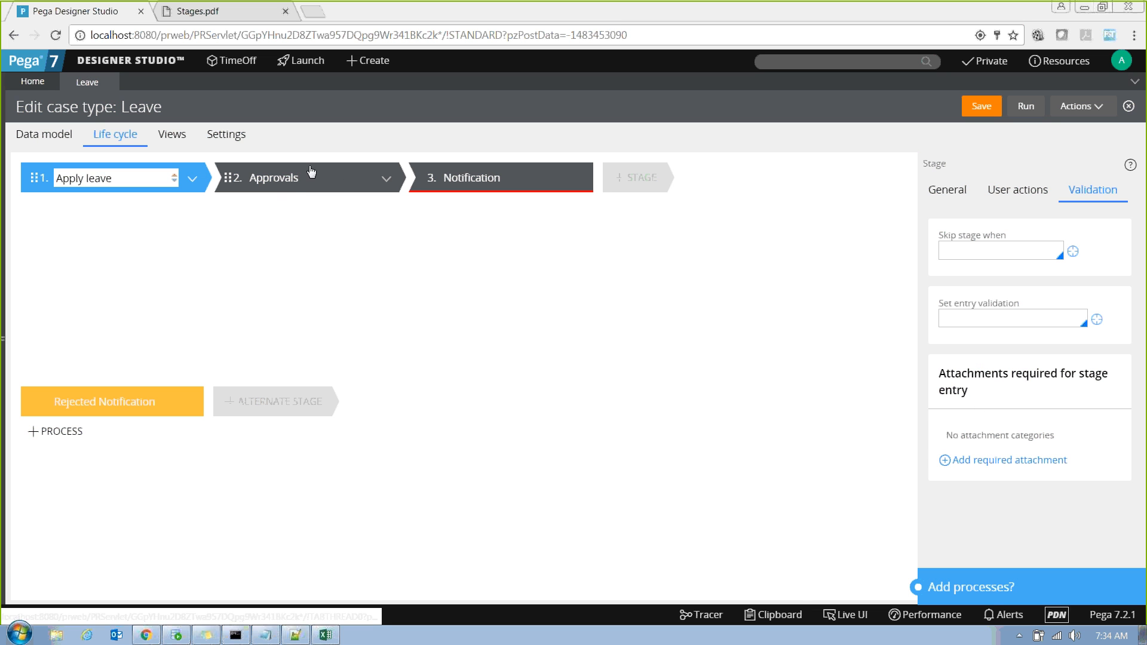
pyautogui.click(275, 178)
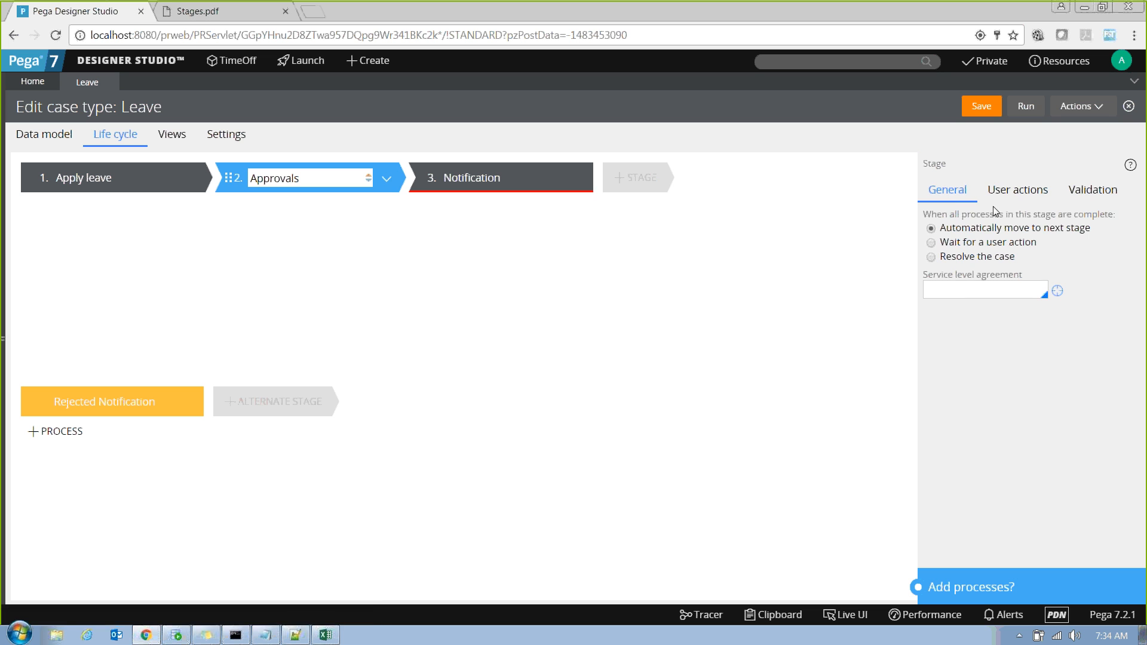
# Examine the user actions, the validation settings with the Skip stage when condition, and the general settings of the Approvals stage
pyautogui.click(1019, 190)
pyautogui.click(1098, 195)
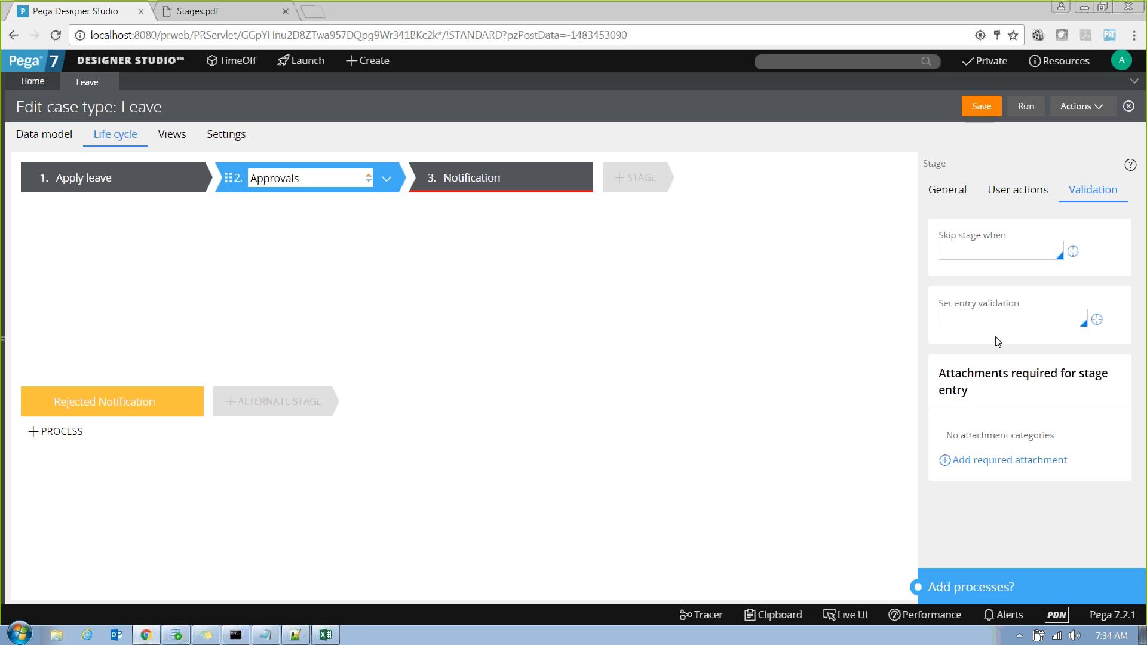
pyautogui.moveTo(938, 234); pyautogui.dragTo(1008, 238)
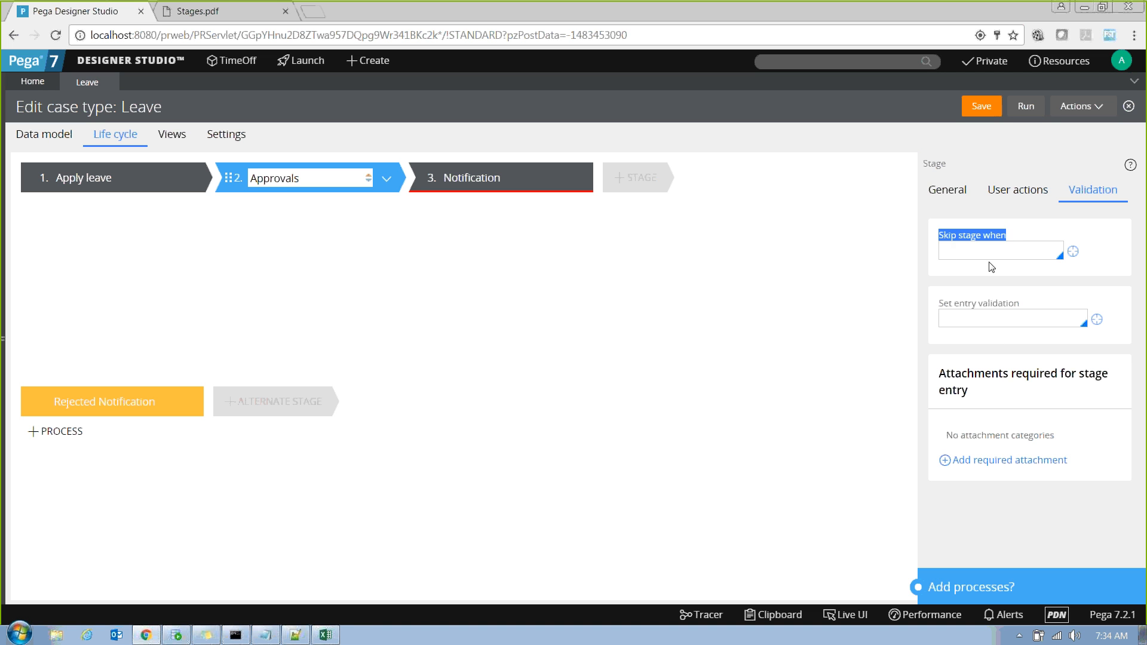
pyautogui.click(971, 244)
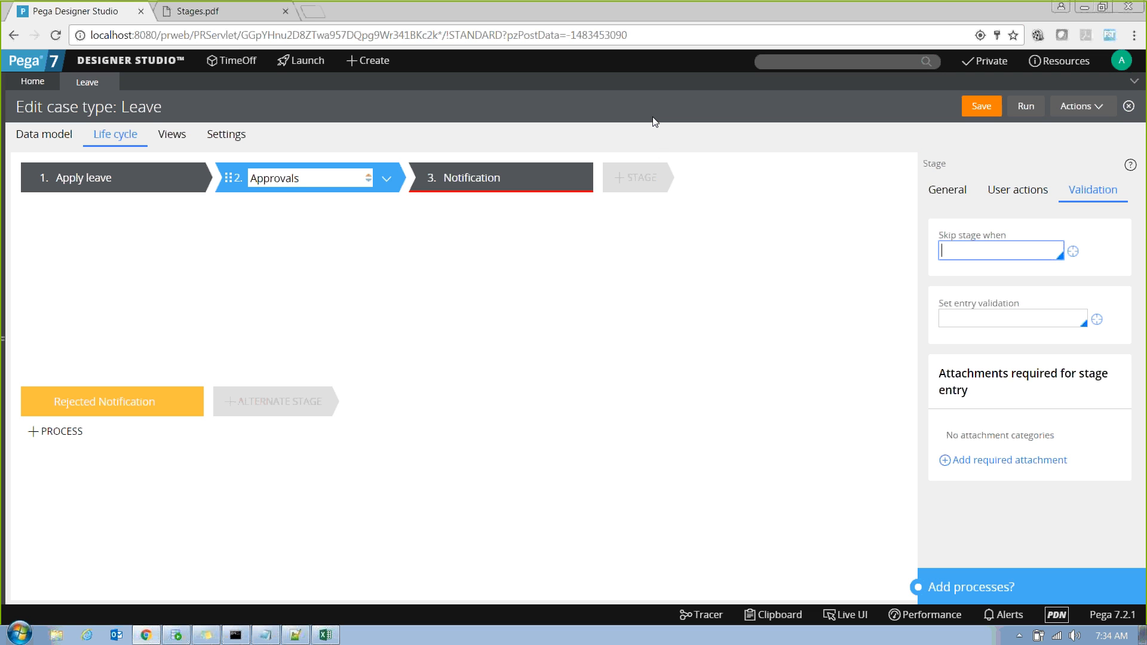
pyautogui.click(949, 188)
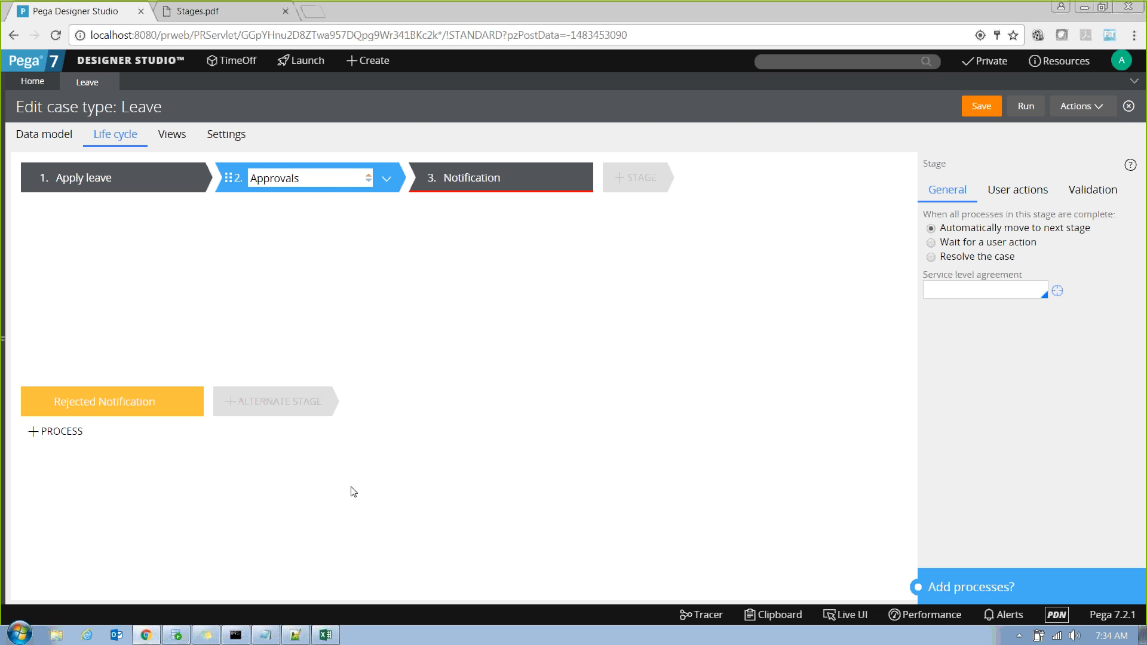
# Review the stage setting descriptions in Stages.pdf, from Stage Name through Optional Processes, and return to the Leave case type
pyautogui.click(212, 12)
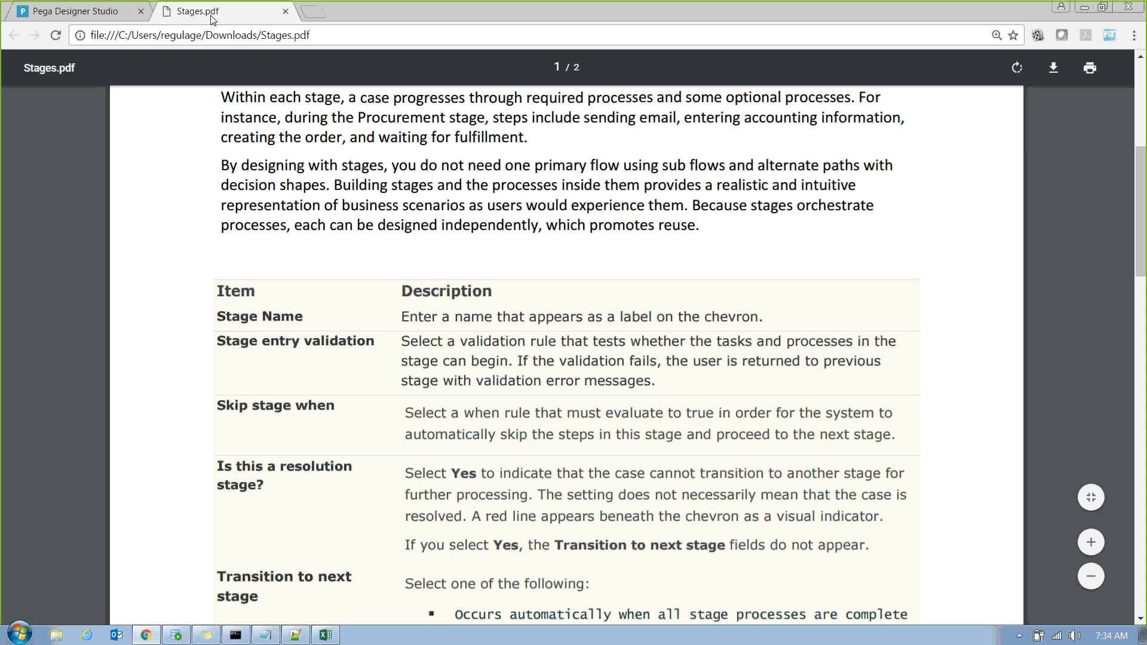
pyautogui.moveTo(217, 316); pyautogui.dragTo(279, 359)
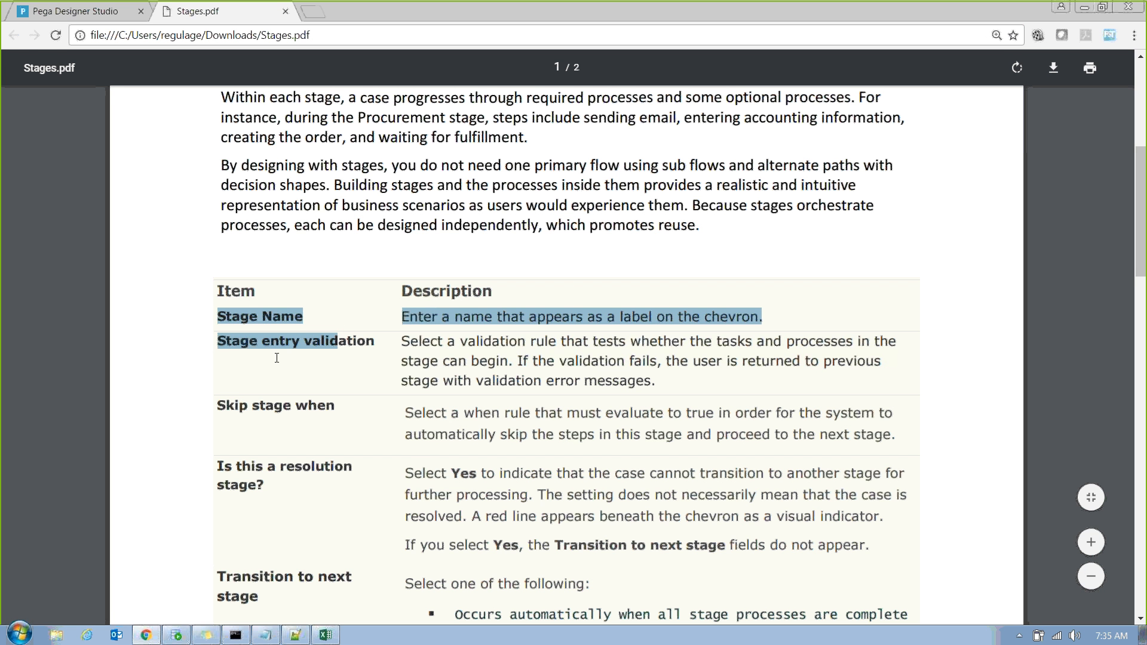
pyautogui.scroll(-15, 373, 451)
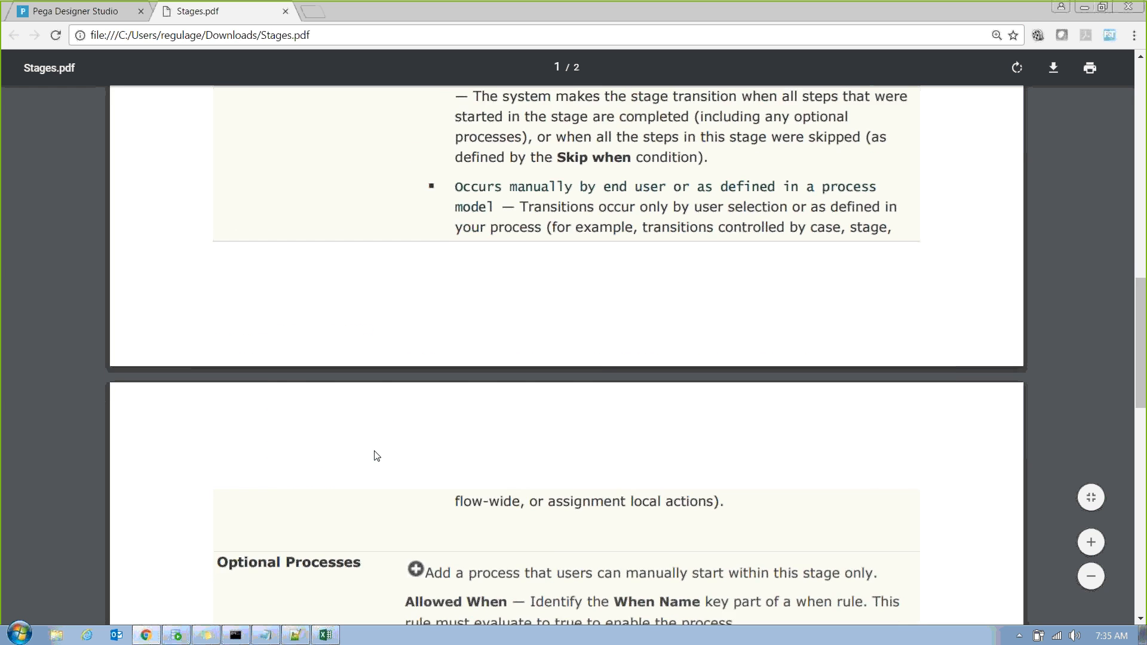
pyautogui.scroll(-5, 375, 451)
pyautogui.click(77, 10)
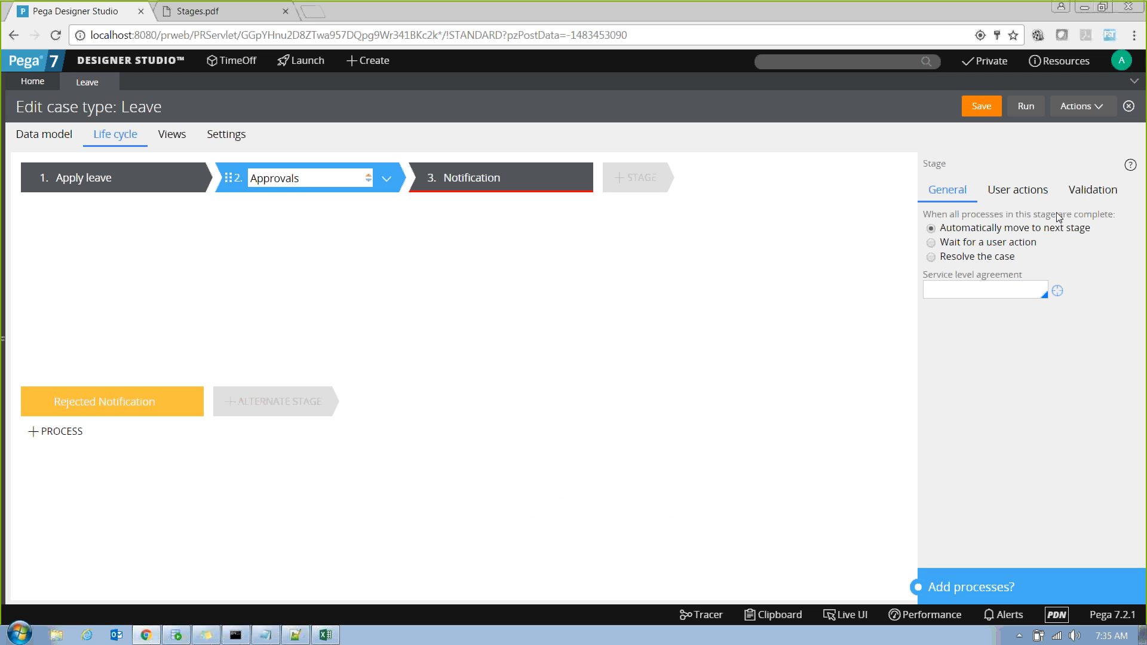
# Recheck the user actions, validation and general settings of the Approvals stage and save the Leave case type
pyautogui.click(1031, 197)
pyautogui.click(1092, 192)
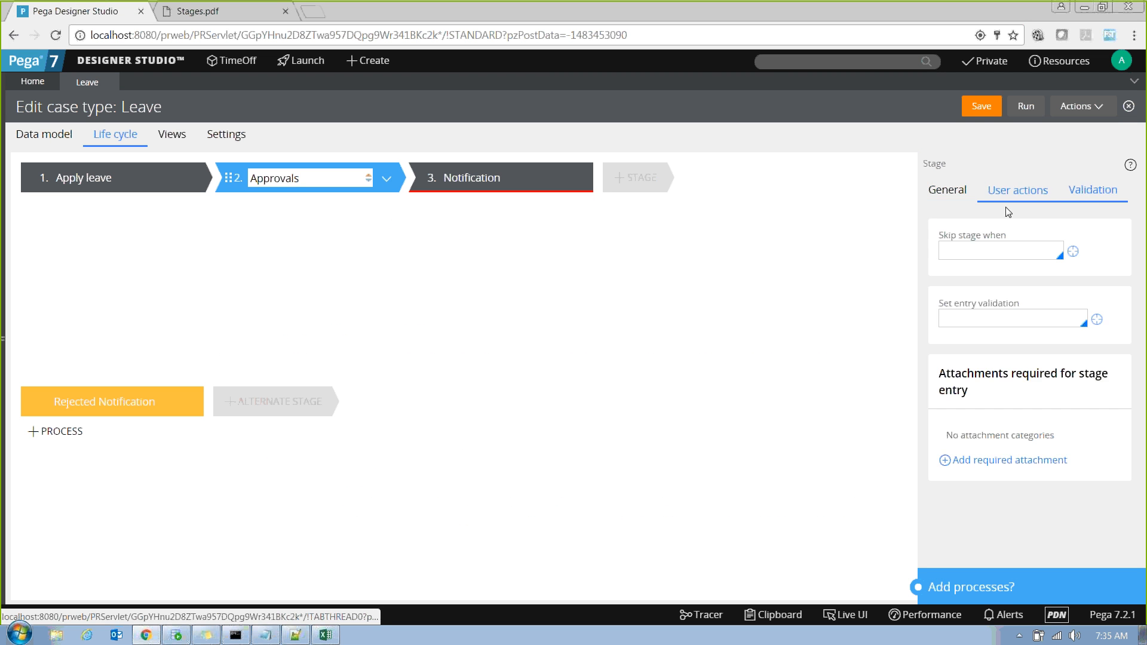
pyautogui.click(939, 202)
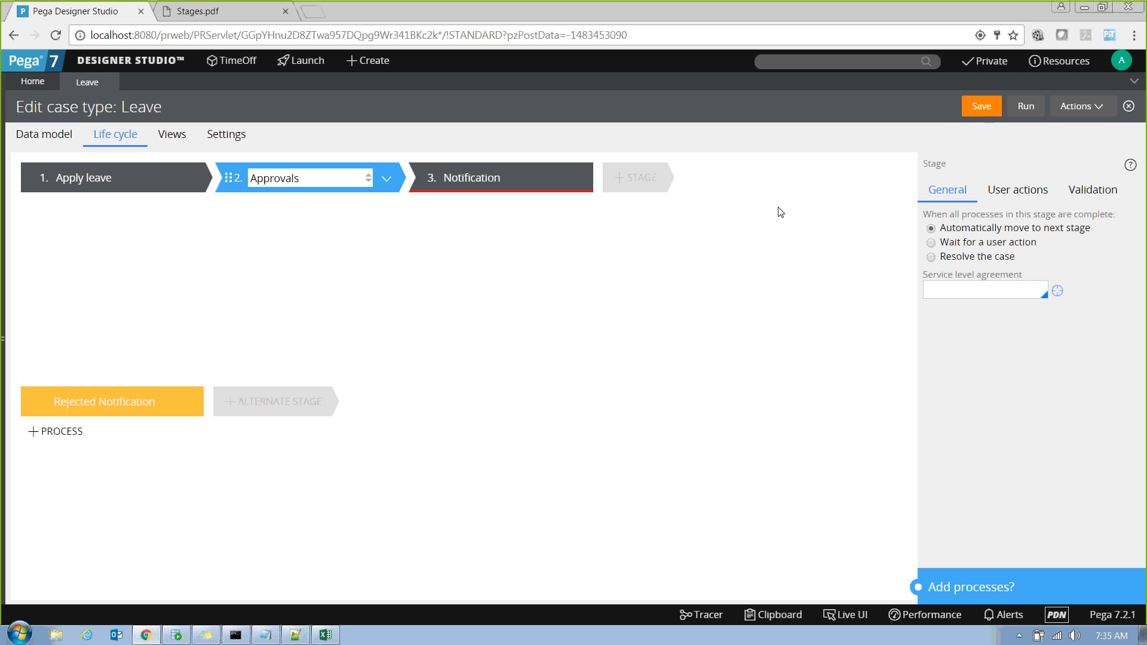
pyautogui.click(981, 108)
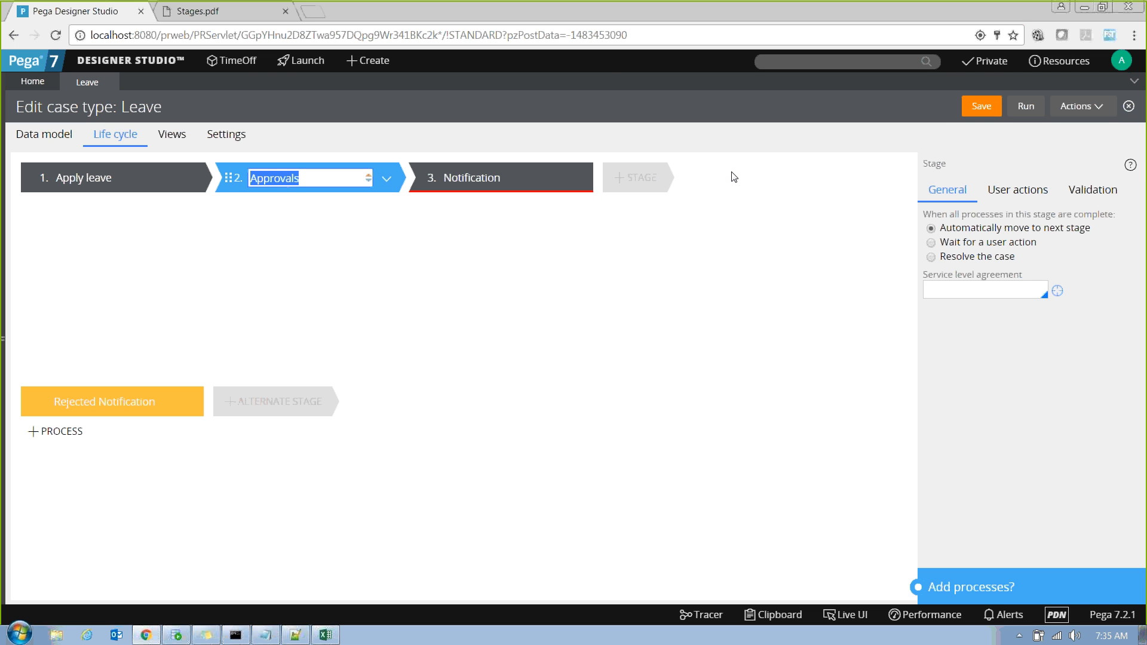
pyautogui.click(689, 23)
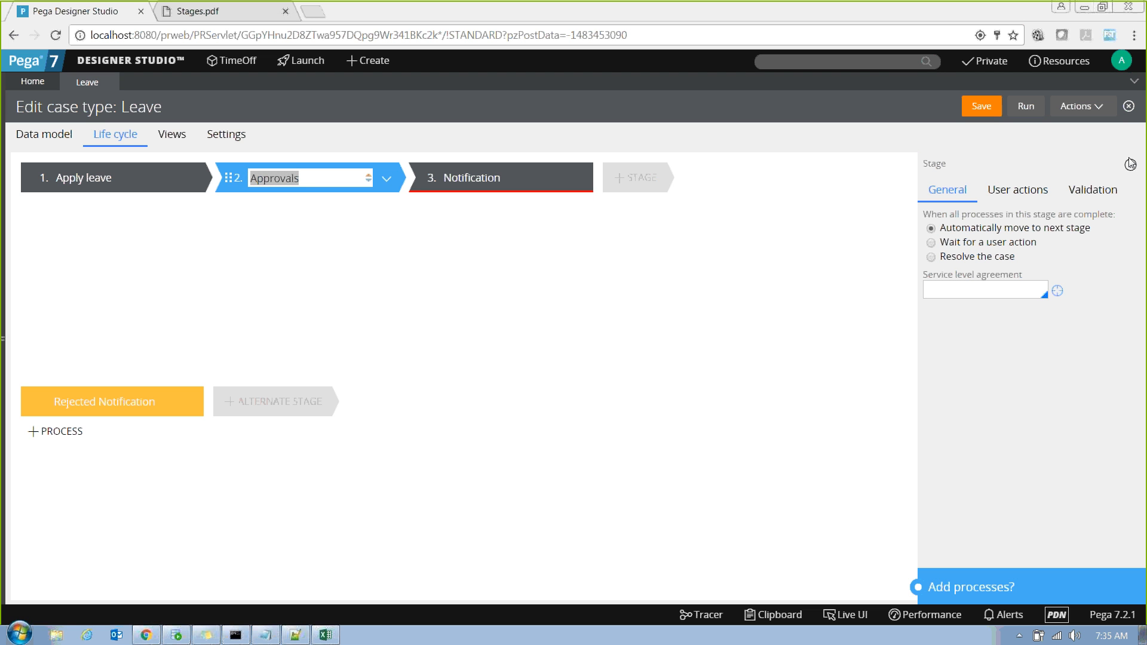
# Examine the optional processes and local actions of the Approvals stage and the actions available for the Leave case type
pyautogui.click(1016, 190)
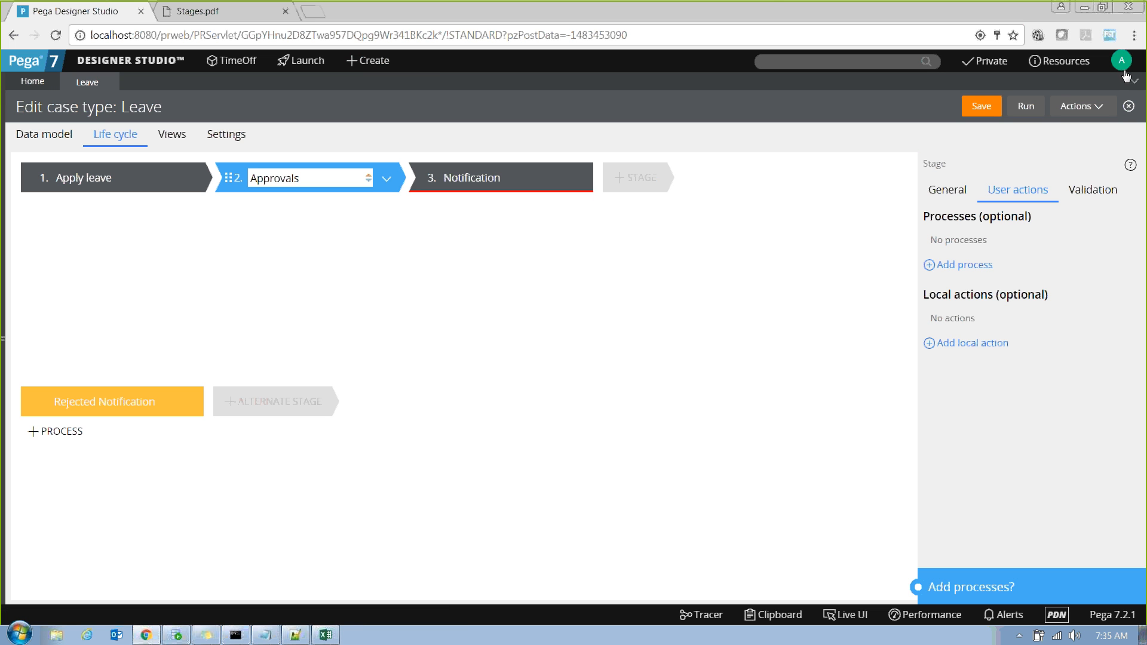
pyautogui.click(1109, 109)
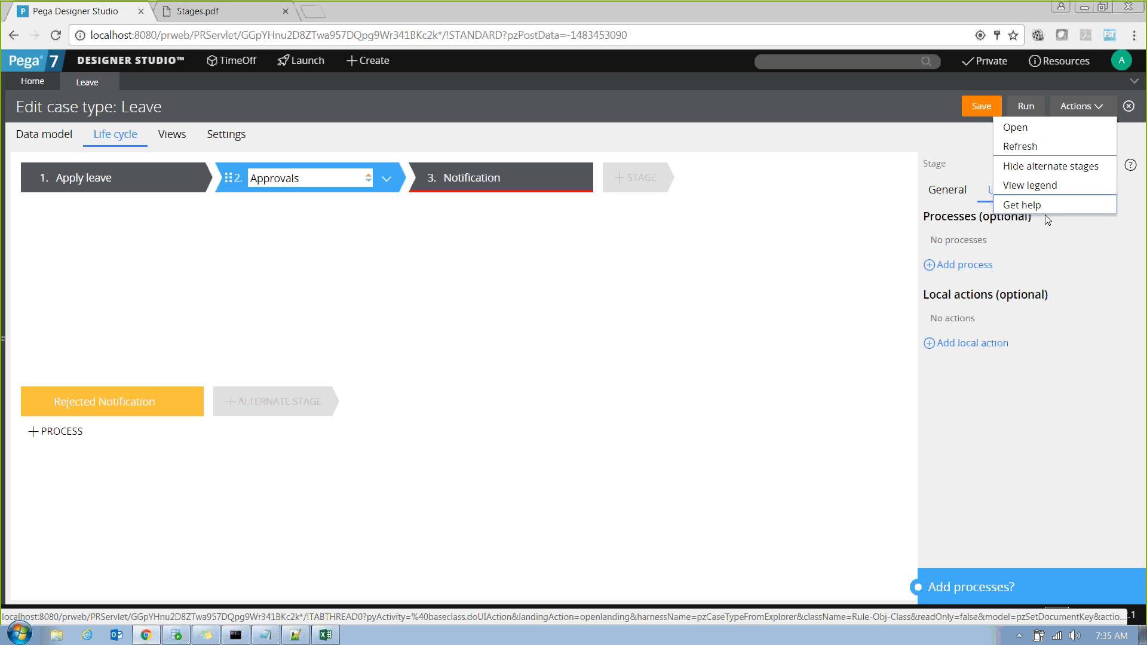
pyautogui.click(623, 92)
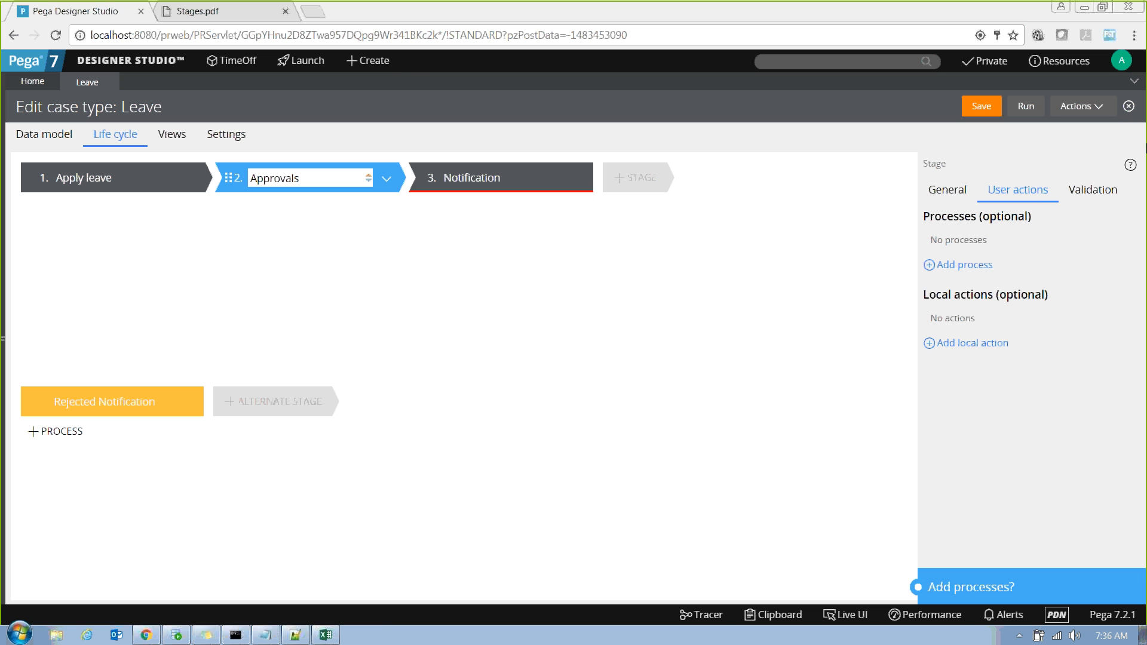
# Start a new Leave case, examine its creation form, and close the form without completing it
pyautogui.click(373, 61)
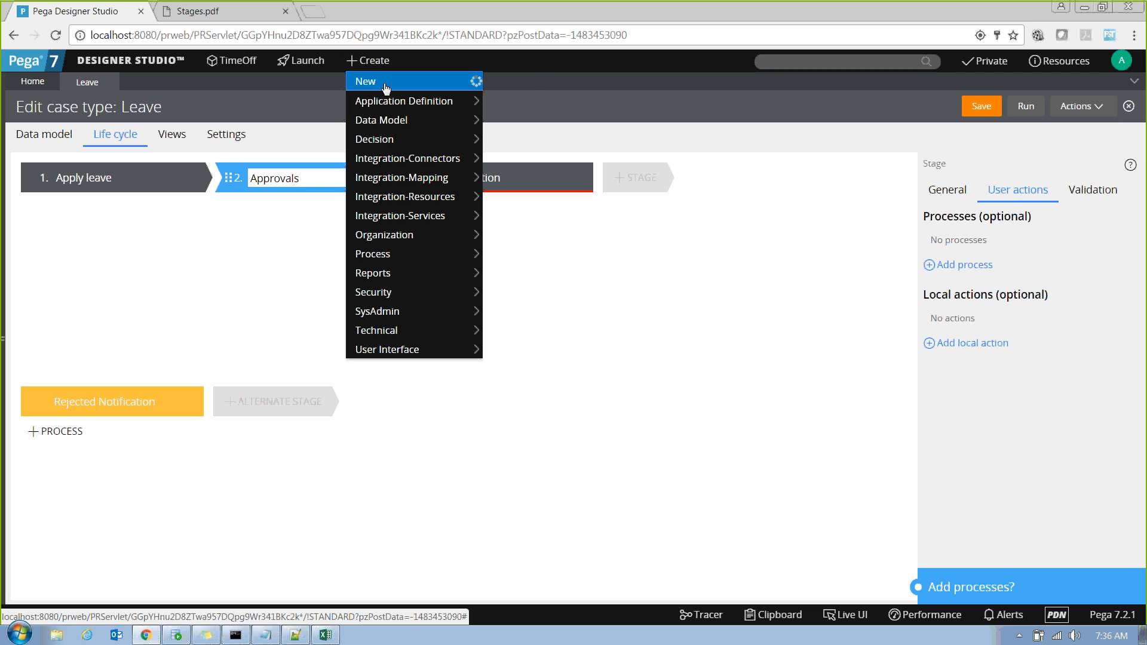
pyautogui.moveTo(385, 88)
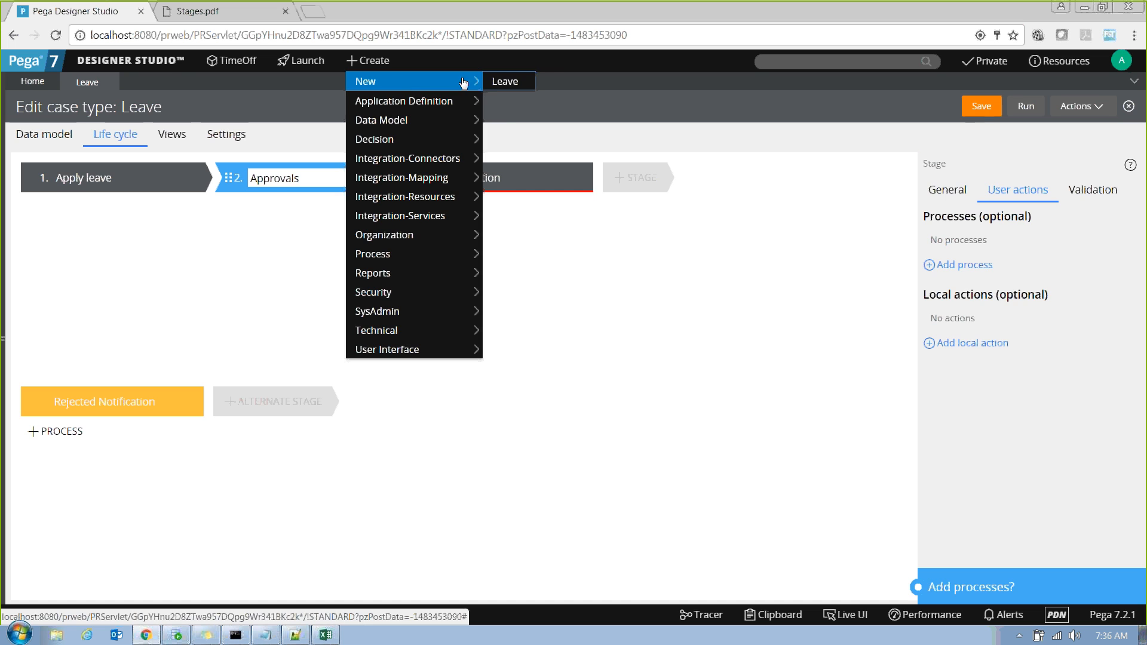
pyautogui.click(500, 82)
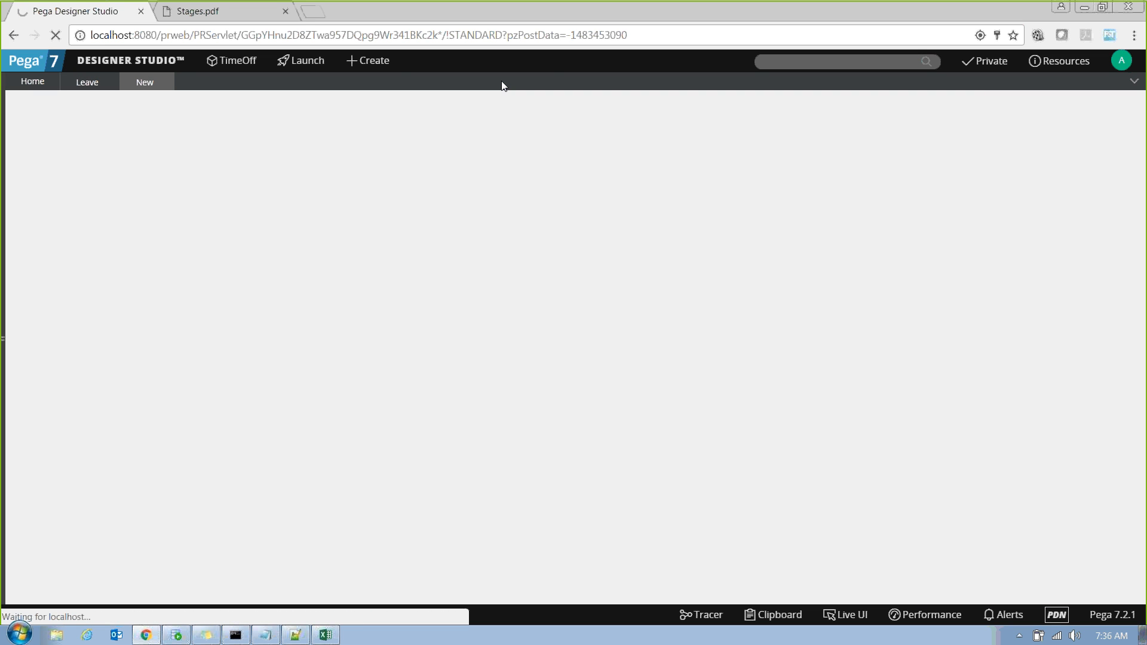
pyautogui.click(385, 63)
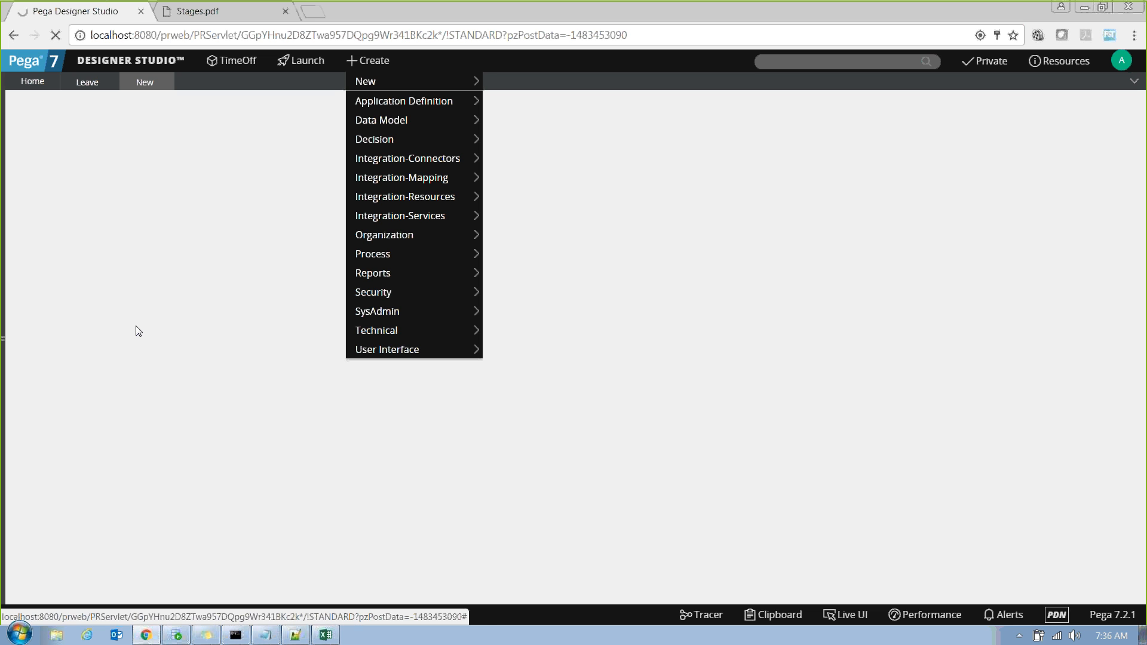
pyautogui.click(87, 83)
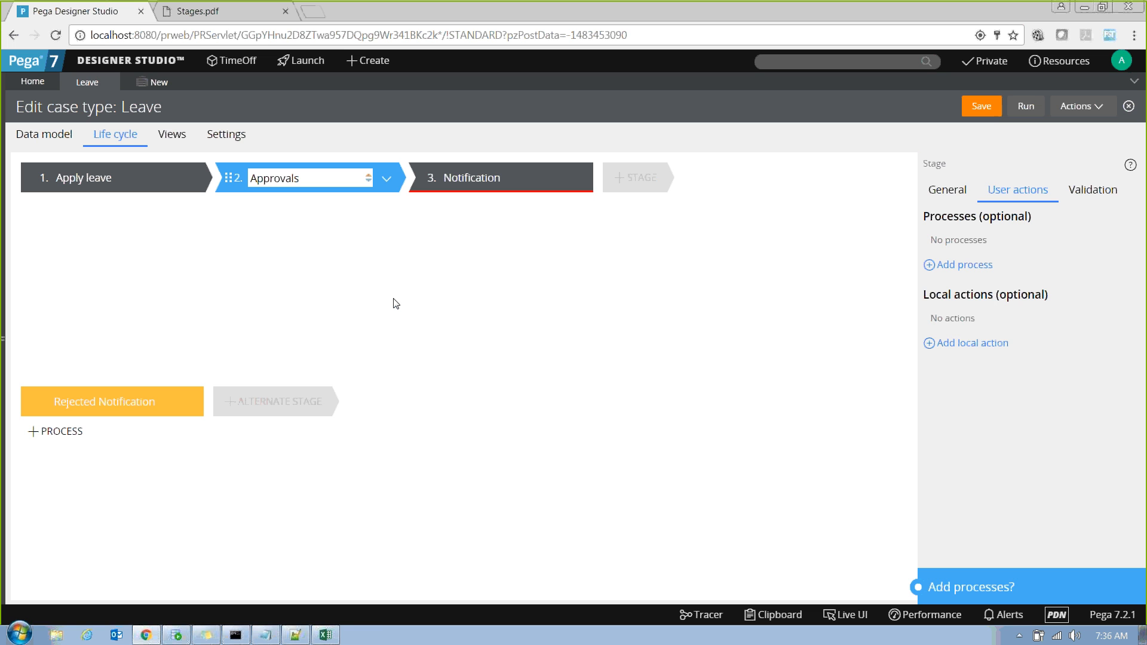
pyautogui.click(156, 84)
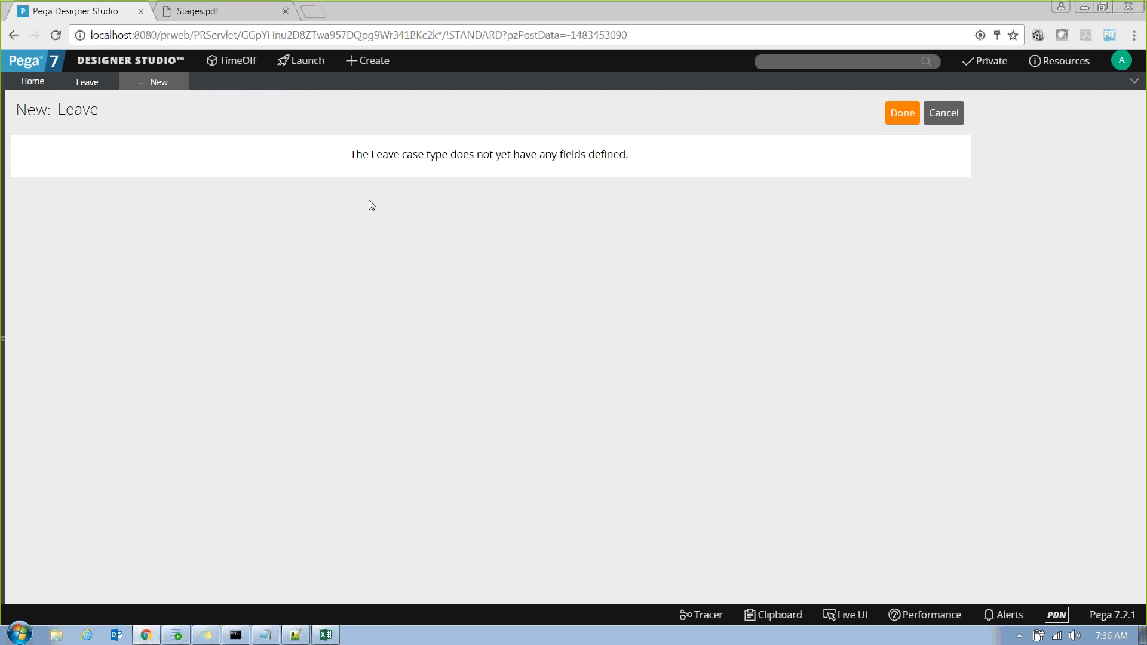
pyautogui.moveTo(351, 157); pyautogui.dragTo(671, 156)
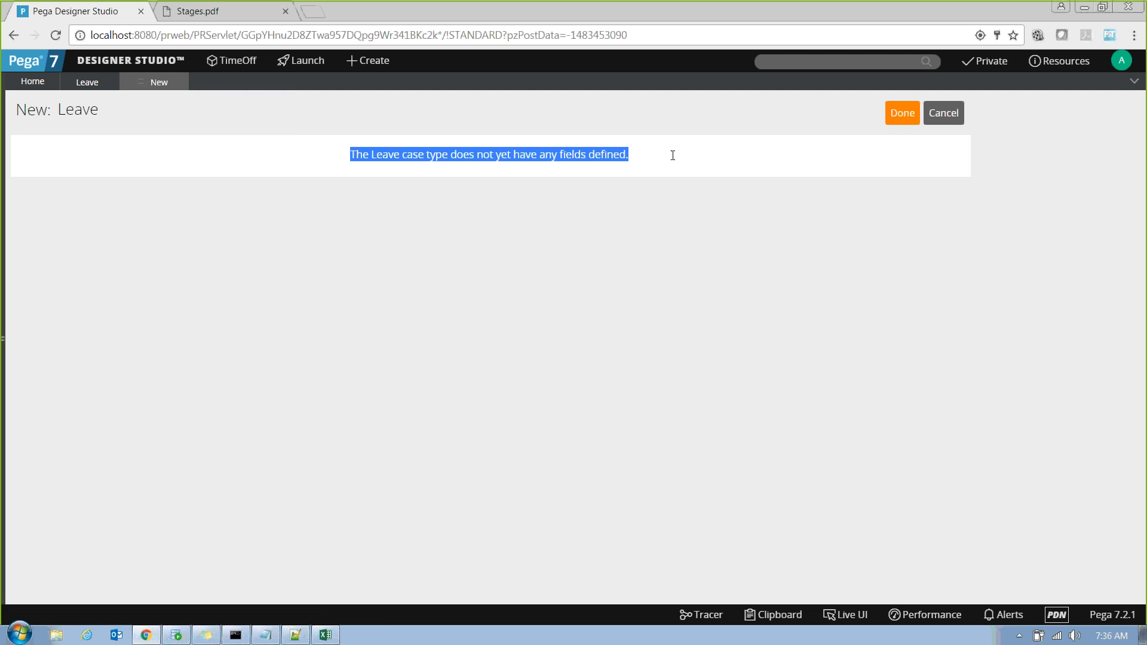
pyautogui.click(186, 83)
pyautogui.click(179, 82)
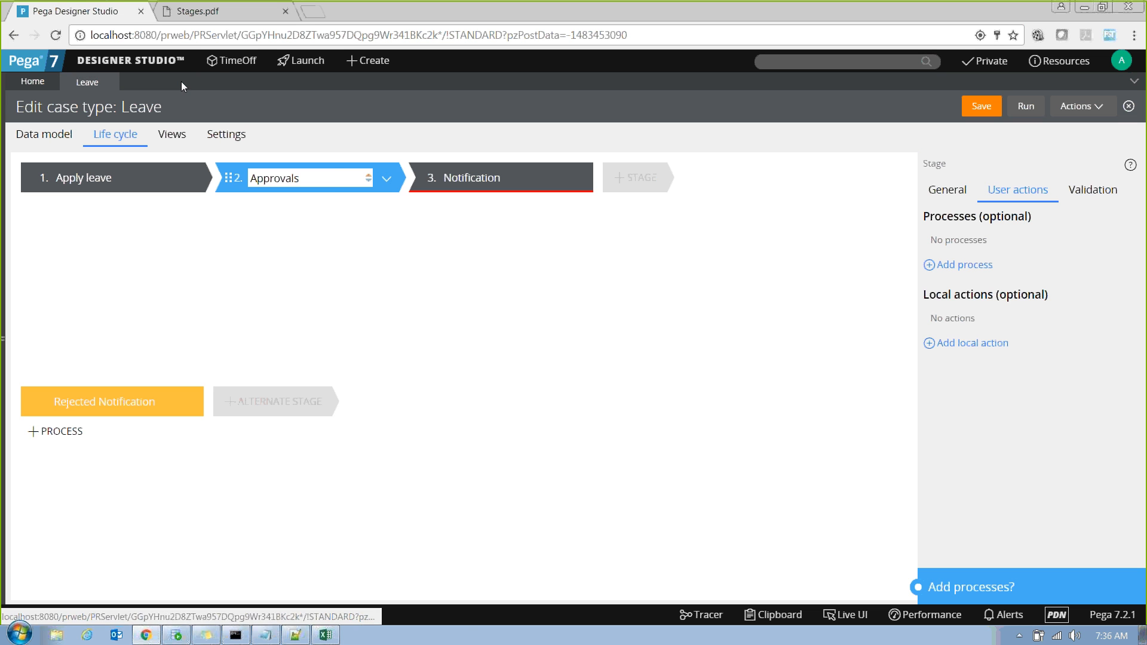
# Launch the User portal and examine the case creation options in the Case Worker view
pyautogui.moveTo(300, 67)
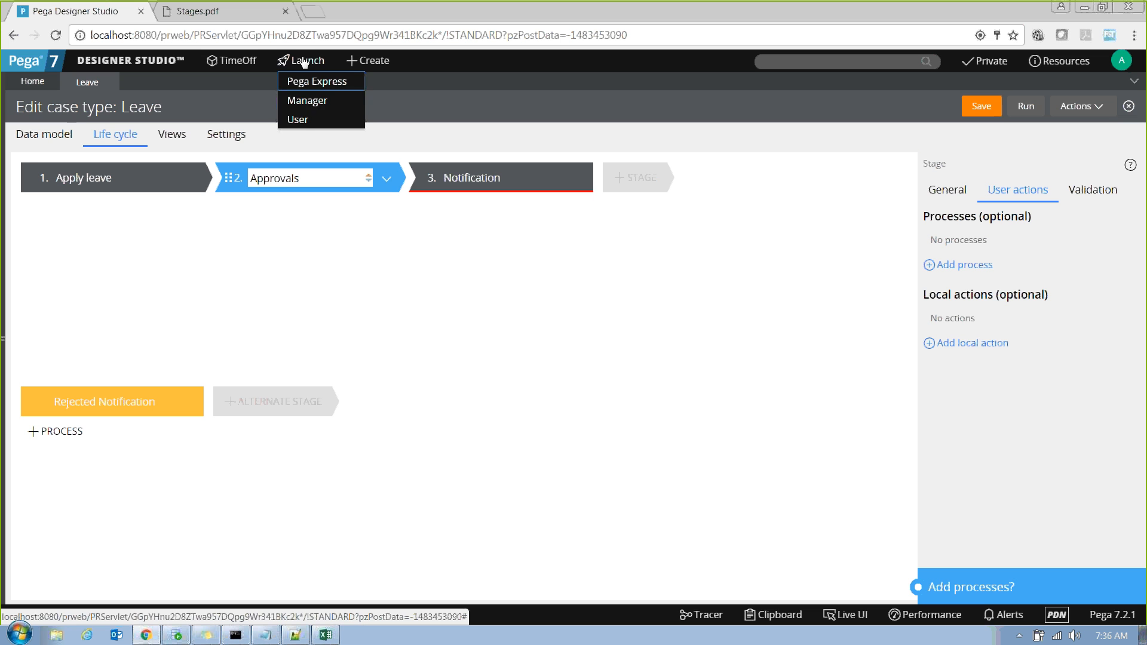
pyautogui.click(309, 121)
pyautogui.click(314, 119)
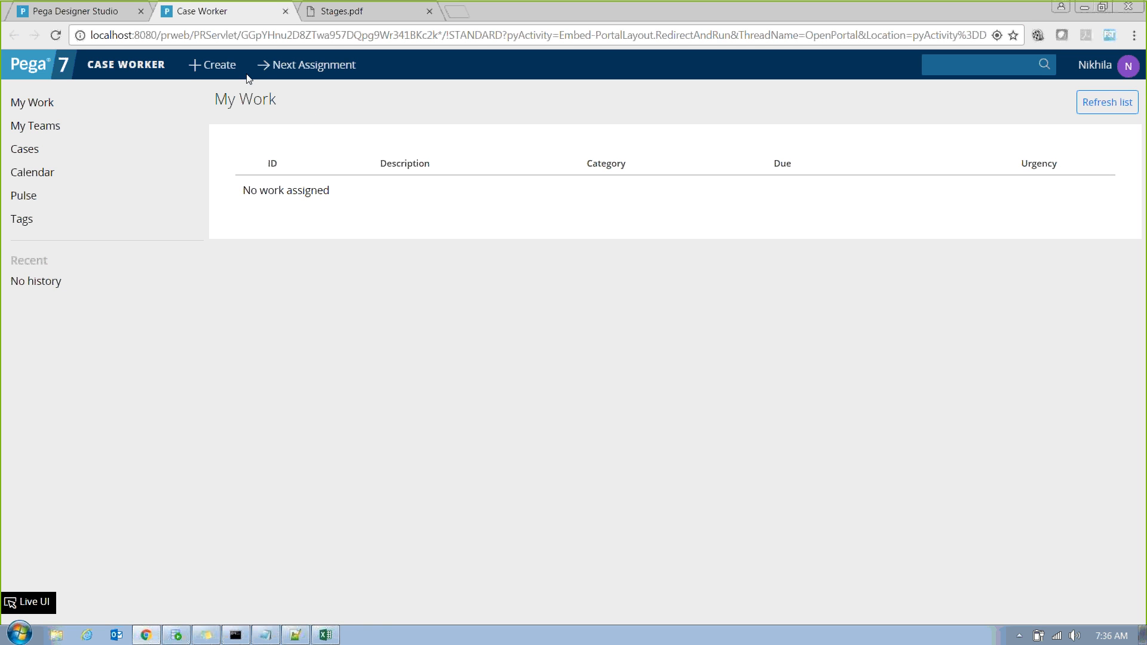
pyautogui.click(206, 68)
pyautogui.click(683, 12)
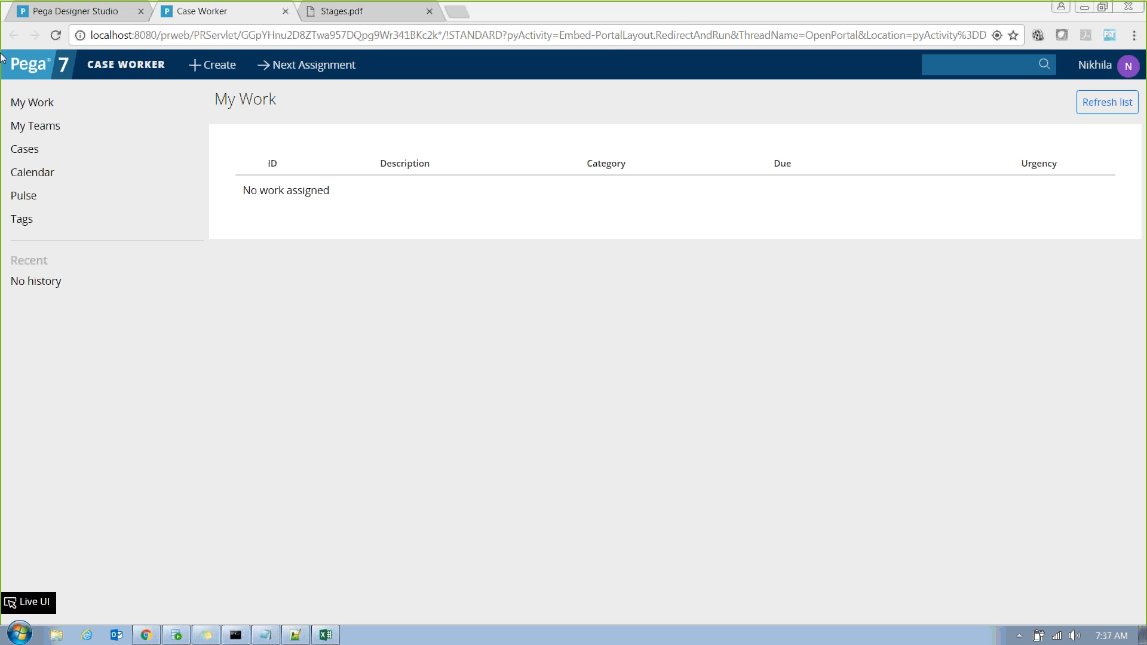
# Switch back to Designer Studio and examine the optional local actions setting of the Approvals stage
pyautogui.click(72, 10)
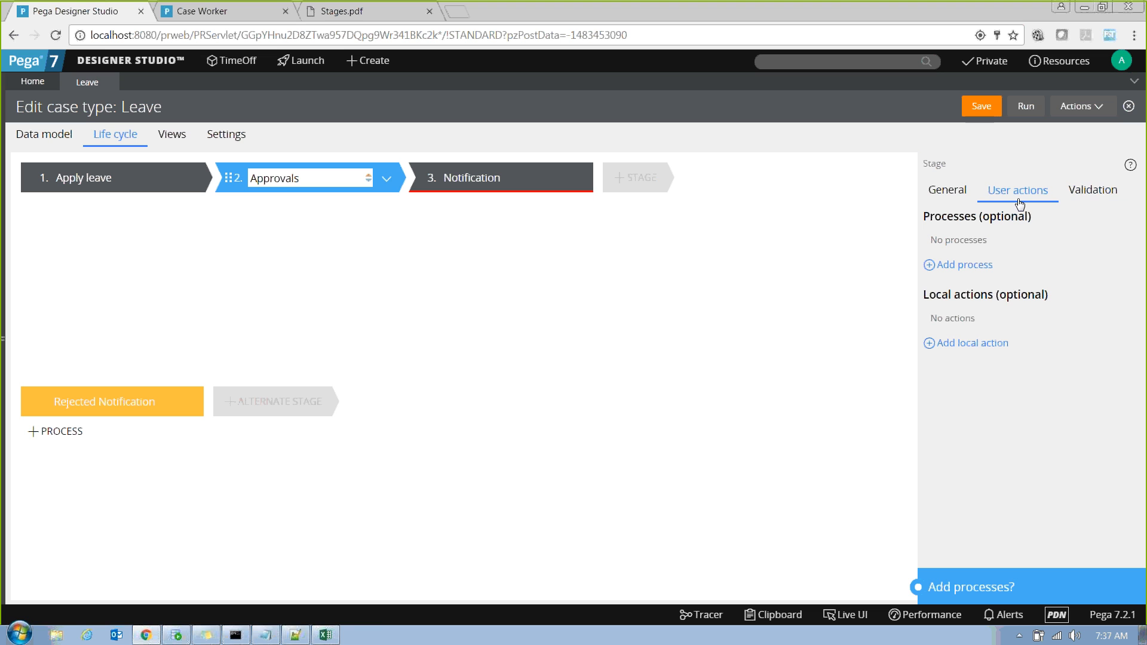
pyautogui.moveTo(922, 295); pyautogui.dragTo(1075, 297)
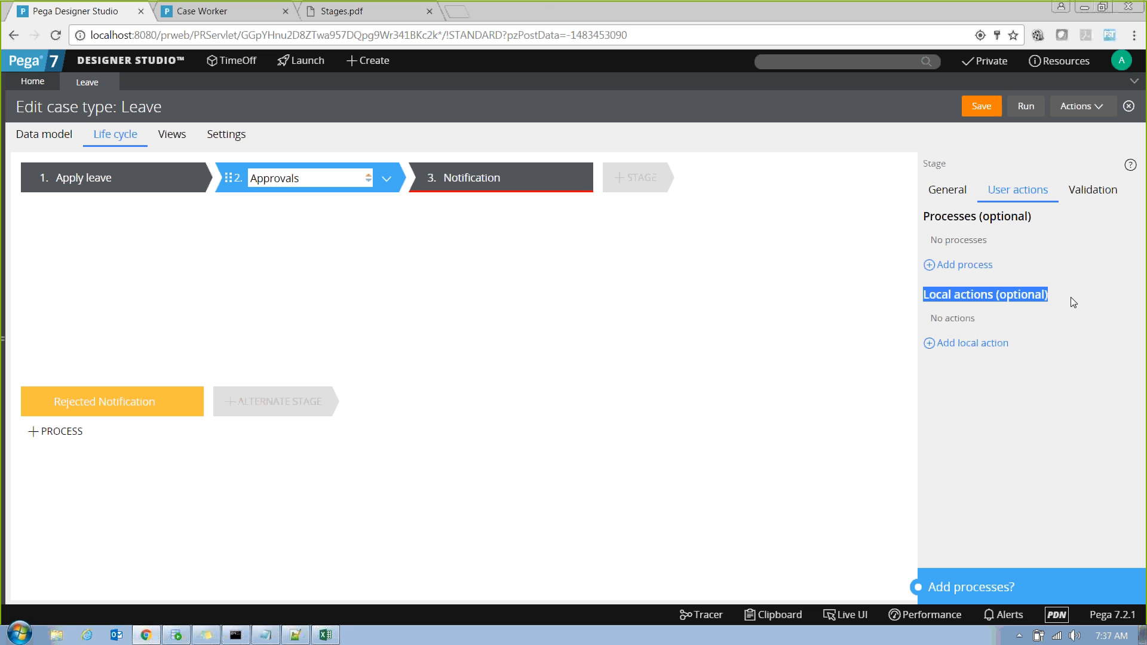
pyautogui.click(689, 14)
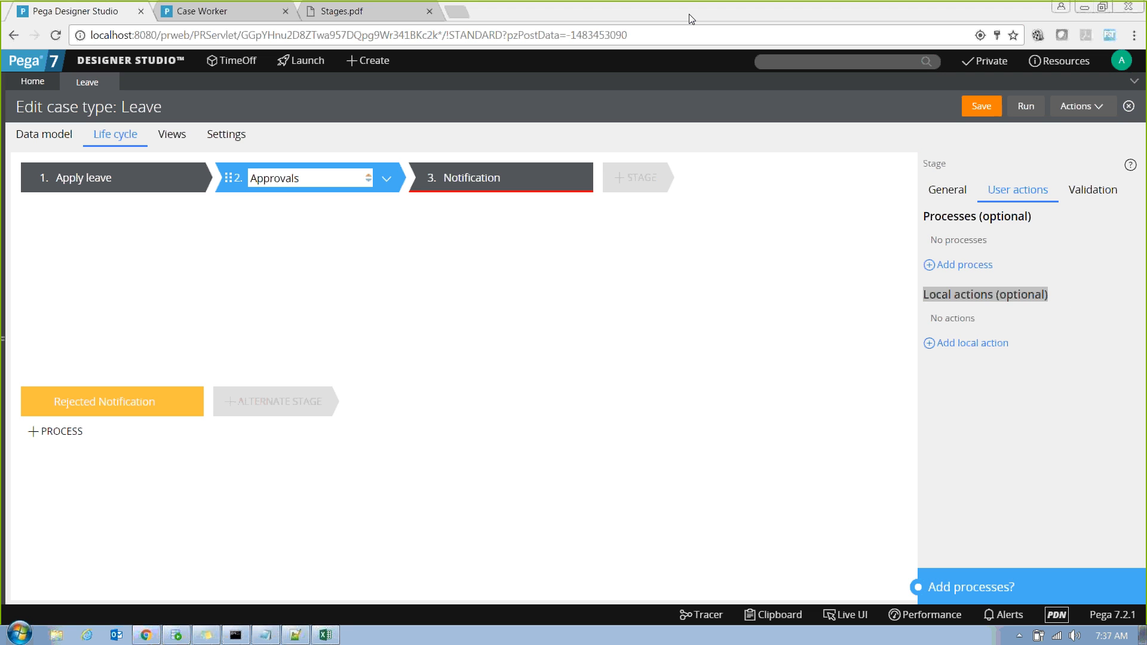